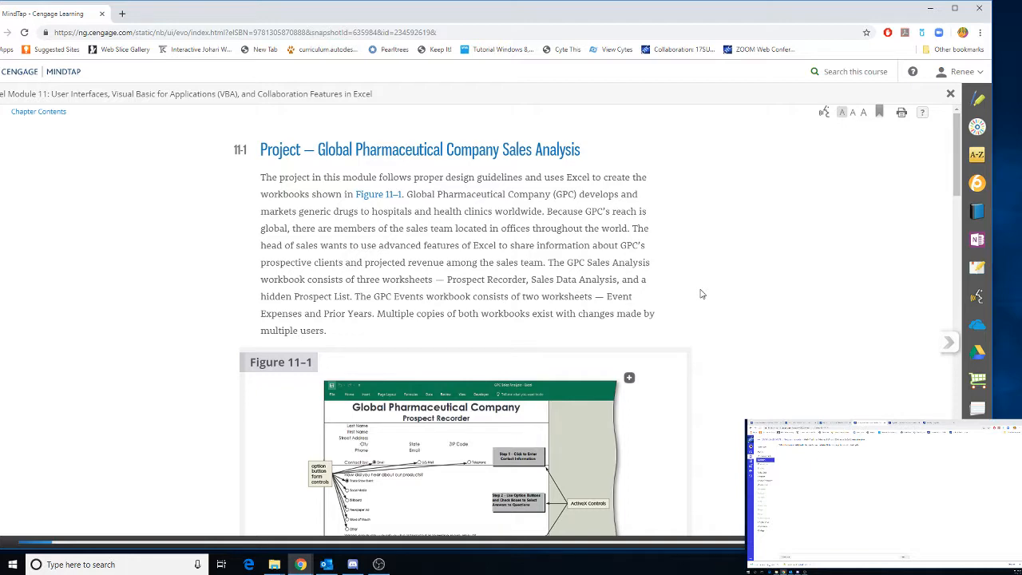
Read through the module's project introduction, figures and activity roadmap, continuing to the To Run Excel and Open a Workbook page
scroll(702, 294, "down", 1)
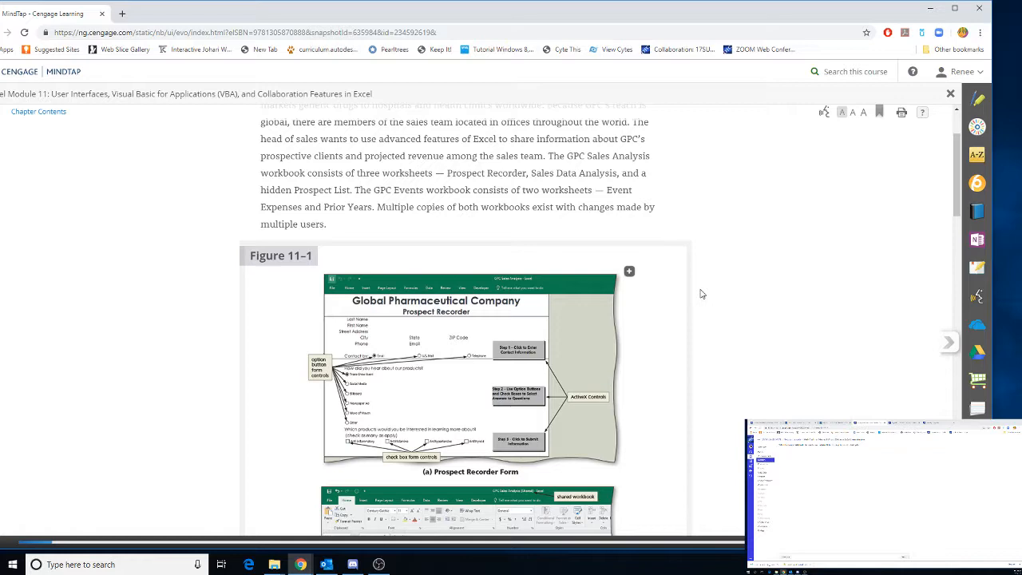
scroll(701, 294, "down", 1)
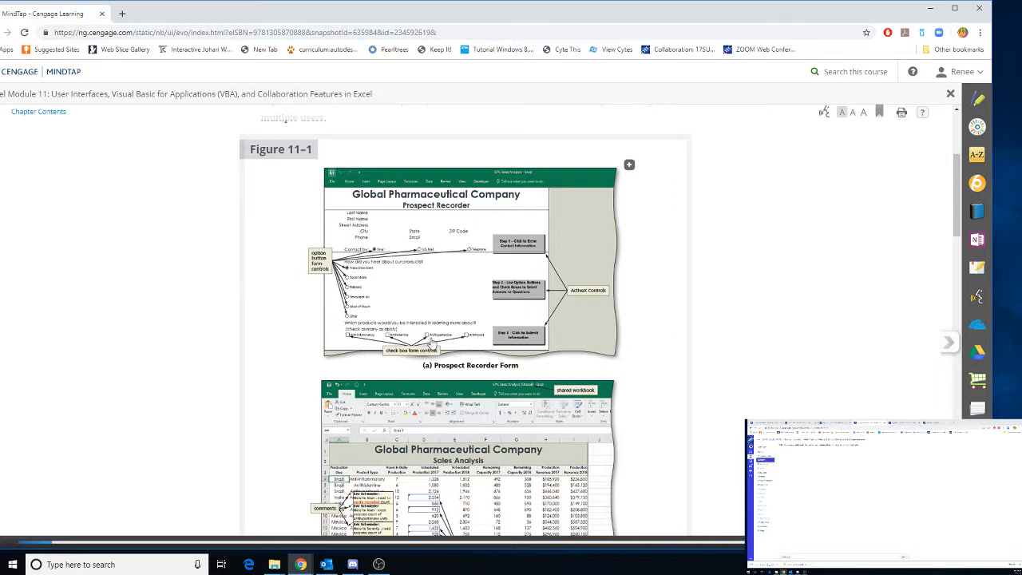
scroll(432, 341, "down", 1)
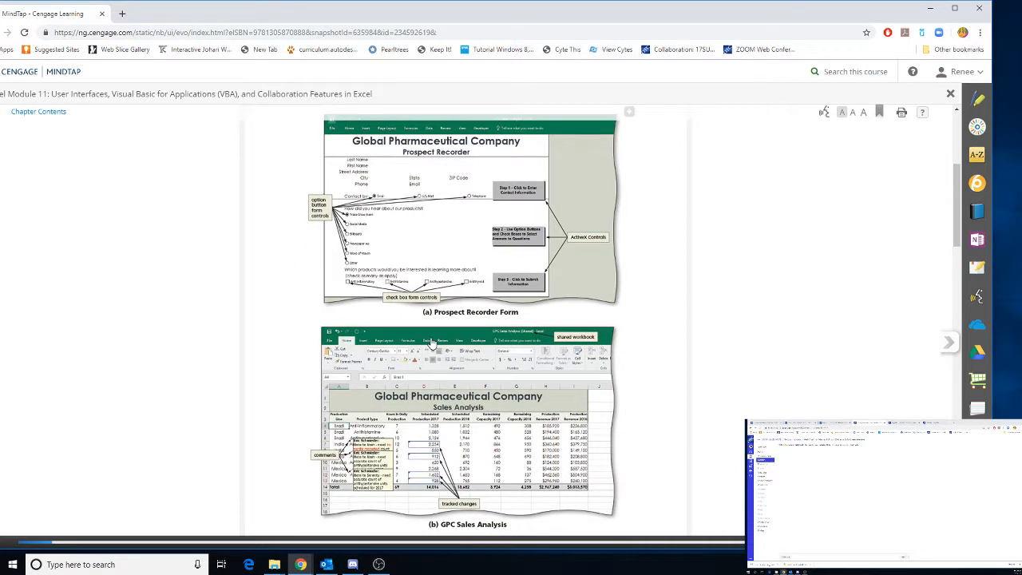
scroll(460, 250, "down", 2)
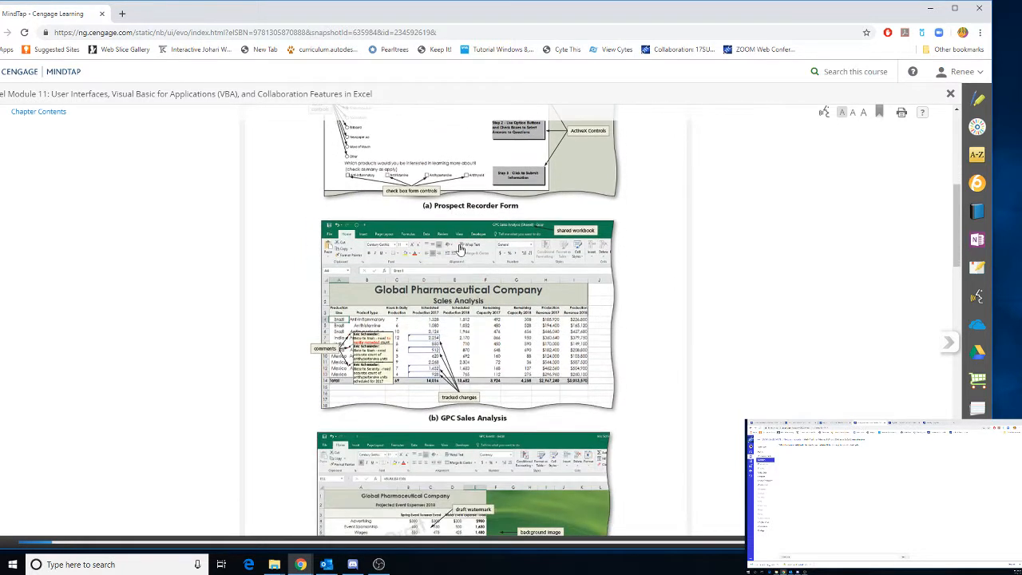
scroll(460, 250, "down", 1)
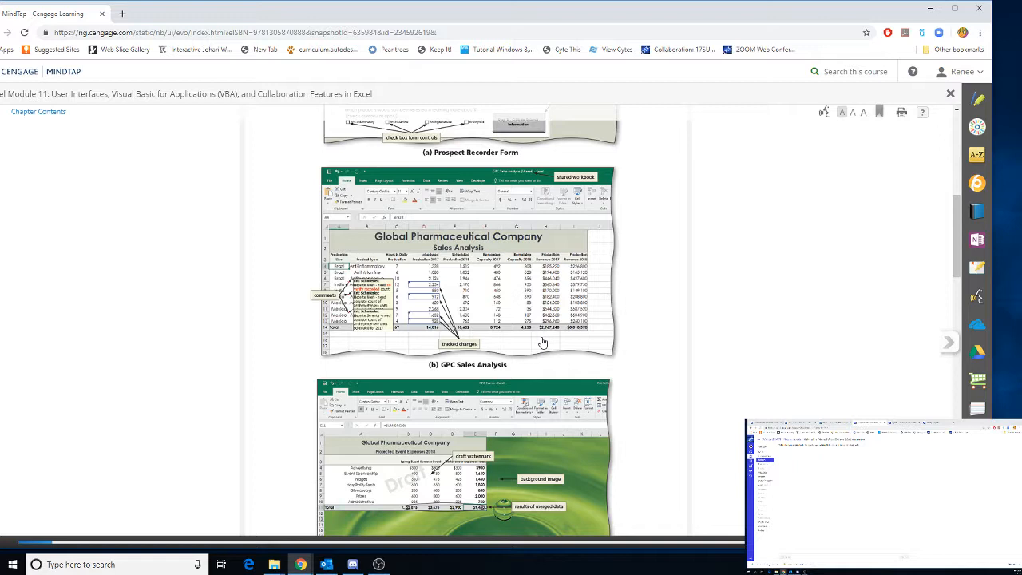
scroll(543, 342, "down", 1)
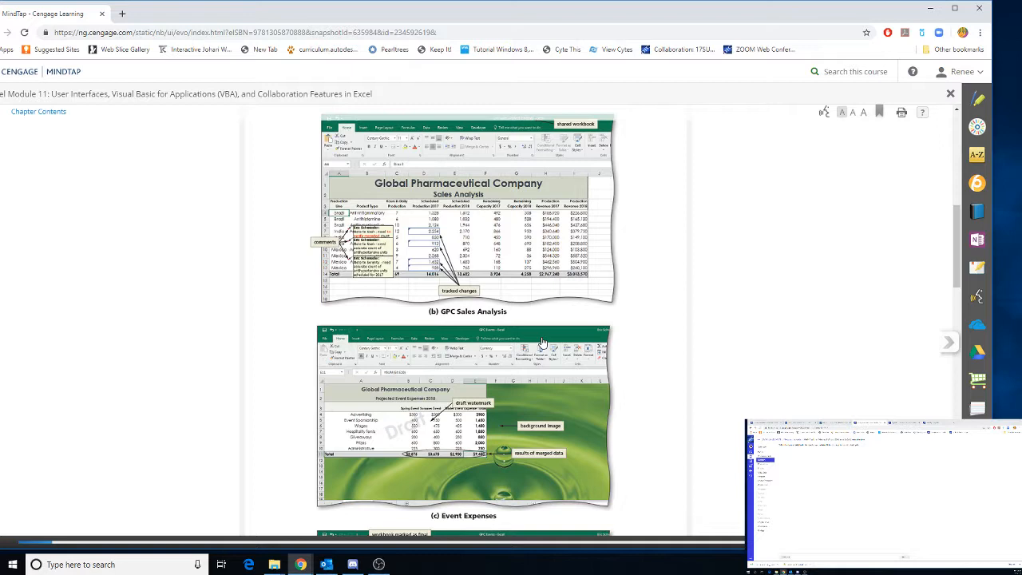
scroll(542, 342, "down", 1)
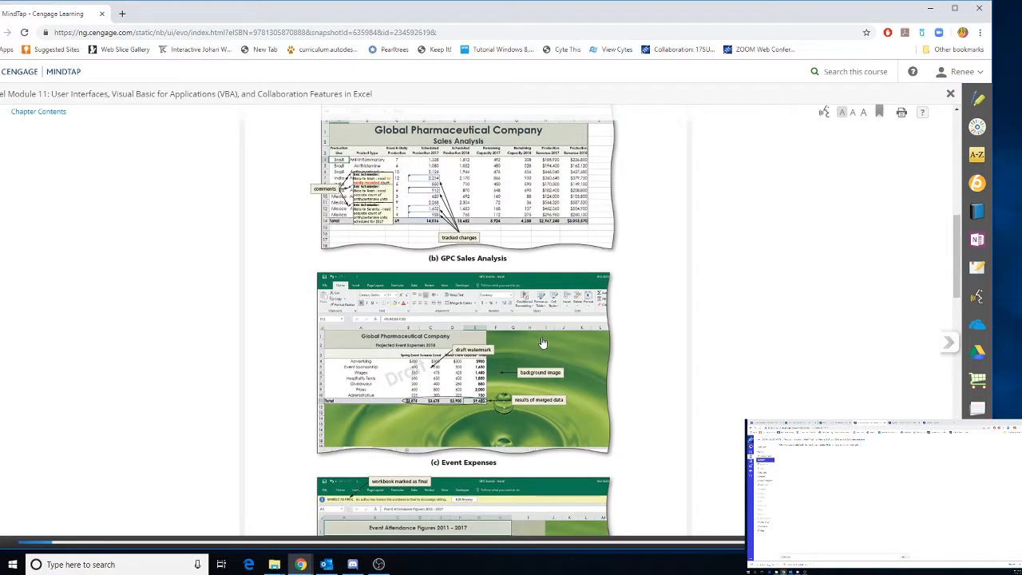
scroll(542, 342, "down", 1)
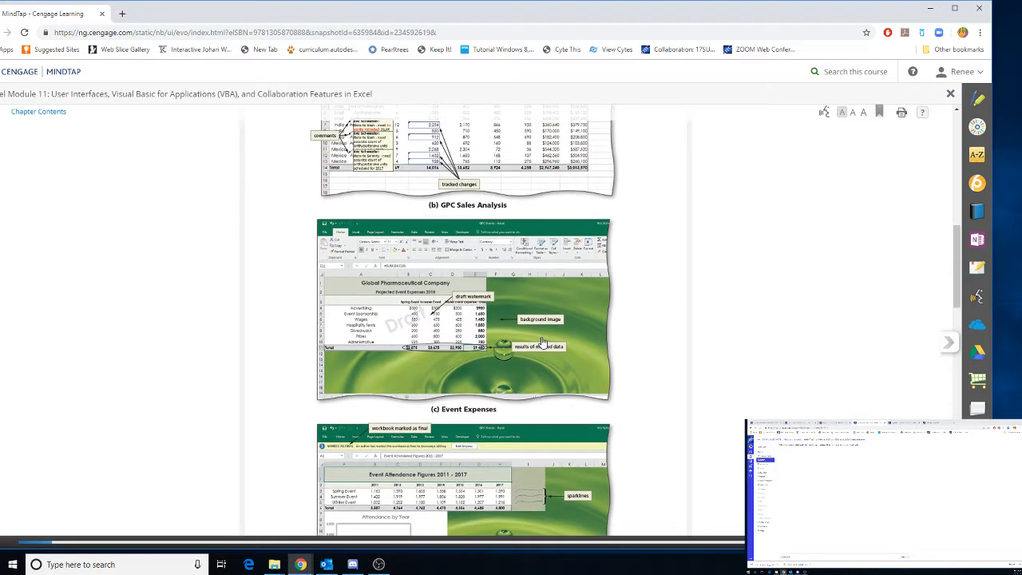
scroll(542, 342, "down", 1)
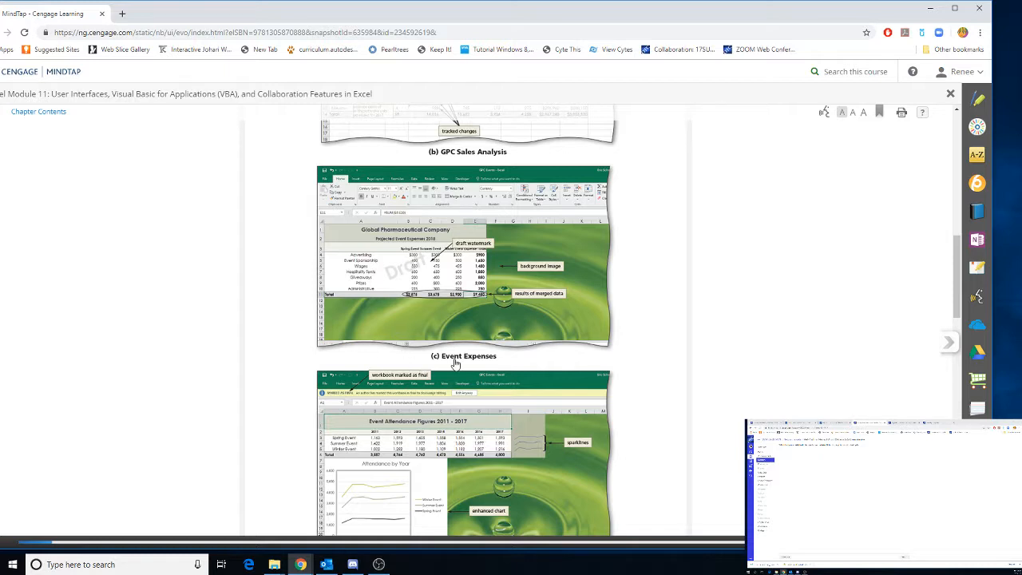
scroll(456, 364, "down", 2)
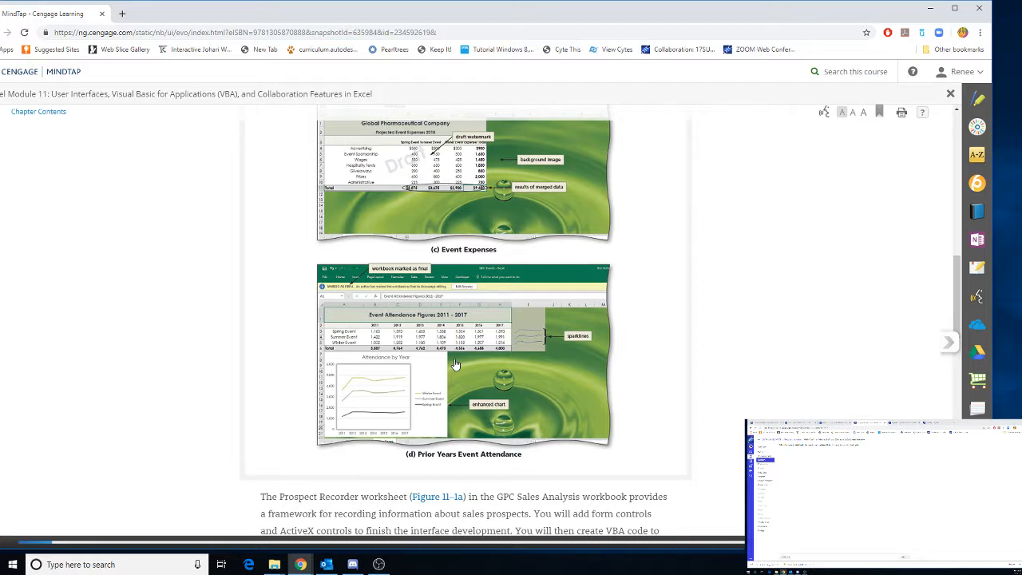
scroll(455, 363, "down", 3)
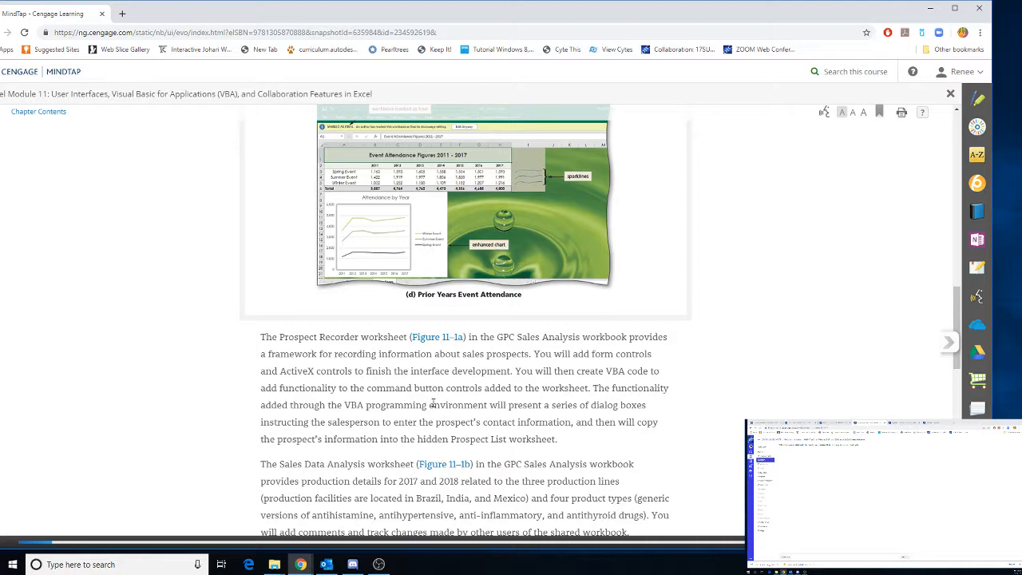
scroll(432, 405, "down", 5)
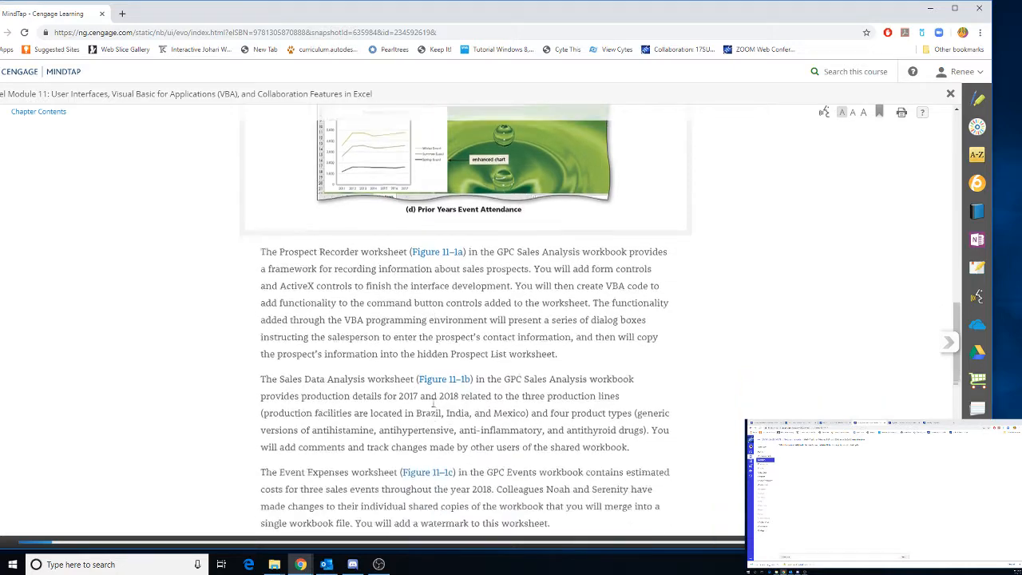
scroll(432, 407, "down", 1)
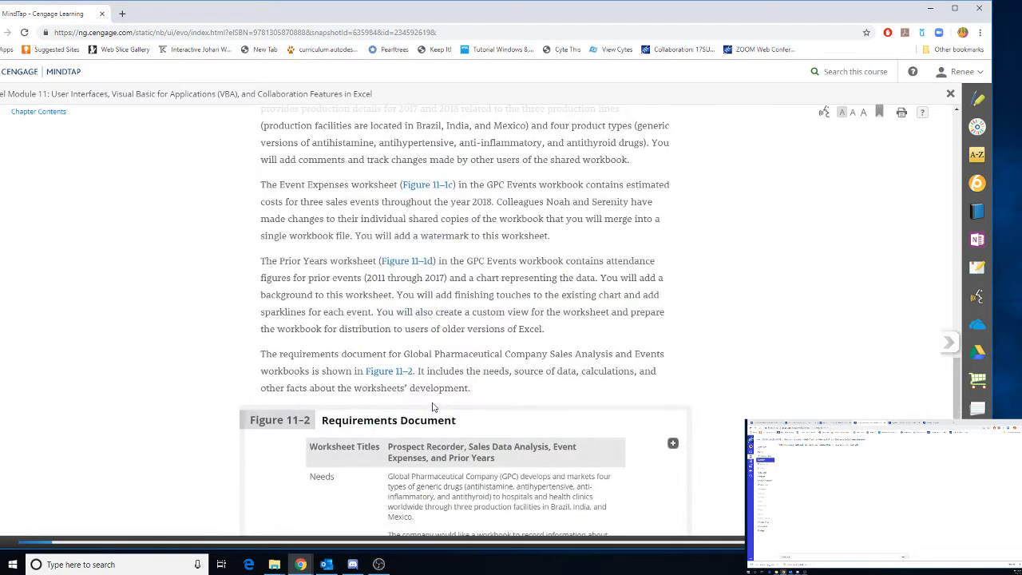
scroll(432, 406, "down", 3)
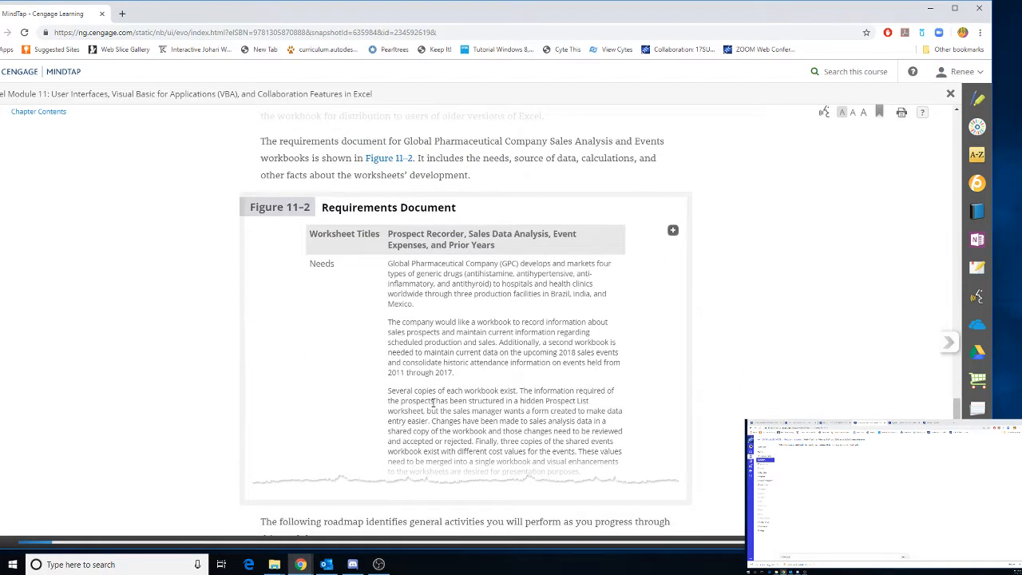
scroll(432, 405, "down", 1)
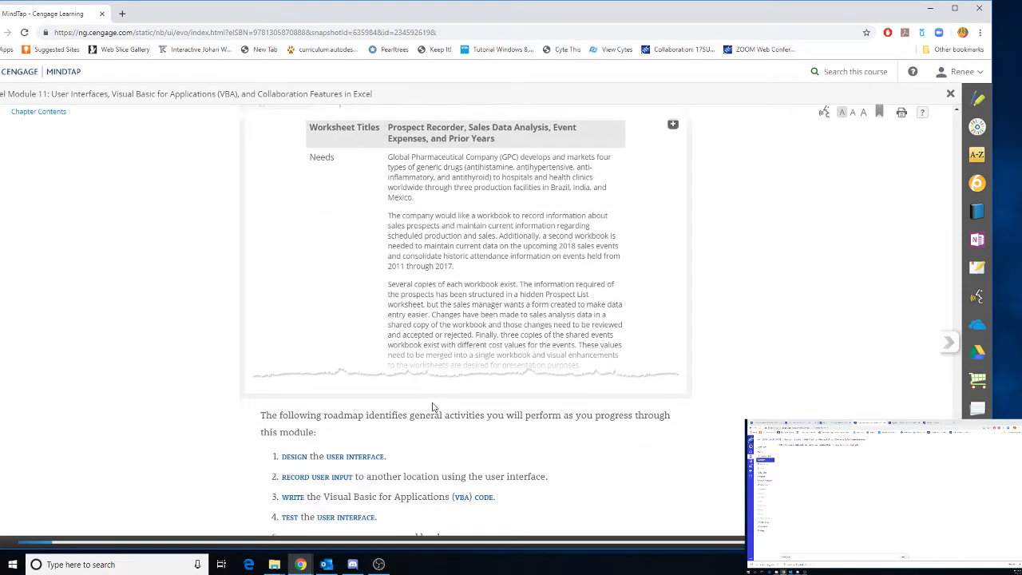
scroll(432, 406, "down", 1)
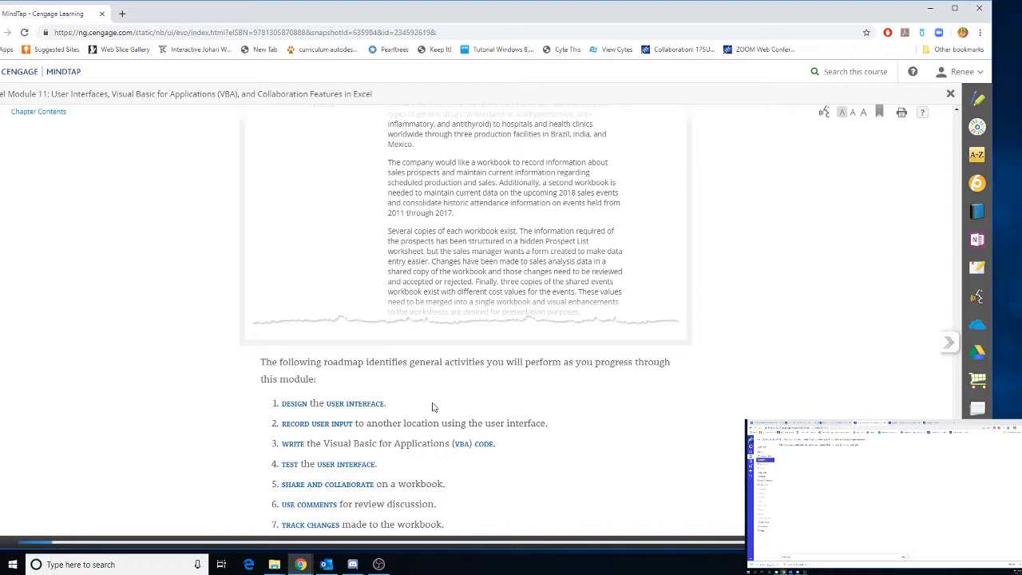
scroll(432, 406, "down", 1)
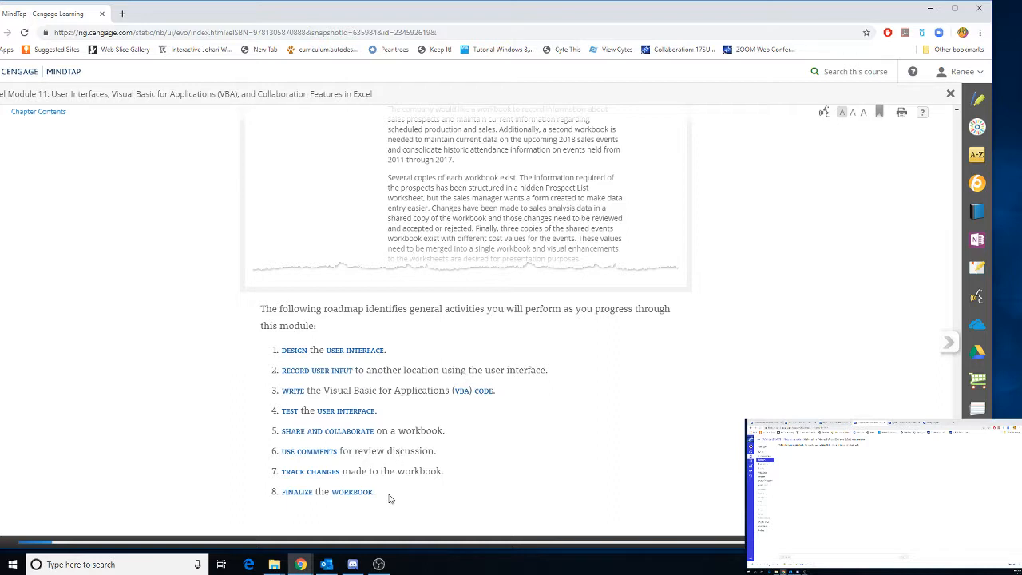
scroll(391, 489, "down", 1)
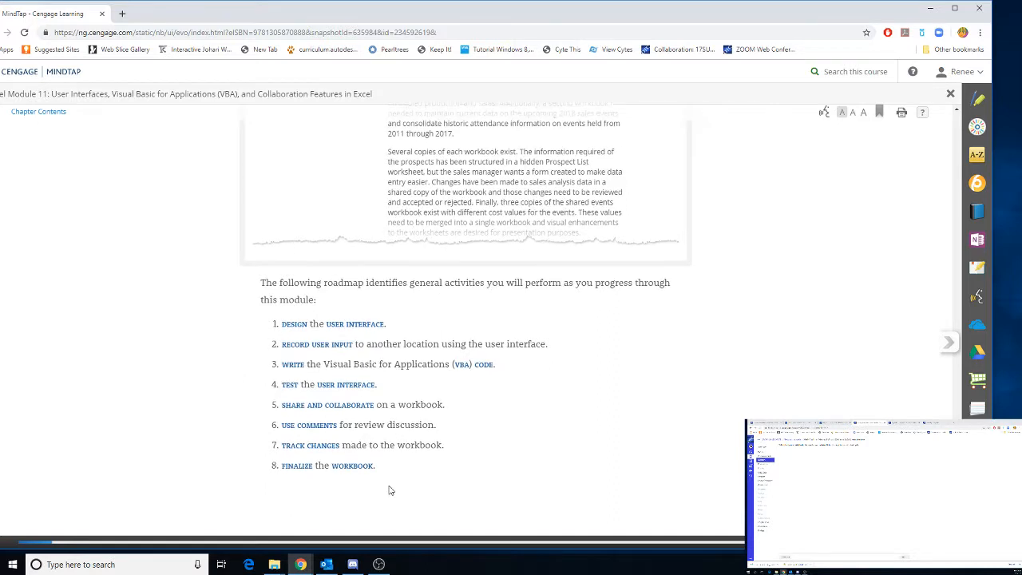
left_click(950, 343)
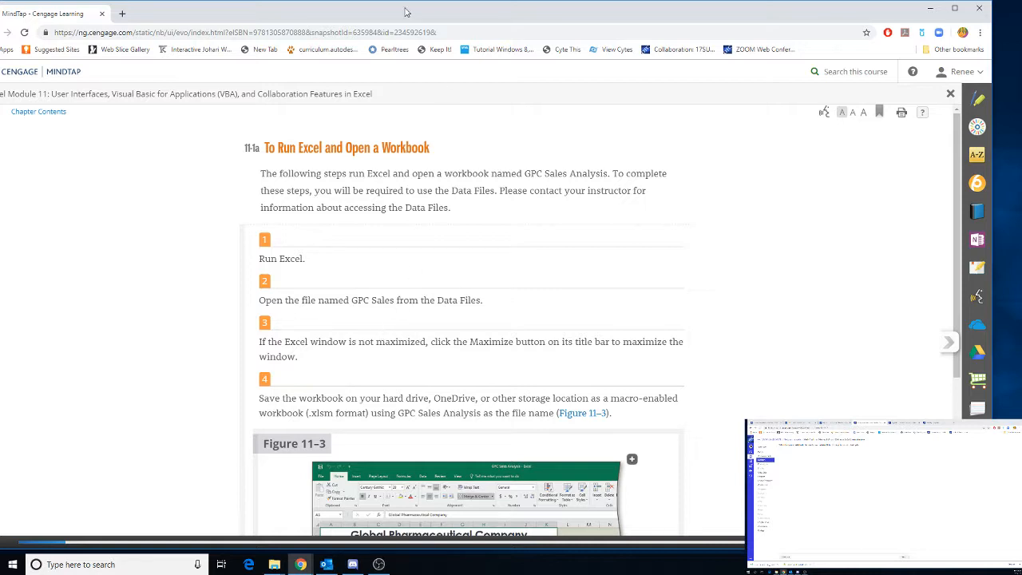
Move the reading window to the other screen and bring the course modules page onto this one
left_click_drag(405, 12, 1021, 44)
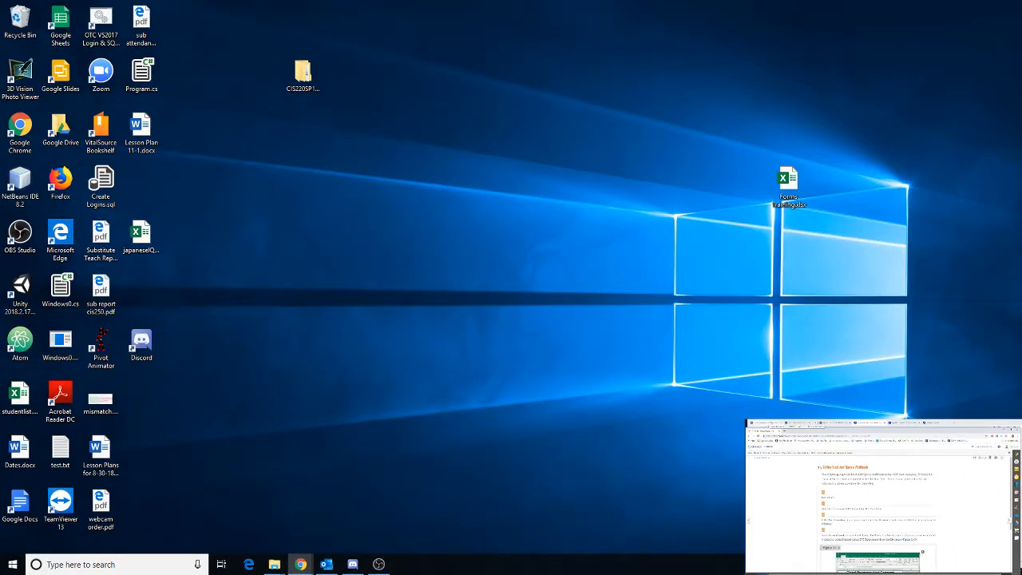
left_click(771, 423)
left_click_drag(771, 423, 46, 15)
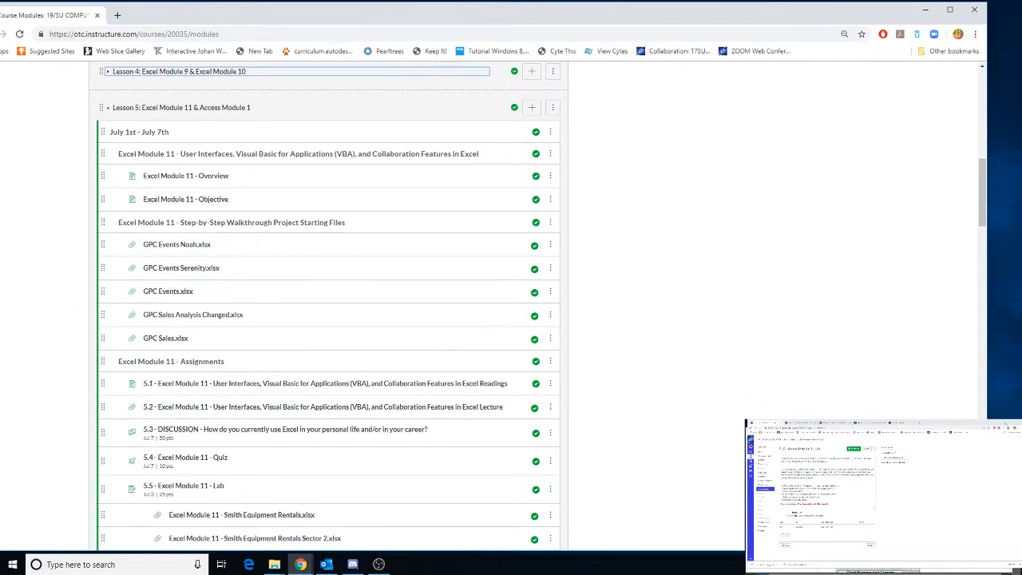
left_click(1006, 423)
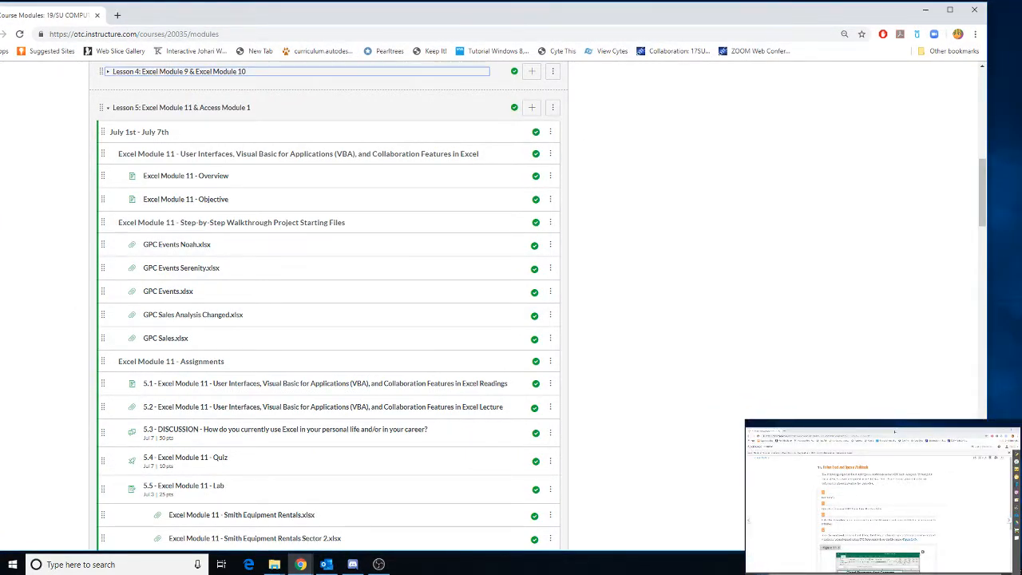
left_click_drag(895, 431, 896, 419)
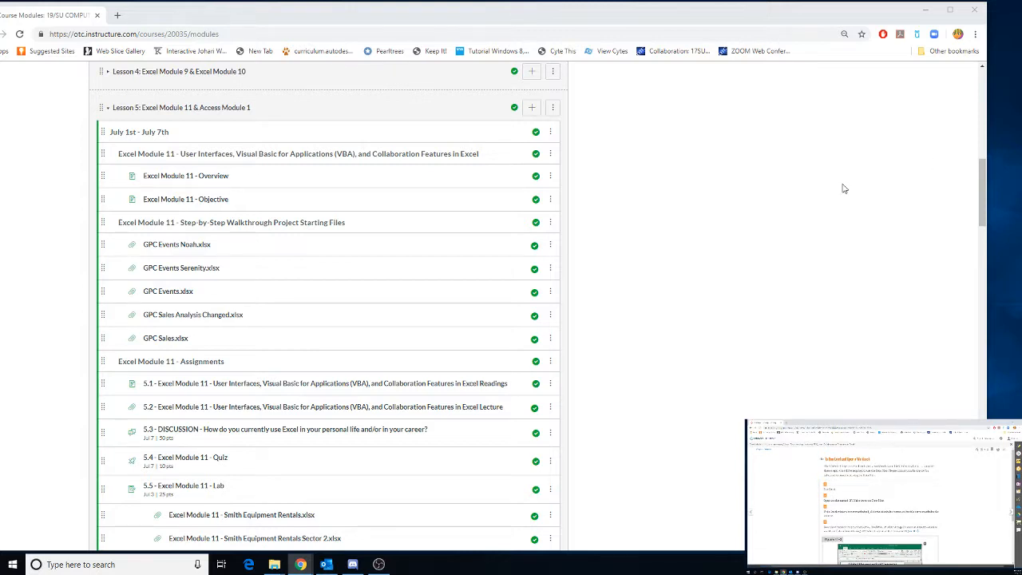
Open the GPC Sales.xlsx starting file from the course modules and start downloading it
left_click(163, 341)
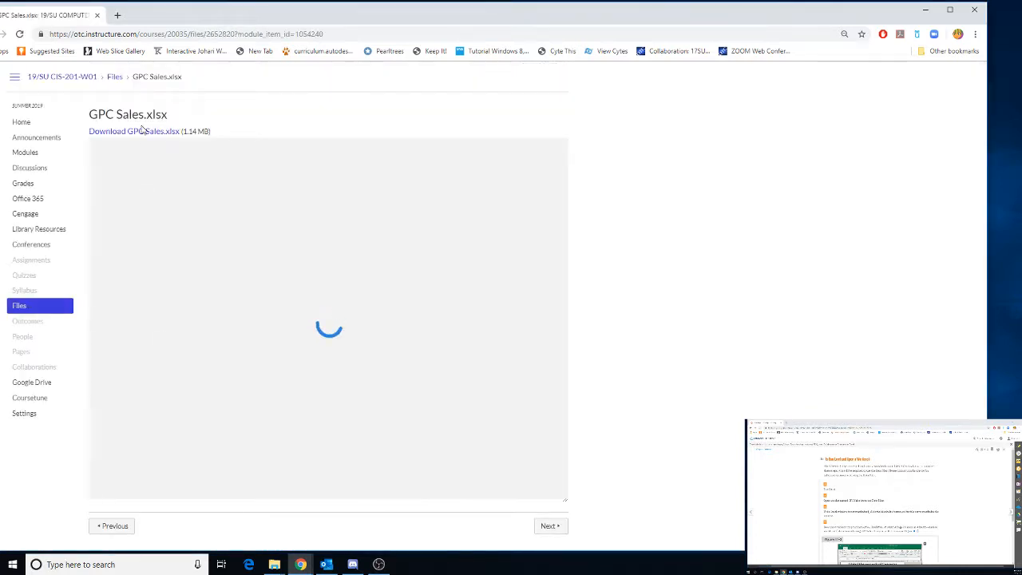
left_click(142, 132)
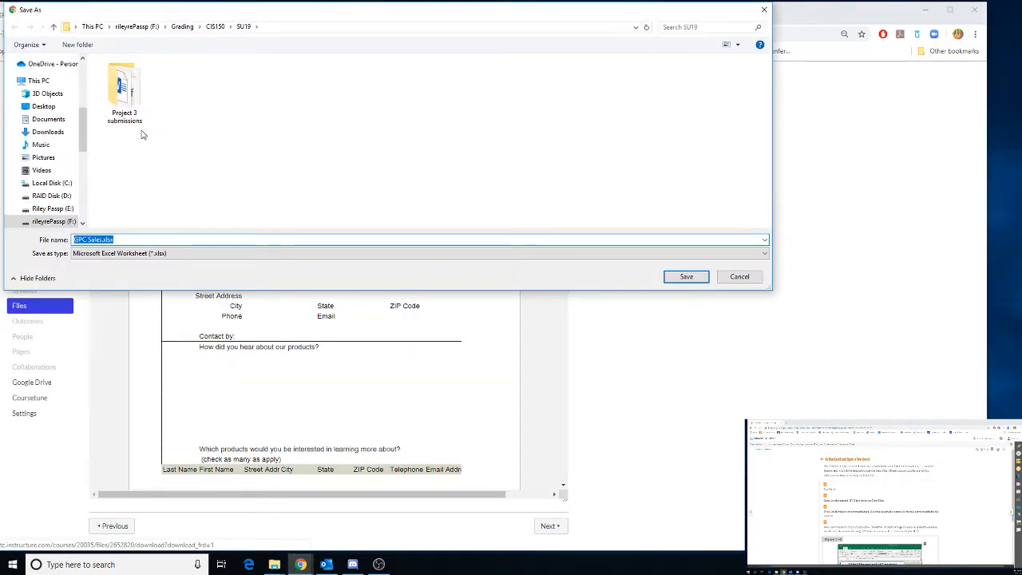
Browse the save location to Documents > CIS201 > SU19 on drive F:
left_click(145, 28)
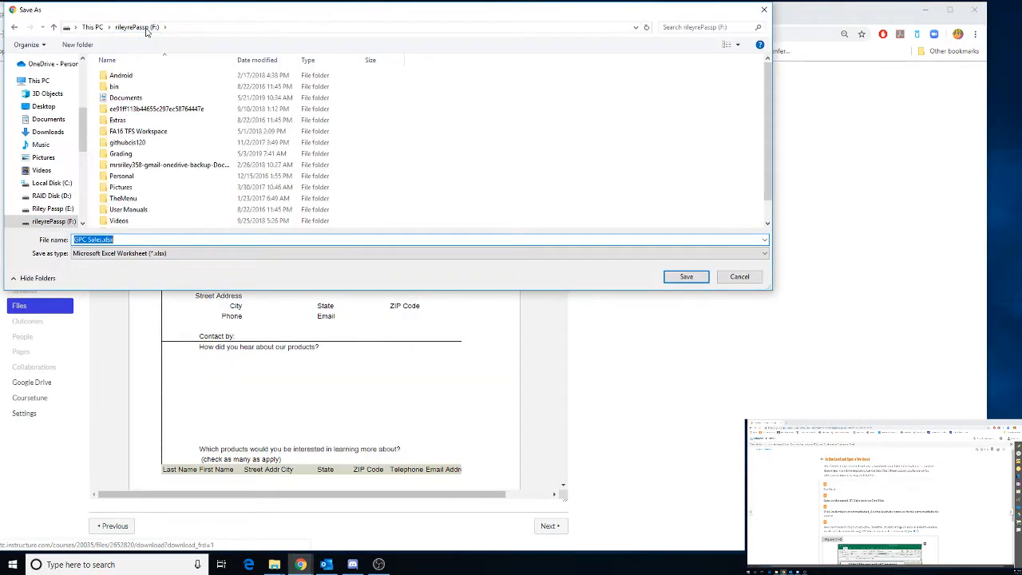
double_click(125, 97)
scroll(138, 156, "down", 3)
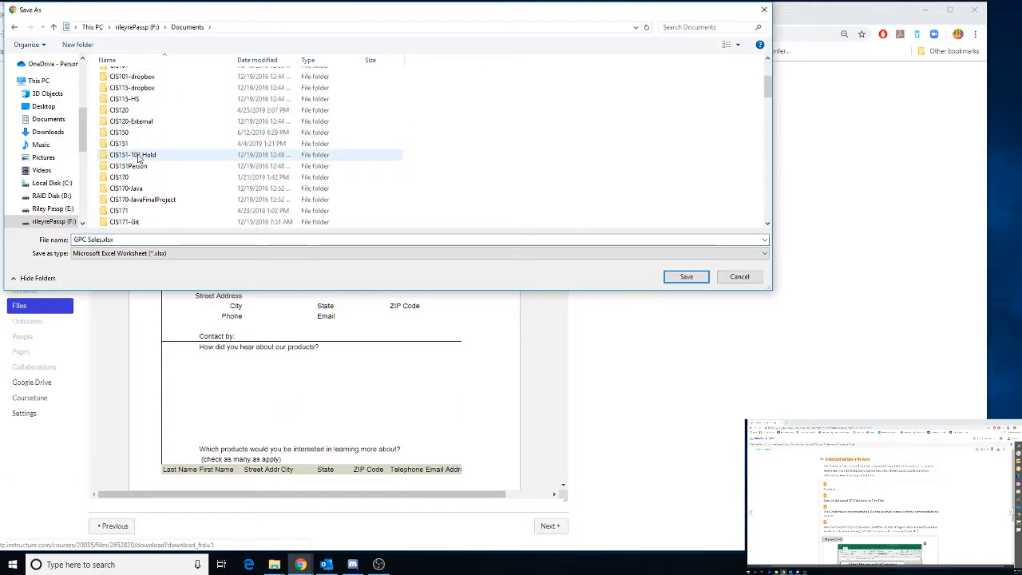
scroll(137, 158, "down", 3)
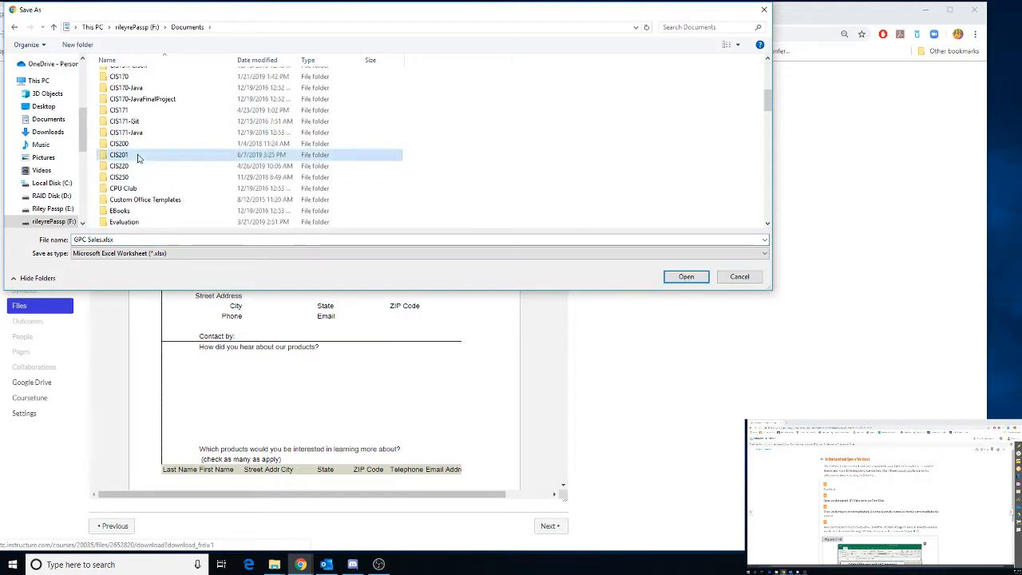
double_click(137, 157)
double_click(130, 131)
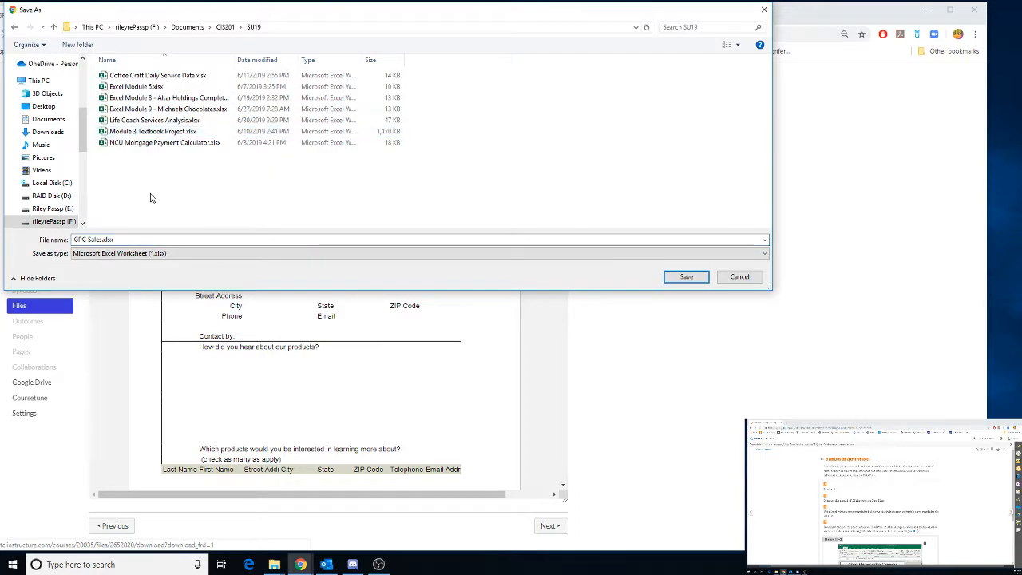
Create a new folder named Excel 11 in SU19 and open it
left_click(78, 44)
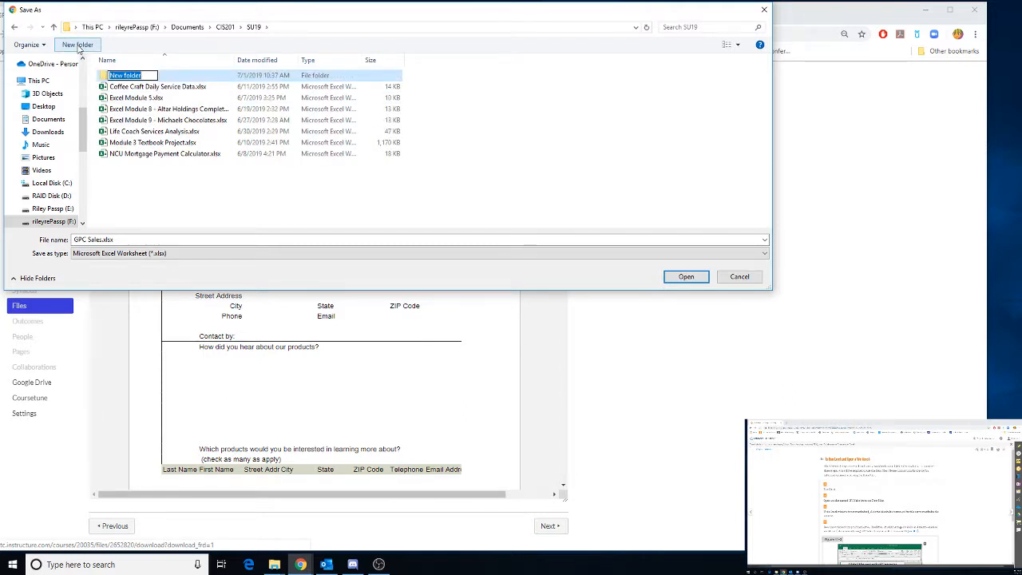
type("Excel 11")
key("Return")
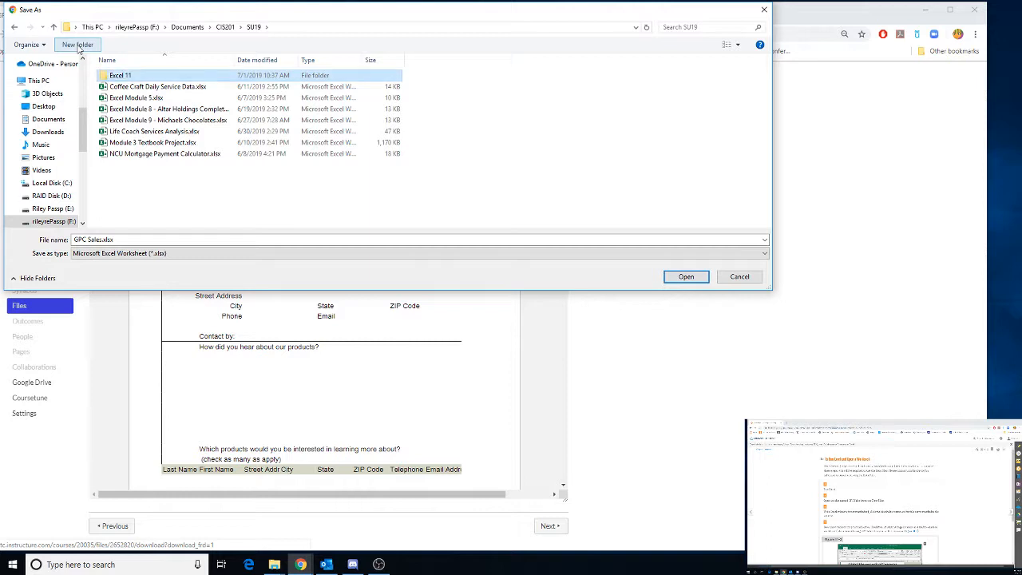
double_click(138, 79)
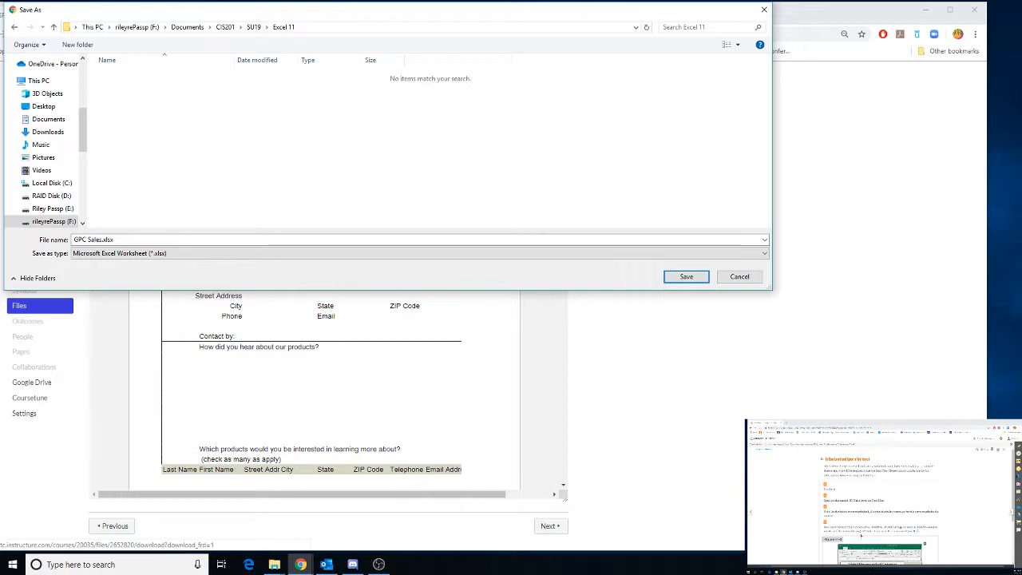
Rename the download in the browser's save dialog to GPC Sales Analysis.xlsx
left_click(102, 240)
double_click(102, 239)
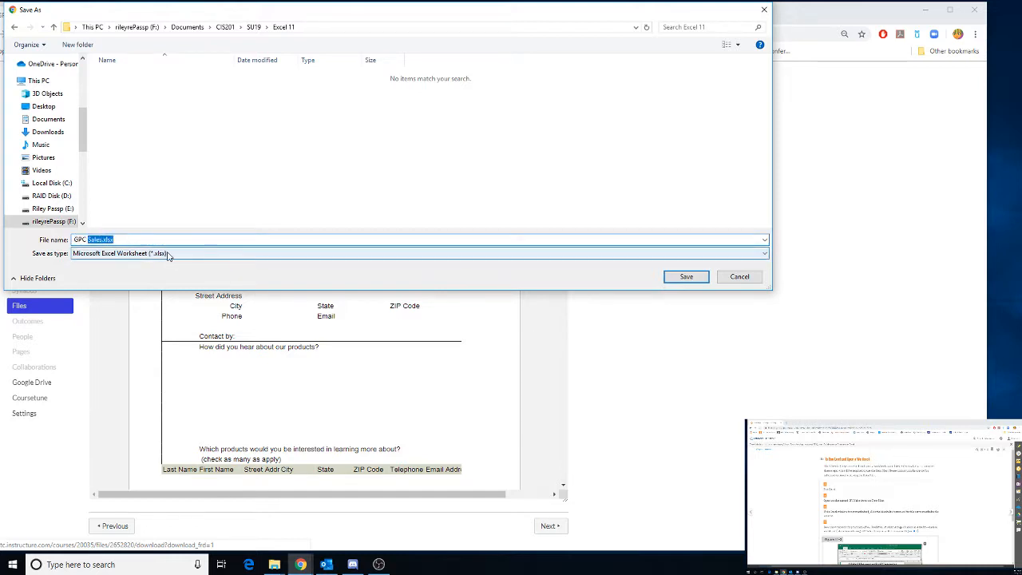
left_click(103, 239)
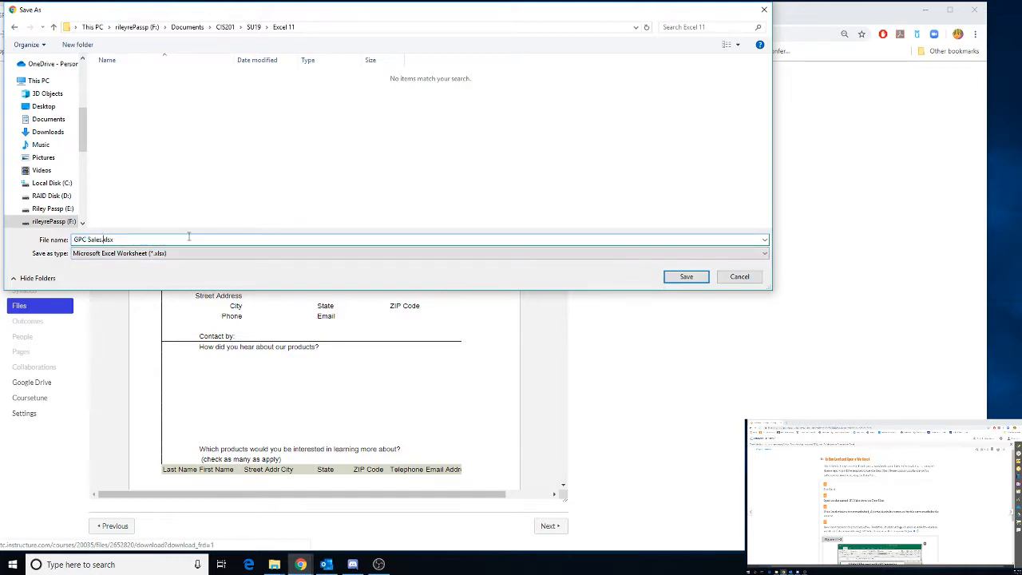
type("Analysis.xl")
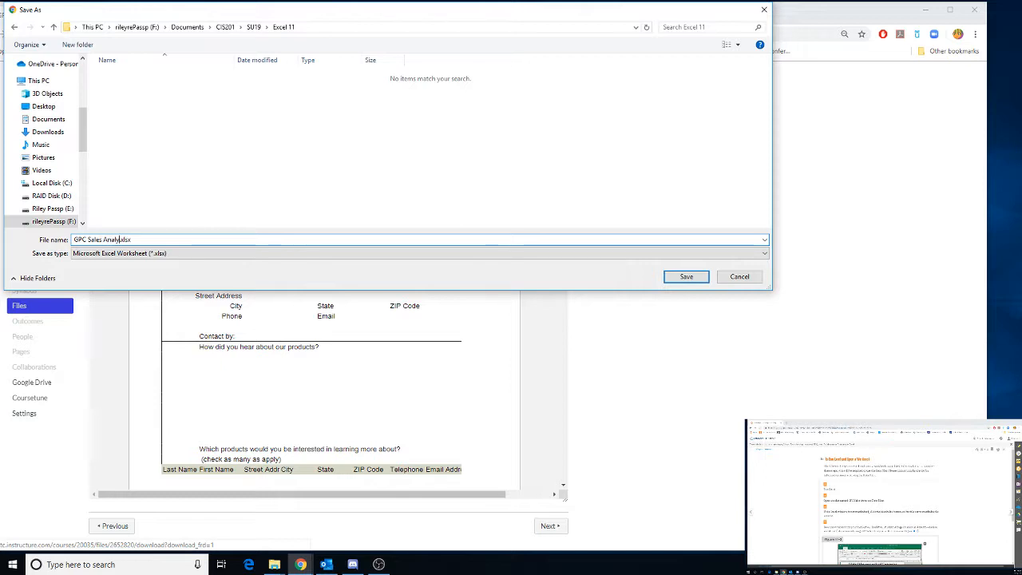
type("s")
key("BackSpace")
Set the save type to All Files, change the extension to .xlsm, and save the download into Excel 11
left_click(244, 259)
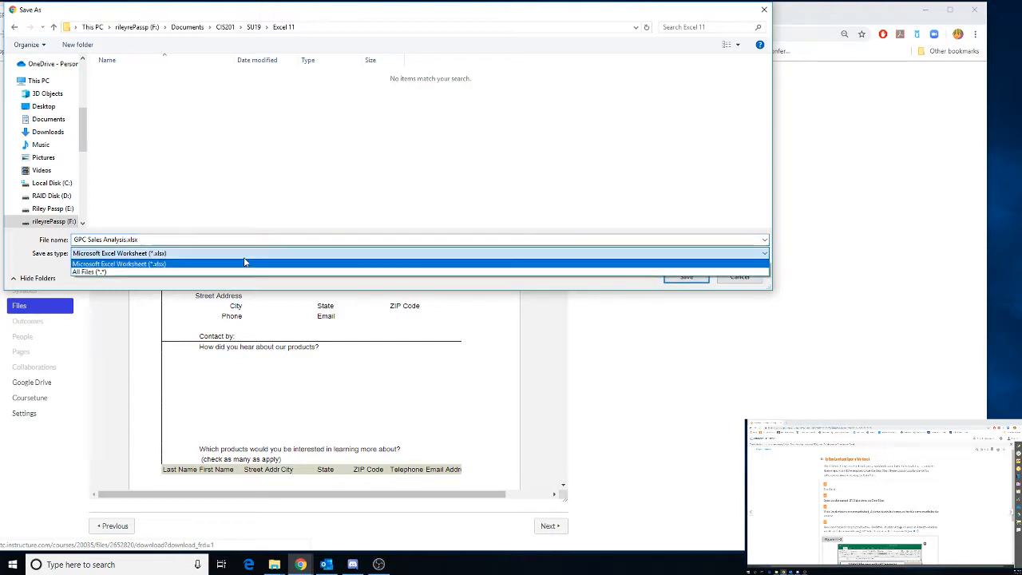
left_click(238, 271)
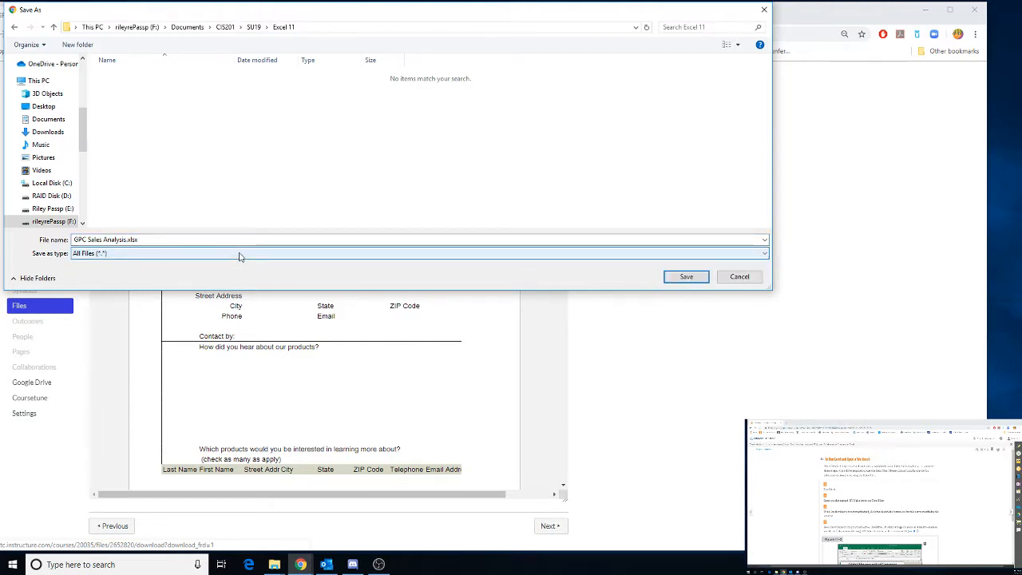
left_click(167, 238)
left_click(157, 238)
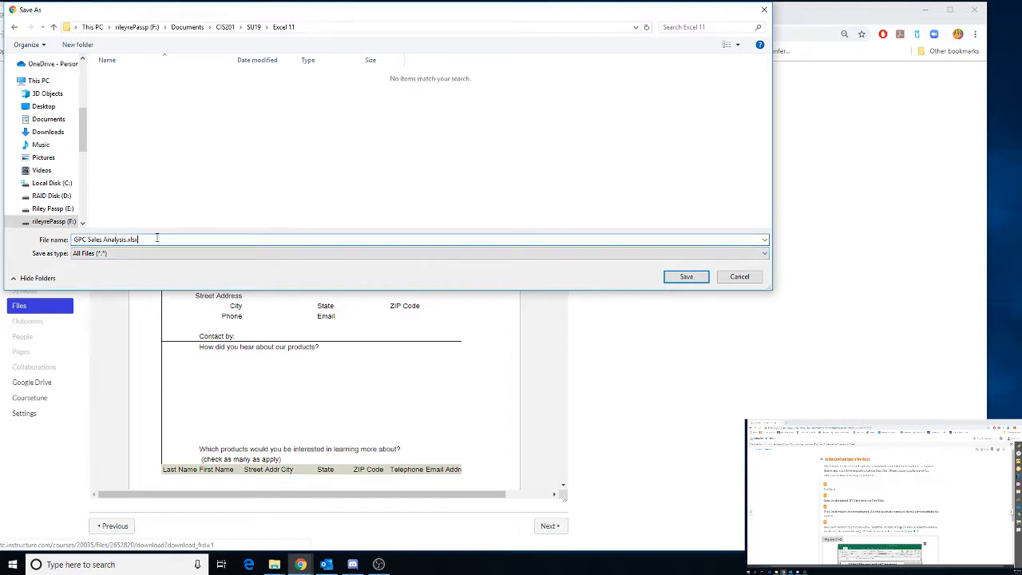
key("BackSpace")
type("m")
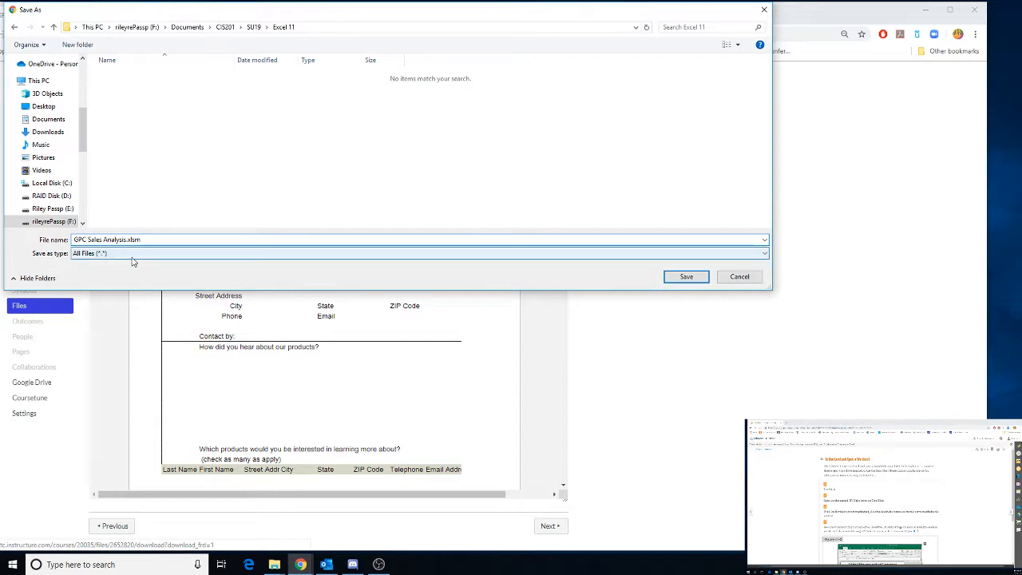
left_click(686, 276)
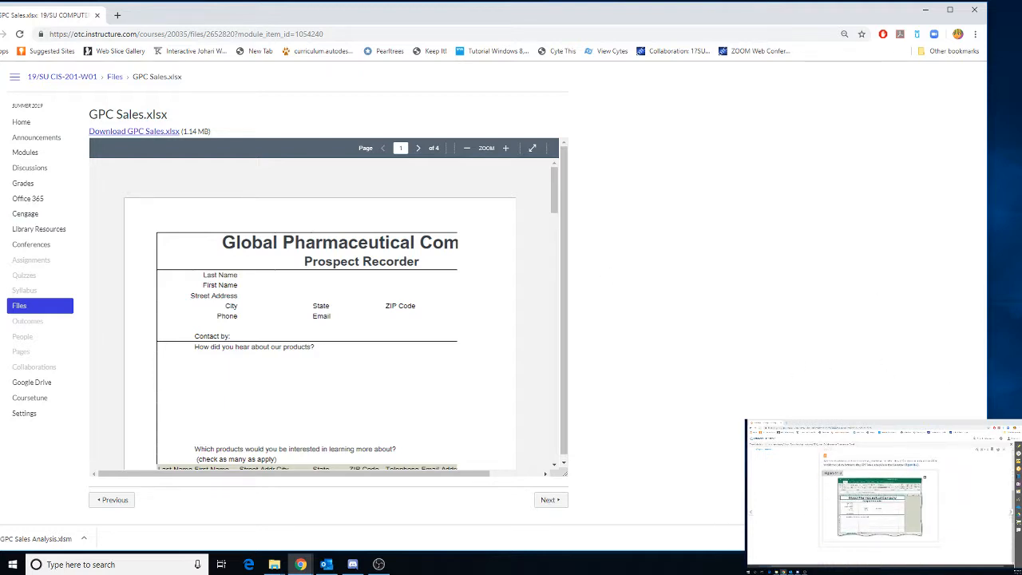
Try to open the downloaded GPC Sales Analysis.xlsm in Excel, dismiss the error, and close Excel
left_click(41, 540)
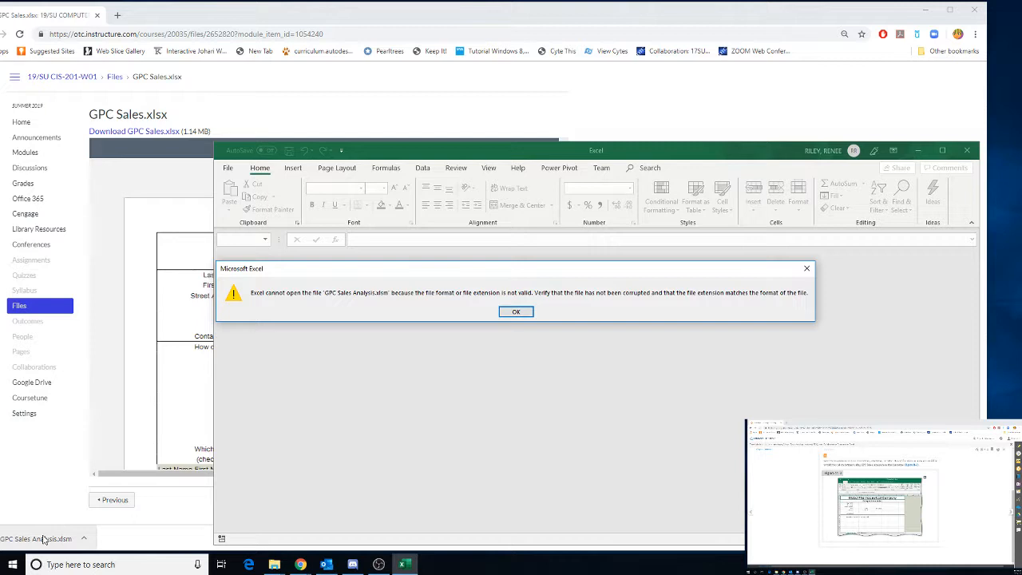
left_click(517, 313)
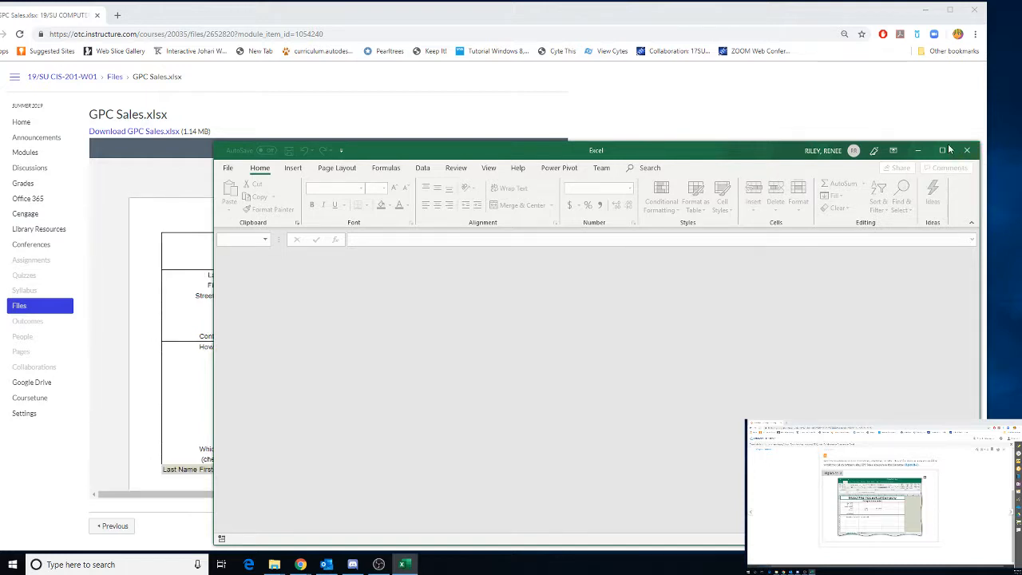
left_click(967, 151)
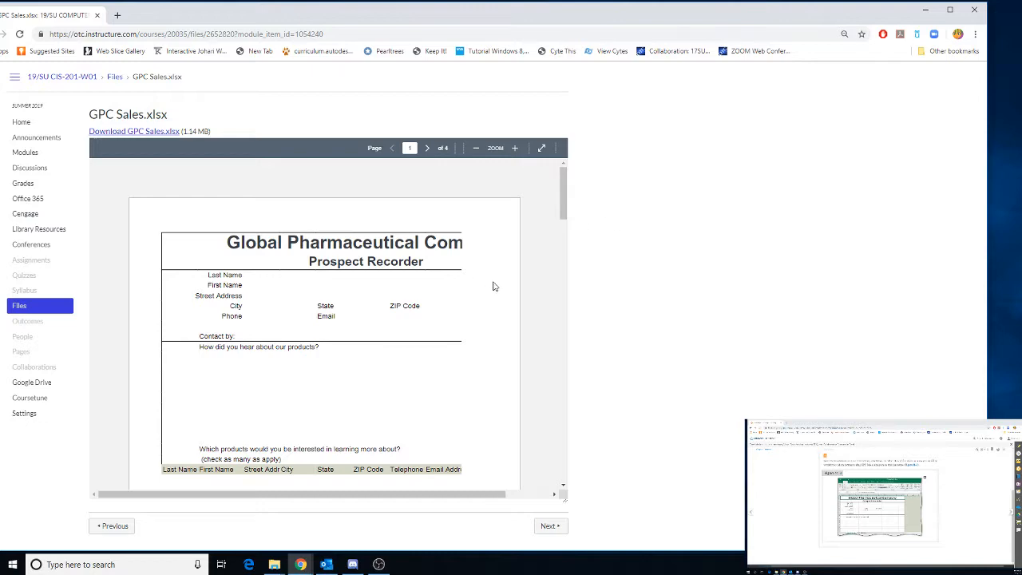
Download GPC Sales.xlsx again and save it unchanged in the Excel 11 folder
left_click(151, 133)
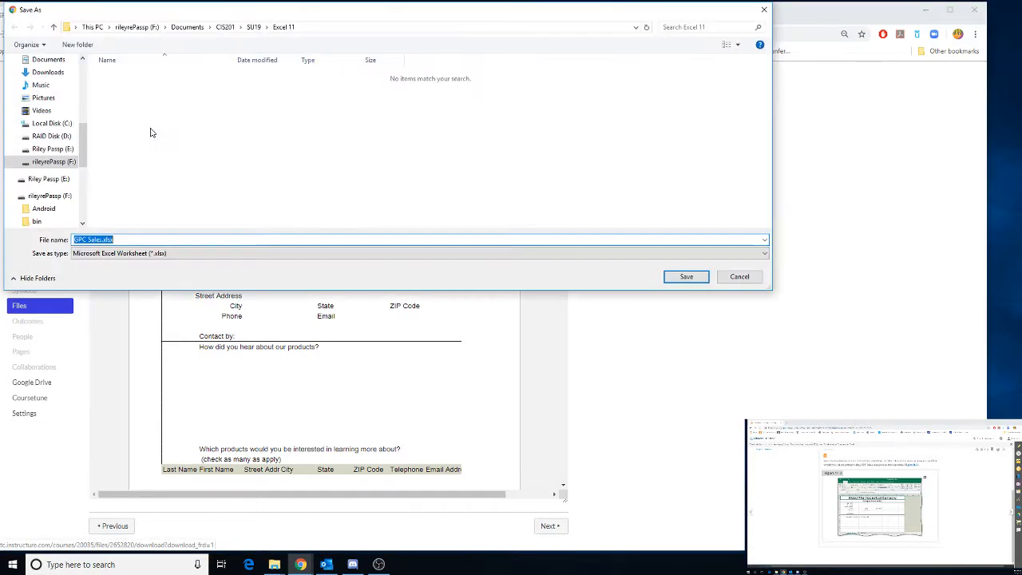
left_click(686, 276)
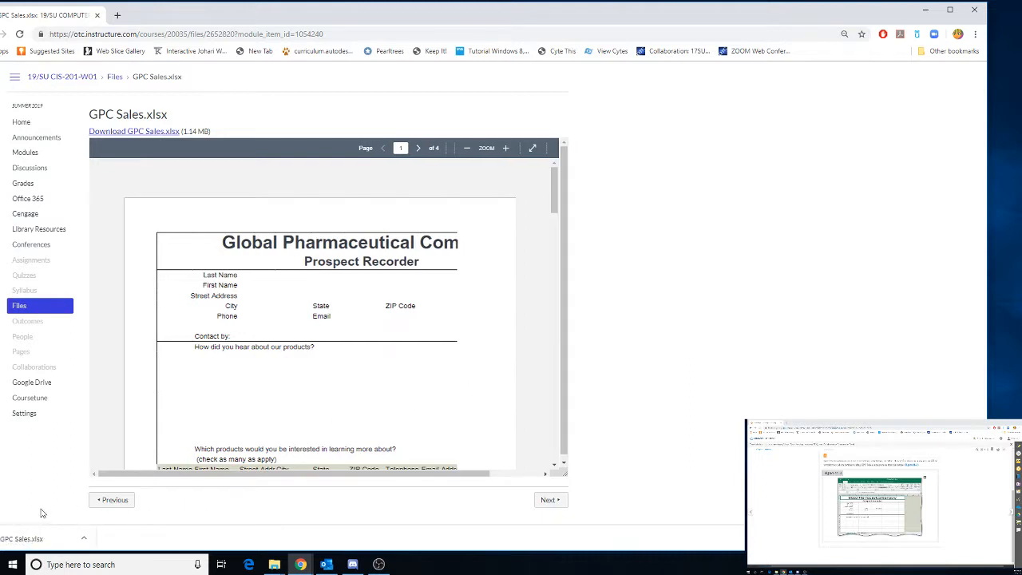
Open the downloaded GPC Sales.xlsx in Excel, enable editing, dismiss the updates notice, and maximize the window
left_click(40, 542)
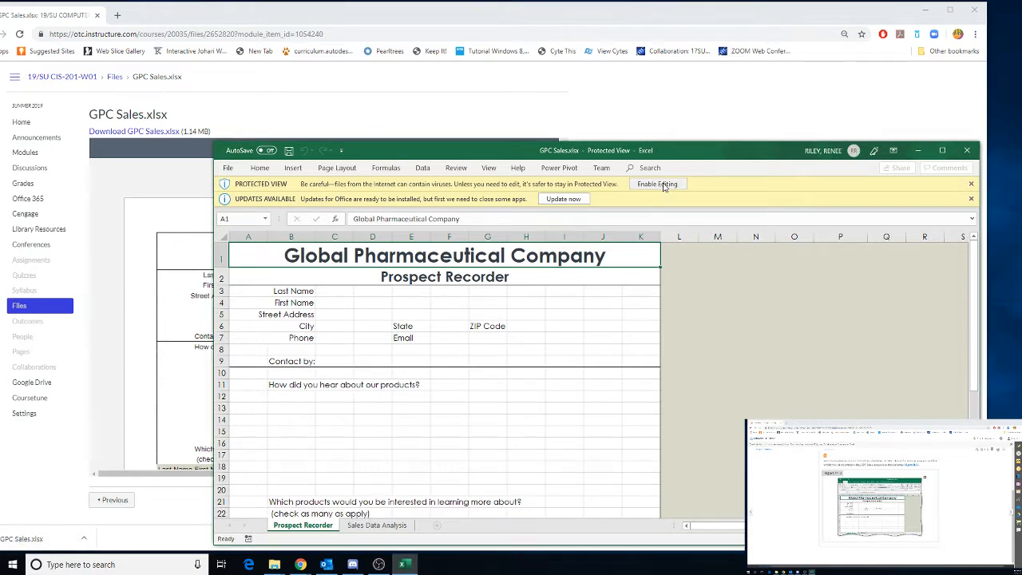
left_click(664, 186)
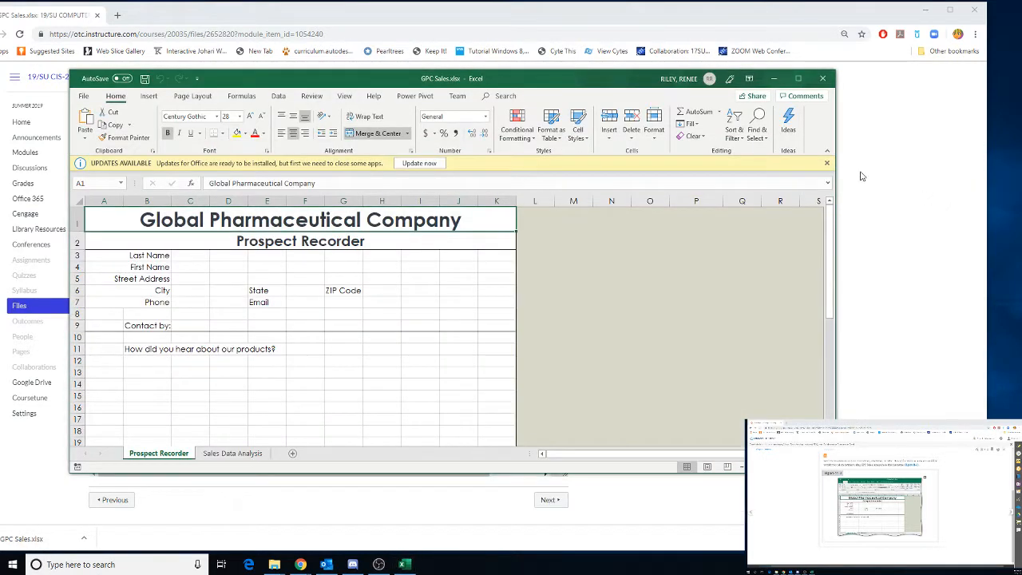
left_click(827, 163)
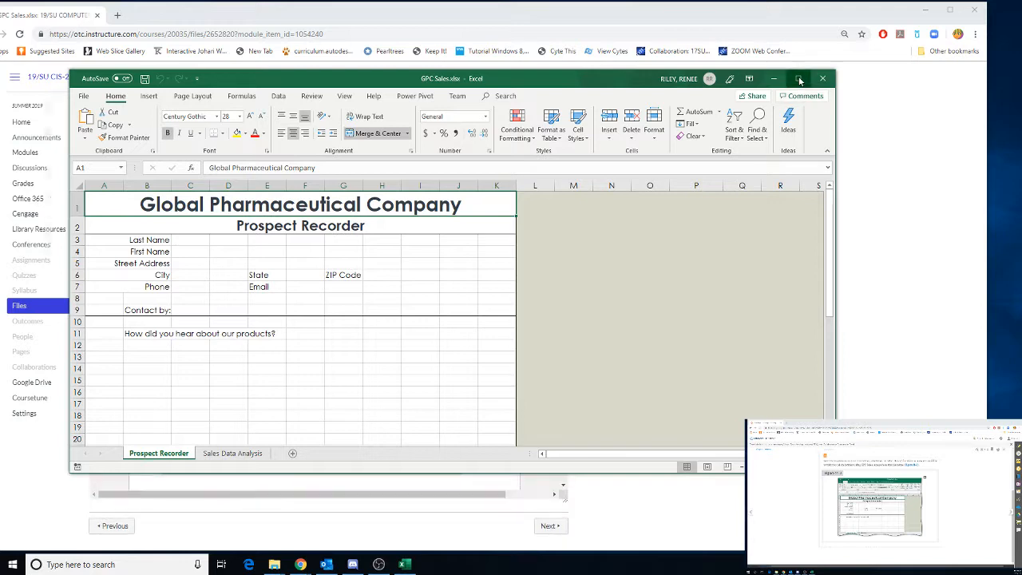
left_click(798, 78)
Save the workbook in Excel 11 as GPC Sales Analysis, an Excel Macro-Enabled Workbook, replacing the existing file
left_click(13, 26)
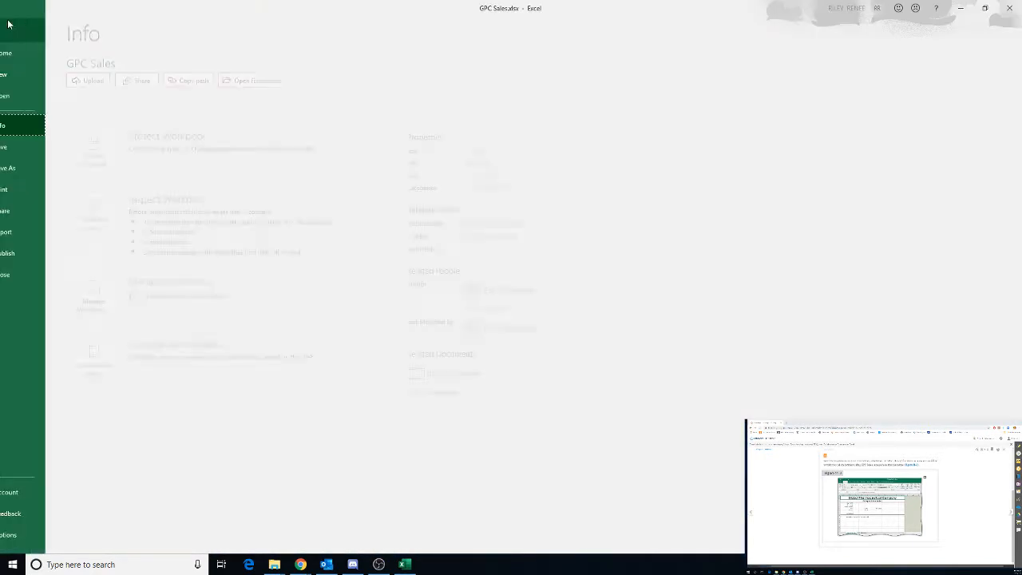
left_click(34, 168)
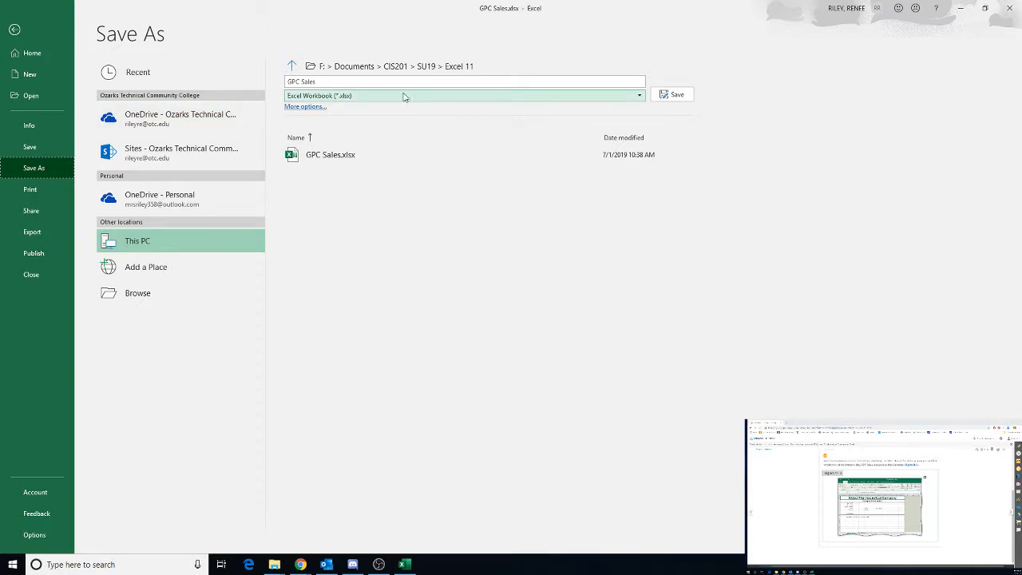
left_click(341, 85)
left_click(333, 81)
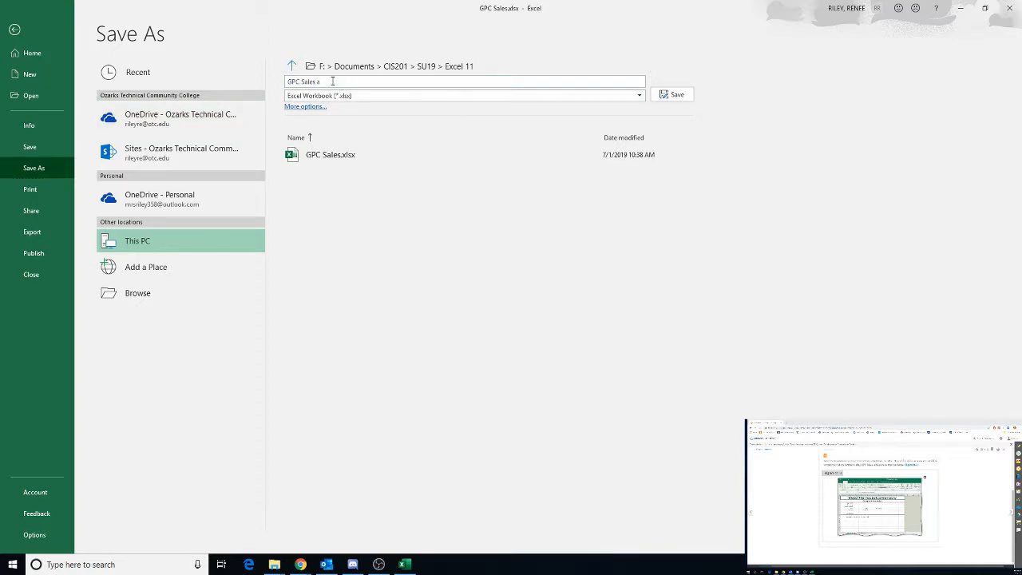
type("Analysis")
left_click(399, 97)
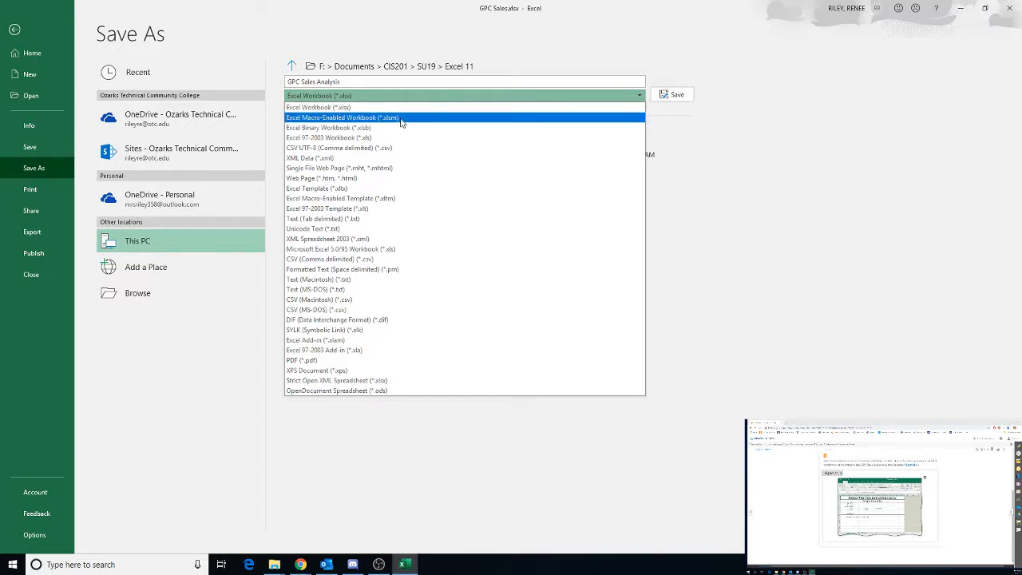
left_click(402, 120)
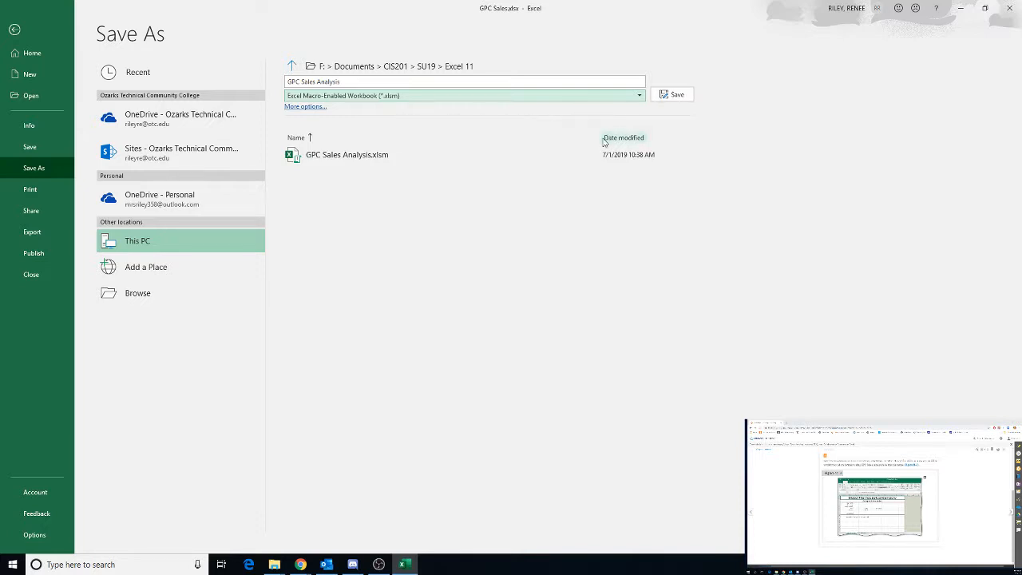
left_click(678, 95)
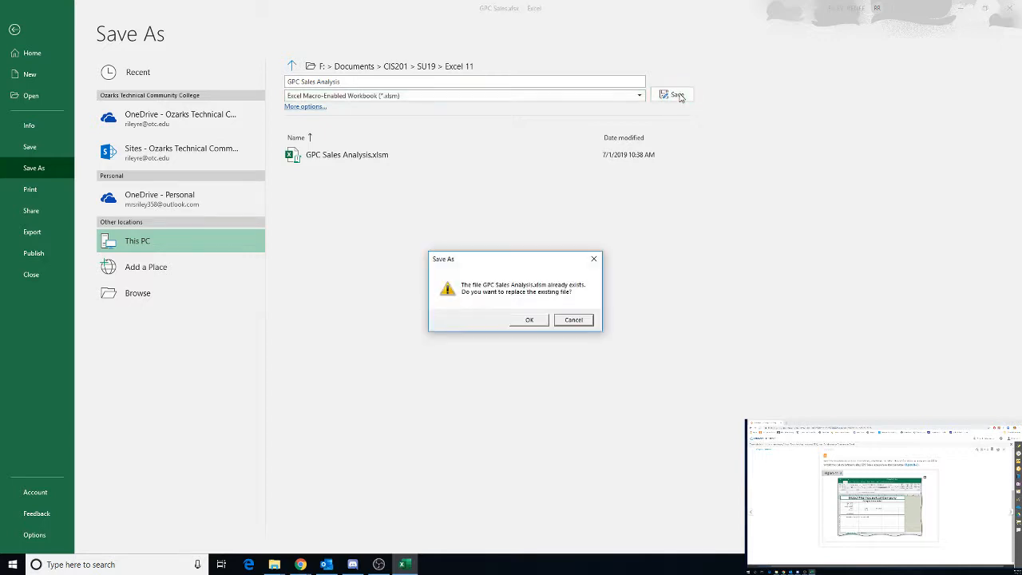
left_click(525, 320)
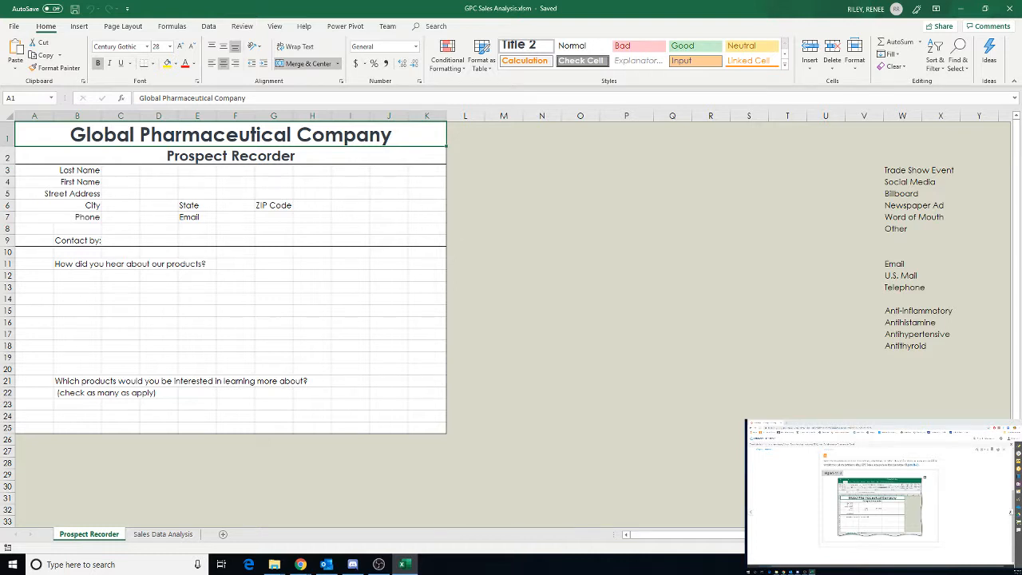
Advance the course instructions on the other screen to the section on displaying the Developer tab
left_click(1011, 513)
left_click(1011, 512)
left_click(1011, 513)
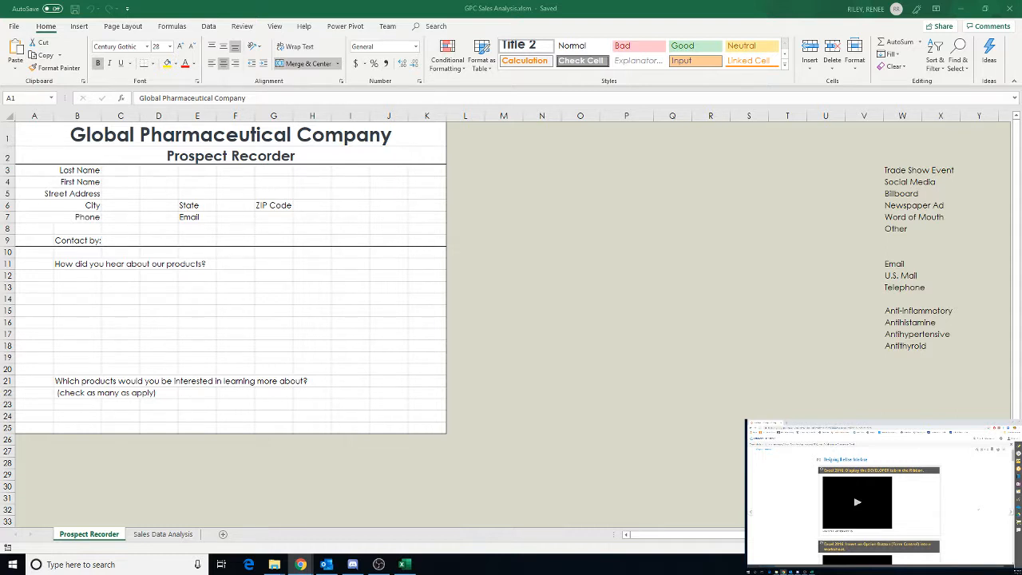
scroll(978, 509, "down", 3)
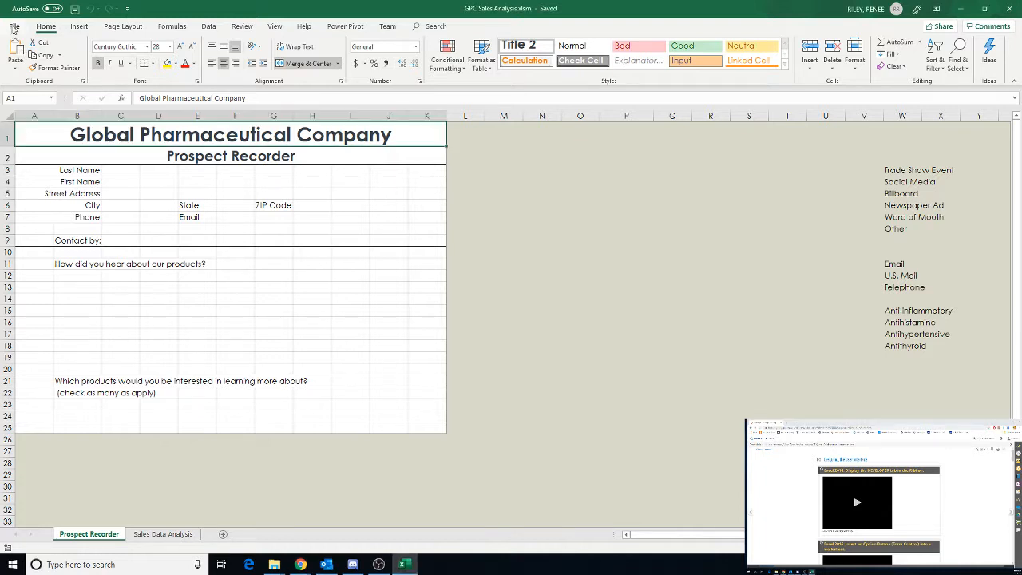
Open Excel Options, scroll through the Advanced settings, and switch to the Customize Ribbon page
left_click(14, 27)
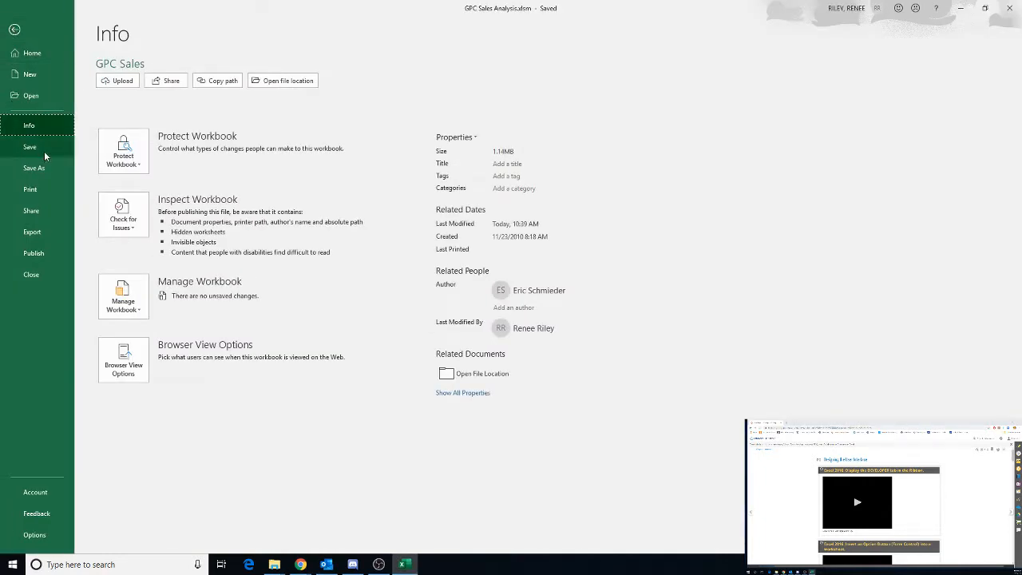
left_click(35, 535)
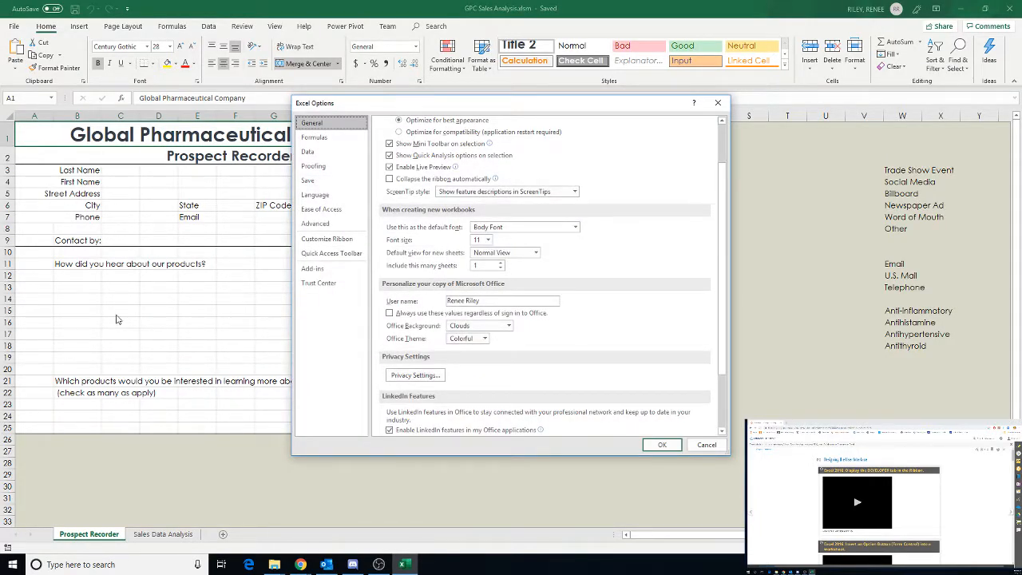
left_click(329, 224)
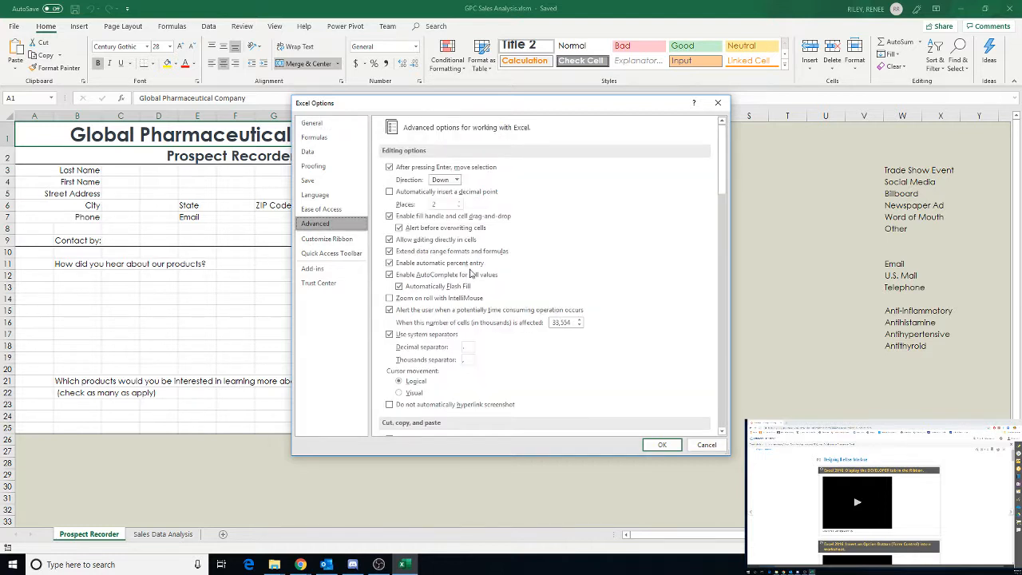
scroll(527, 243, "down", 5)
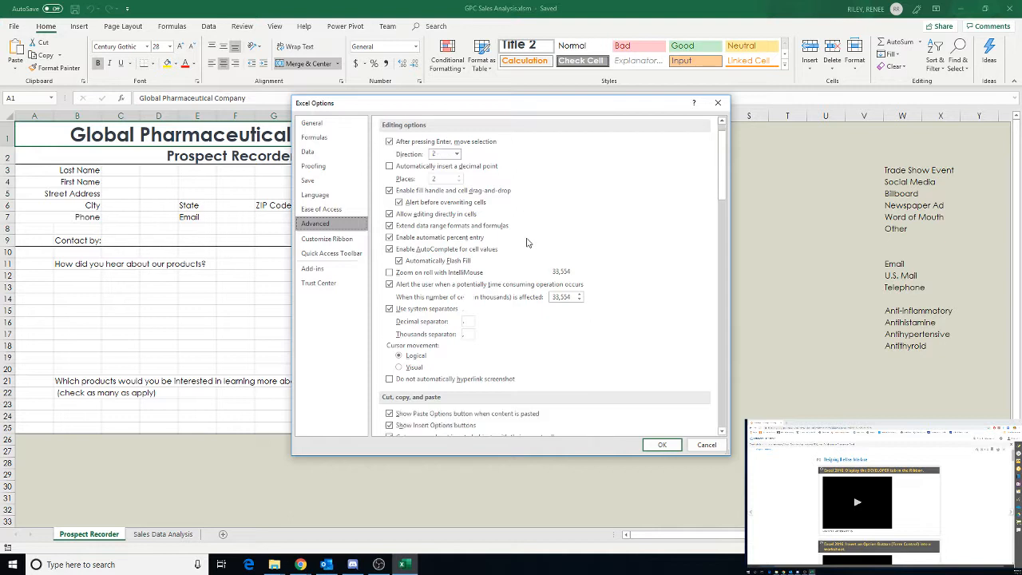
scroll(527, 243, "down", 7)
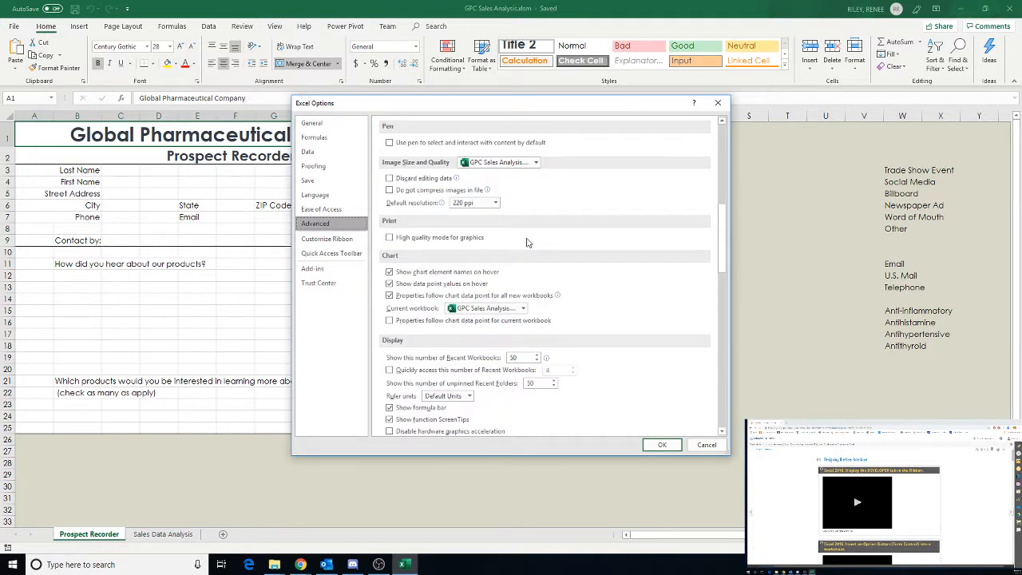
scroll(526, 243, "down", 3)
scroll(526, 242, "down", 5)
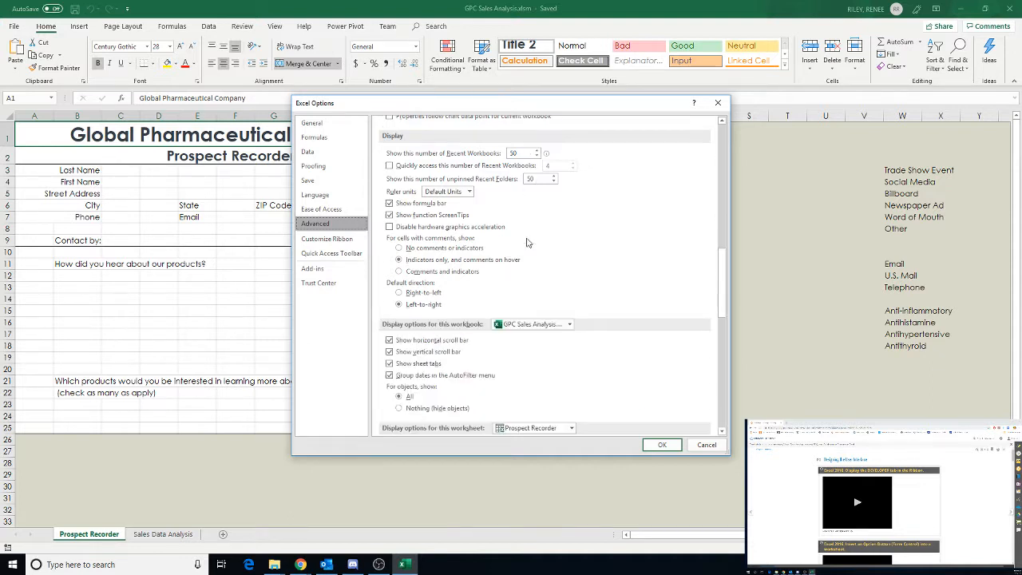
scroll(526, 242, "down", 3)
scroll(526, 242, "down", 9)
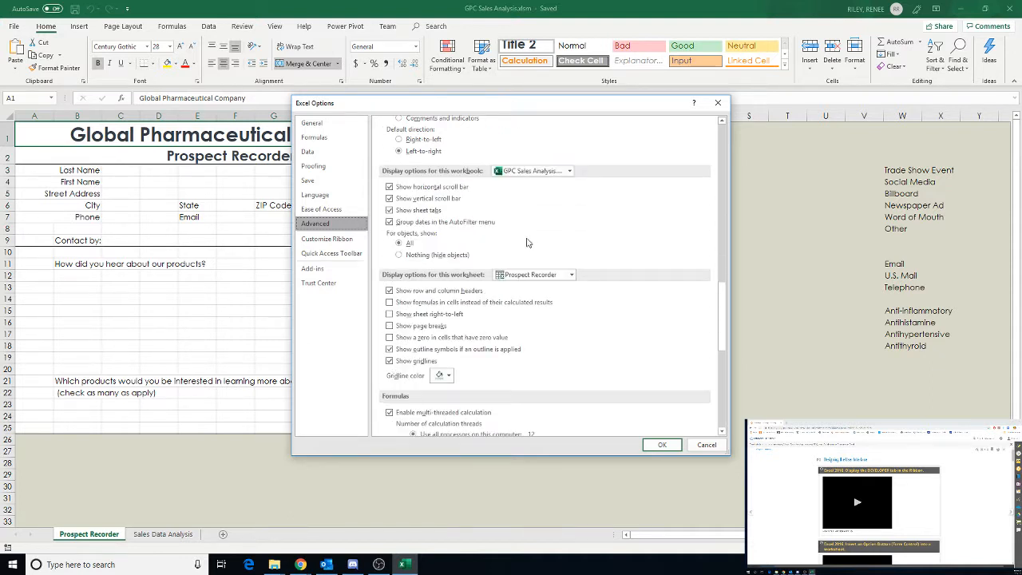
scroll(526, 243, "down", 6)
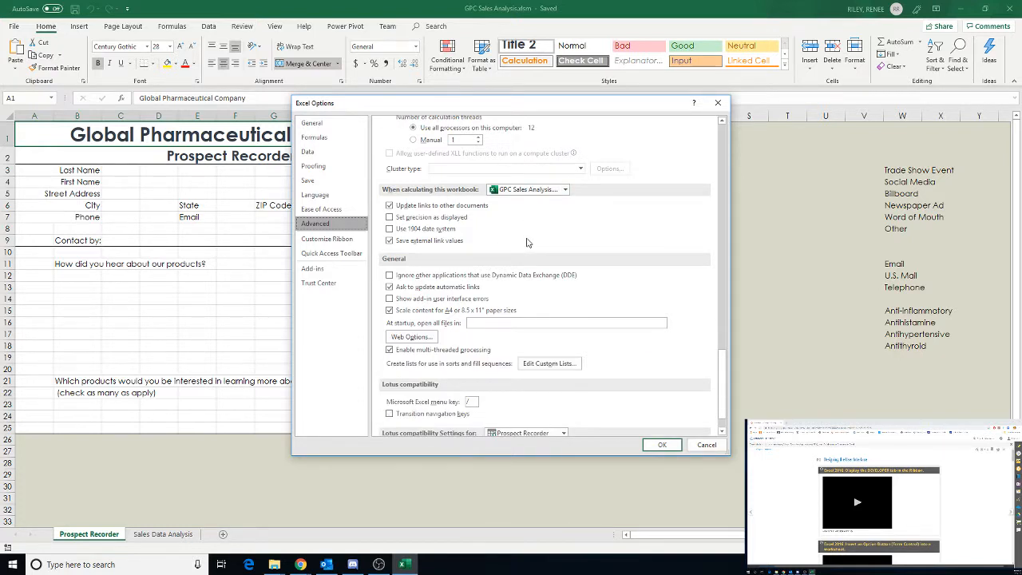
scroll(526, 243, "down", 2)
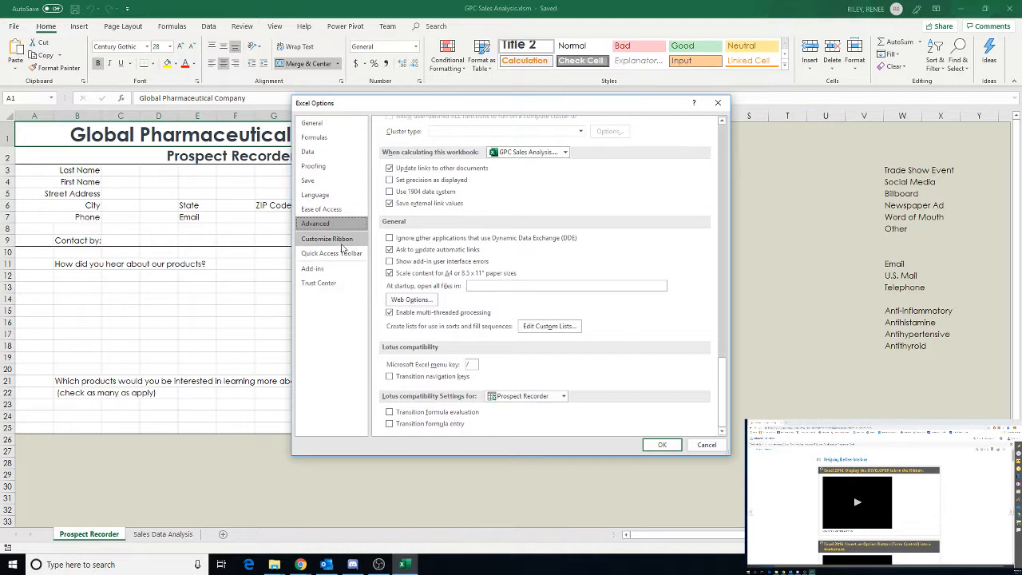
left_click(339, 242)
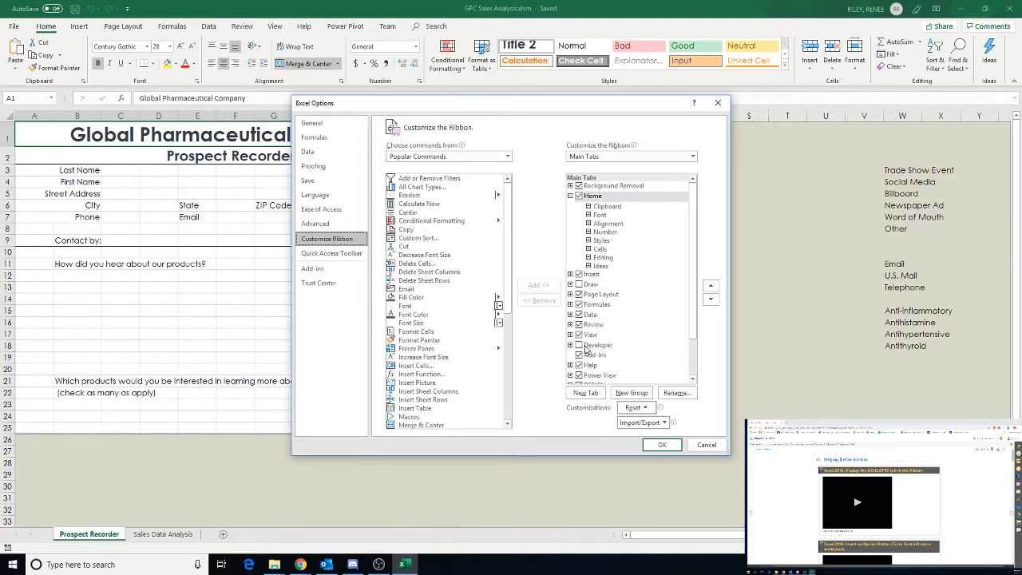
Turn on the Developer tab in the ribbon customization and close Excel Options
left_click(578, 345)
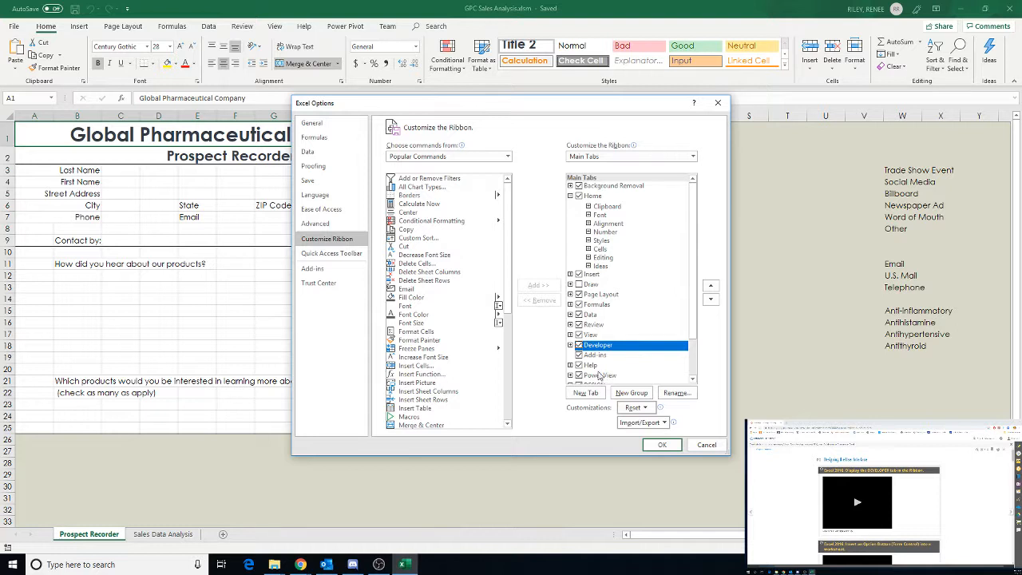
left_click(571, 344)
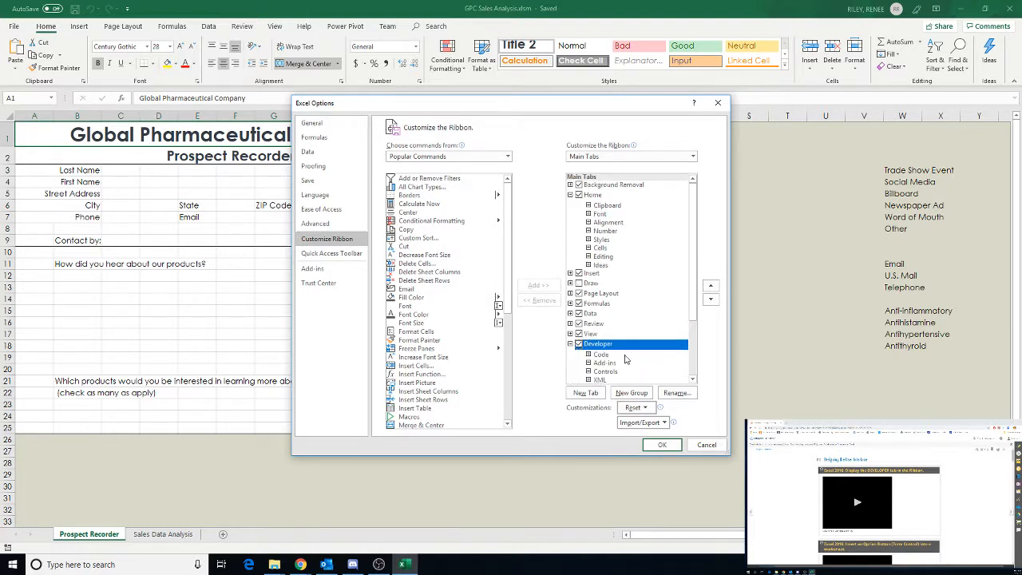
scroll(650, 364, "down", 2)
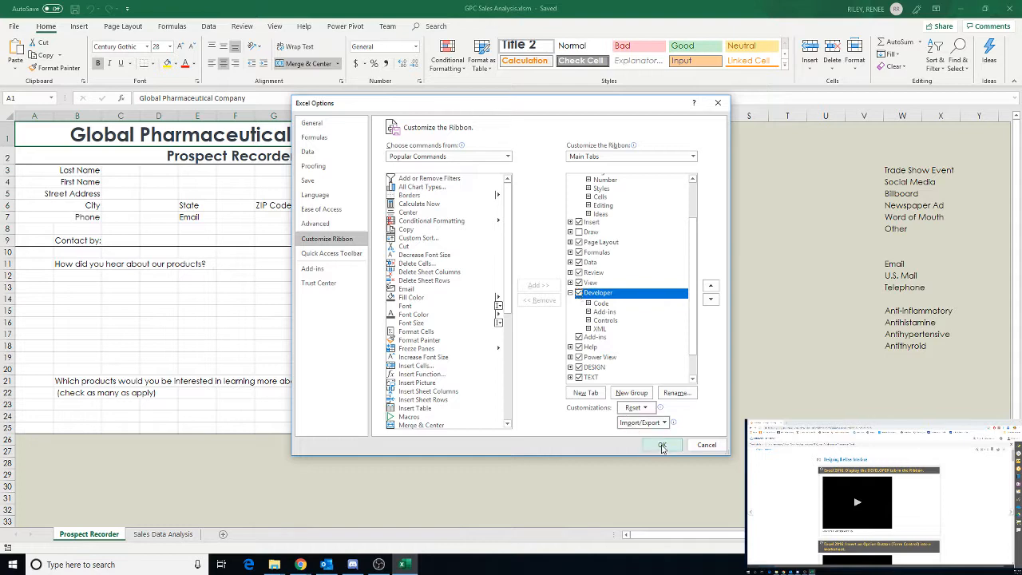
left_click(662, 447)
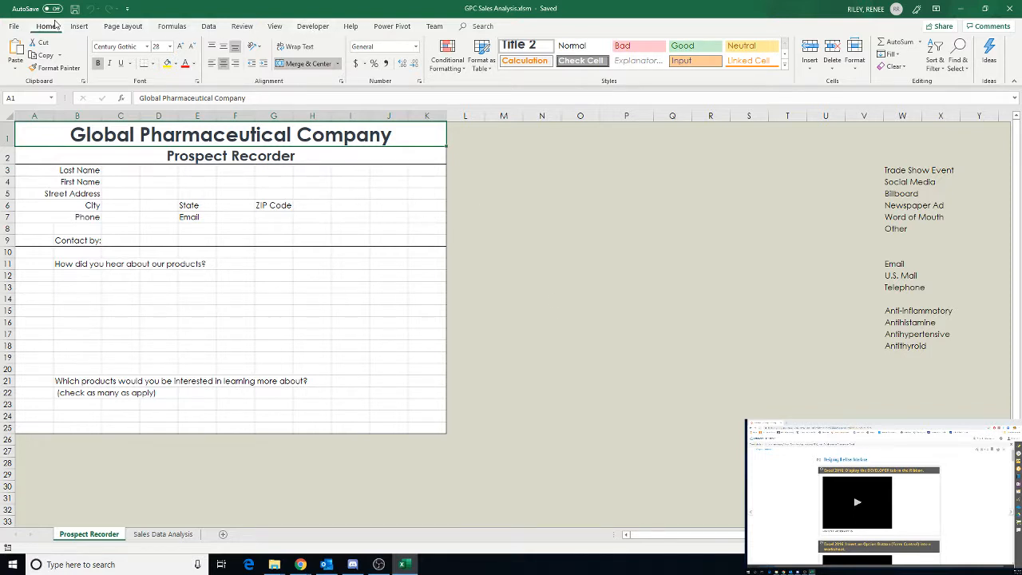
Switch to the Developer tab on the Prospect Recorder sheet and select cell C9 beside Contact by
left_click(311, 27)
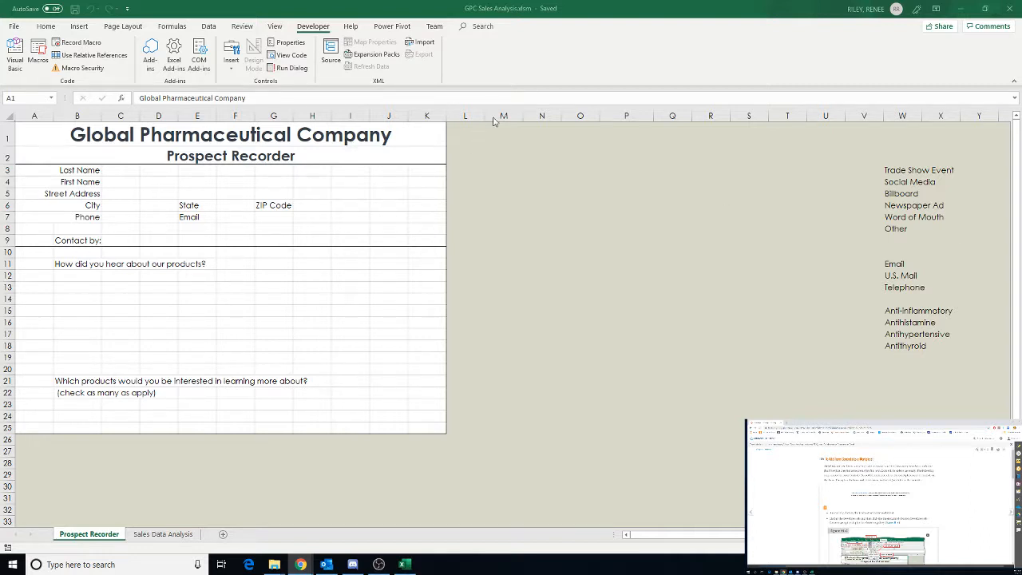
left_click(91, 537)
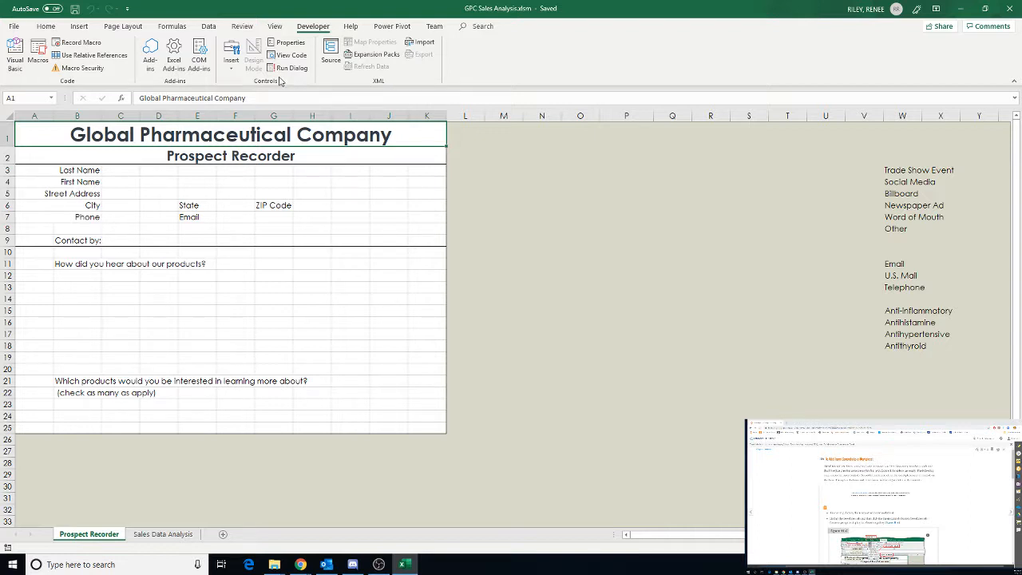
left_click(230, 72)
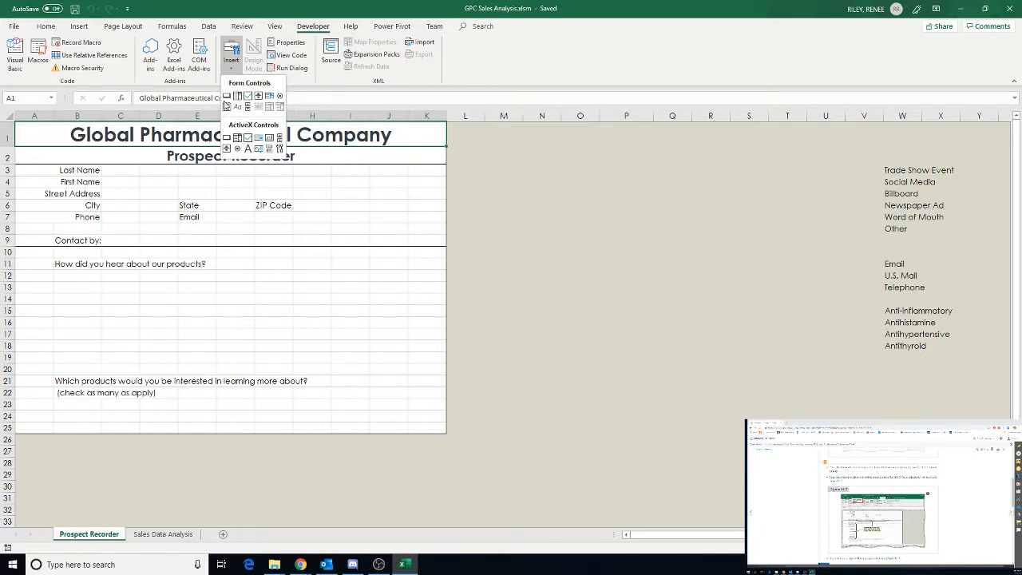
left_click(121, 240)
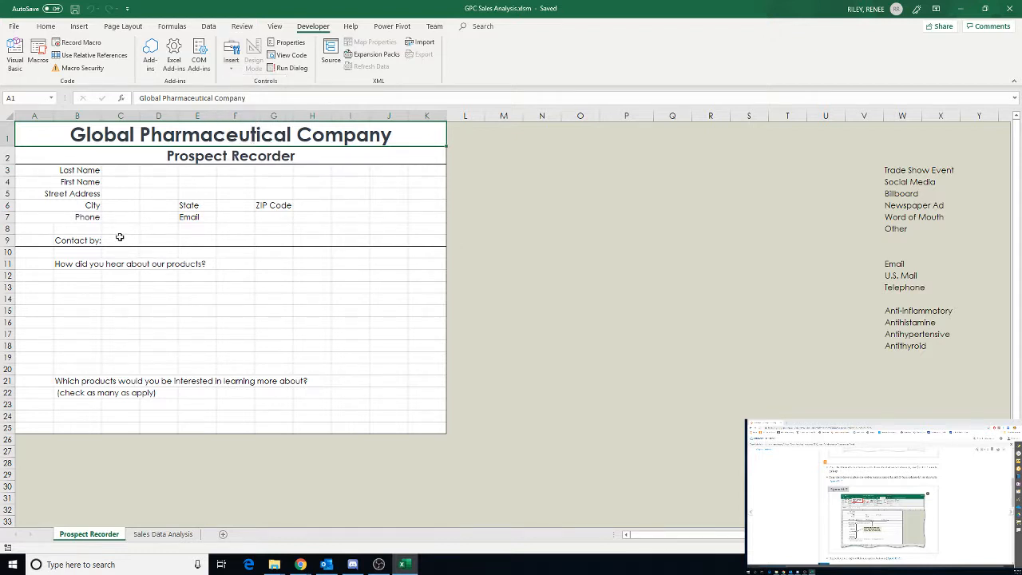
left_click(120, 240)
left_click(232, 62)
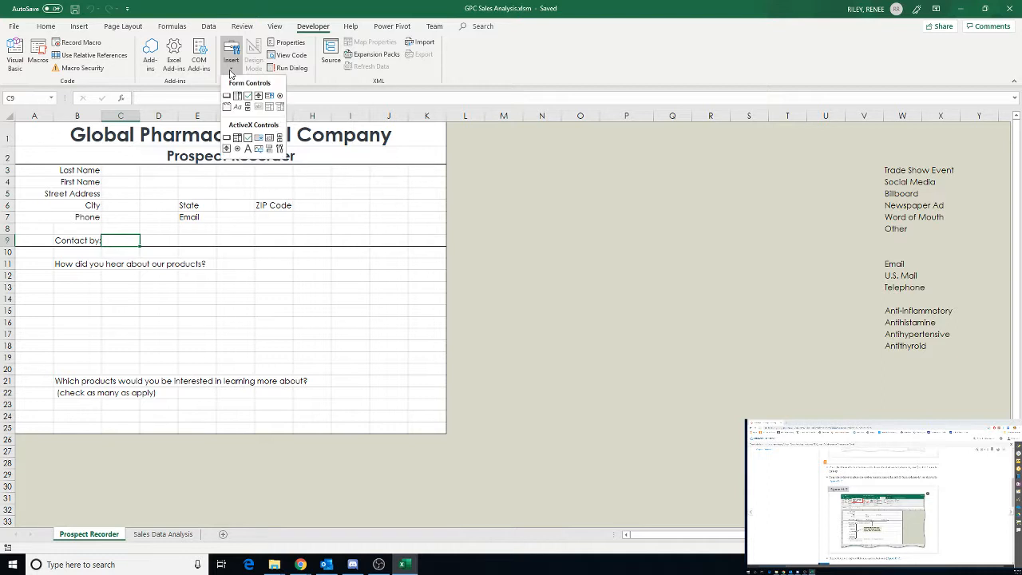
left_click(226, 95)
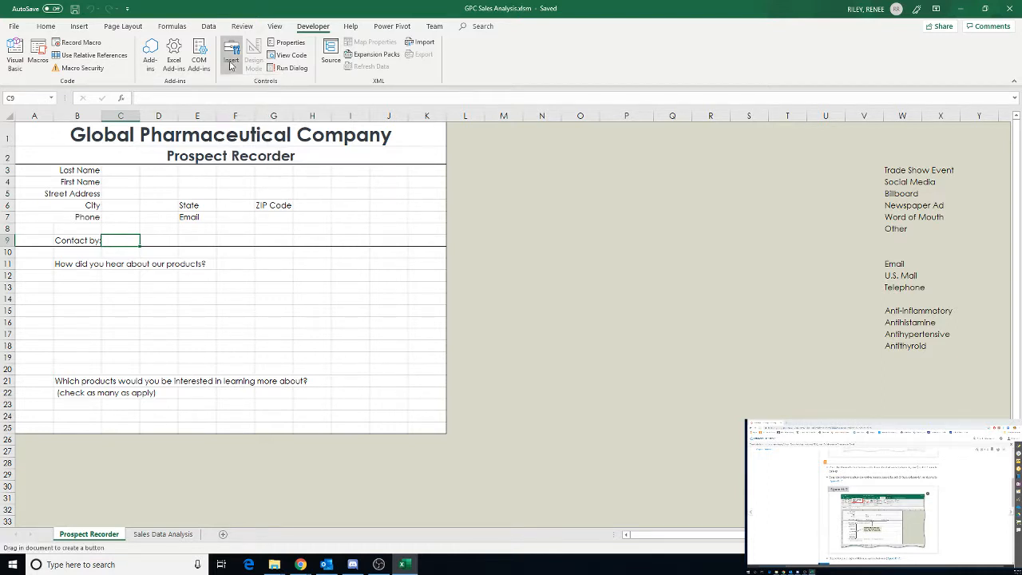
left_click(232, 62)
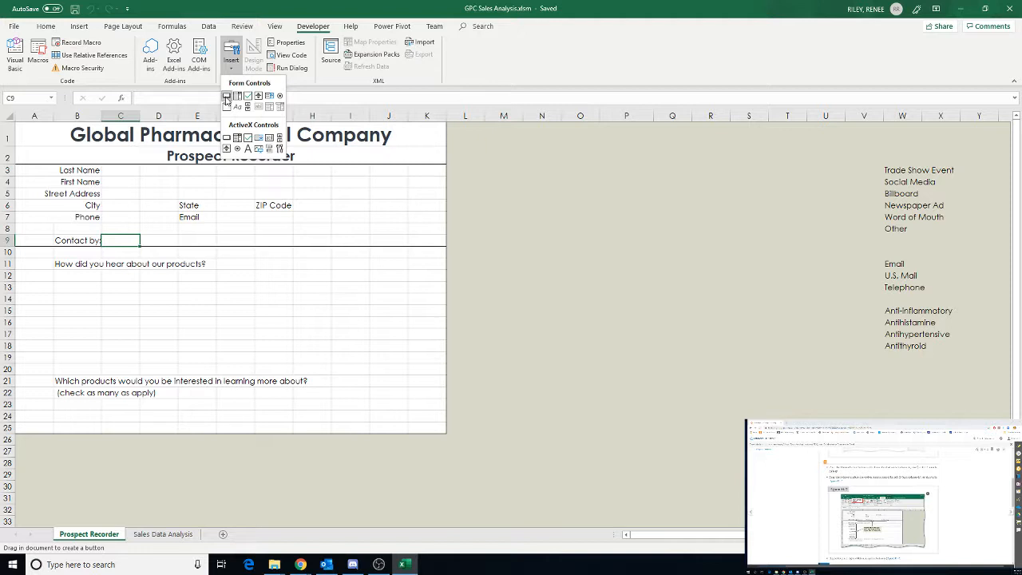
left_click(121, 240)
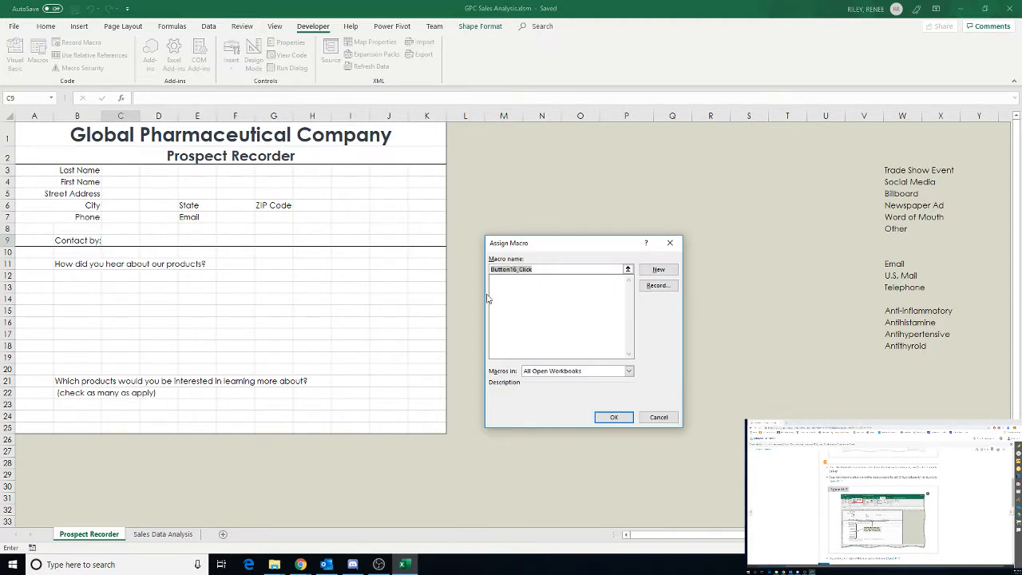
left_click(659, 417)
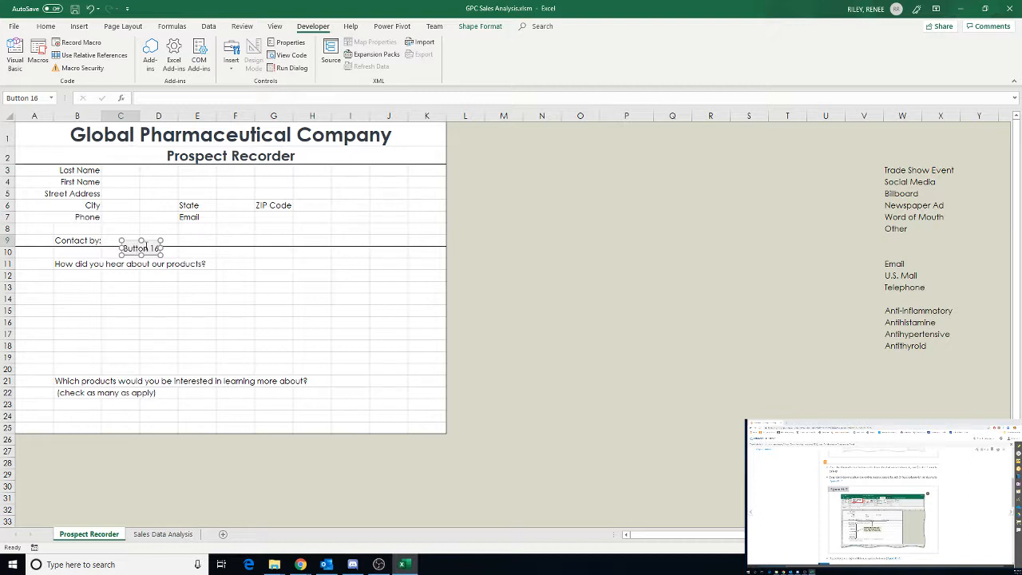
key("Delete")
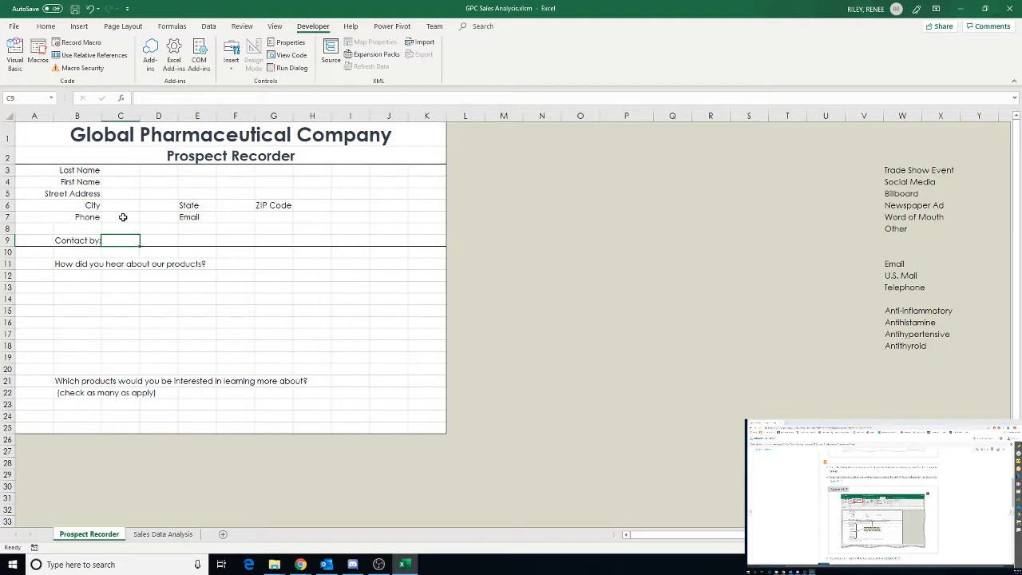
left_click(231, 56)
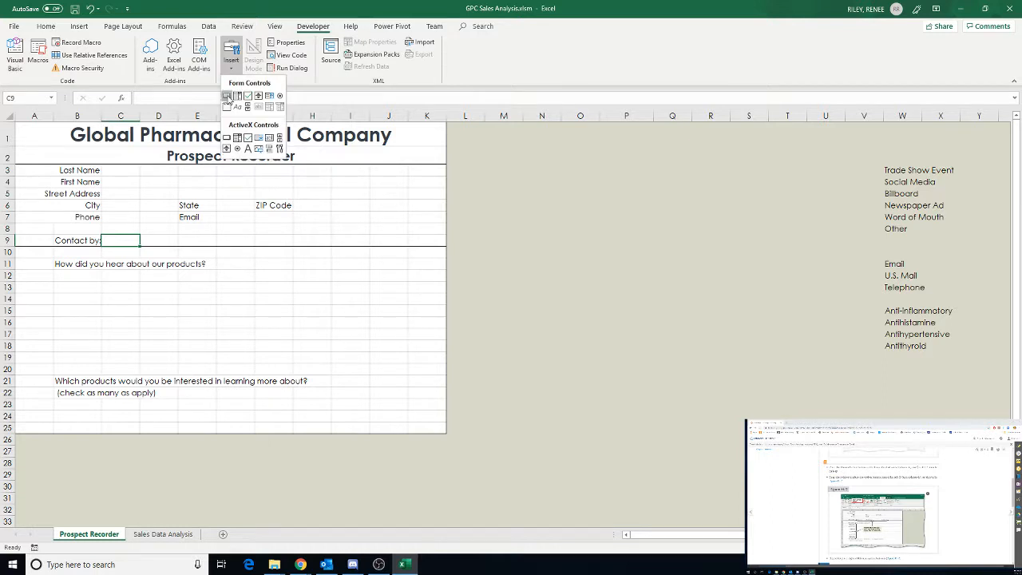
left_click(226, 95)
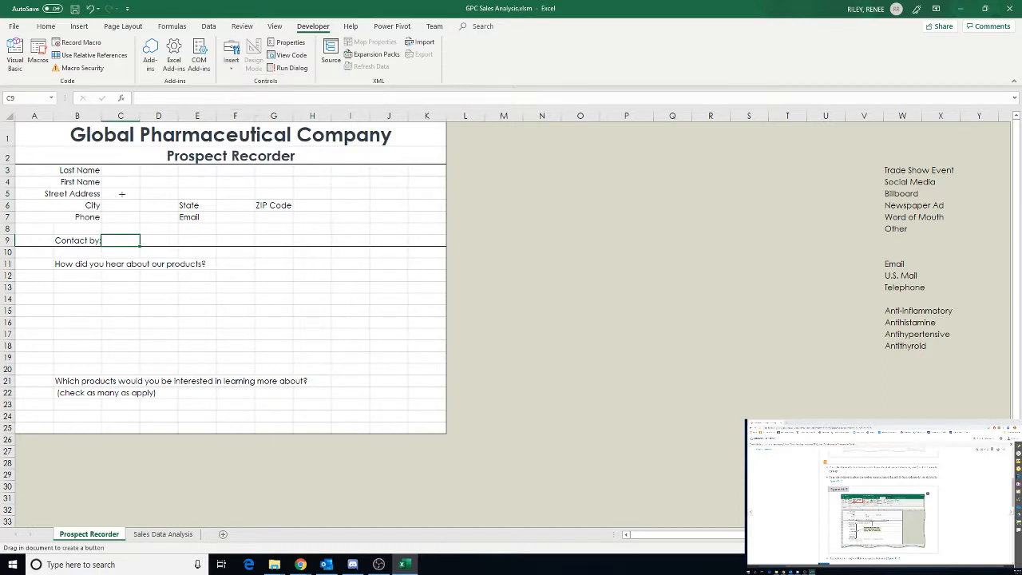
left_click(105, 237)
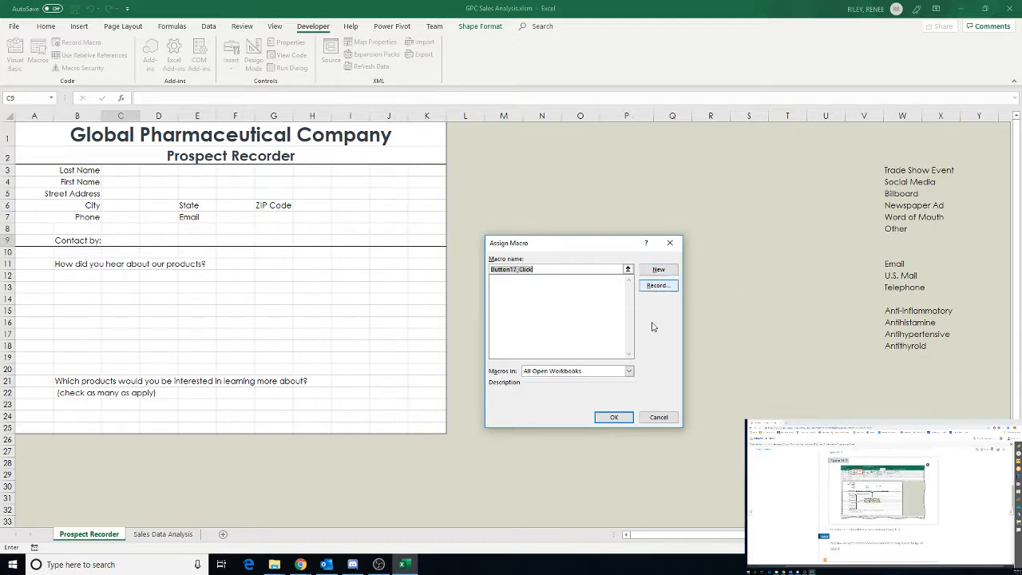
left_click(613, 418)
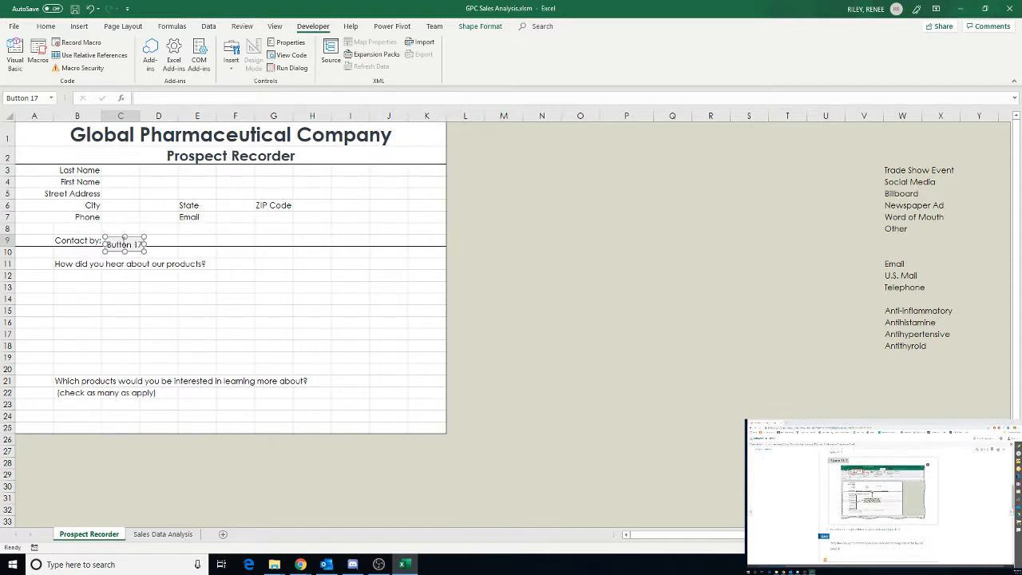
key("Delete")
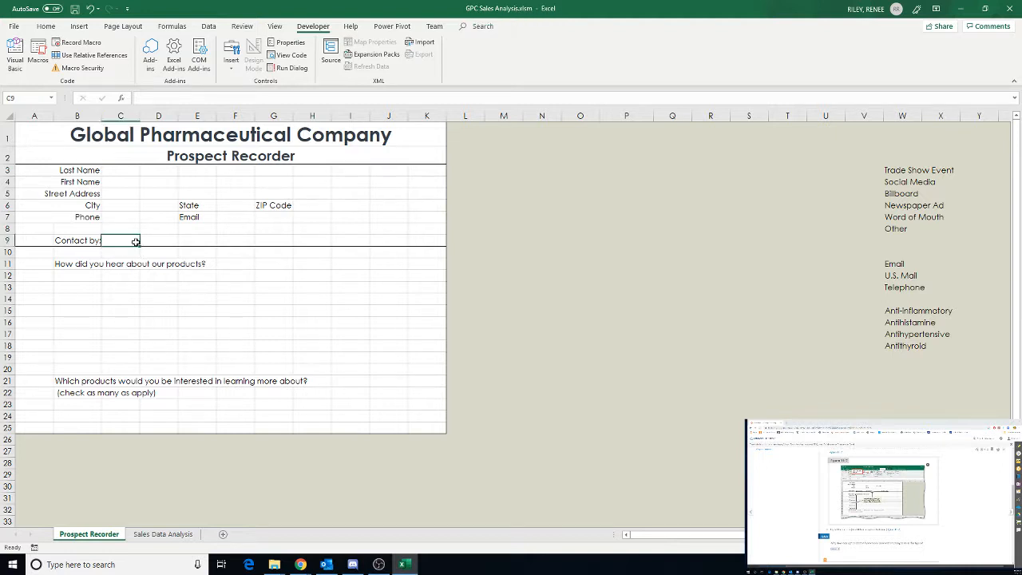
Insert a form-control option button in cell C9 beside the Contact by label
left_click(232, 67)
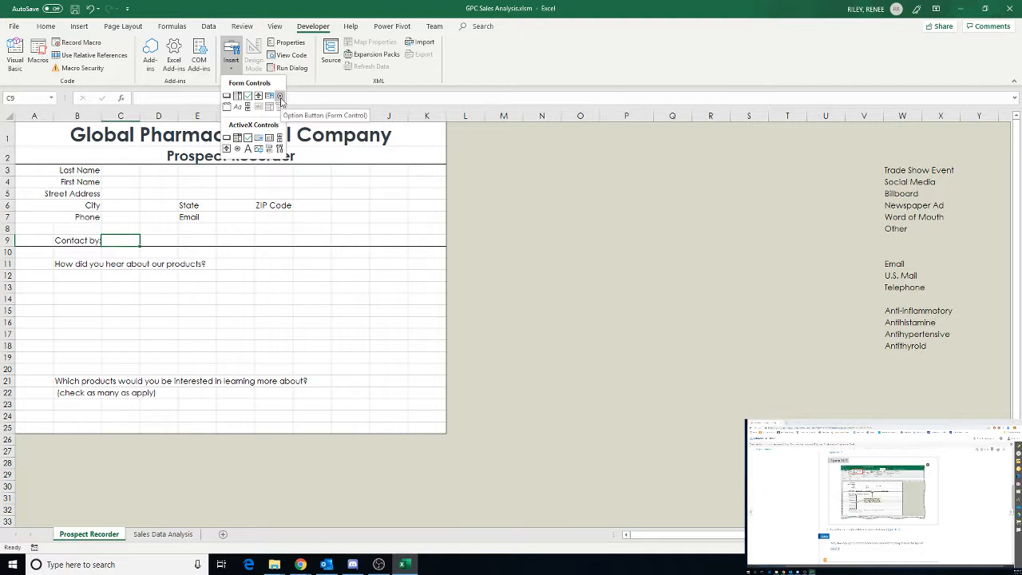
left_click(116, 240)
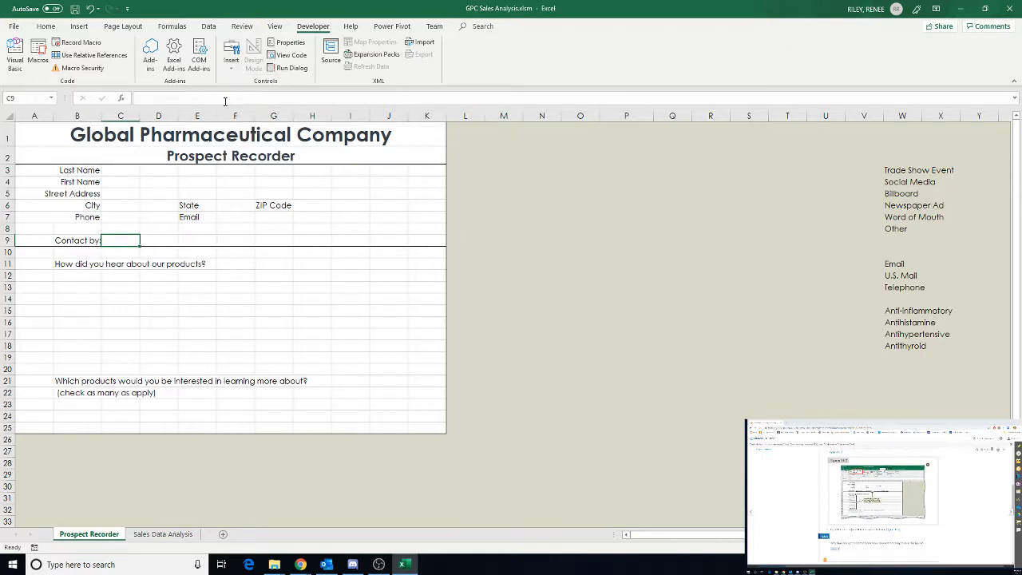
left_click(229, 64)
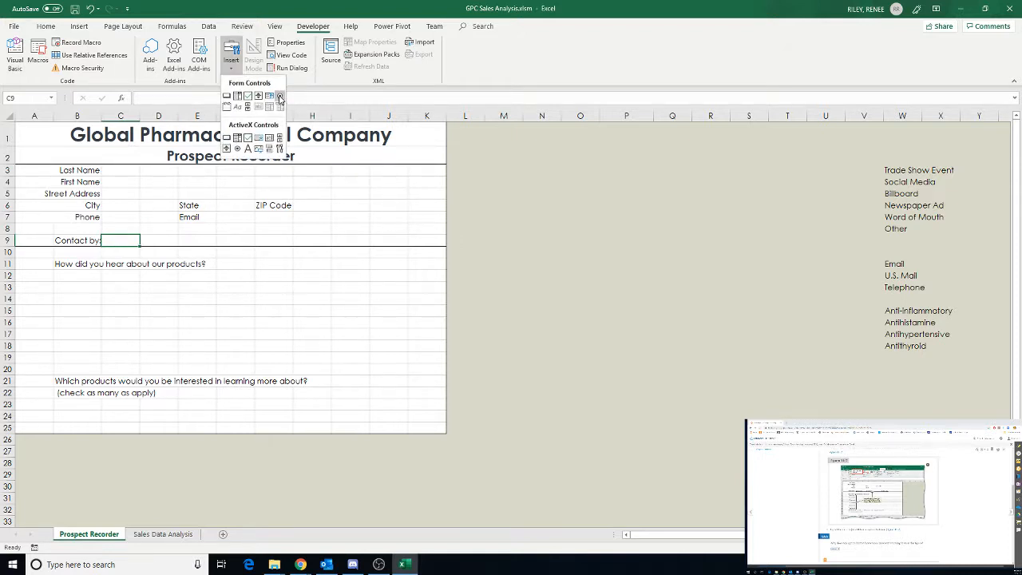
left_click(279, 94)
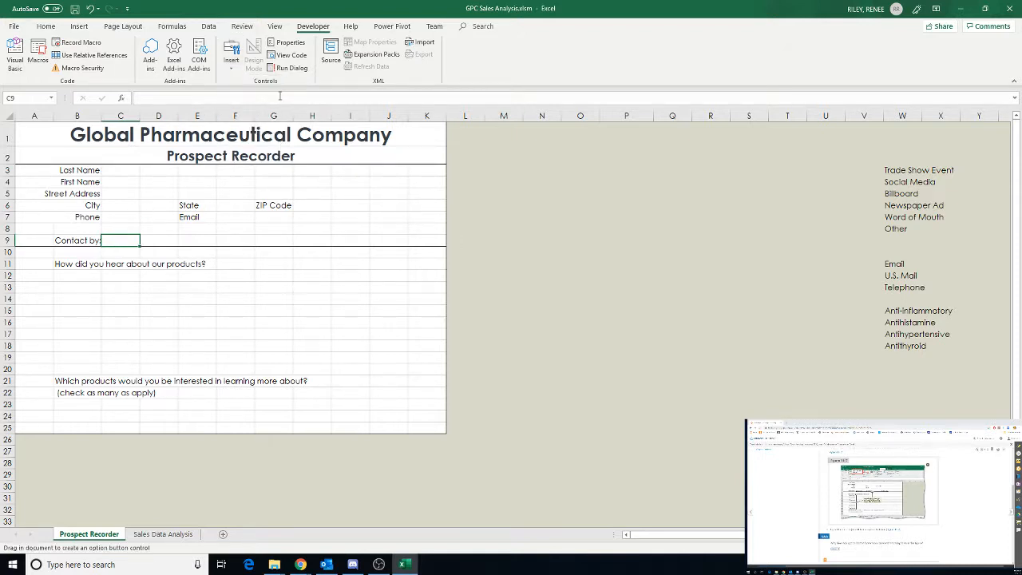
left_click(104, 237)
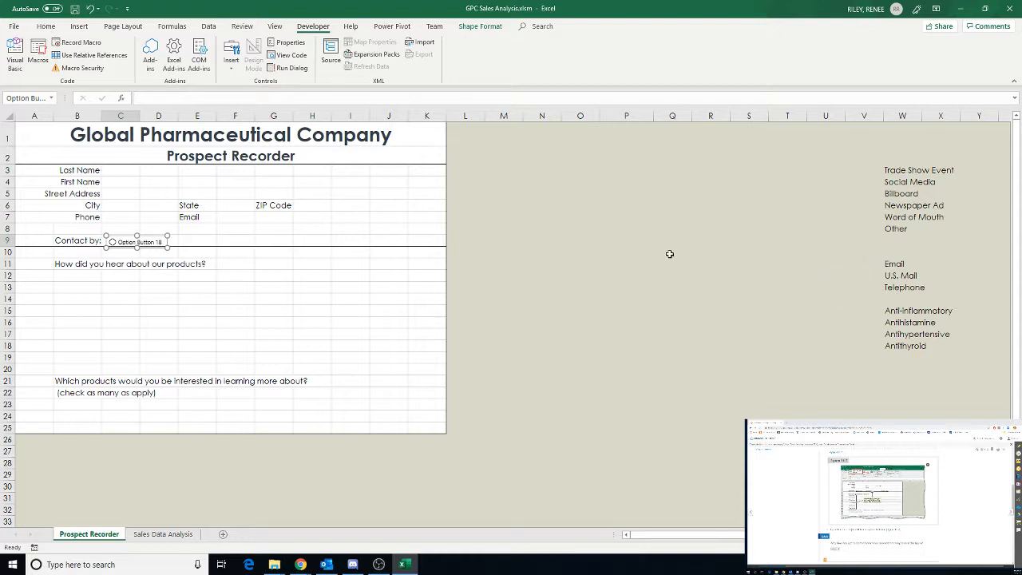
left_click(197, 239)
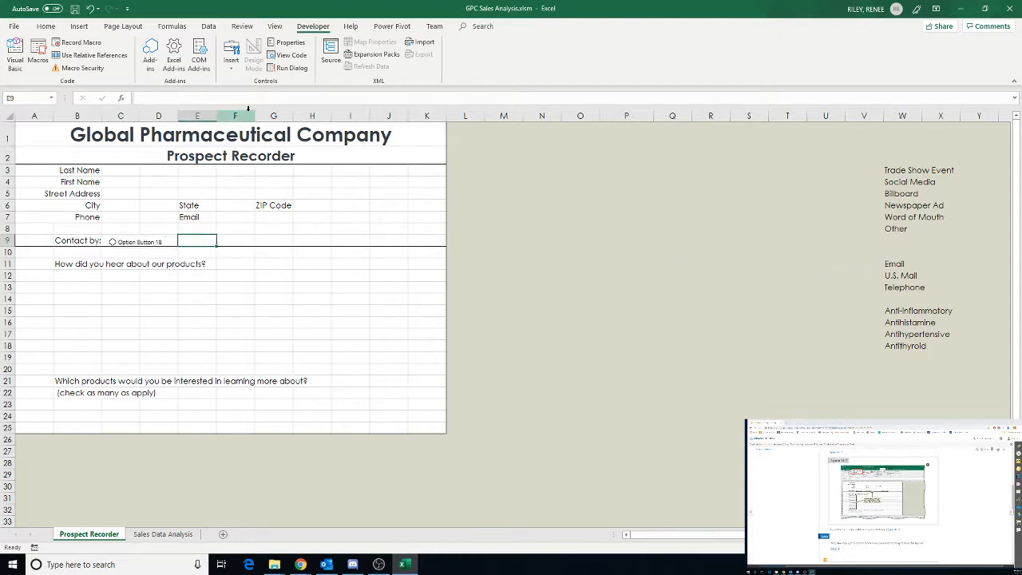
Draw a second option button across cells E9 and F9 on the Contact by row
left_click(231, 64)
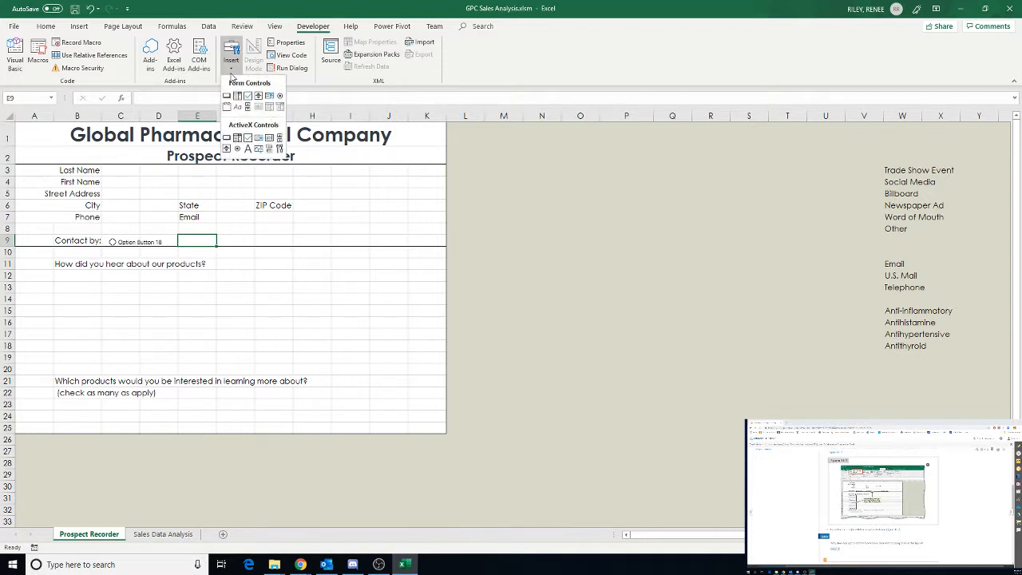
left_click(281, 95)
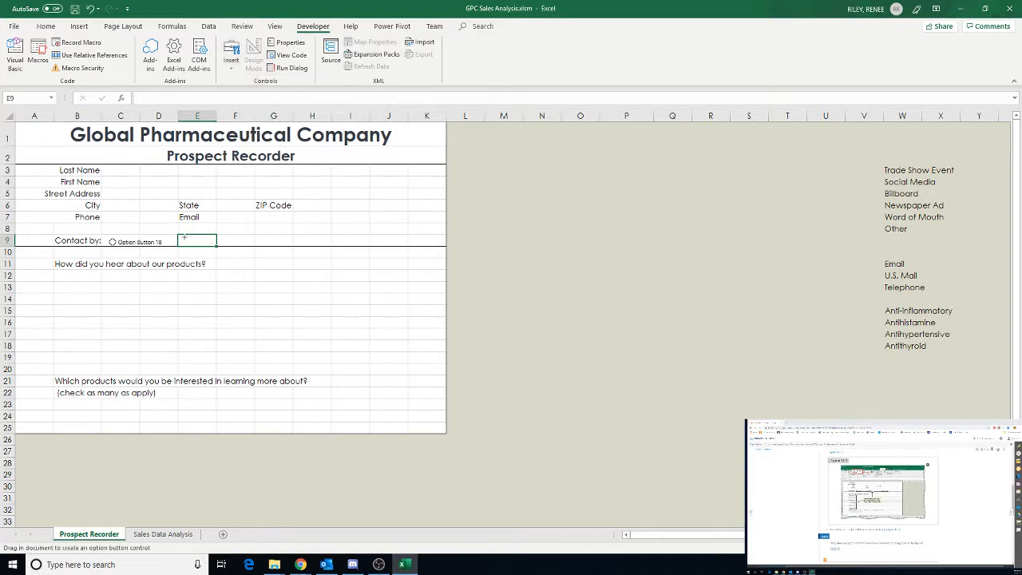
left_click_drag(184, 236, 248, 248)
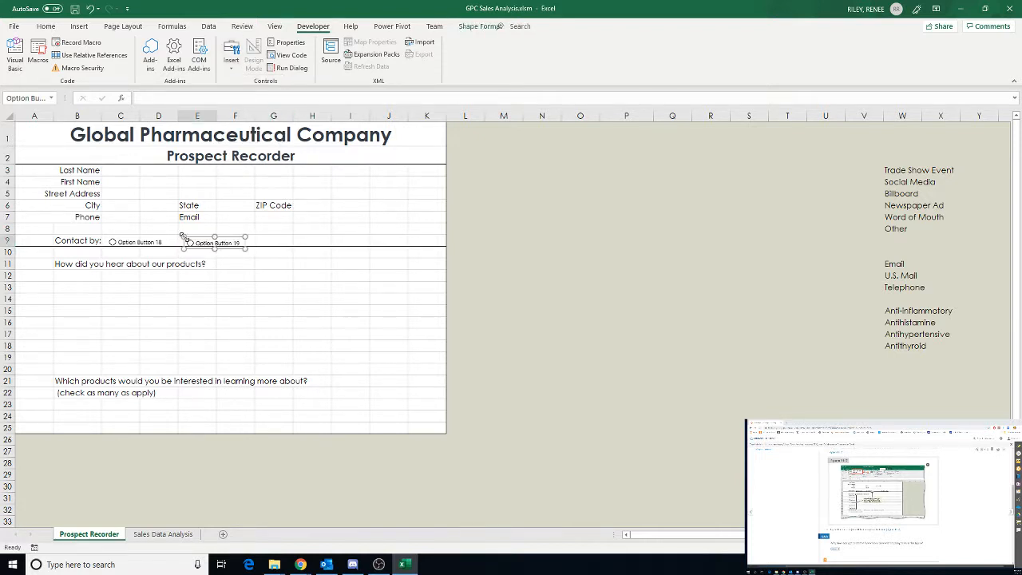
left_click(277, 241)
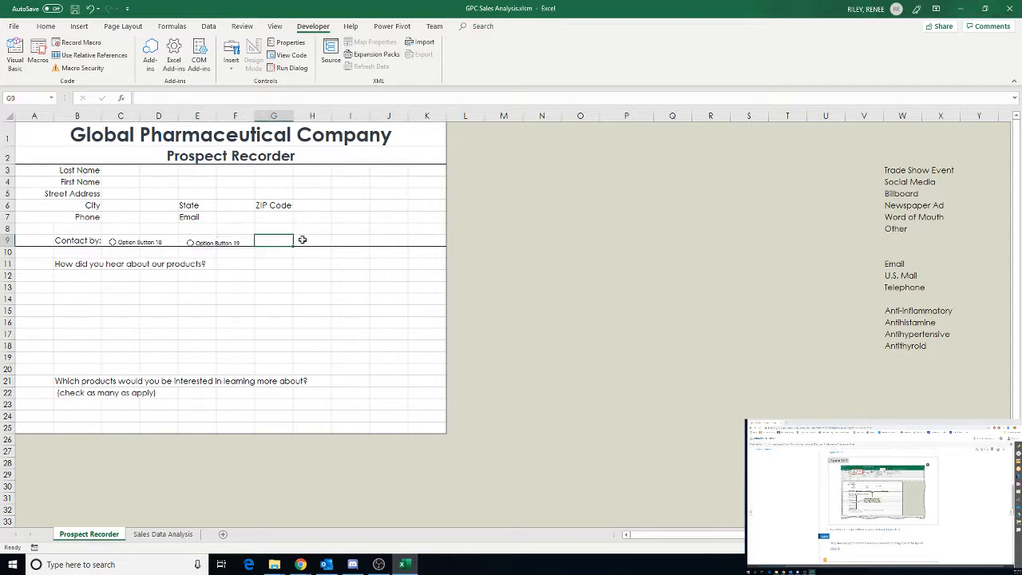
Add a third option button in cell H9 and nudge it slightly upward on the Contact by row
left_click(302, 240)
left_click(231, 58)
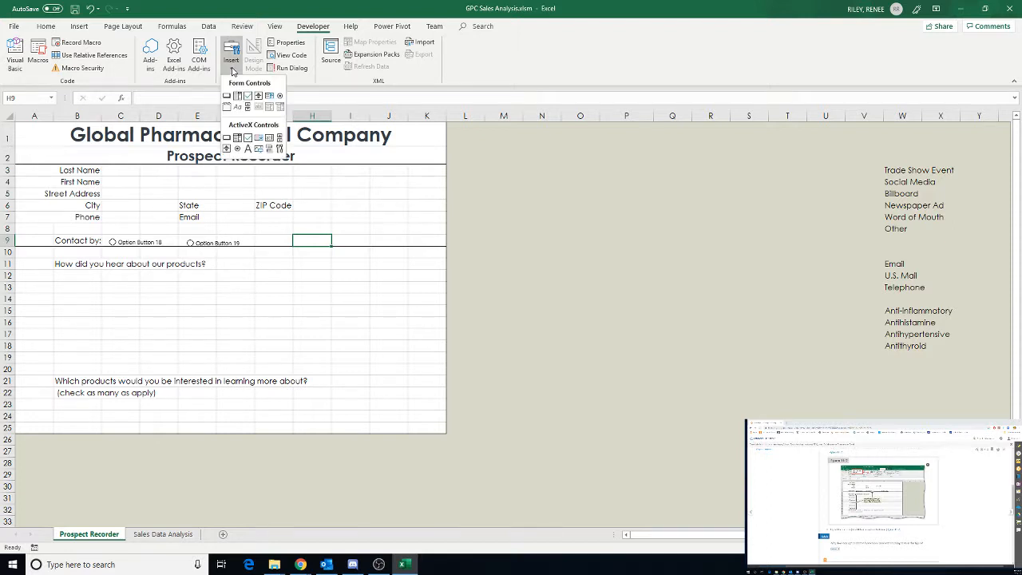
left_click(280, 95)
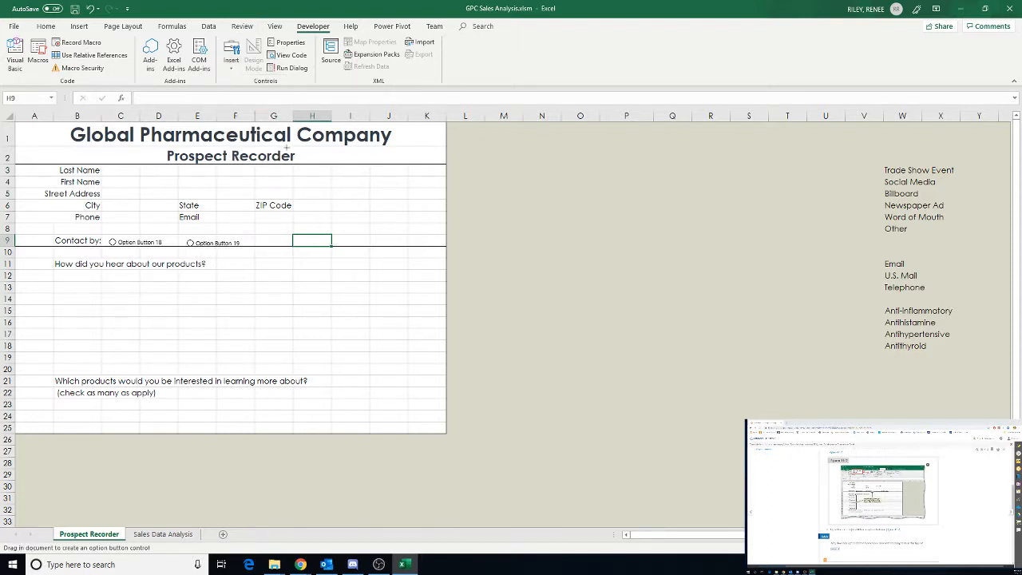
left_click(297, 237)
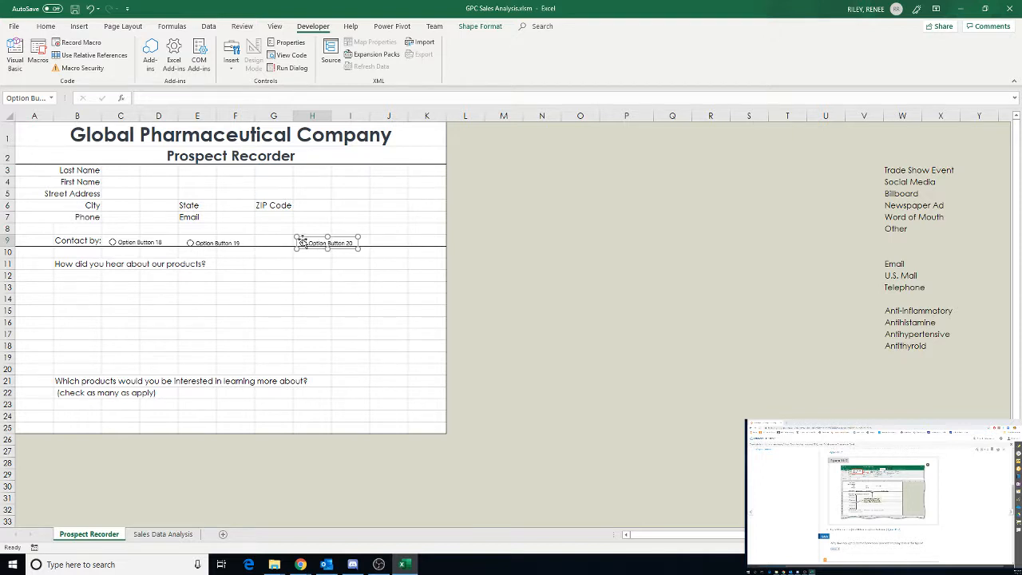
left_click_drag(302, 242, 355, 243)
Draw an option button in row 12 below the question about how prospects heard of the products
left_click(231, 65)
left_click(279, 96)
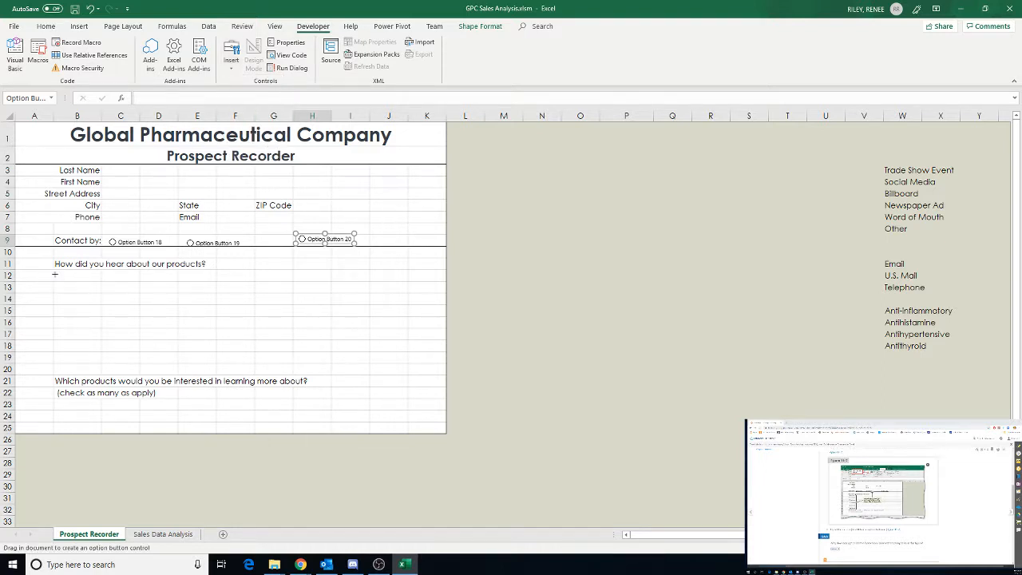
left_click_drag(55, 274, 117, 286)
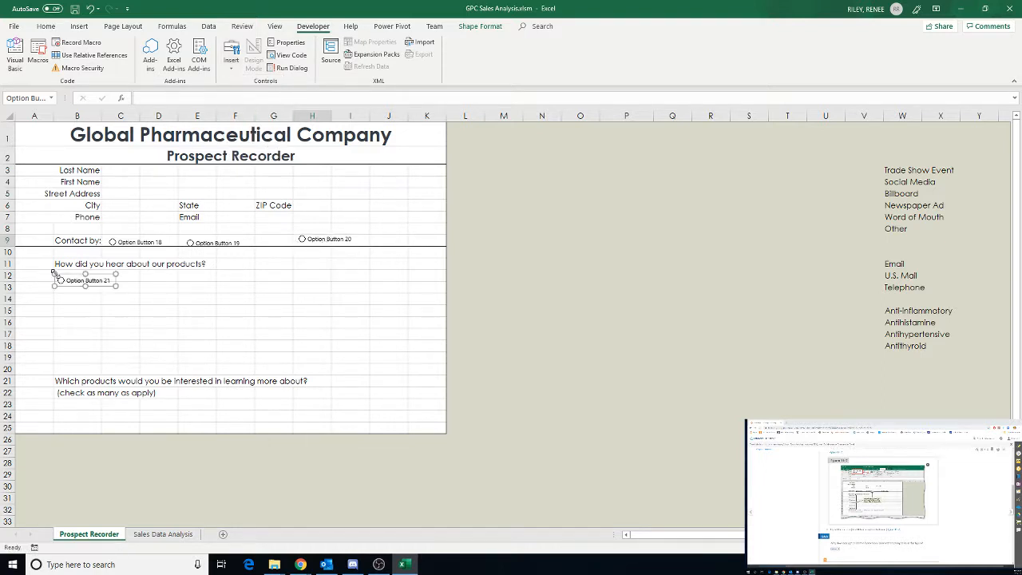
Add another option button in row 14 below the first one for the how-did-you-hear question
left_click(232, 64)
left_click(280, 97)
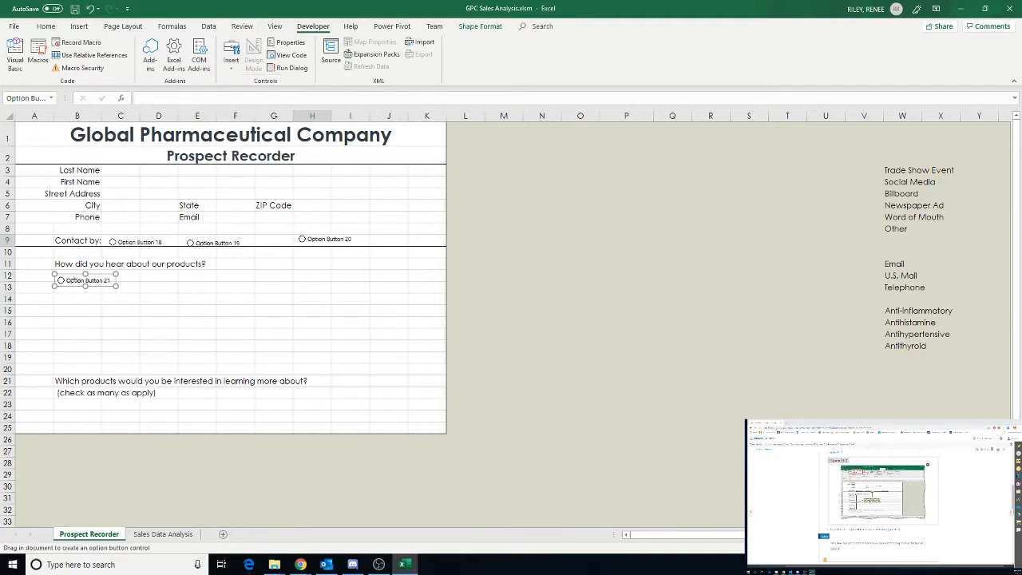
left_click_drag(55, 293, 116, 304)
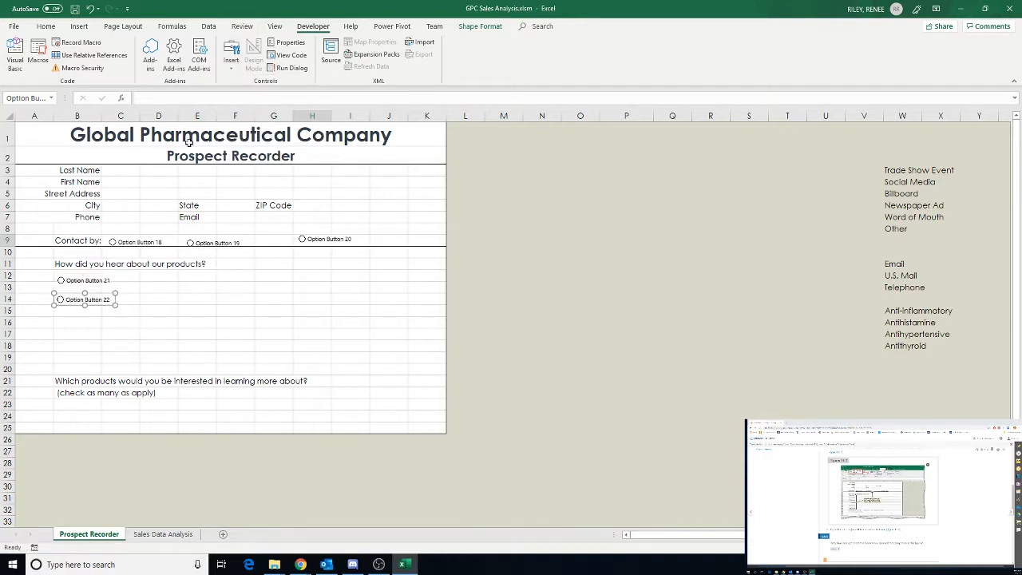
Draw a third option button in row 15 of the how-did-you-hear list
left_click(232, 64)
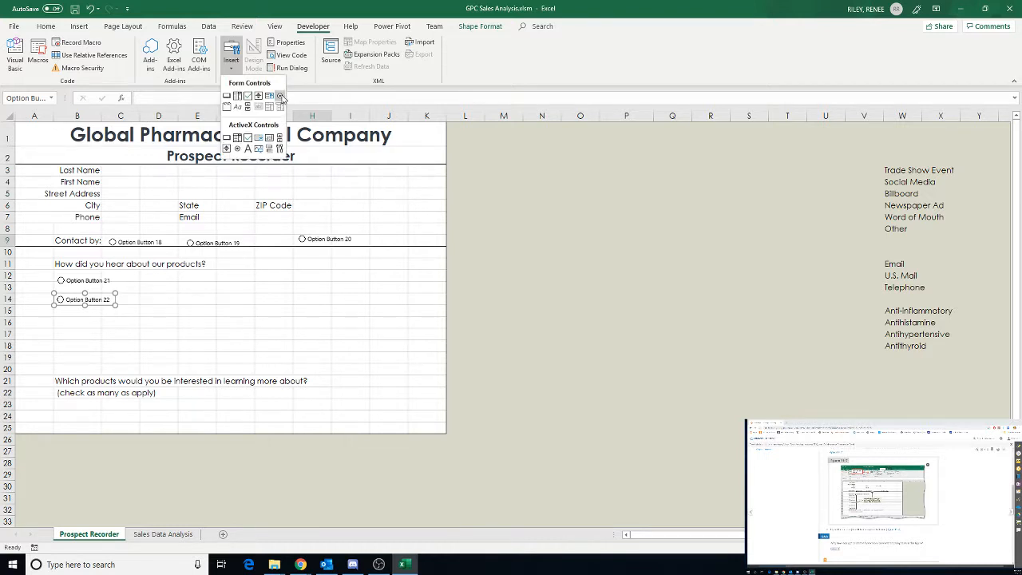
left_click(279, 96)
left_click_drag(54, 310, 116, 322)
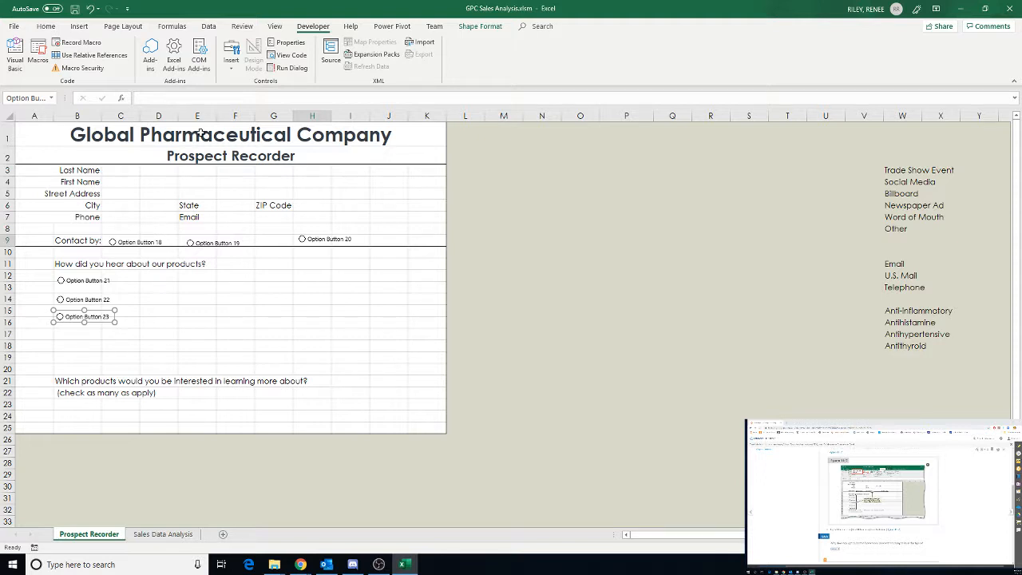
Draw a fourth option button in row 17 of the how-did-you-hear list
left_click(231, 64)
left_click(280, 97)
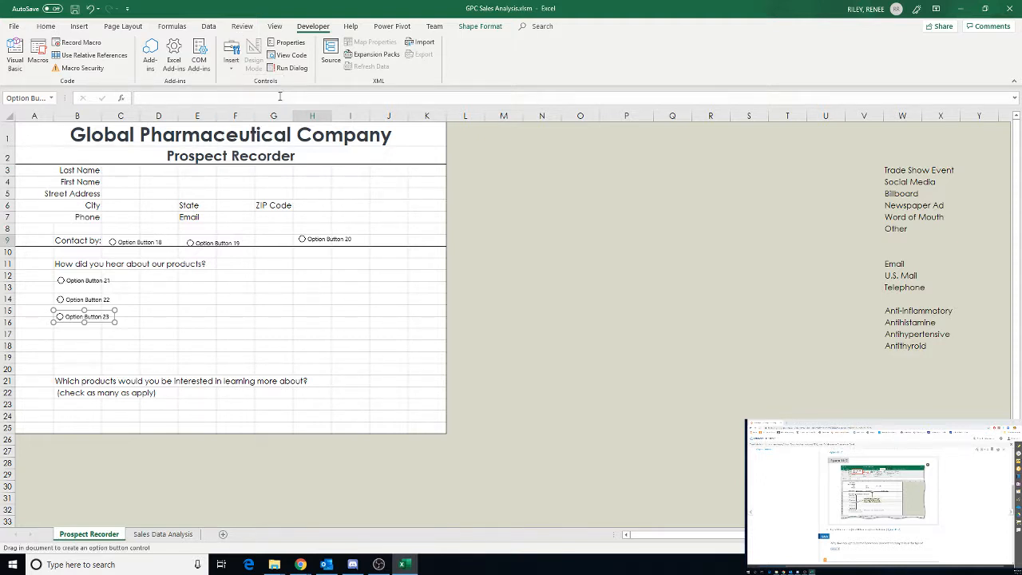
left_click_drag(54, 328, 115, 341)
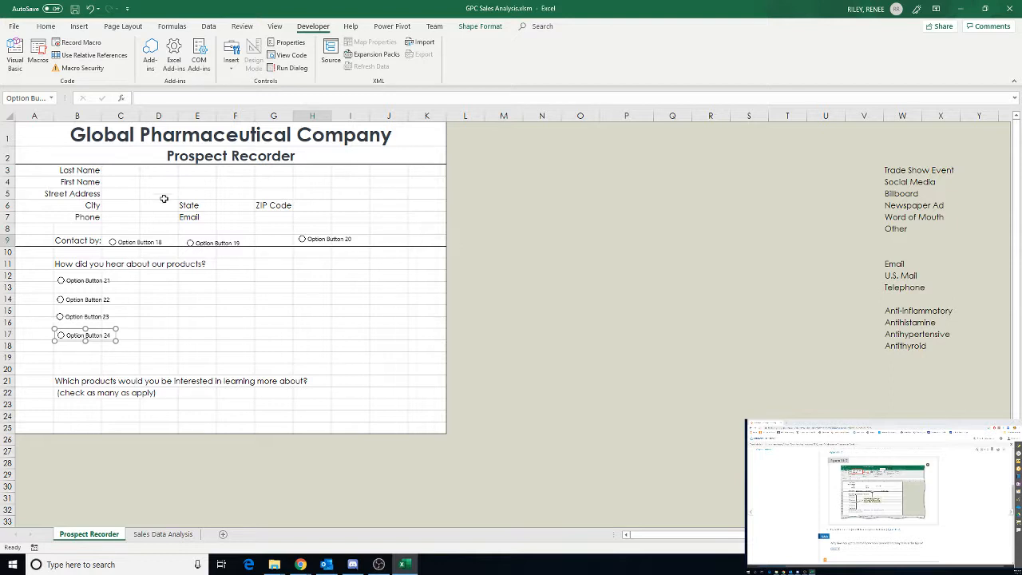
Draw a fifth option button in row 18 of the how-did-you-hear list
left_click(231, 72)
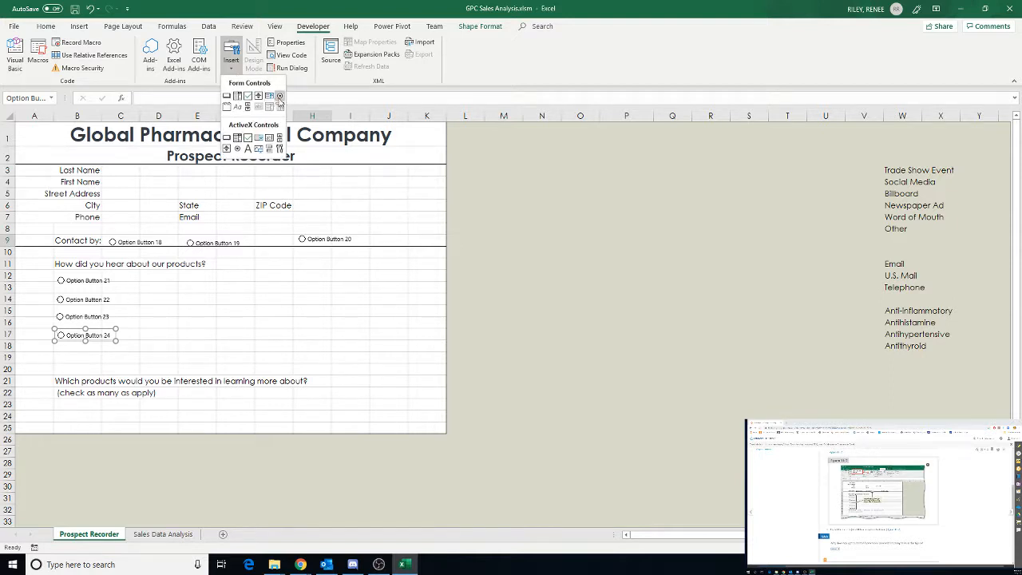
left_click(279, 96)
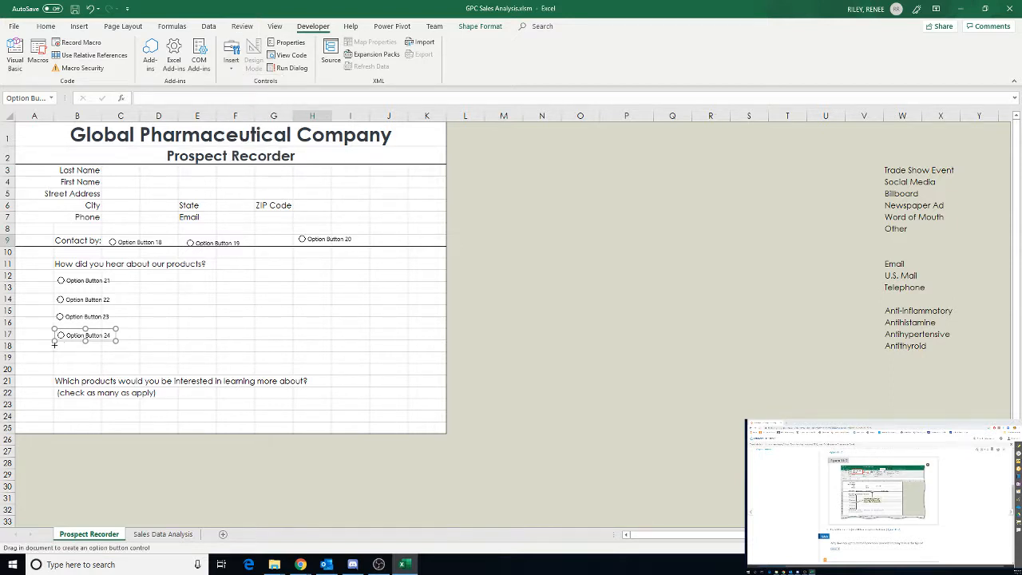
left_click_drag(54, 345, 116, 357)
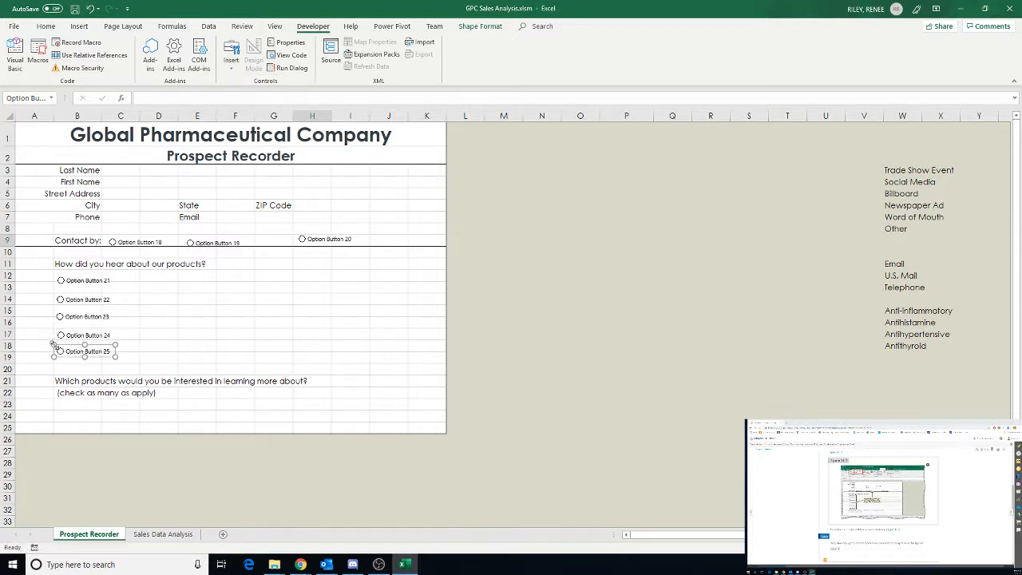
left_click(231, 71)
left_click(279, 97)
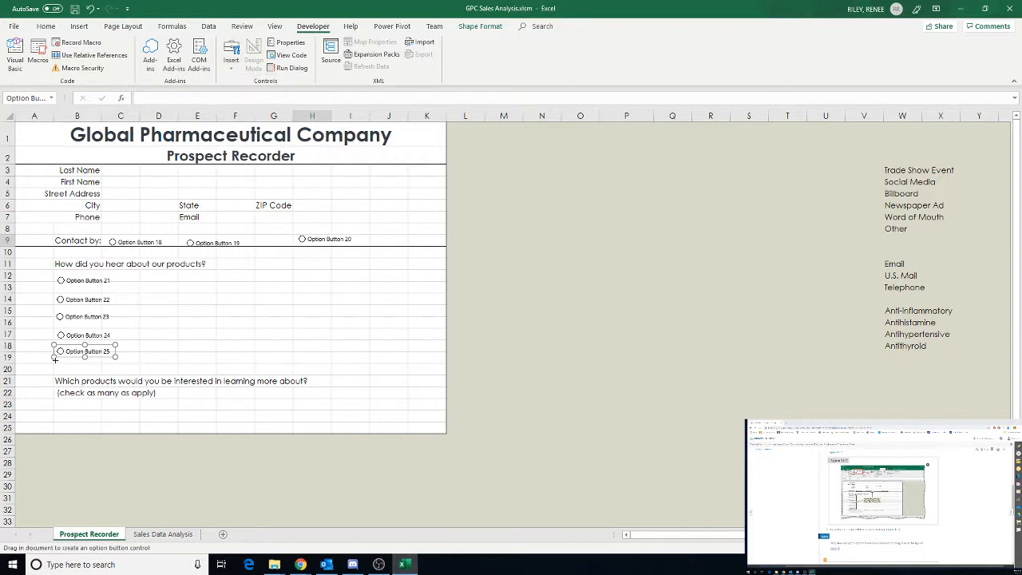
left_click_drag(54, 359, 74, 372)
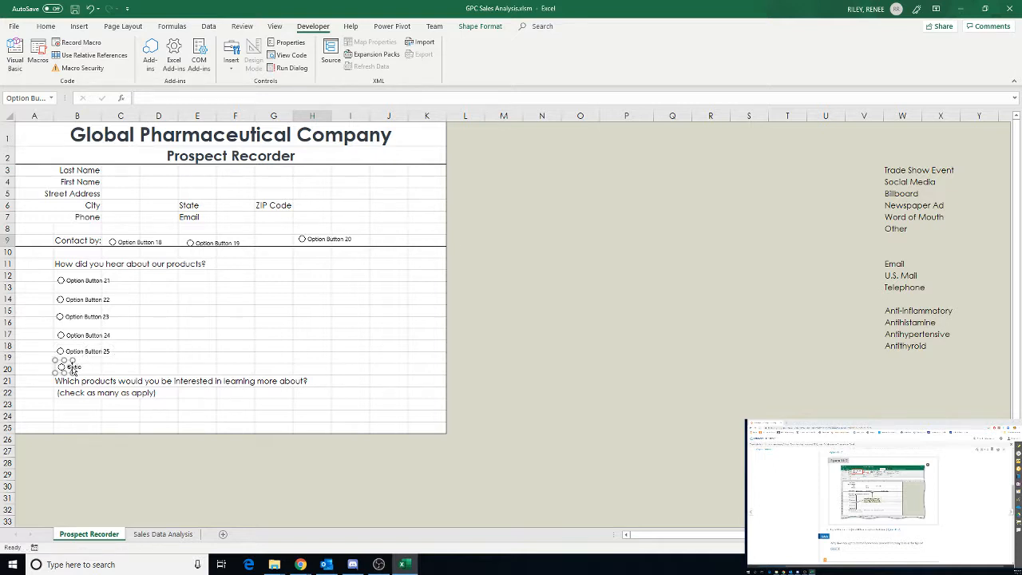
key("Delete")
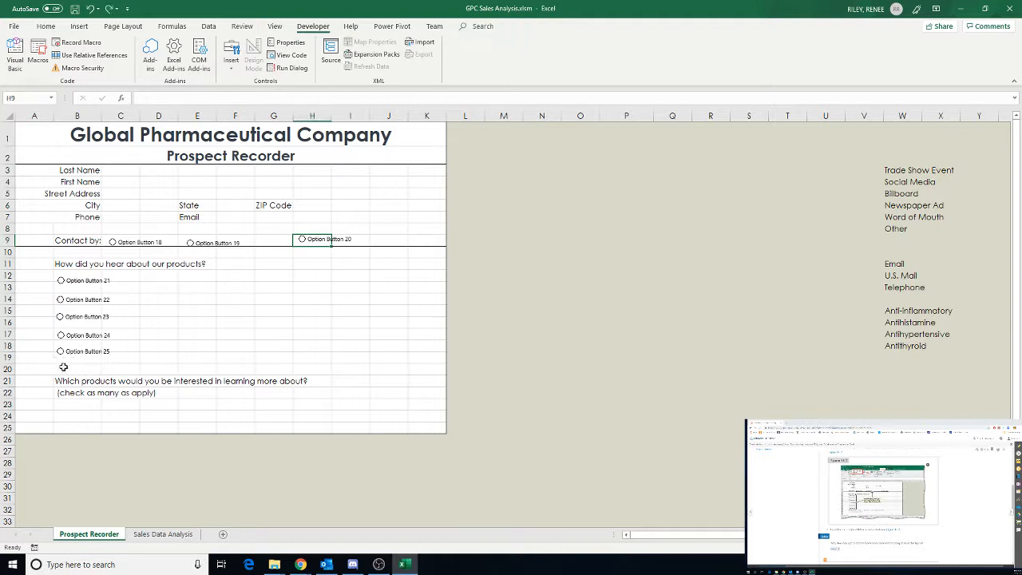
Draw a sixth option button in row 20 just above the products question
left_click(231, 58)
left_click(279, 95)
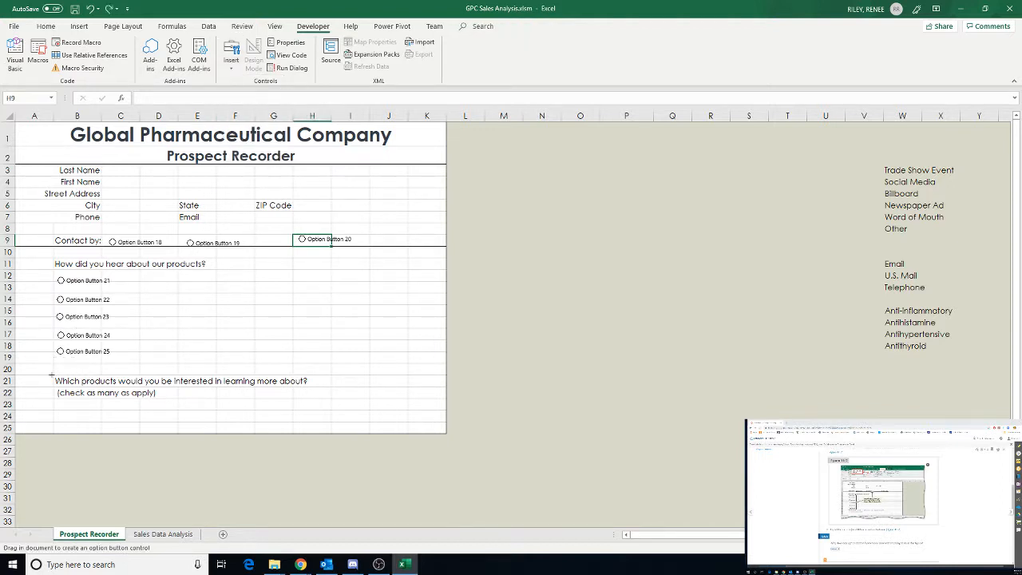
left_click_drag(59, 364, 120, 376)
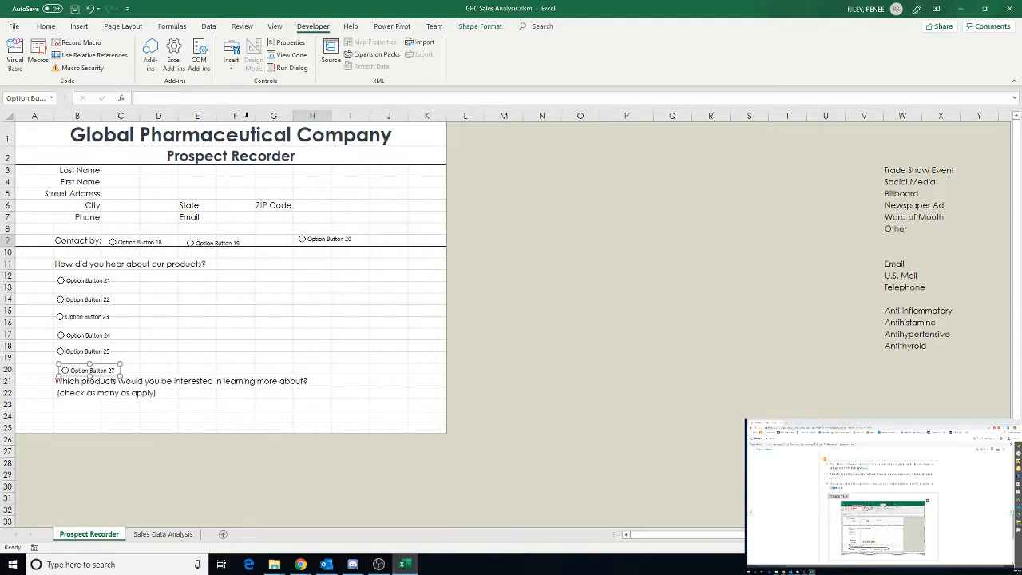
Insert a form-control check box in cell B24 below the products question
left_click(231, 64)
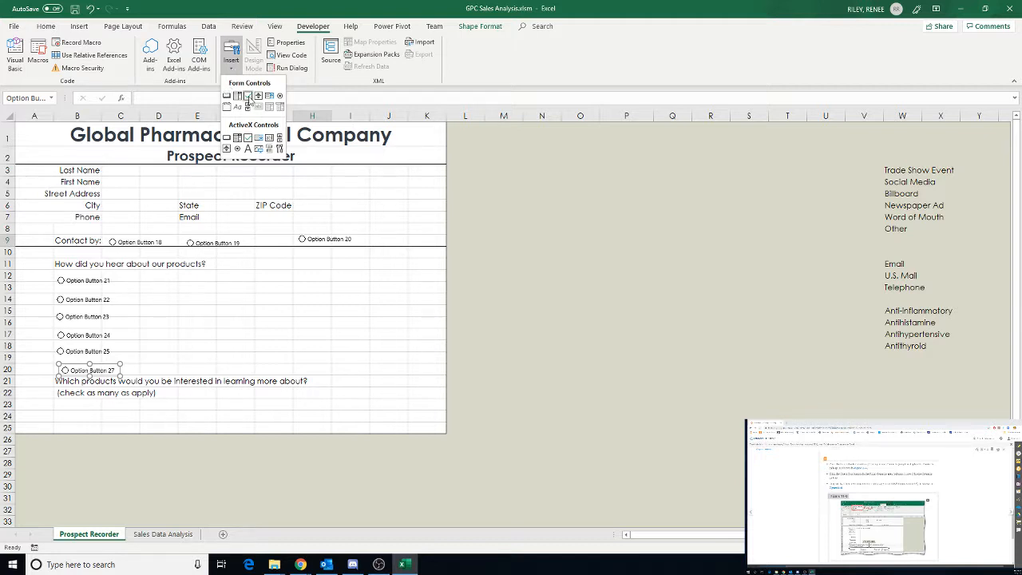
left_click(248, 97)
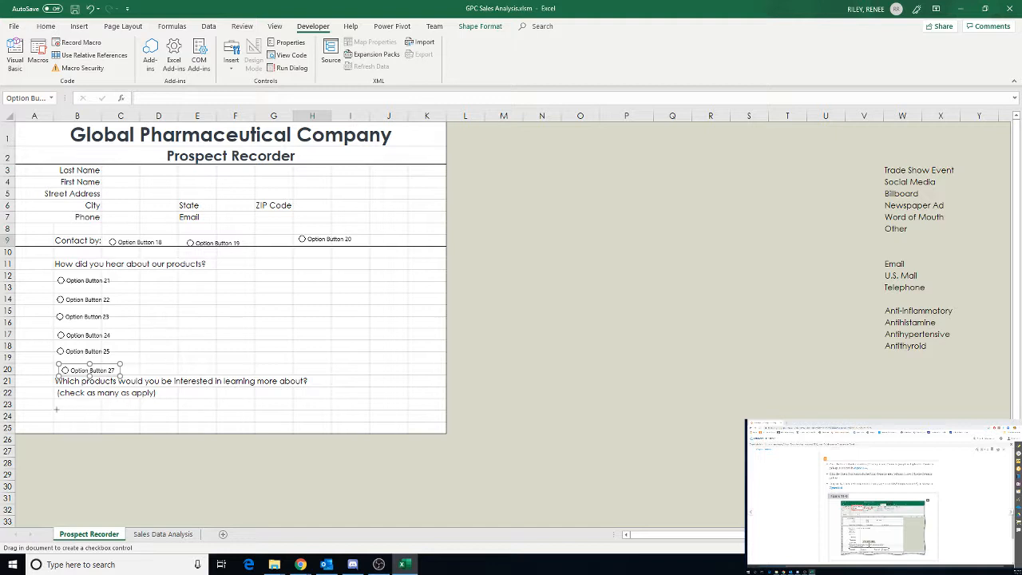
left_click_drag(56, 409, 105, 422)
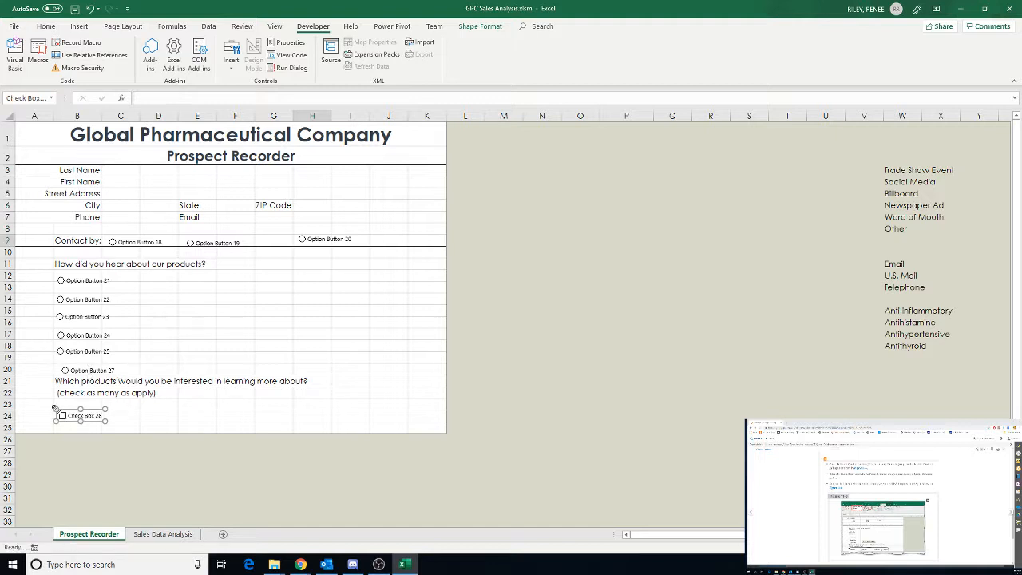
Add a second check box in cell D24 on the products row
left_click(231, 58)
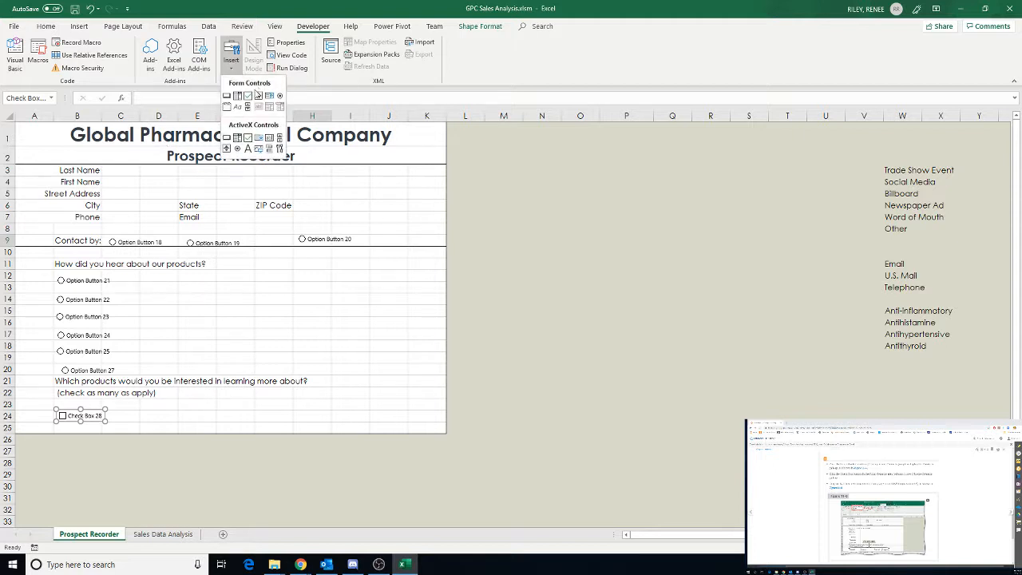
left_click(247, 95)
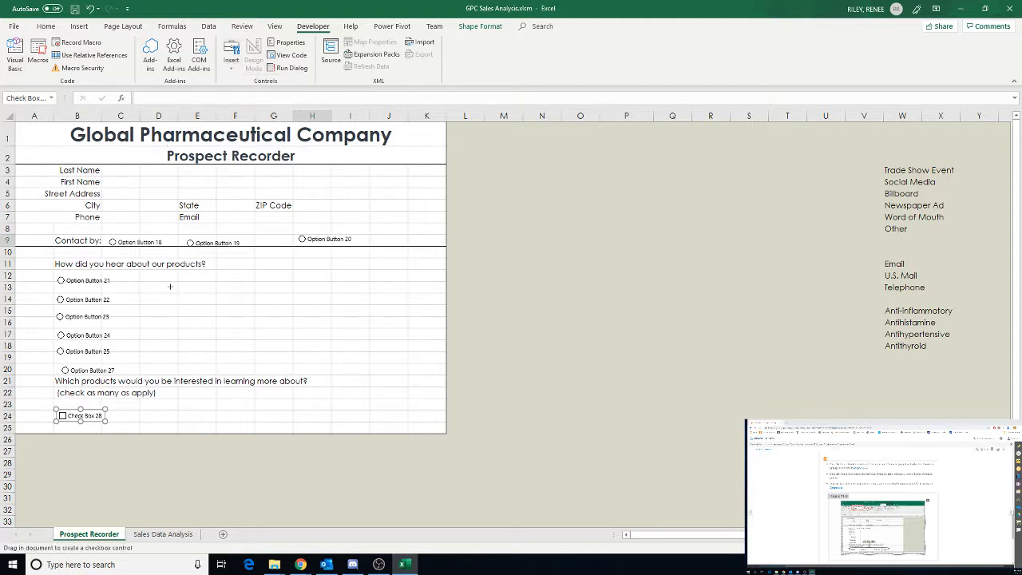
left_click(143, 408)
Add a third check box in cell E24 on the products row
left_click(231, 57)
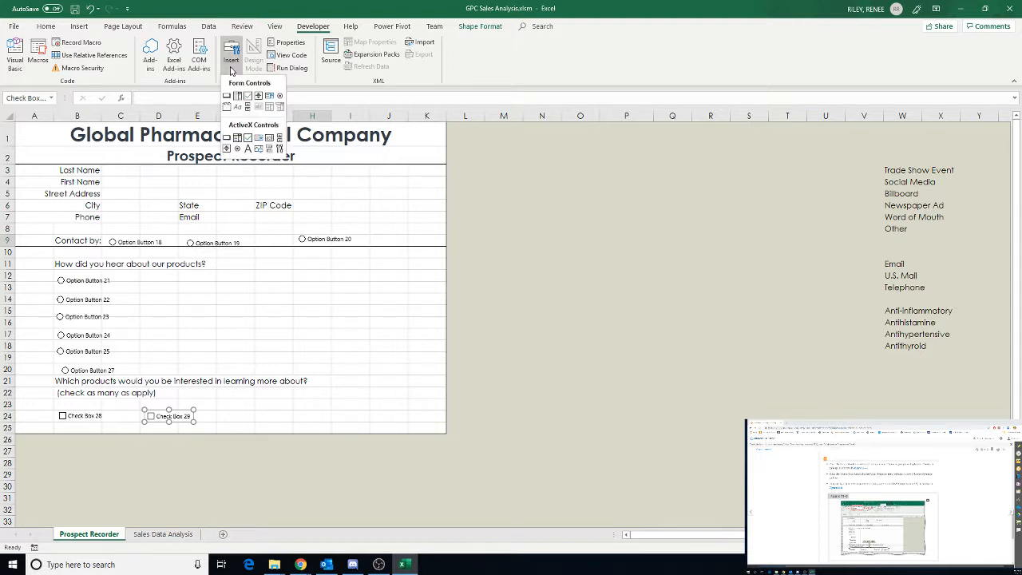
left_click(248, 95)
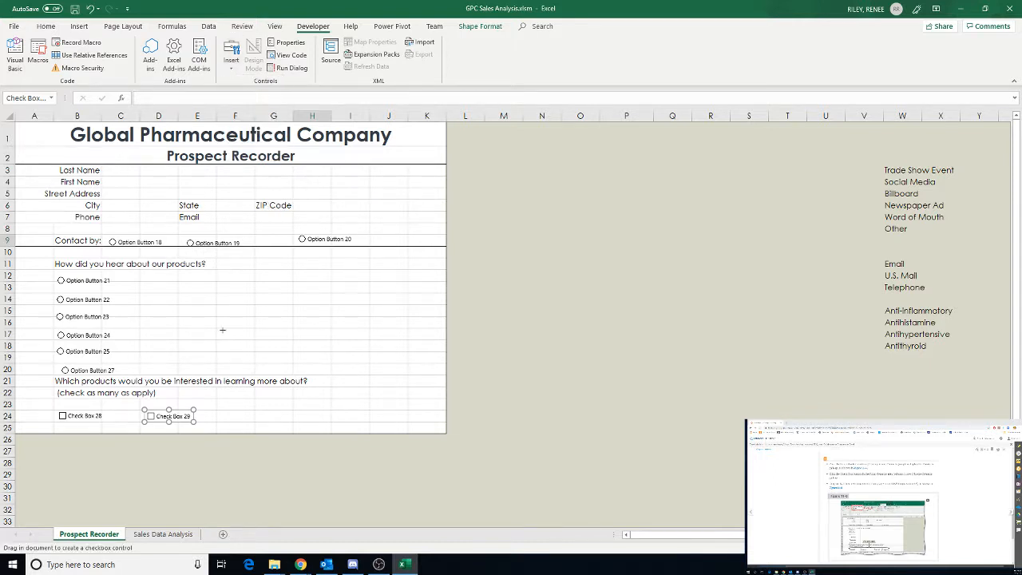
left_click(217, 411)
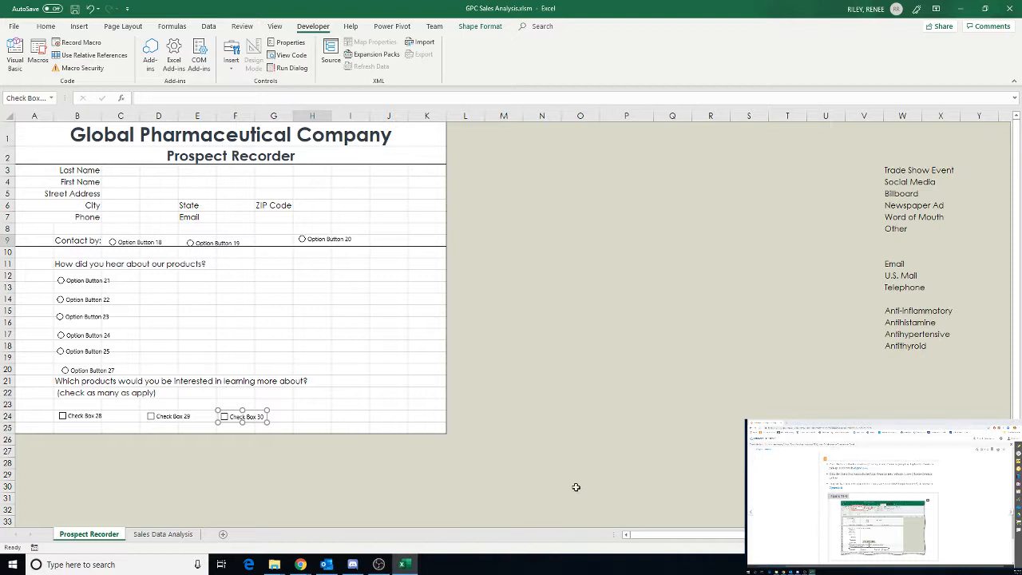
Add a fourth check box in cell H24 on the products row
left_click(231, 72)
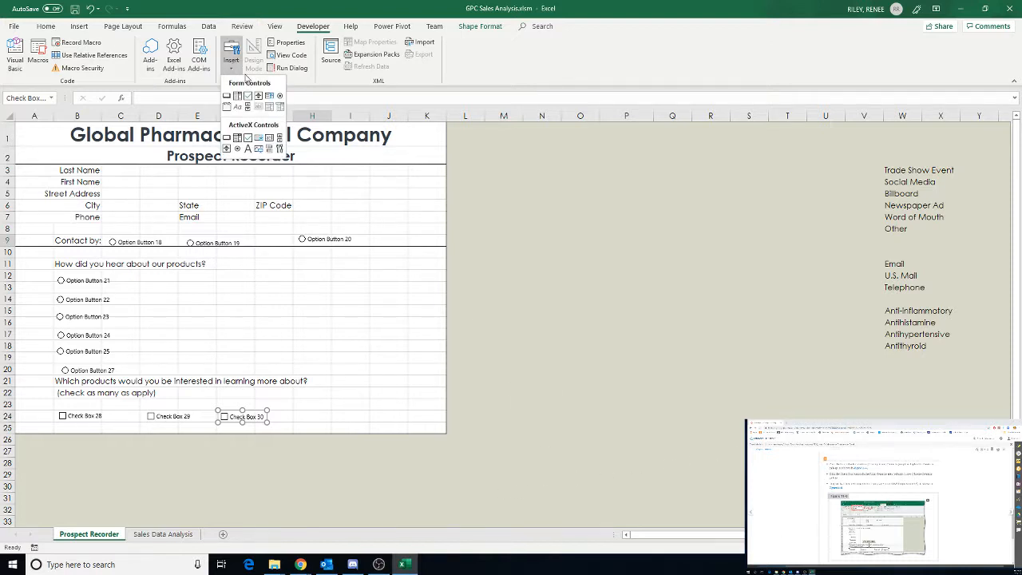
left_click(247, 95)
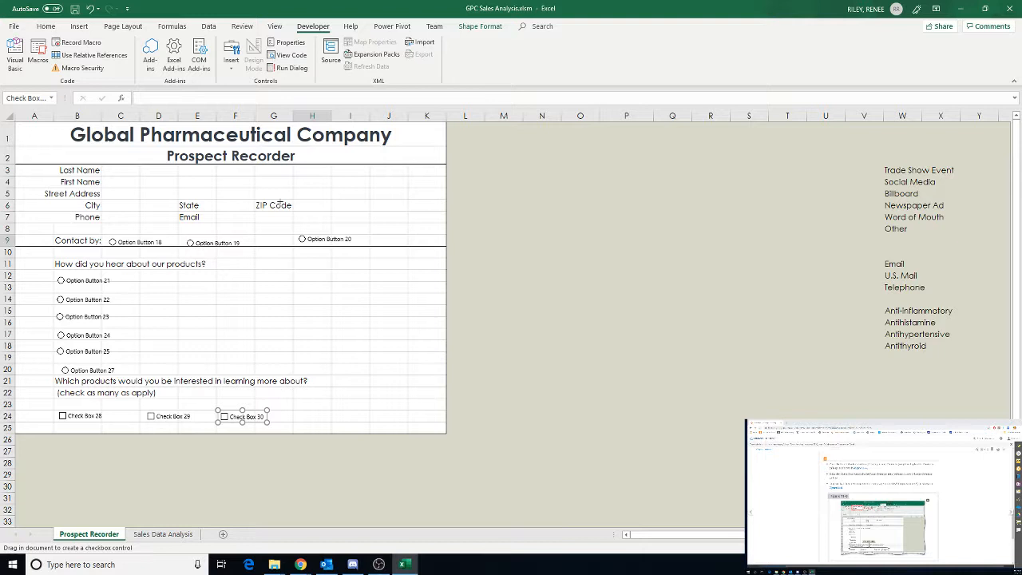
left_click(290, 410)
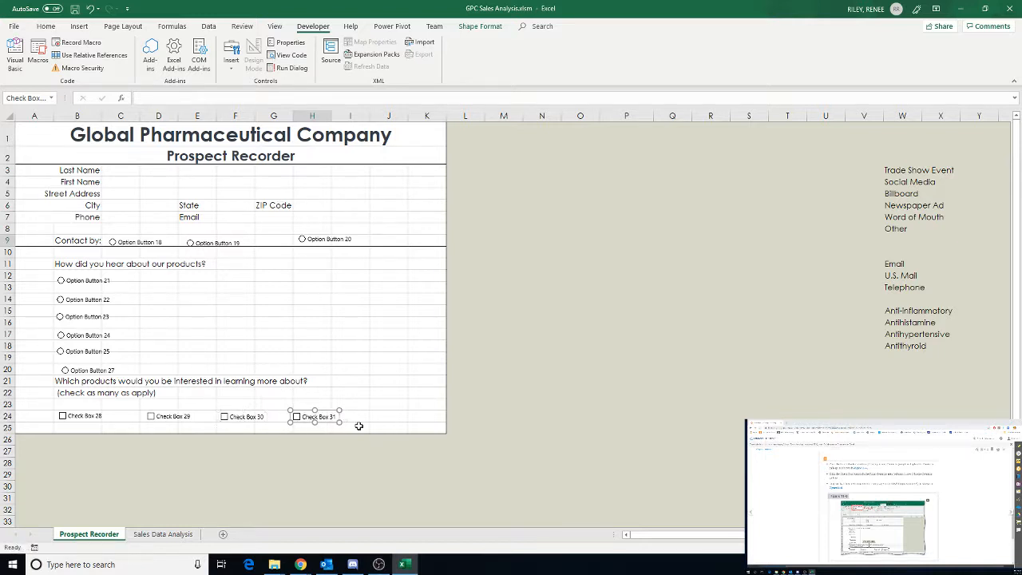
Review the exercise instructions in the browser window beside the workbook
scroll(879, 503, "down", 5)
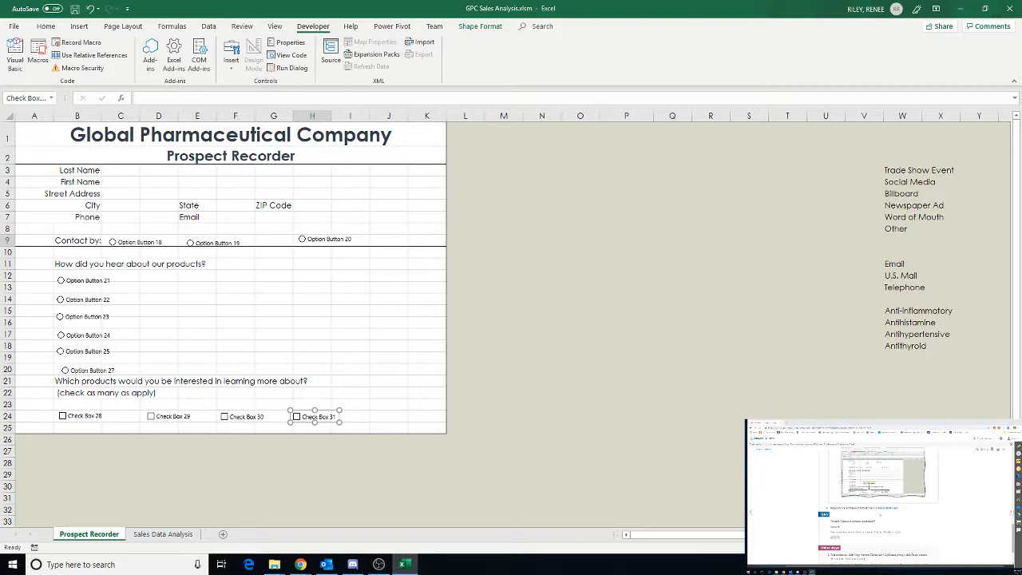
scroll(880, 515, "down", 3)
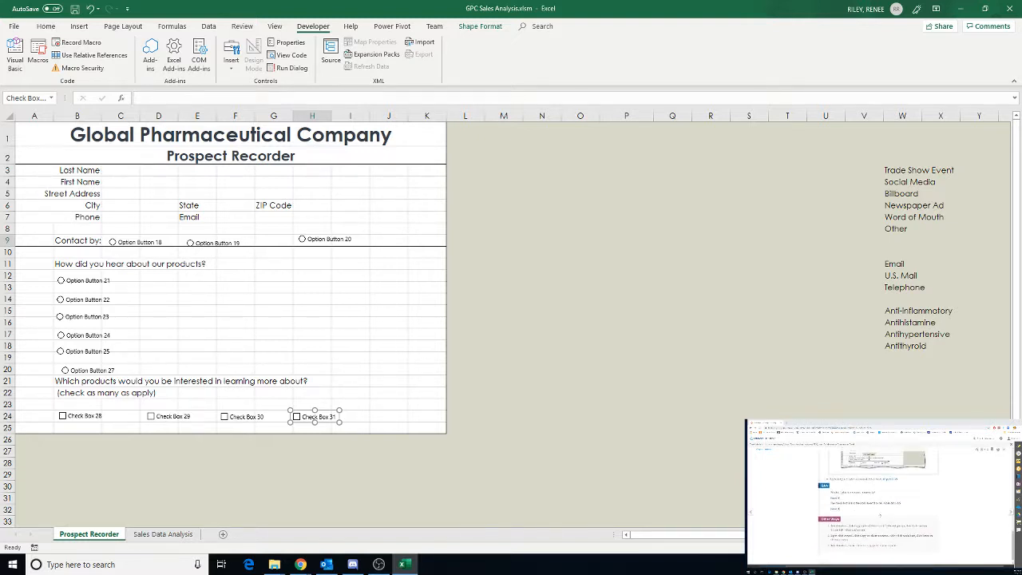
scroll(880, 515, "down", 1)
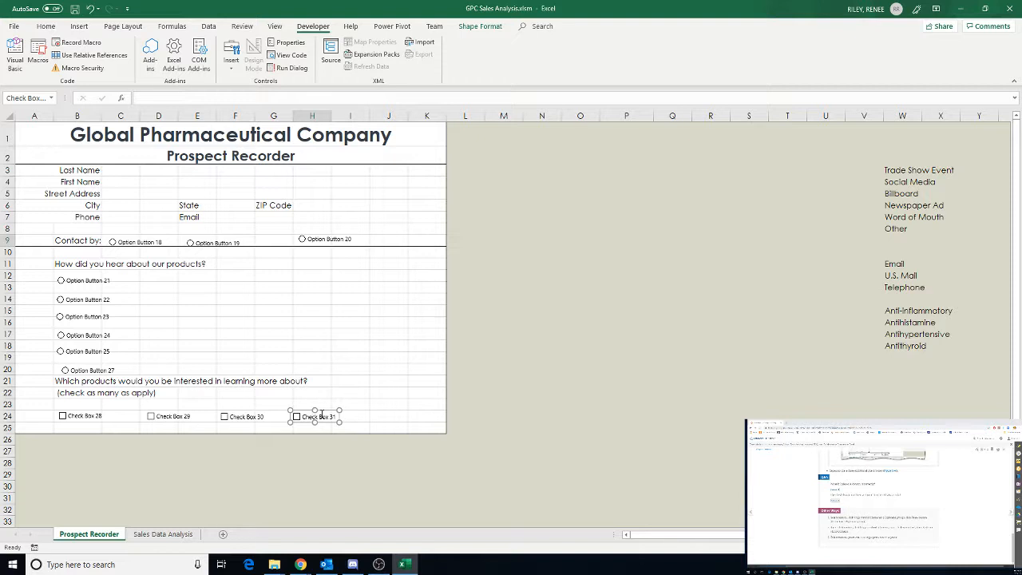
right_click(312, 418)
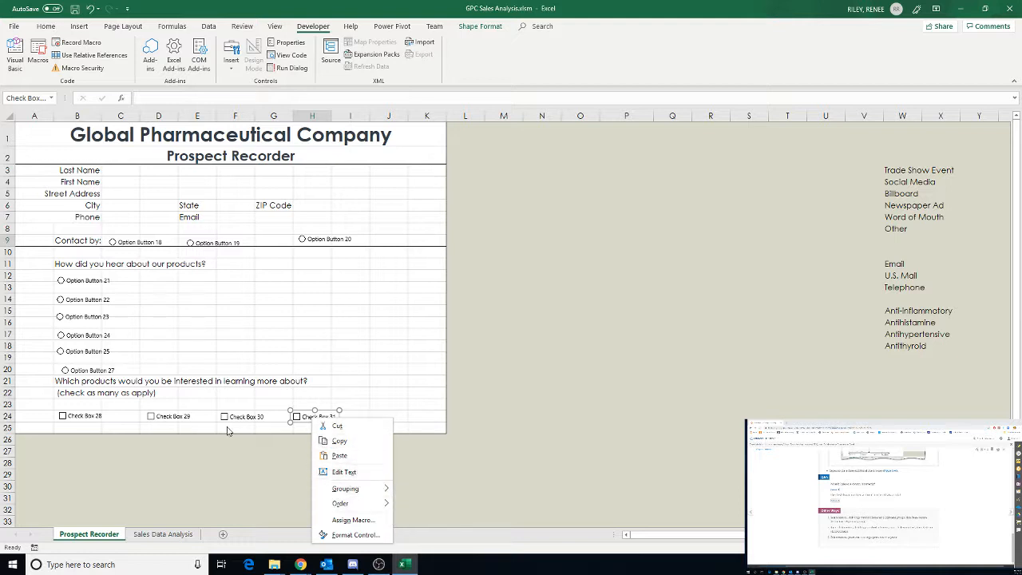
left_click(551, 419)
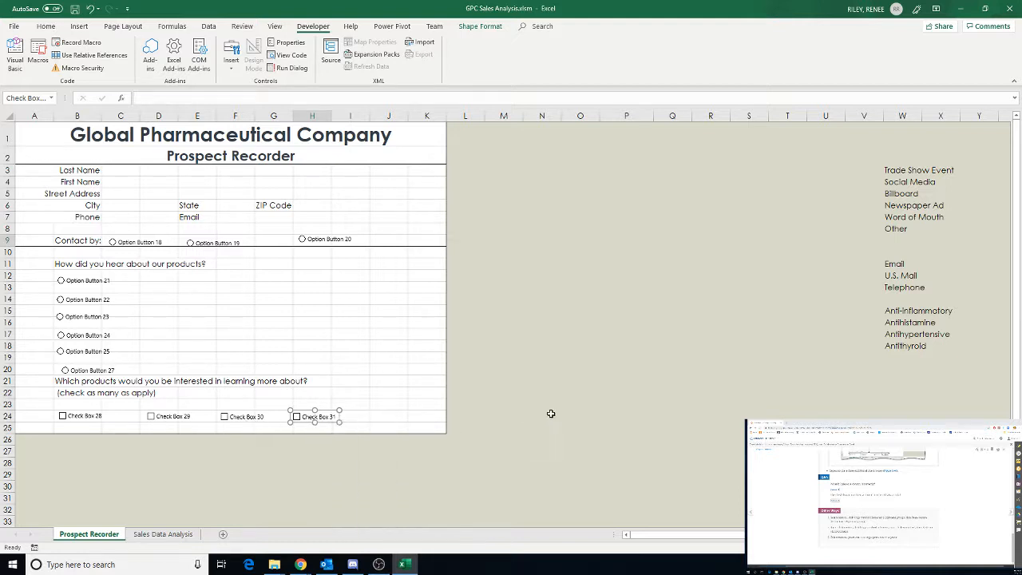
left_click(1010, 513)
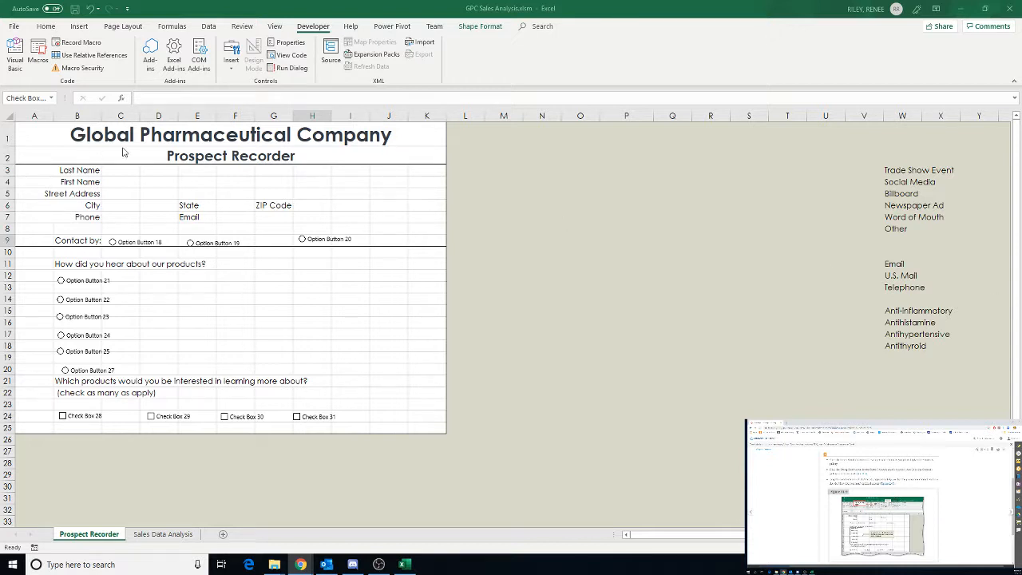
Draw a group box around the how-did-you-hear option buttons spanning rows 11 to 20
left_click(231, 62)
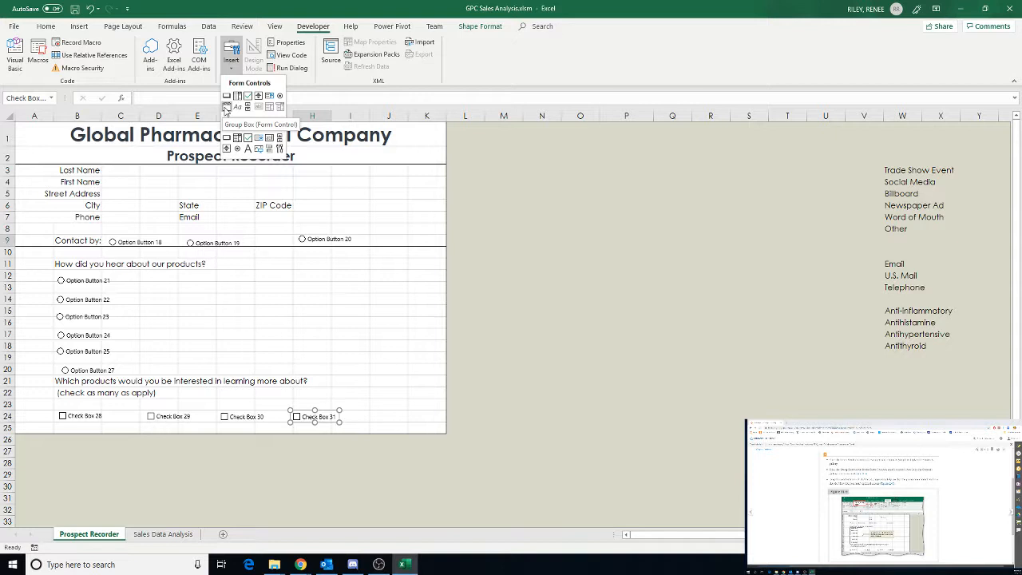
left_click(226, 108)
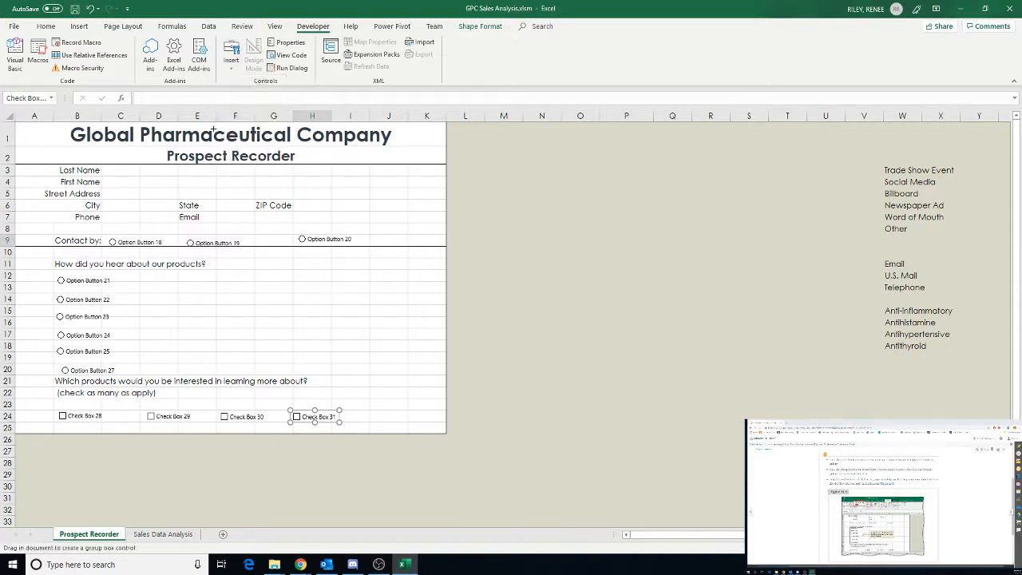
left_click_drag(52, 268, 126, 374)
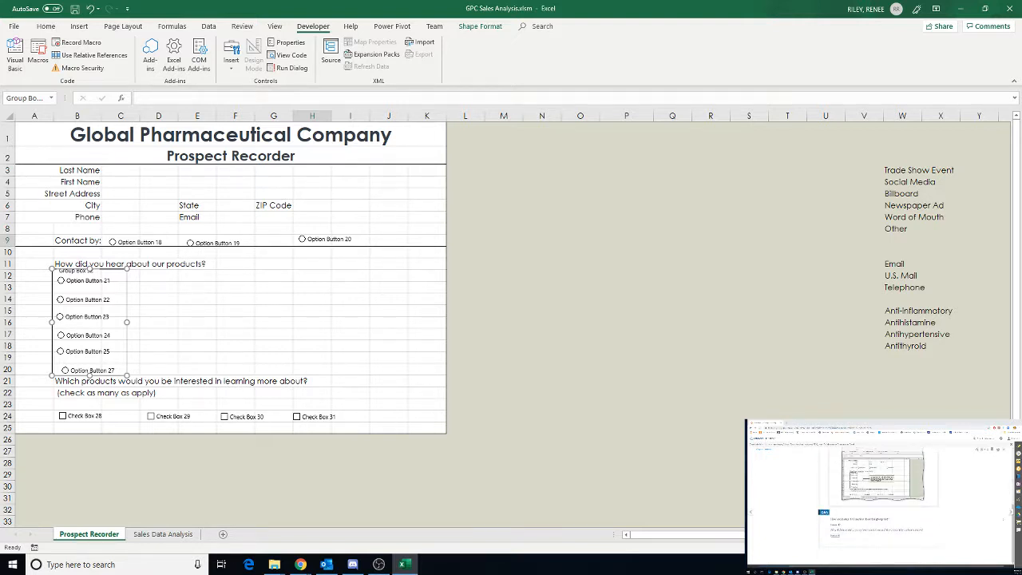
left_click(1011, 512)
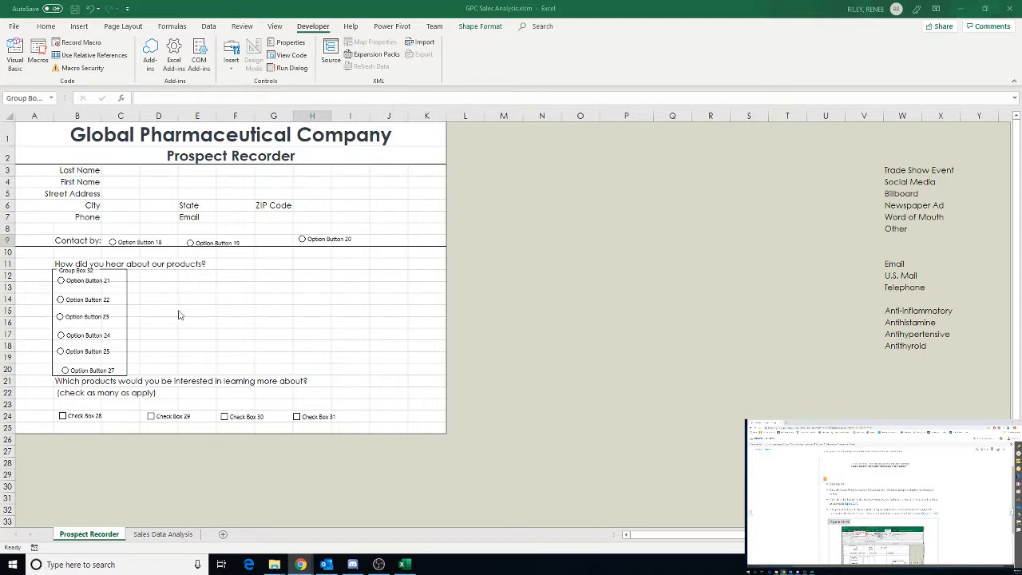
Draw an ActiveX label control in cell I14
left_click(348, 301)
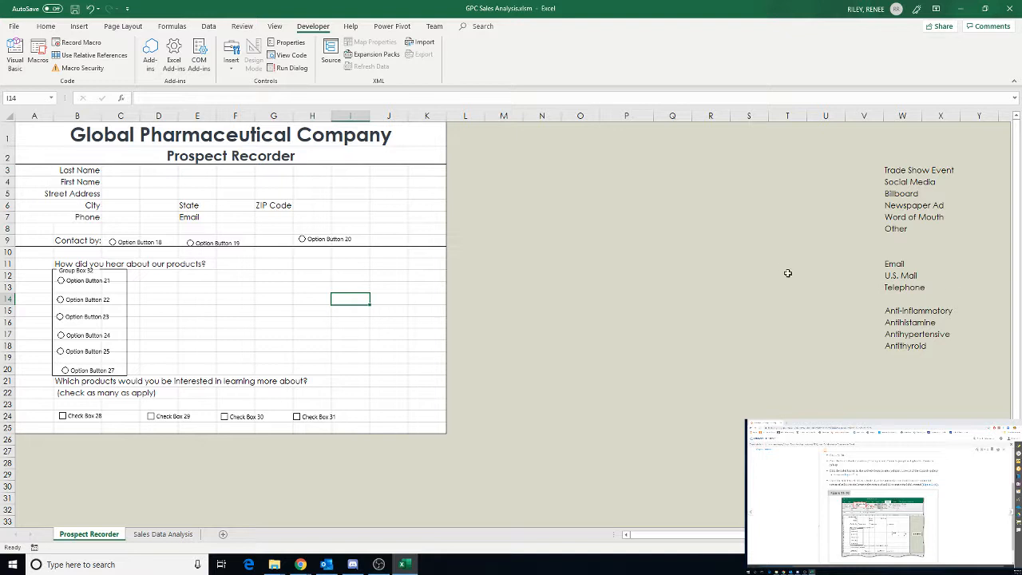
left_click(232, 72)
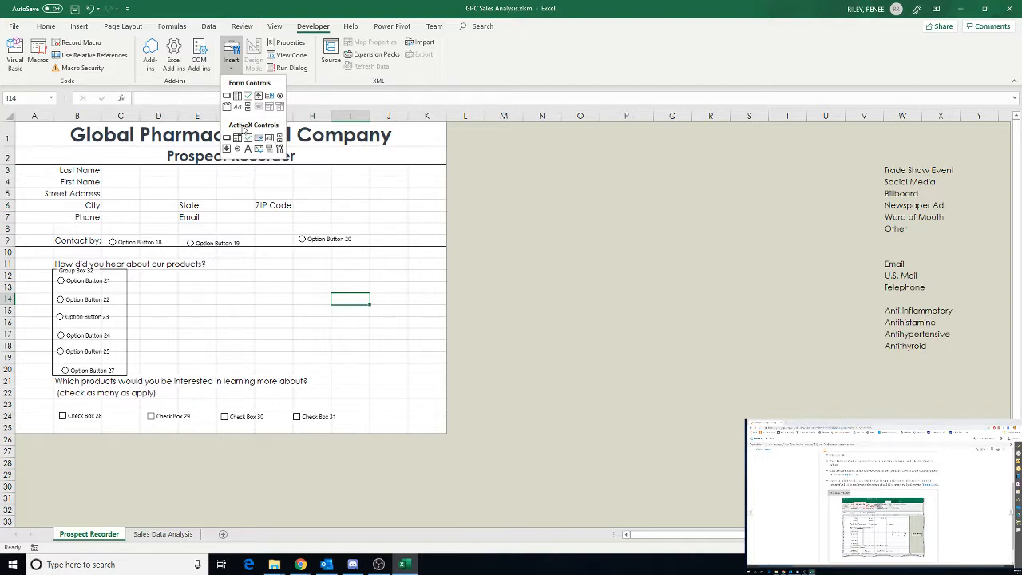
left_click(248, 150)
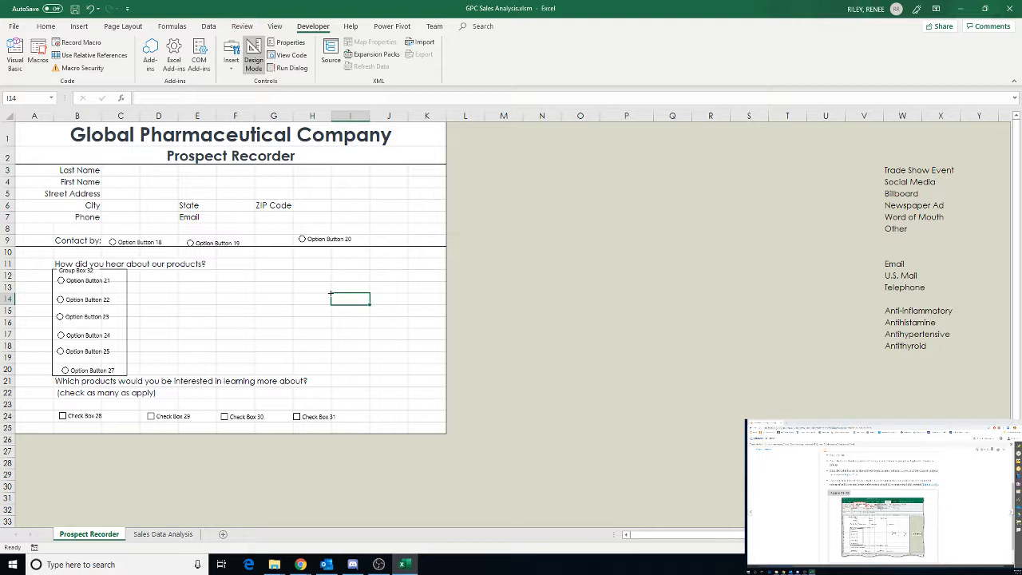
left_click_drag(331, 293, 369, 304)
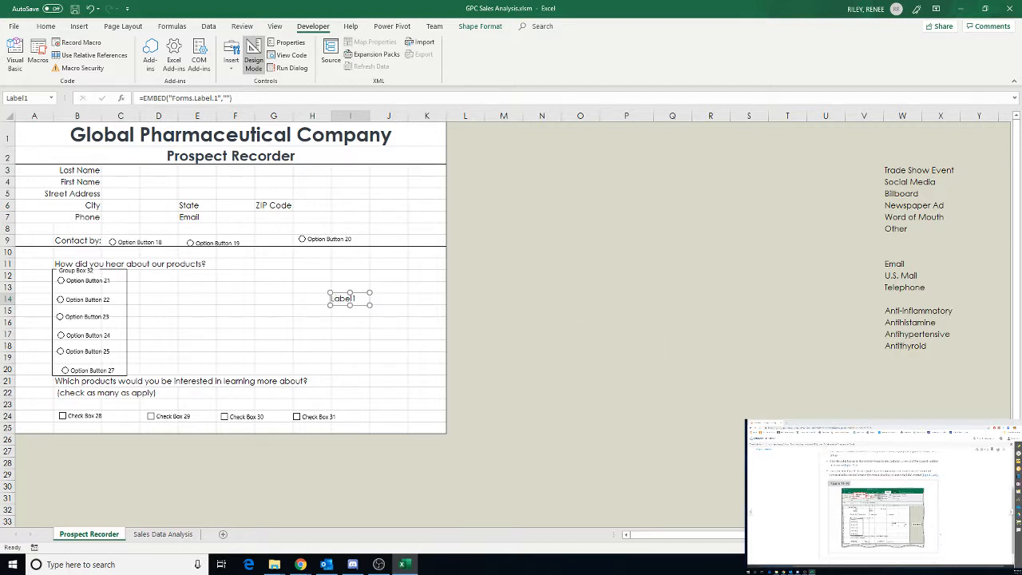
Check the instructions, then draw an ActiveX command button spanning rows 6 to 9 across columns I and J
left_click(1011, 513)
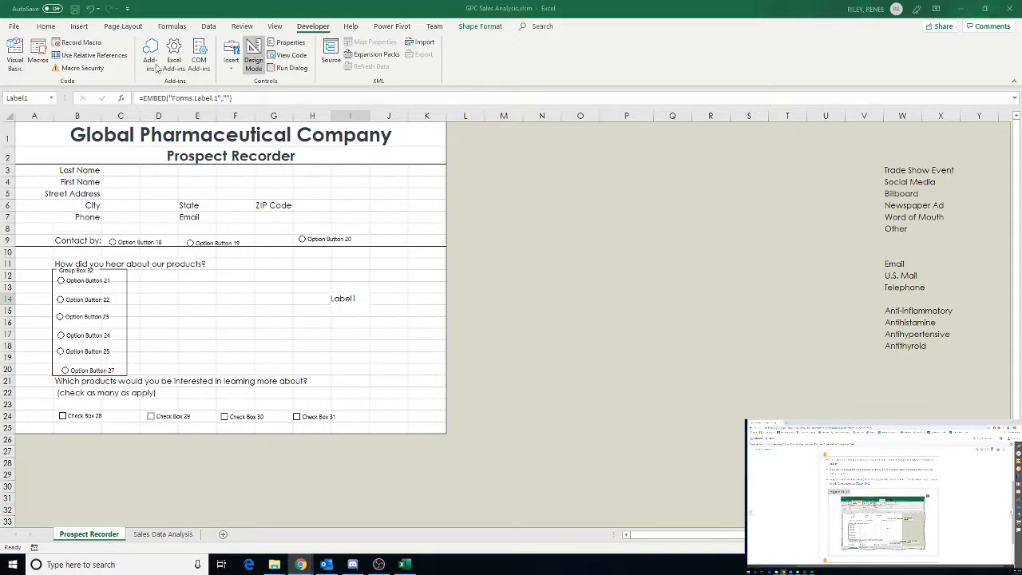
left_click(229, 67)
left_click(229, 68)
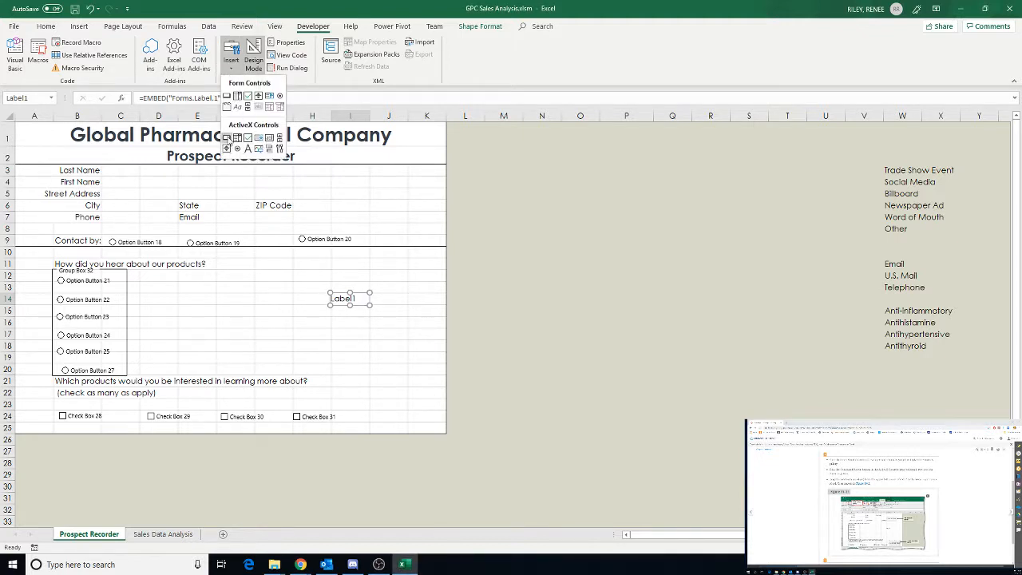
left_click(227, 140)
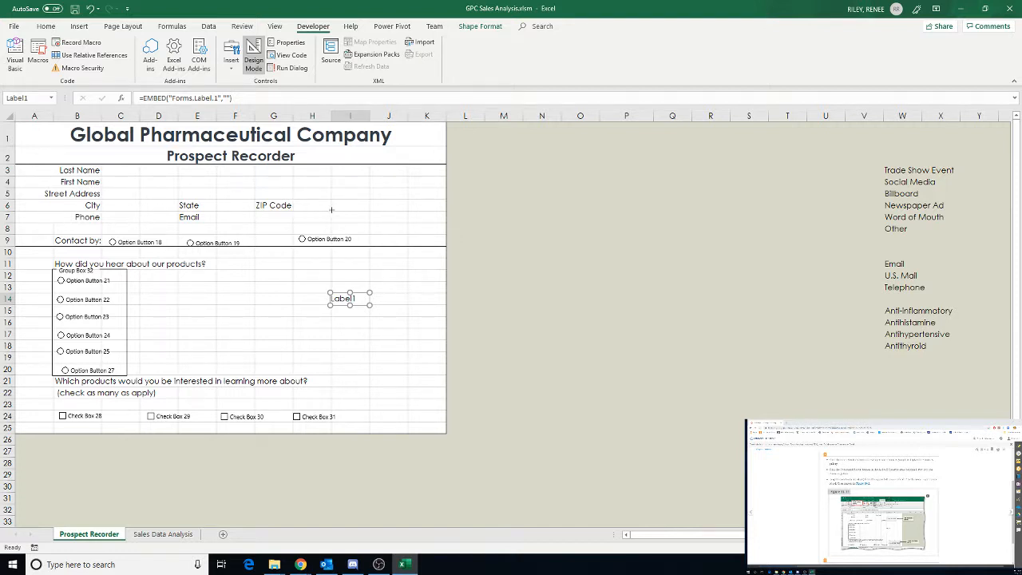
left_click_drag(331, 210, 406, 245)
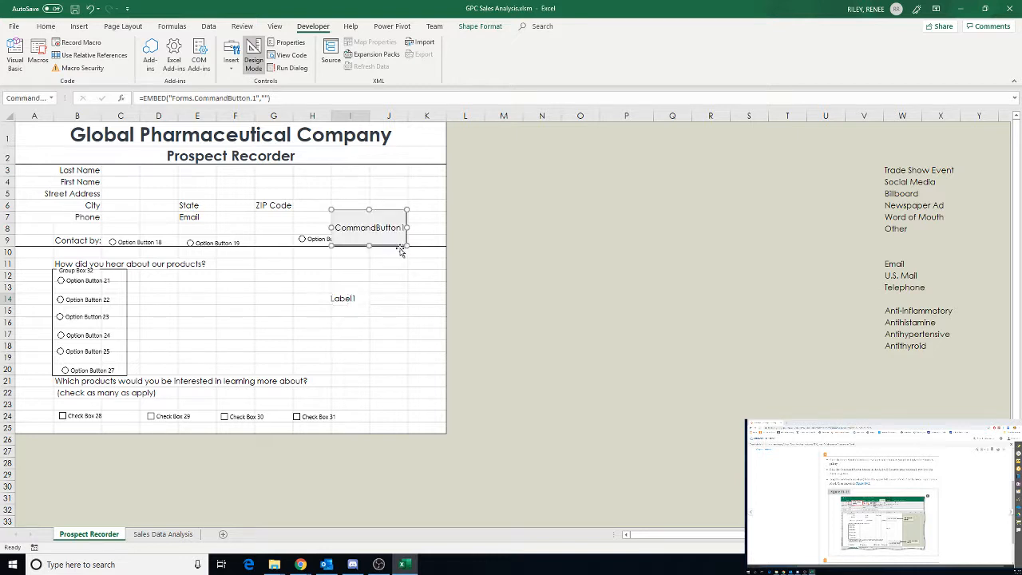
Move the third contact option button left into column G, temporarily shifting the command button out of its way
left_click(302, 240)
left_click(312, 250)
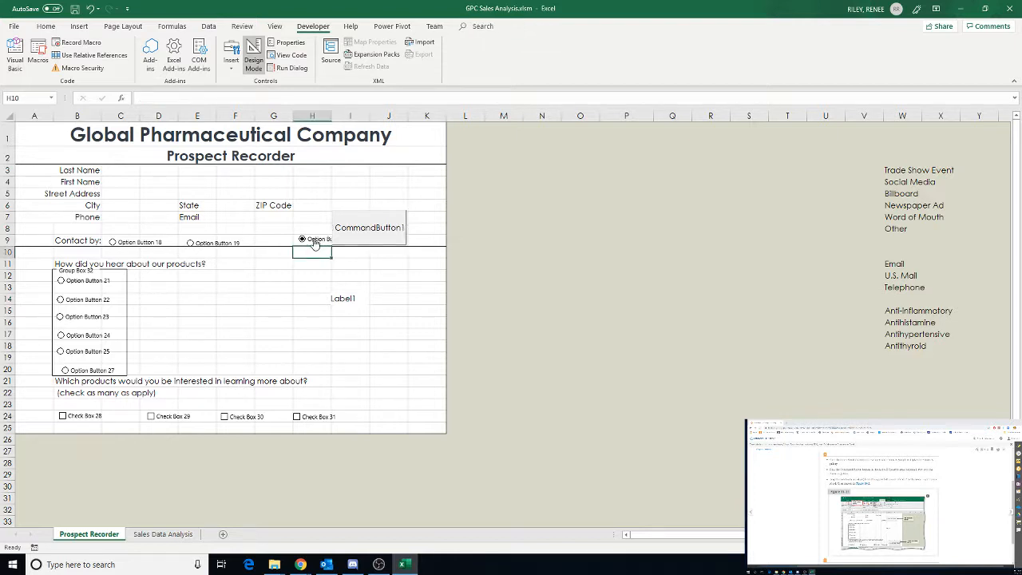
left_click_drag(354, 228, 356, 207)
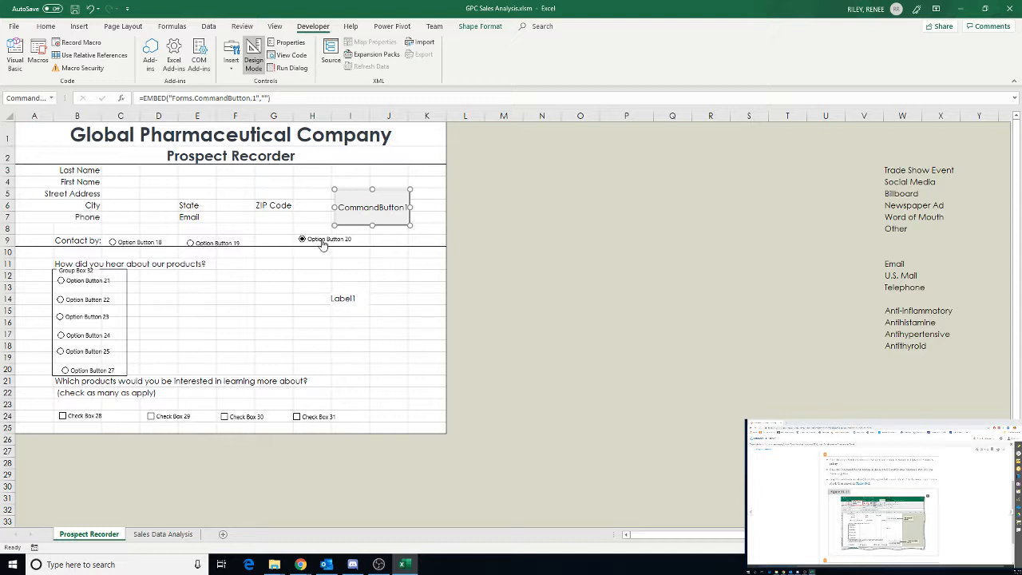
right_click(324, 241)
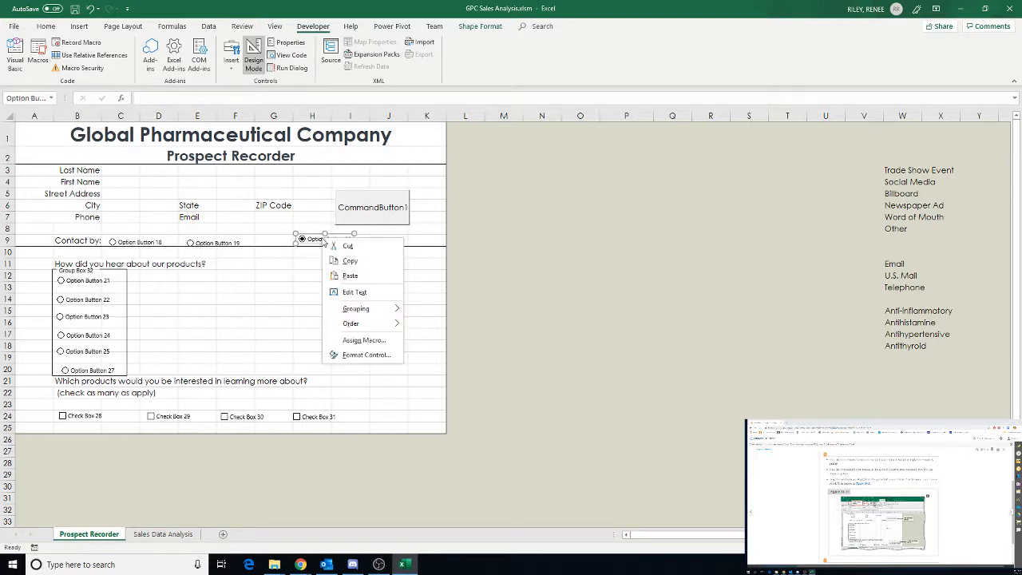
left_click(295, 234)
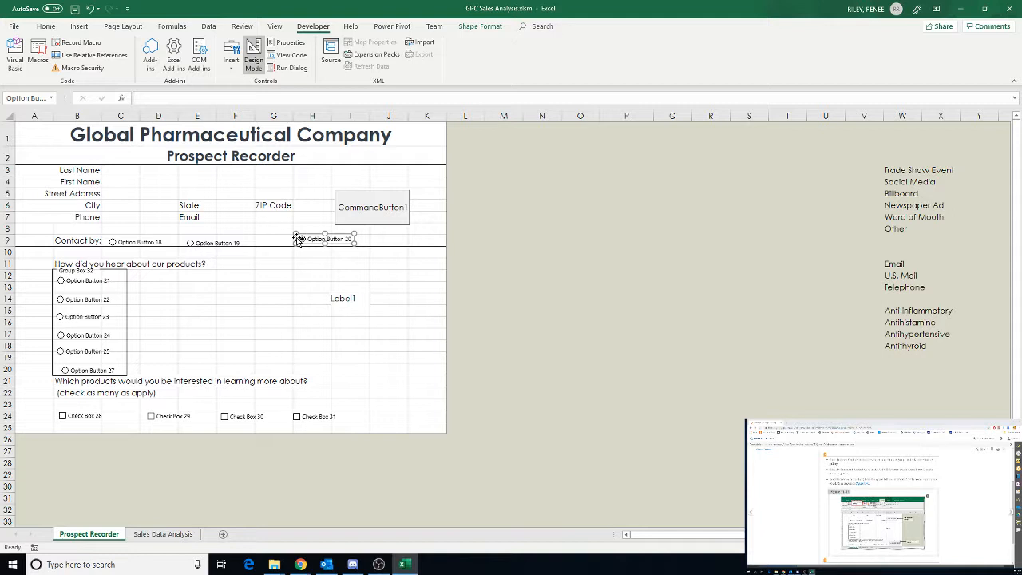
left_click_drag(298, 241, 266, 240)
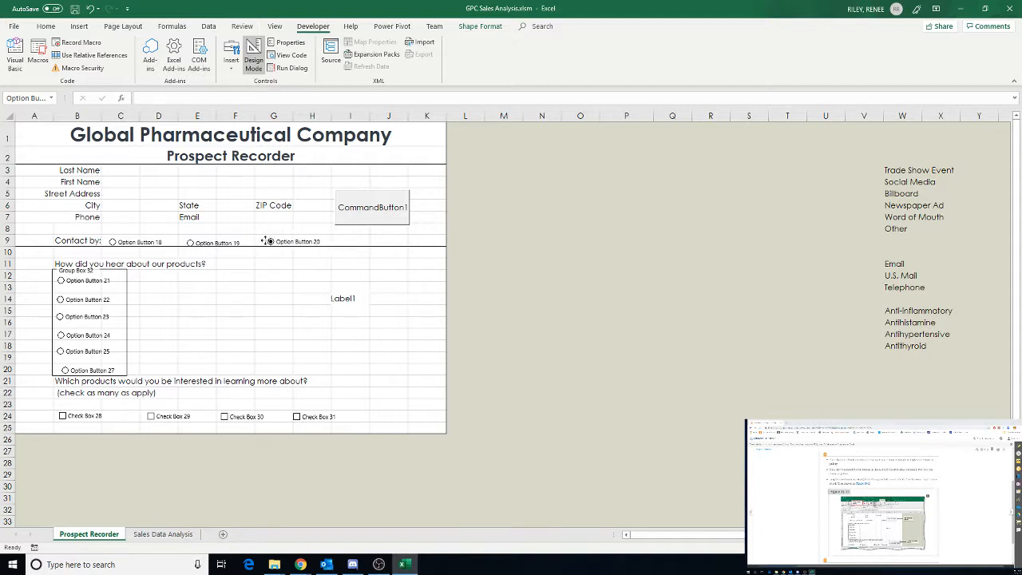
left_click(364, 209)
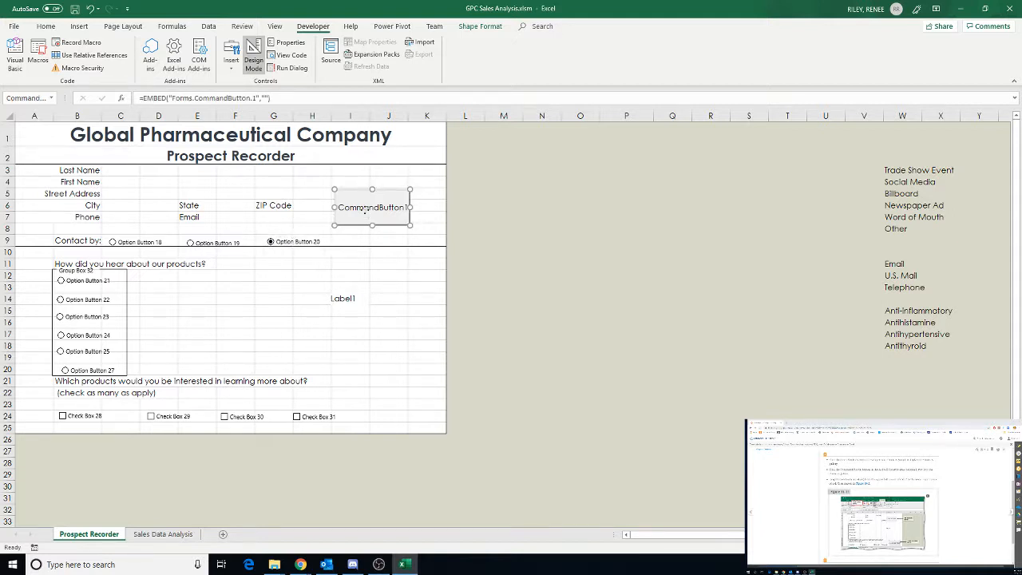
left_click_drag(364, 209, 362, 230)
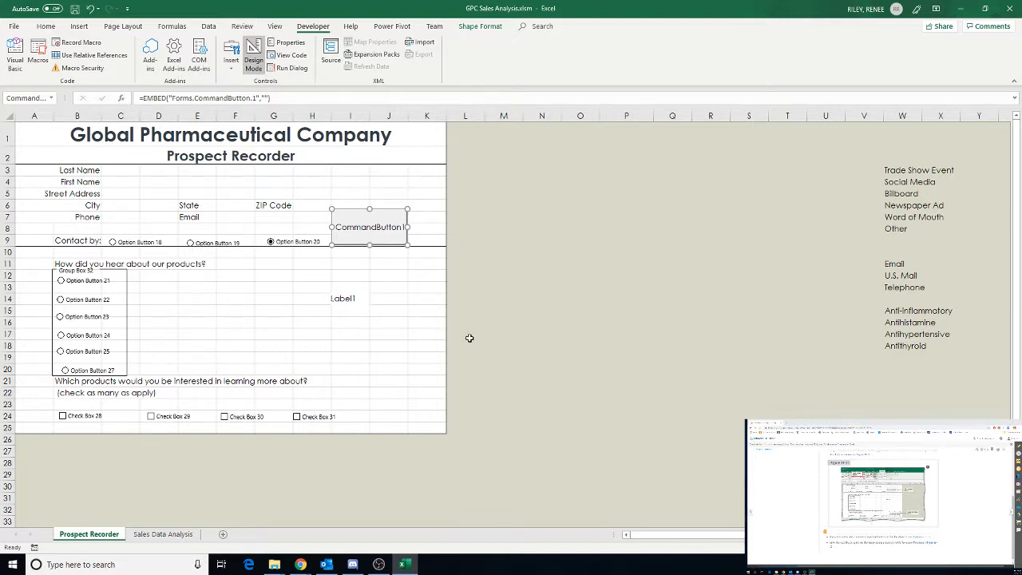
Draw a second ActiveX command button spanning rows 22 to 24 beside the check boxes, and save the workbook
left_click(233, 72)
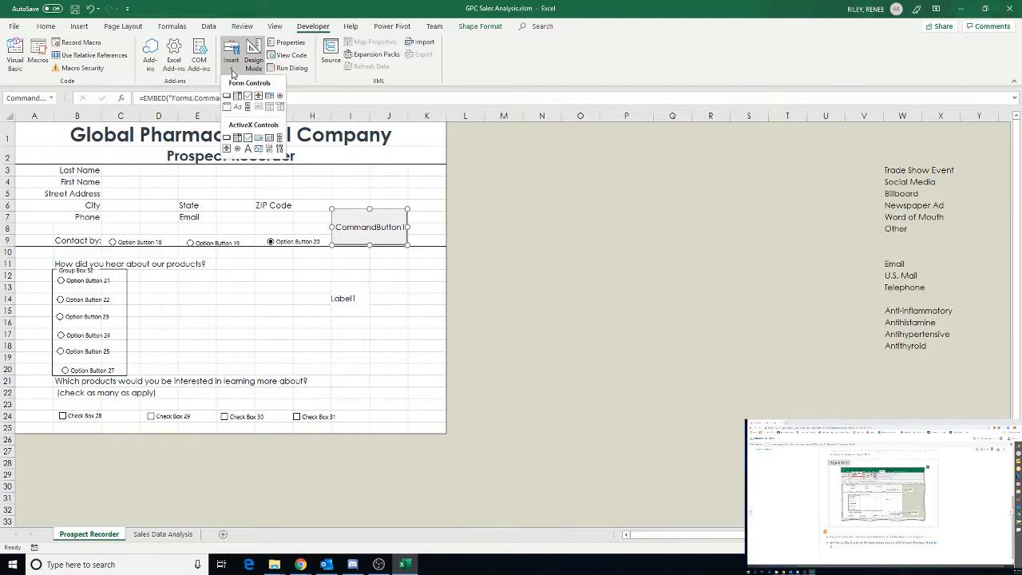
left_click(227, 137)
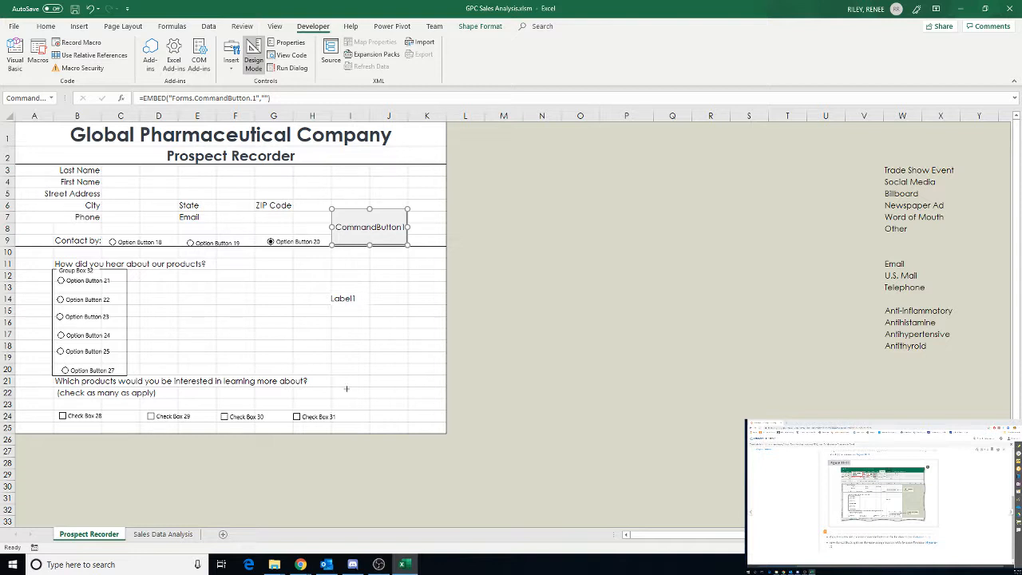
left_click_drag(332, 387, 410, 422)
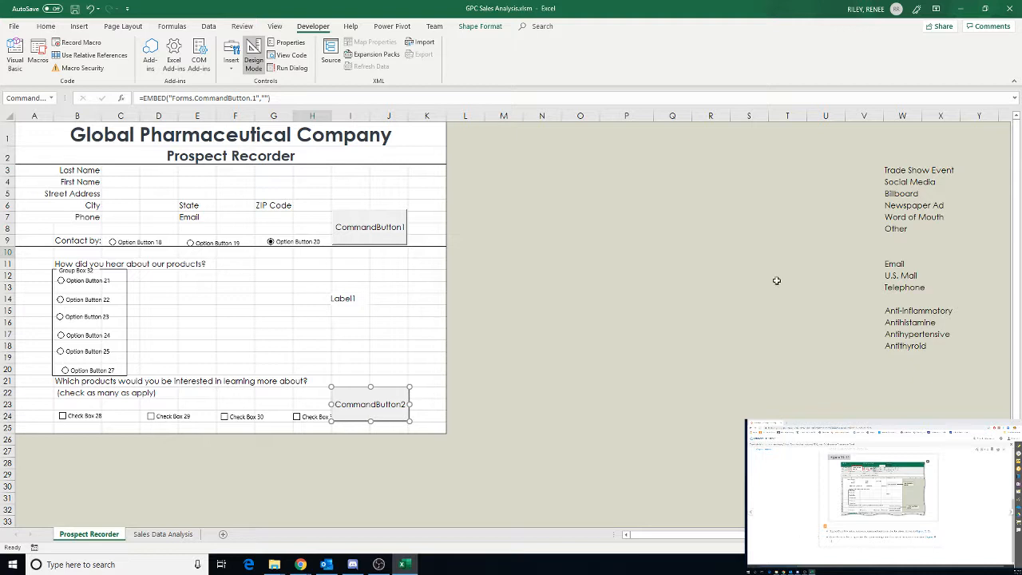
left_click(74, 9)
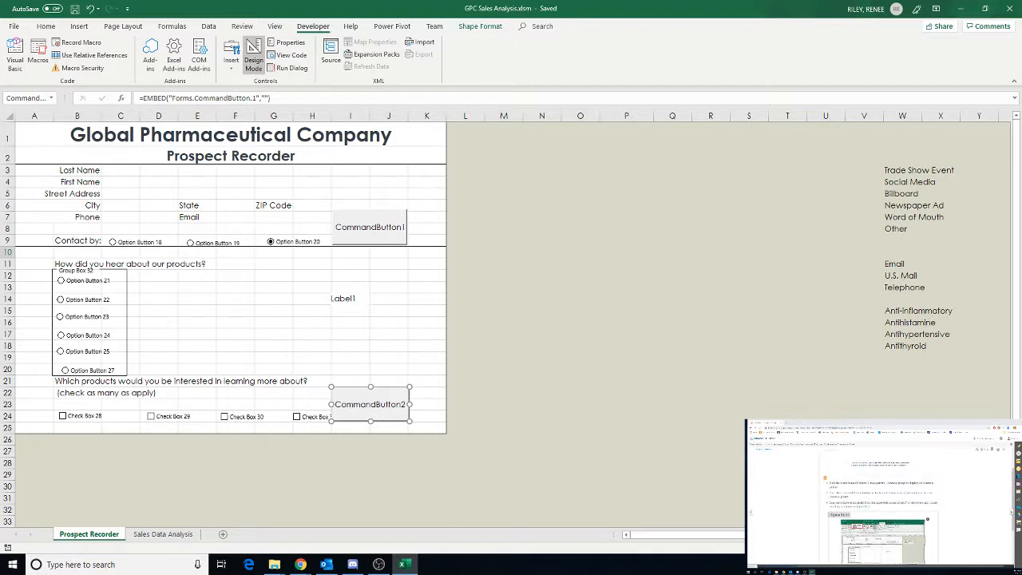
Review the instructions, then change the first contact option button's caption to Email
left_click(1011, 512)
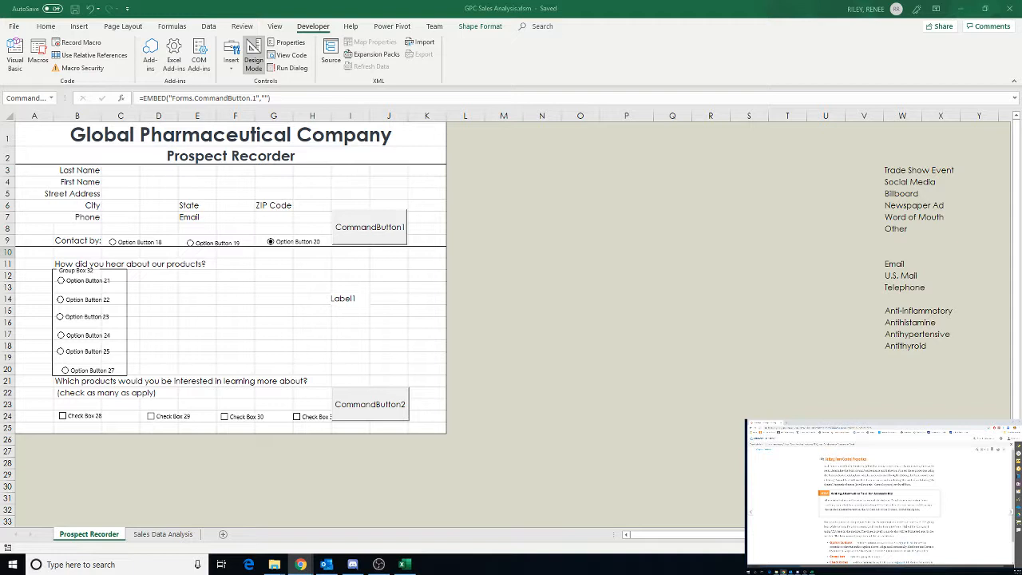
scroll(879, 503, "down", 3)
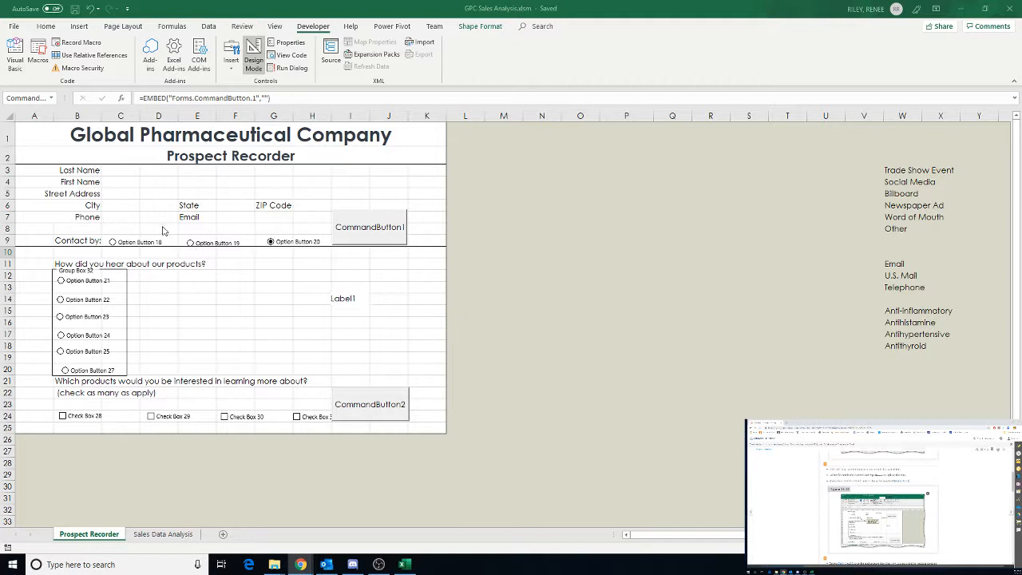
left_click(142, 243)
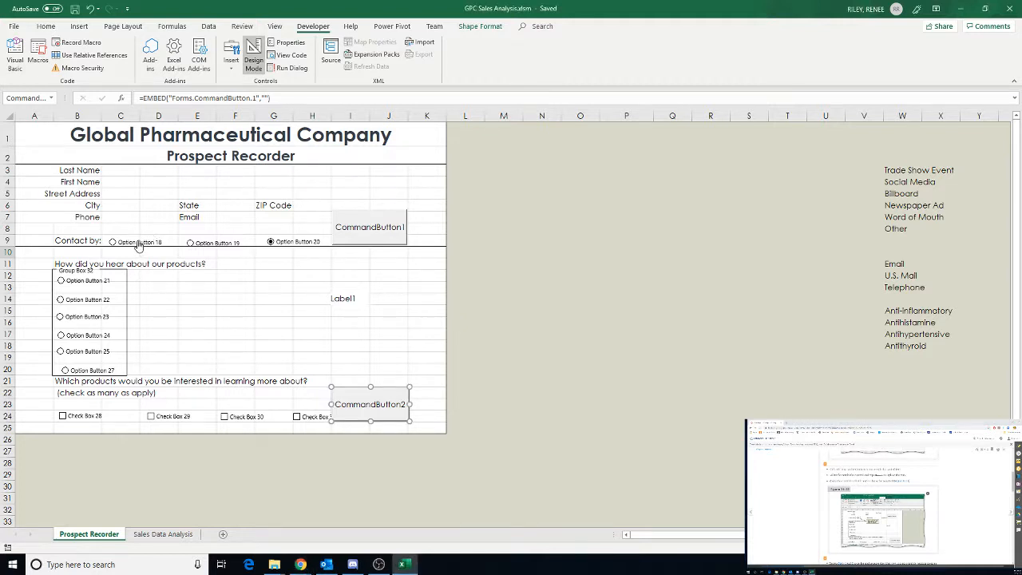
left_click(139, 246)
left_click(160, 286)
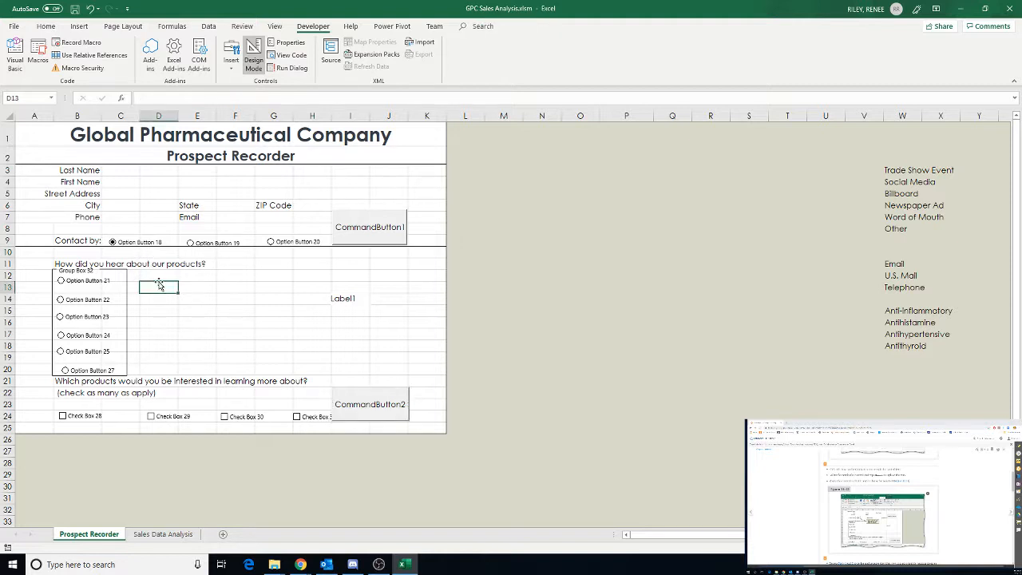
right_click(139, 243)
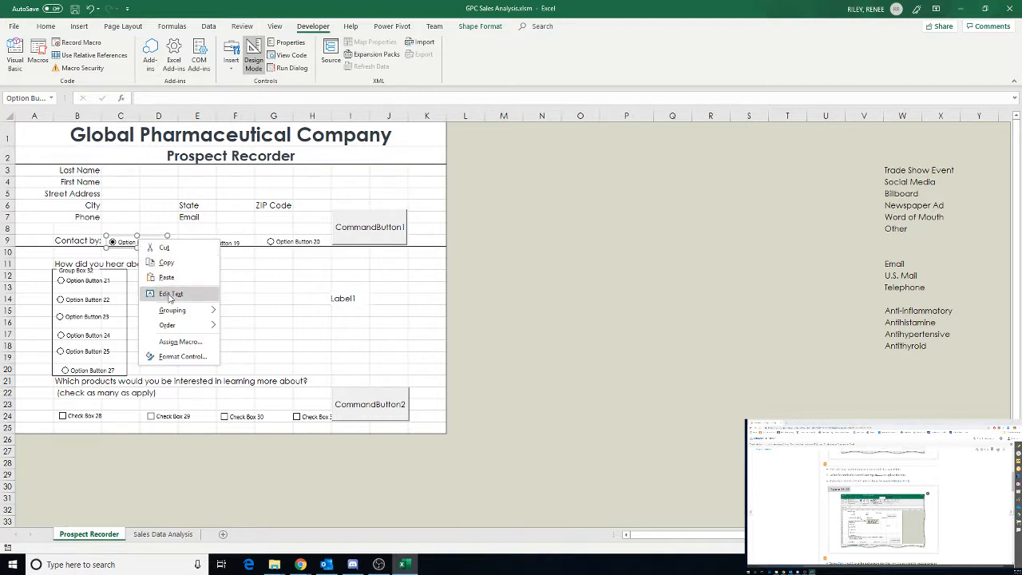
left_click(170, 295)
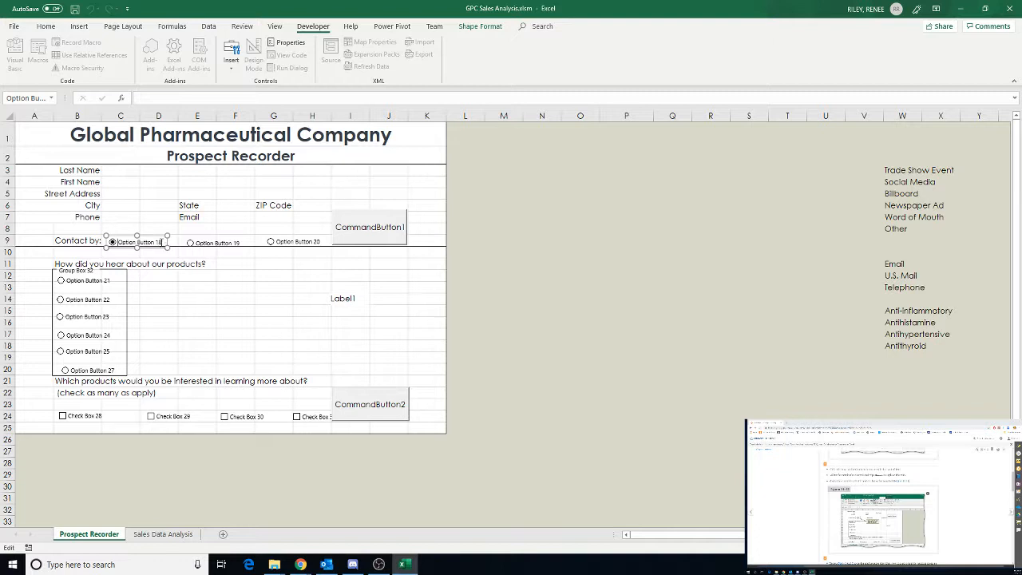
key("BackSpace")
left_click_drag(118, 242, 168, 245)
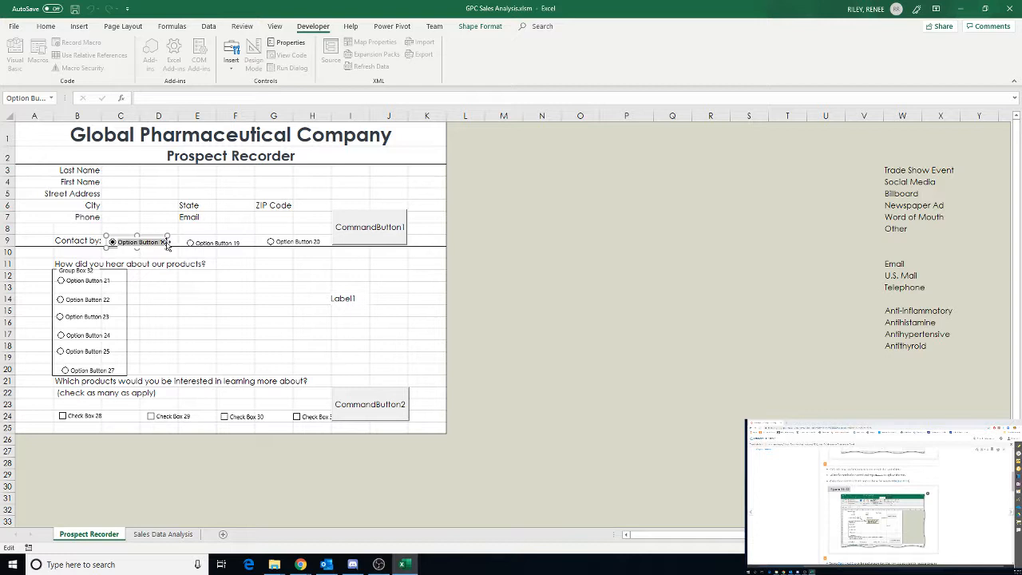
type("Email")
left_click(185, 289)
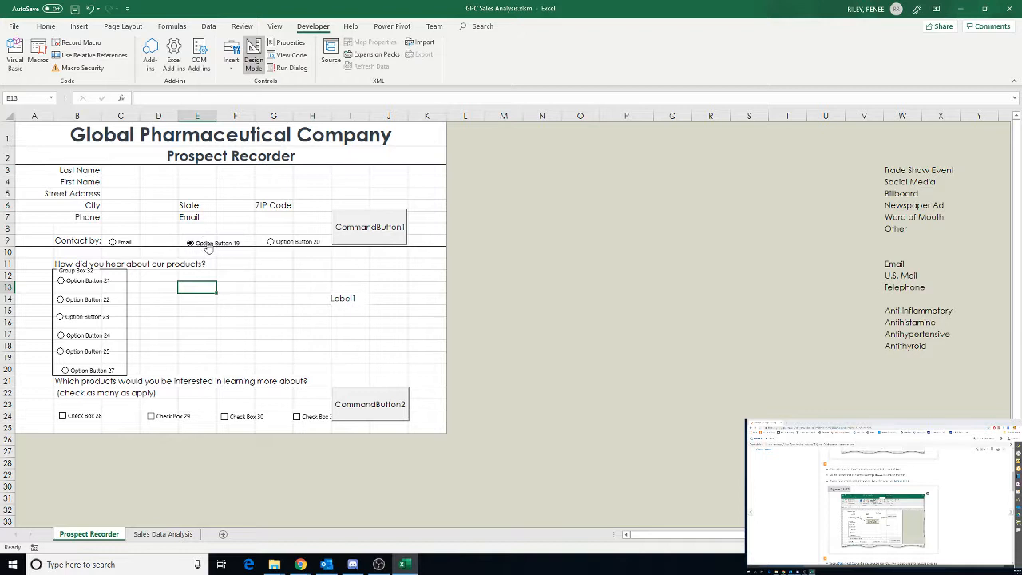
Change the second contact option button's caption to U.S. Mail
right_click(207, 245)
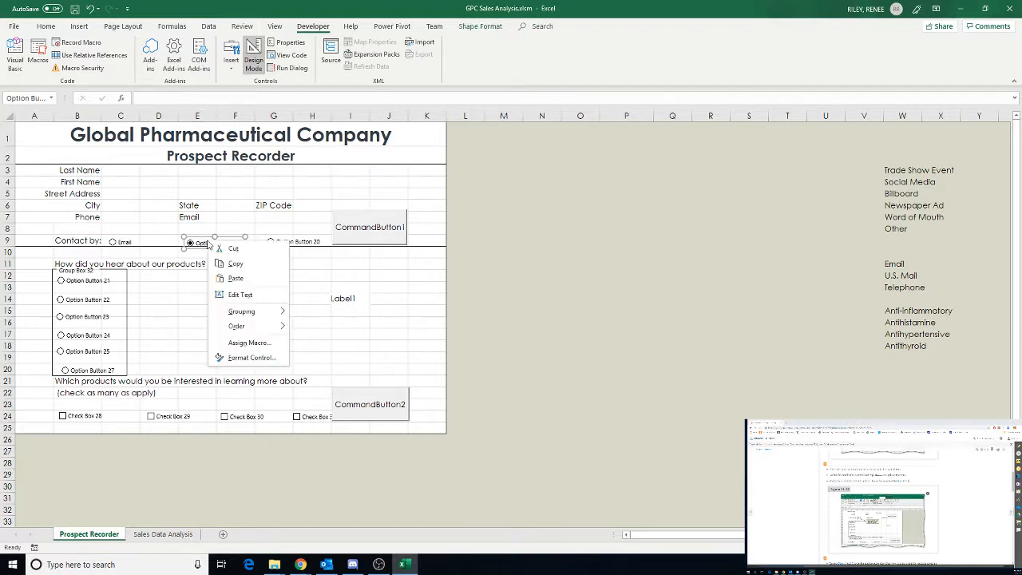
left_click(240, 294)
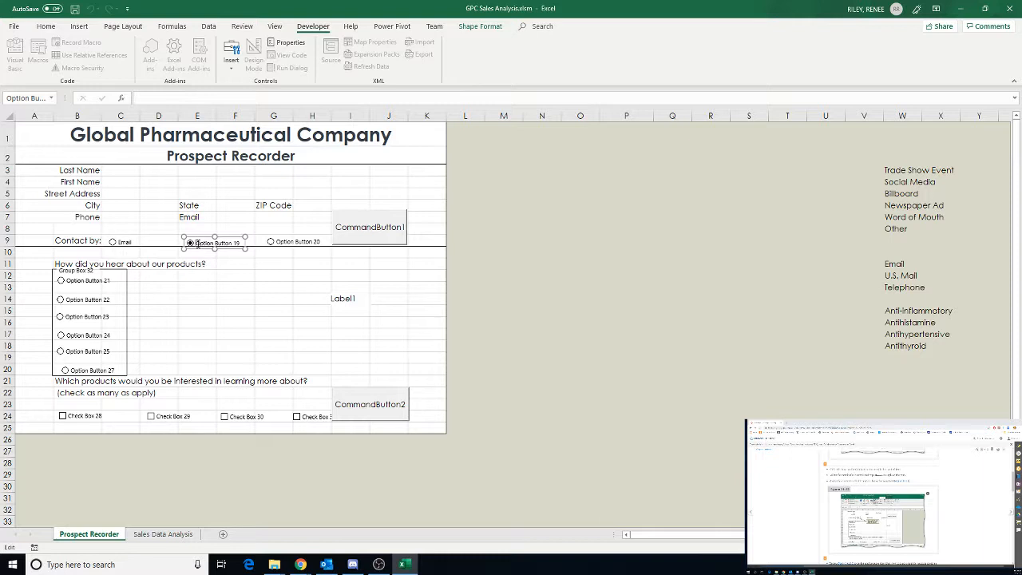
left_click_drag(197, 245, 244, 246)
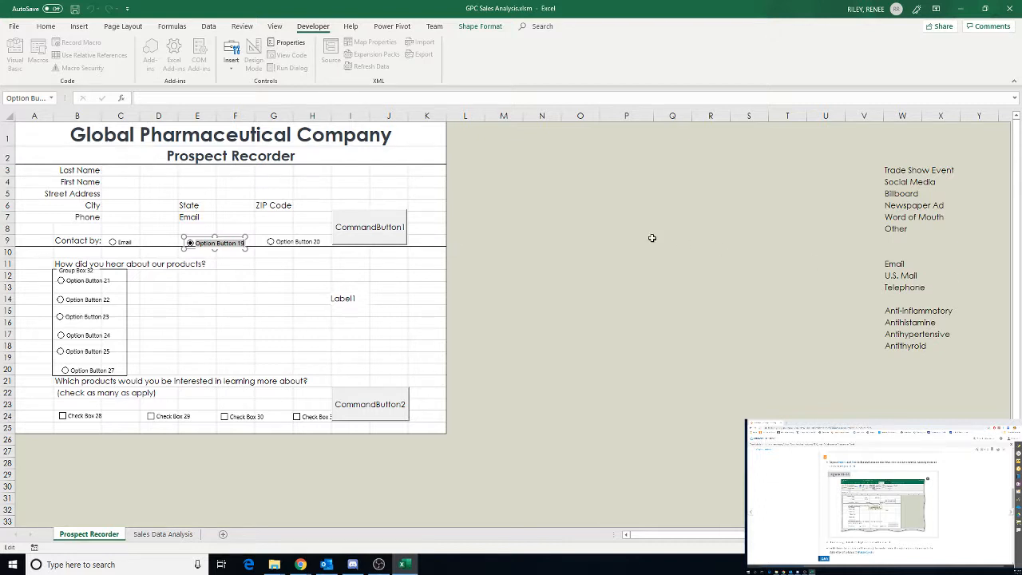
type("U.S. Mail")
left_click(266, 288)
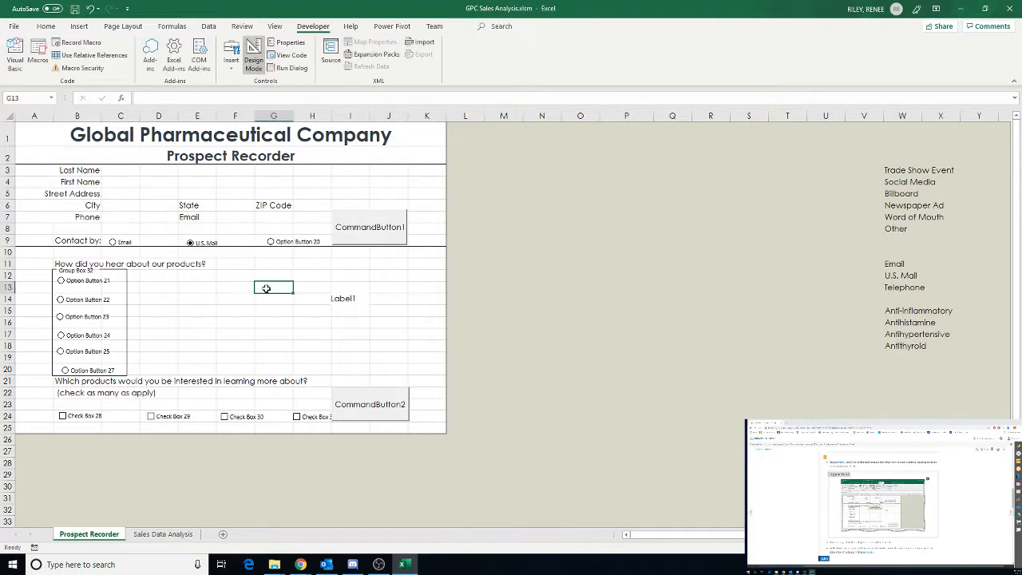
Change the third contact option button's caption to Telephone
right_click(297, 243)
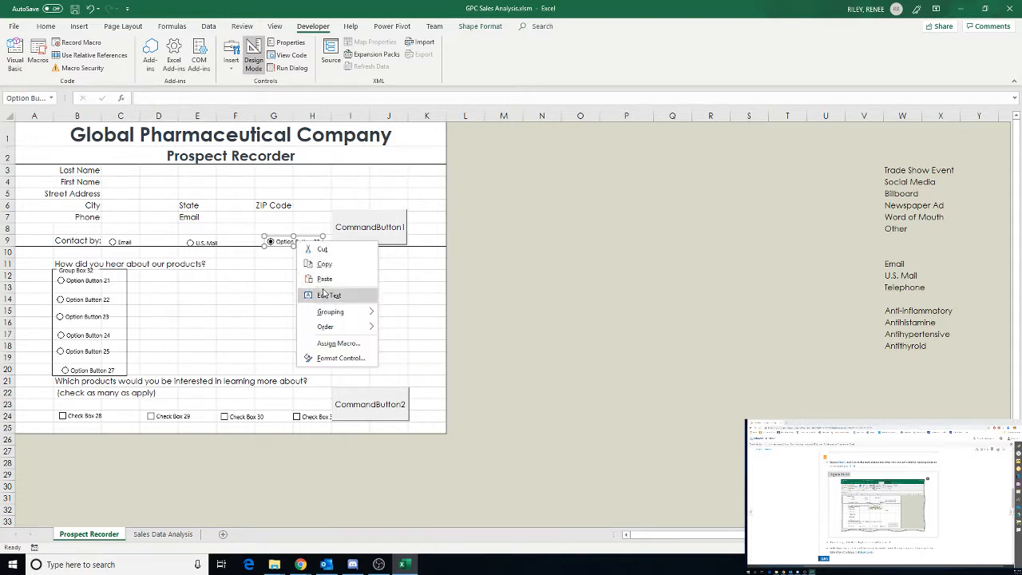
left_click(327, 295)
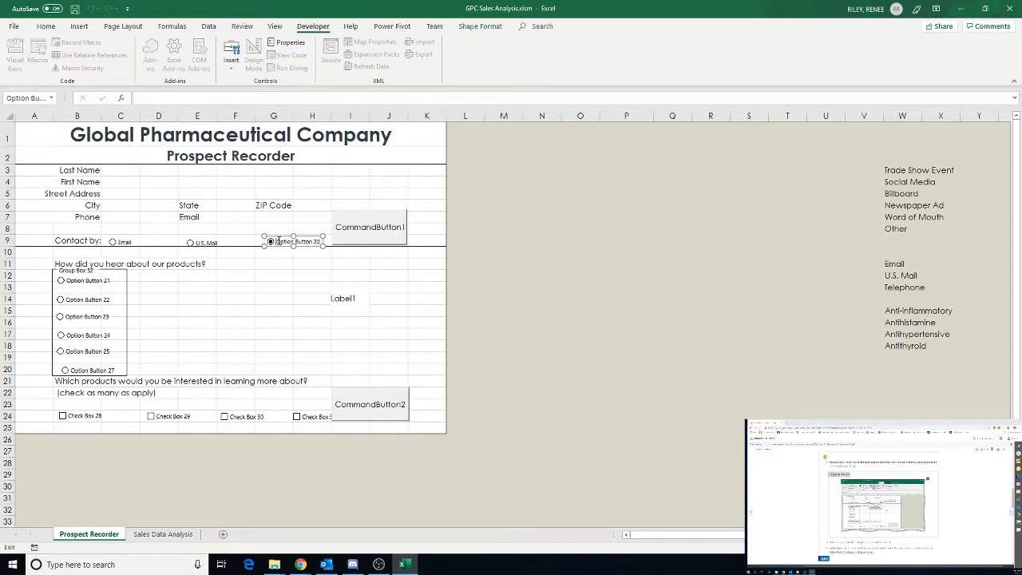
left_click_drag(277, 241, 324, 242)
type("Telephone")
left_click(554, 302)
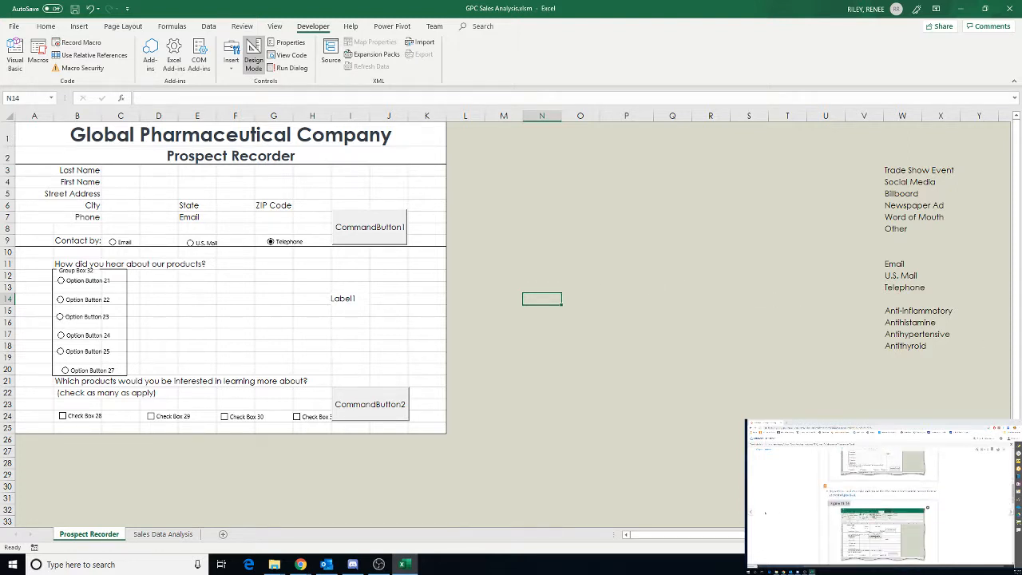
Narrow the Email option button so it fits its caption
left_click(116, 243)
right_click(115, 242)
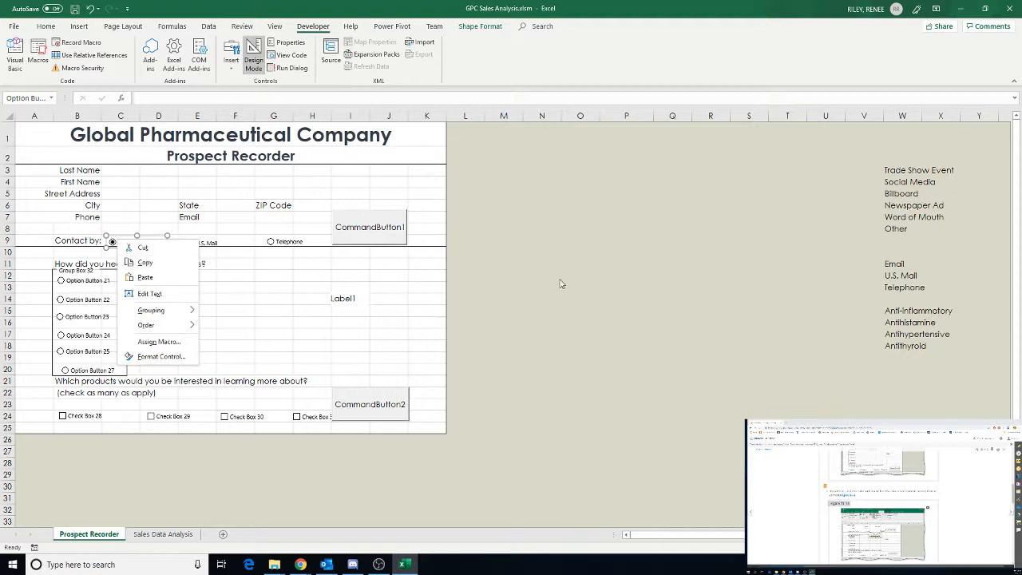
key("Escape")
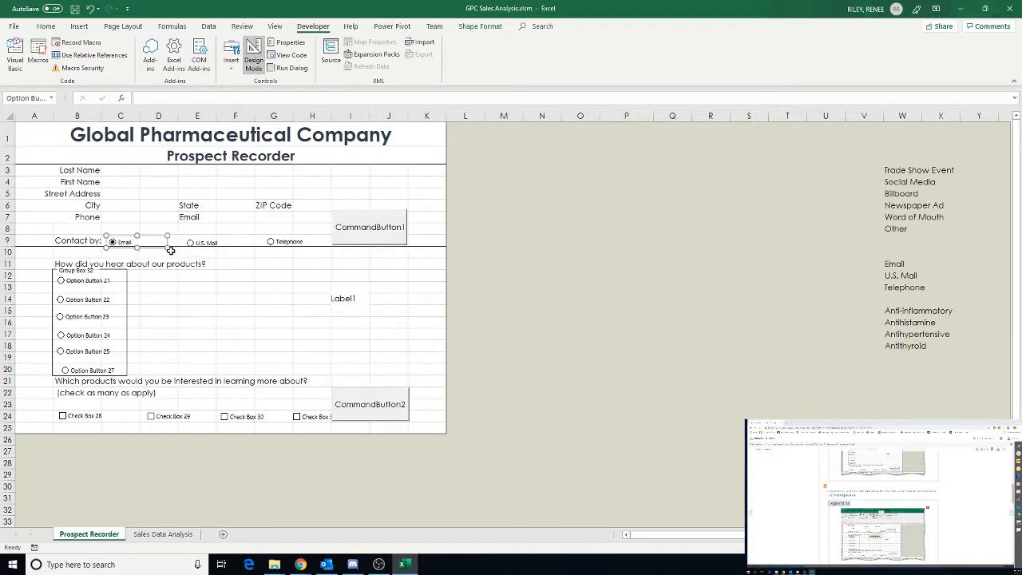
left_click_drag(167, 245, 137, 244)
Narrow the U.S. Mail option button so it fits its caption
right_click(204, 246)
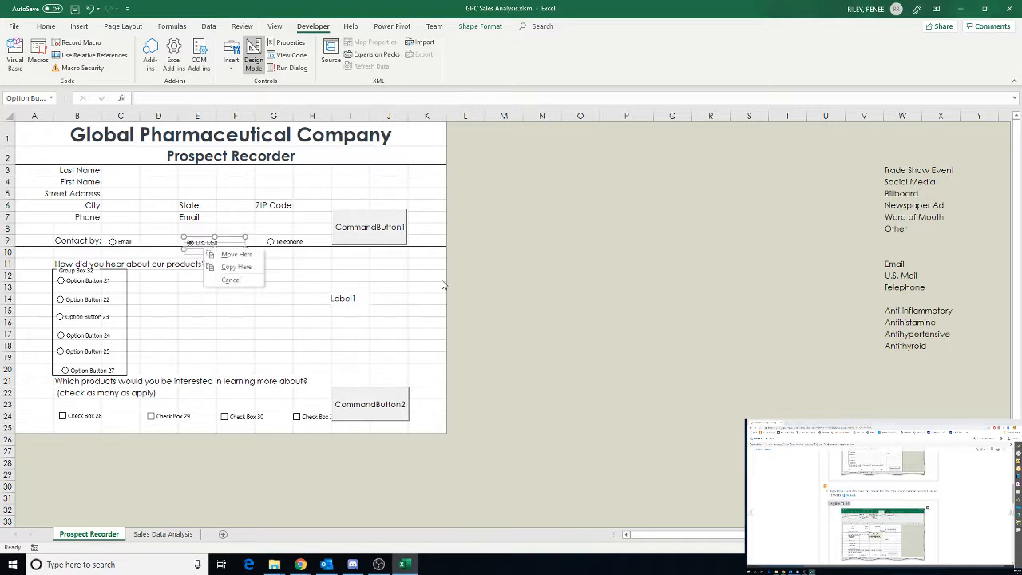
left_click(509, 267)
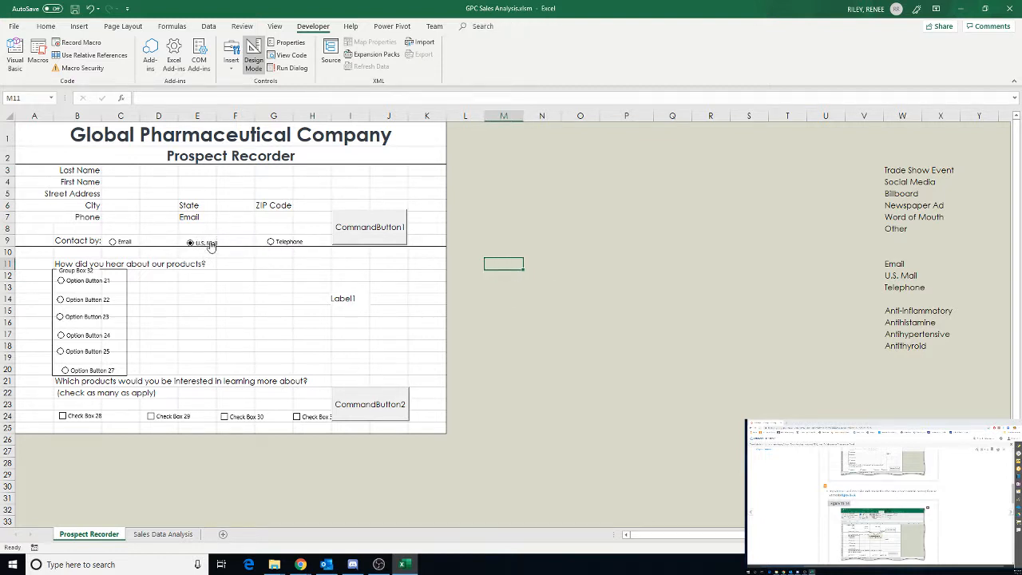
right_click(207, 244)
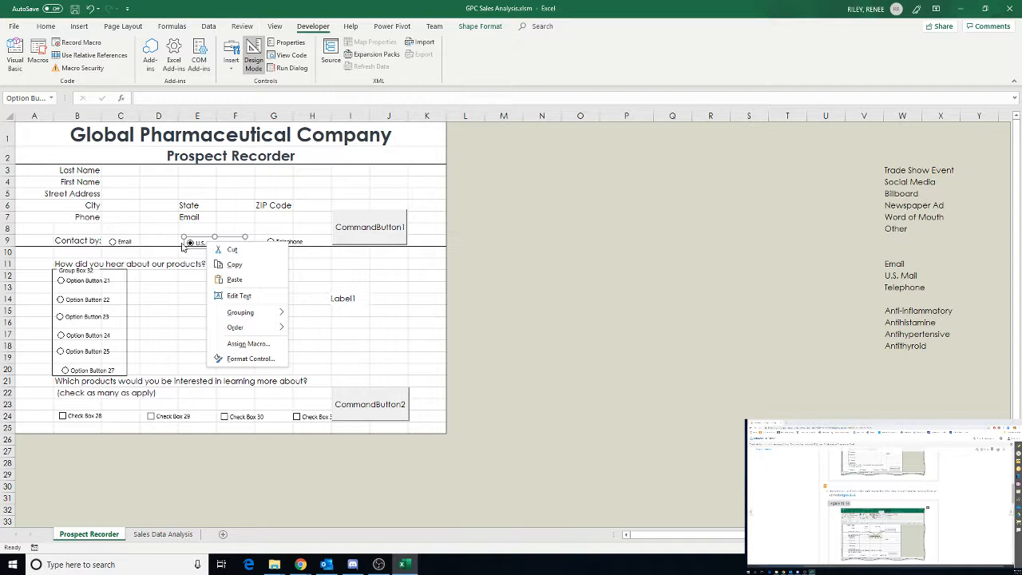
left_click(243, 238)
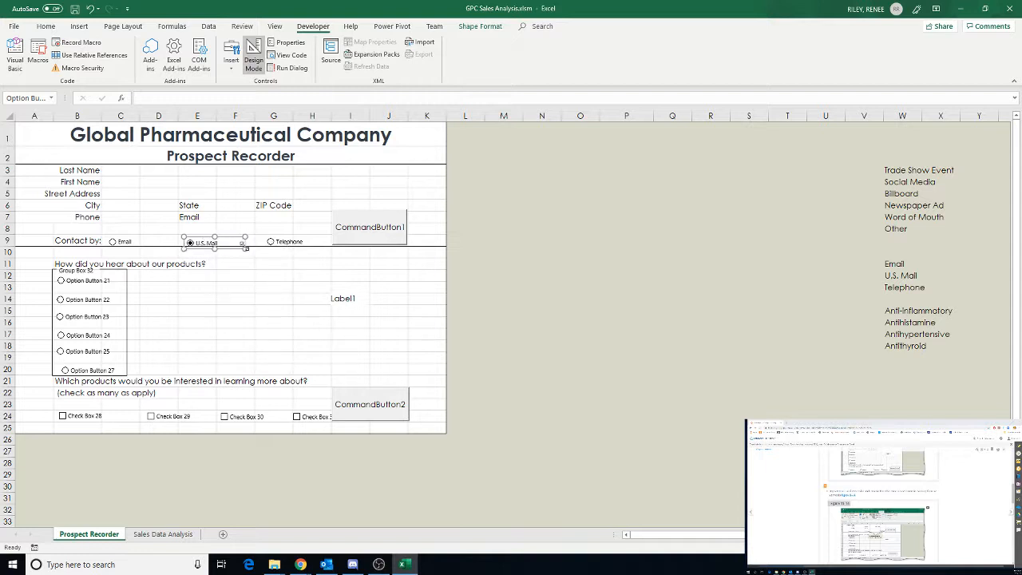
left_click_drag(245, 249, 182, 241)
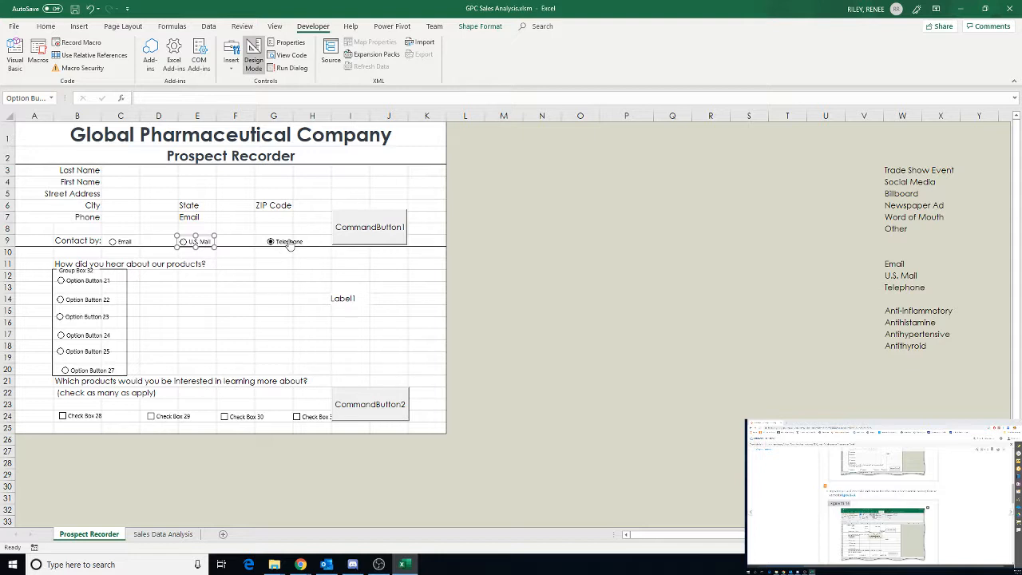
Resize the Telephone option button to fit its caption
right_click(289, 243)
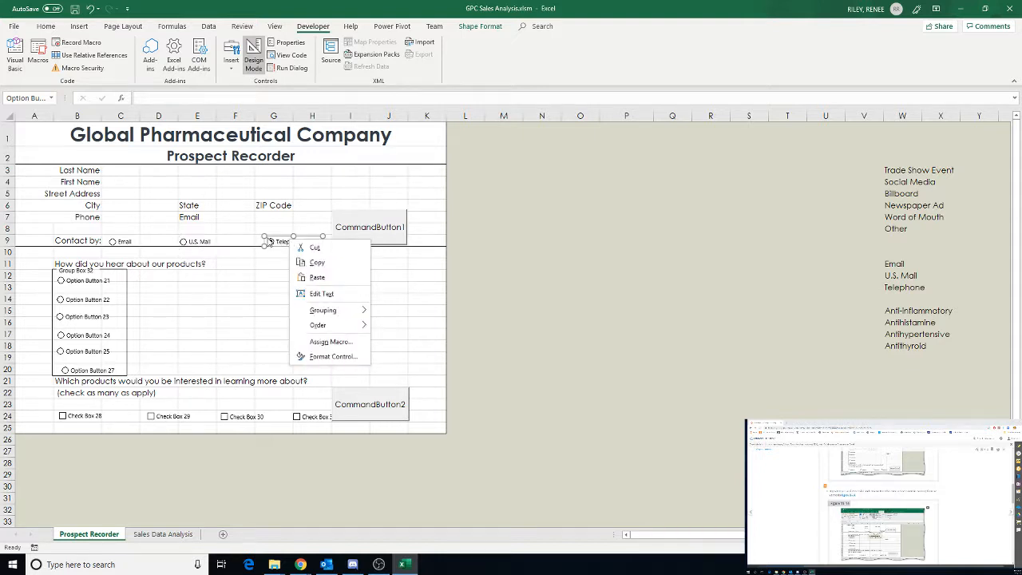
left_click(270, 241)
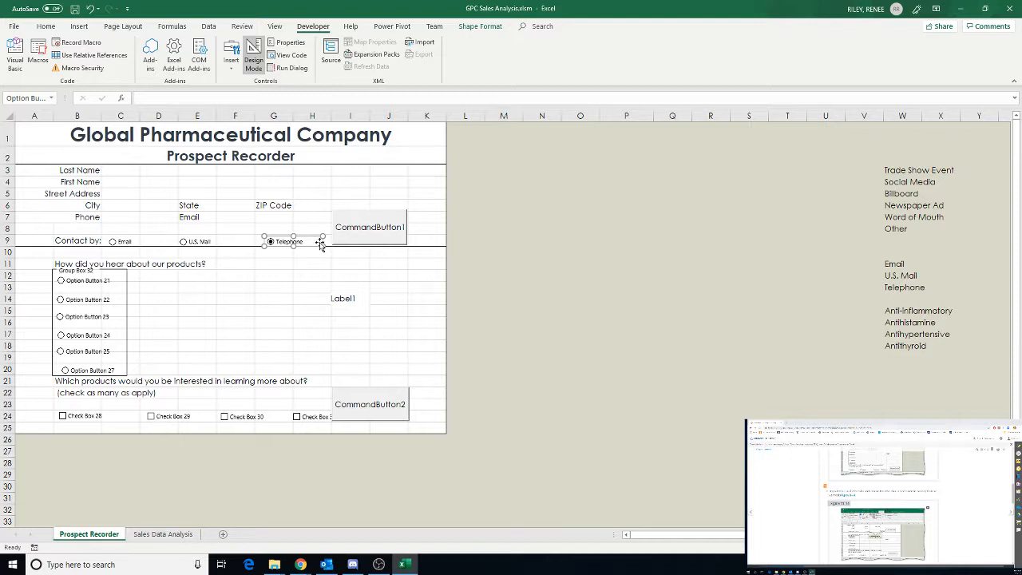
left_click_drag(320, 244, 260, 243)
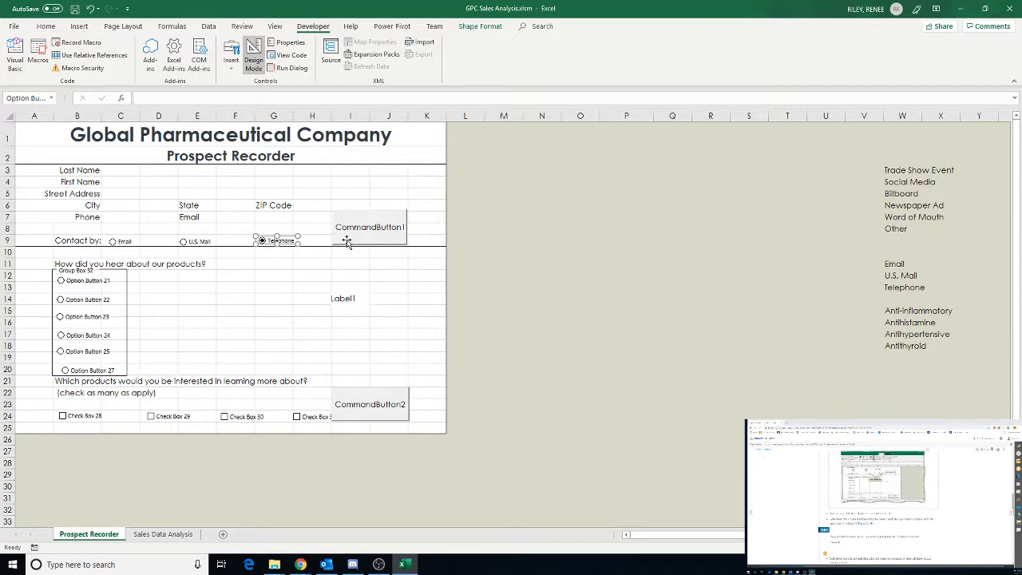
key("alt")
left_click_drag(299, 240, 333, 241)
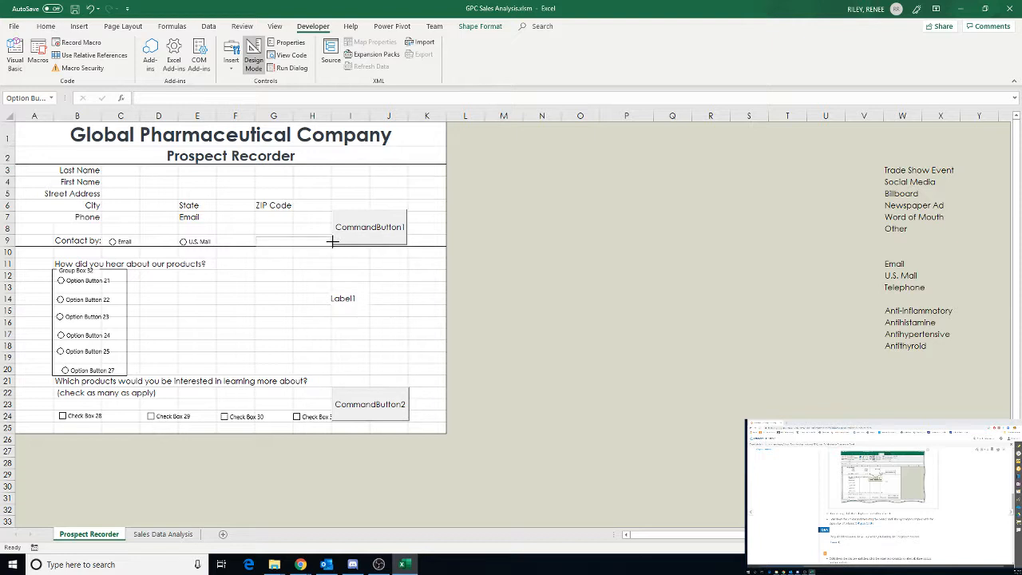
left_click_drag(333, 243, 333, 245)
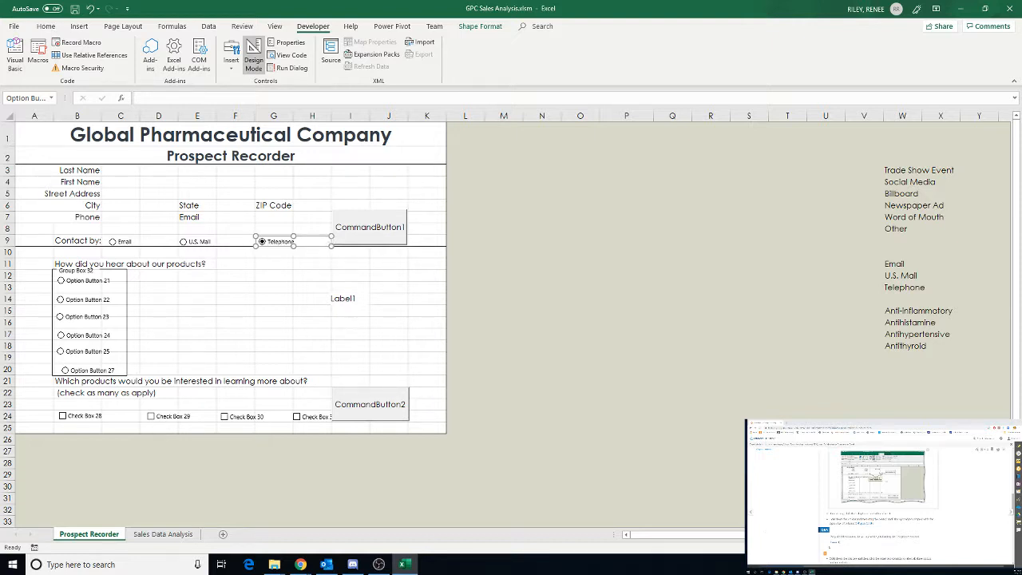
Move the Telephone option button to start at column H in row 9
left_click(839, 543)
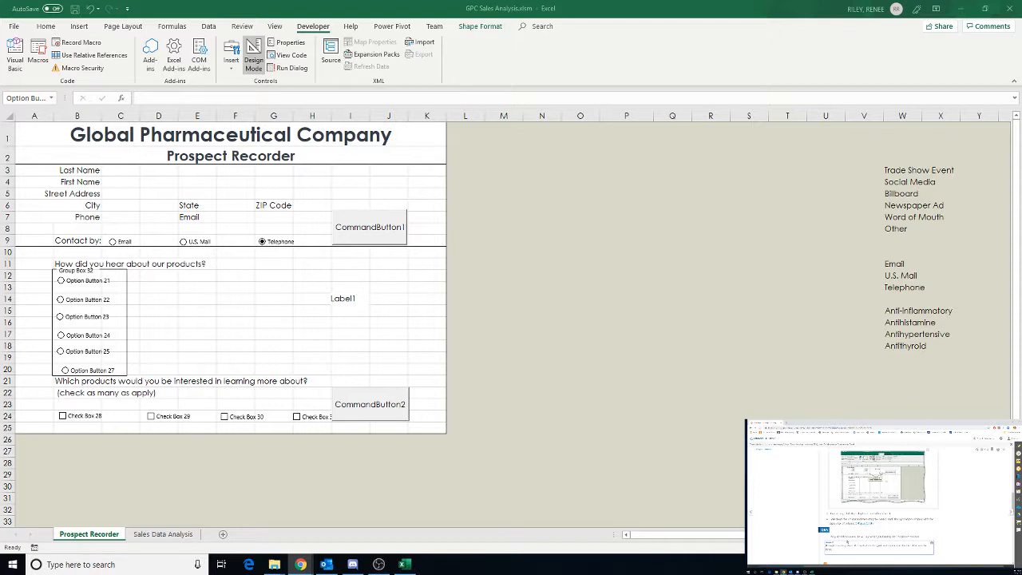
left_click(283, 242)
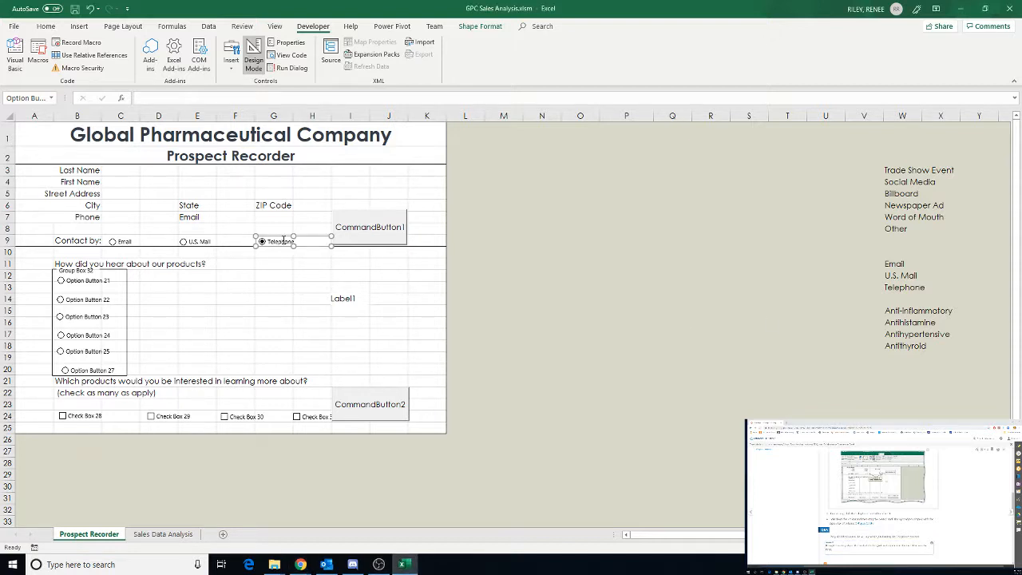
key("alt")
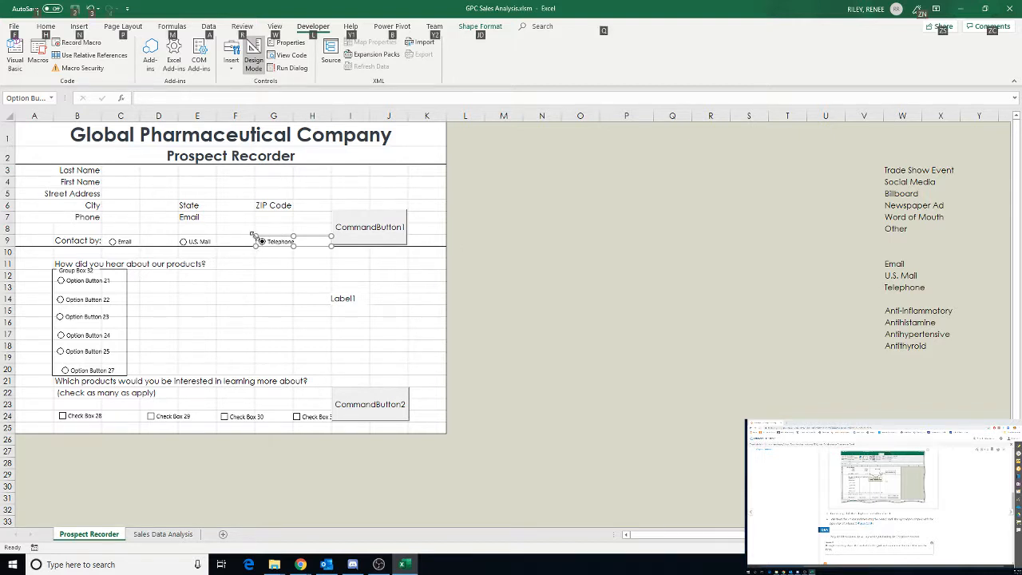
key("Escape")
key("Delete")
key("ctrl+z")
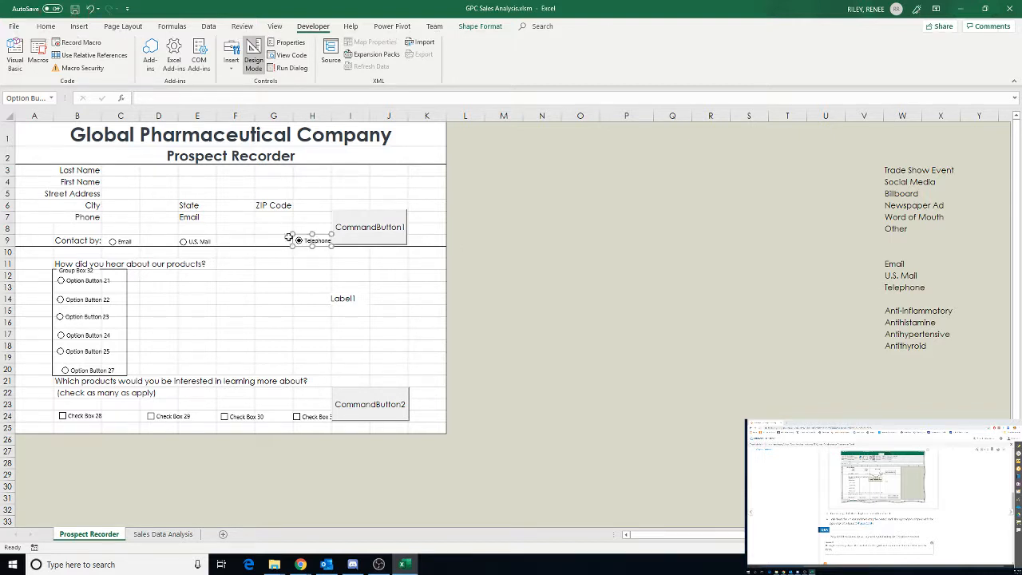
left_click(297, 279)
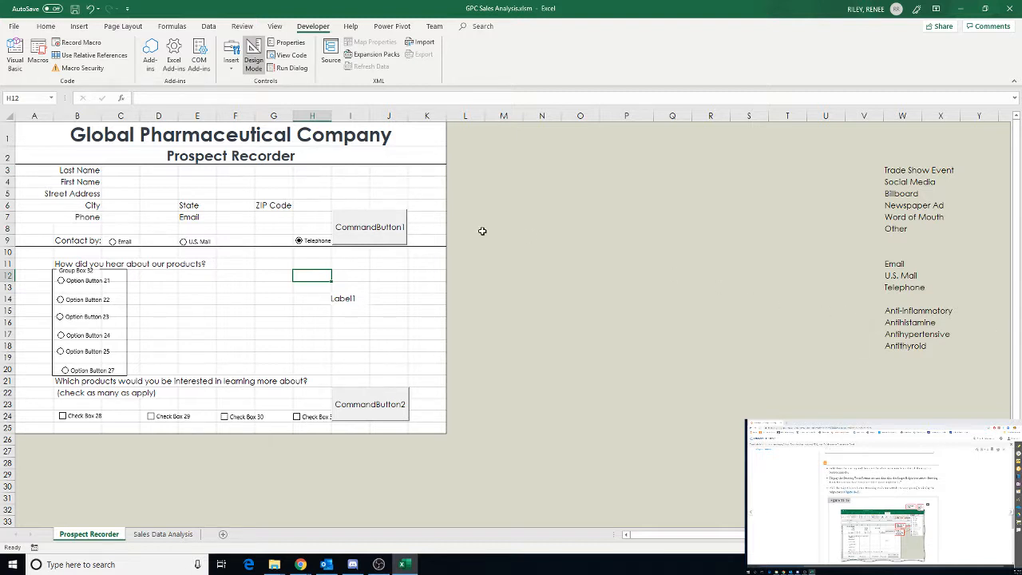
Cut the Email option button and paste it into cell C9
left_click(114, 243)
right_click(126, 244)
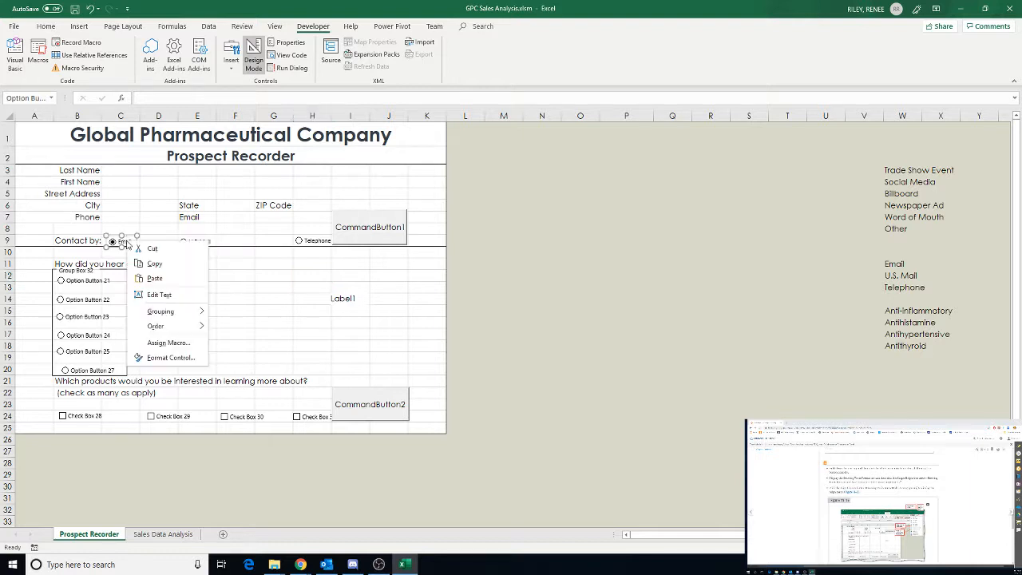
left_click(207, 248)
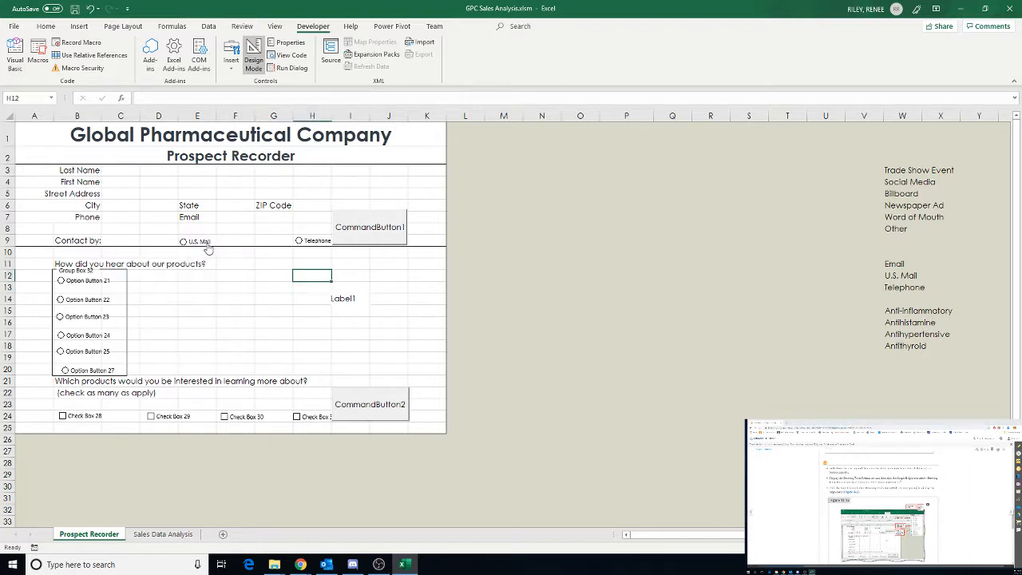
left_click(126, 244)
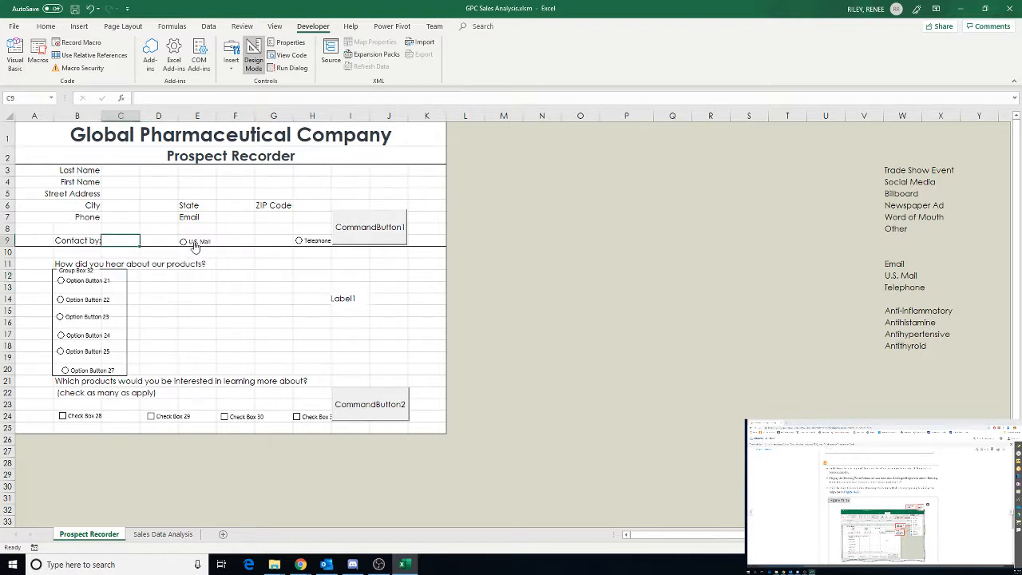
key("ctrl+v")
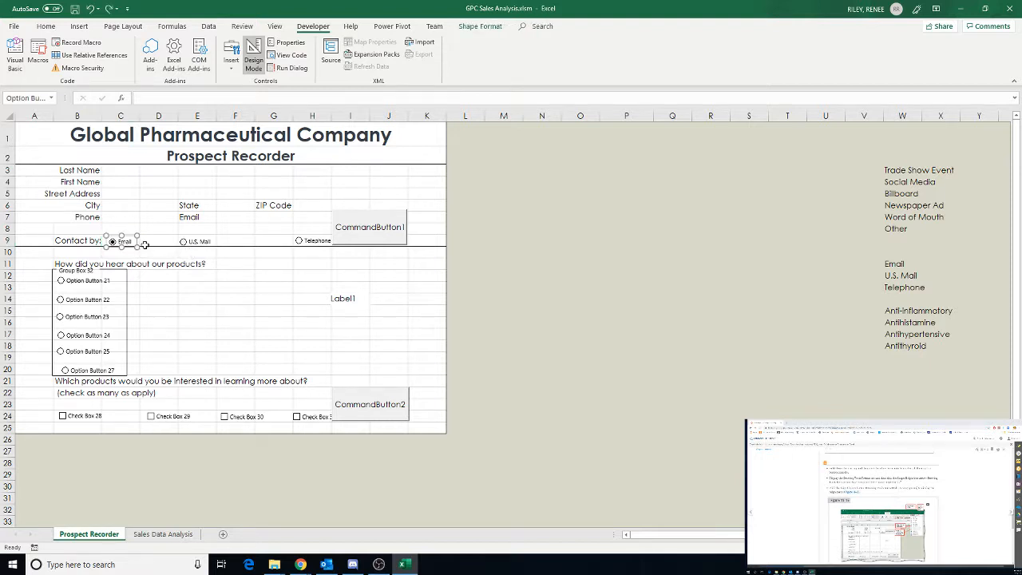
Select all three contact option buttons and set their height to 0.2"
left_click(192, 244, "ctrl")
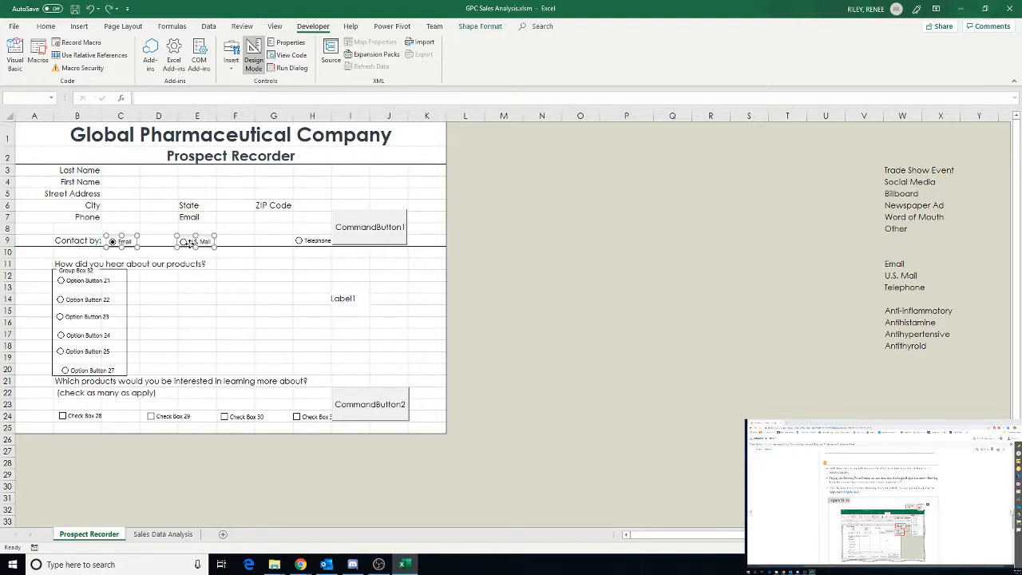
left_click(305, 241, "ctrl")
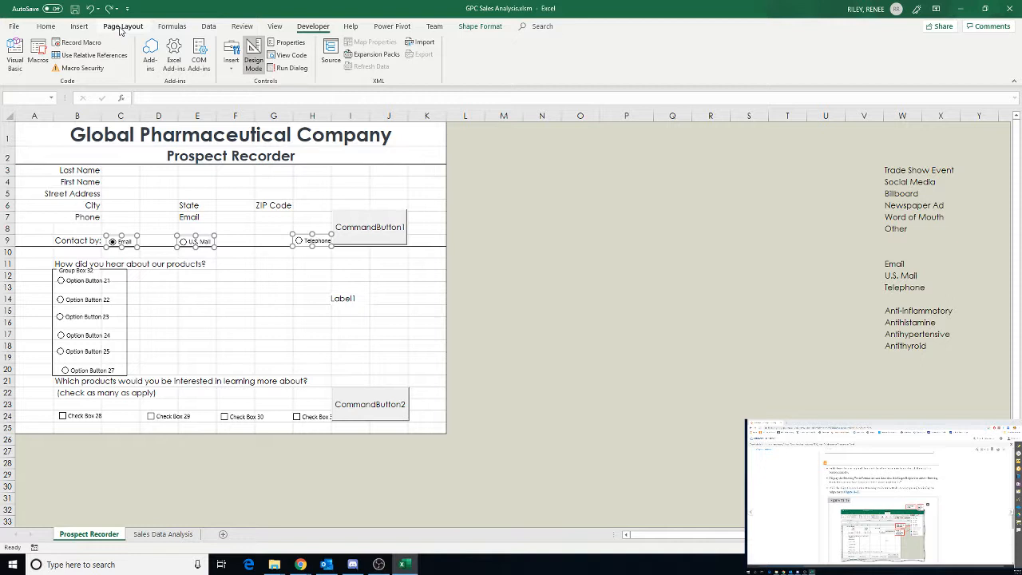
left_click(480, 27)
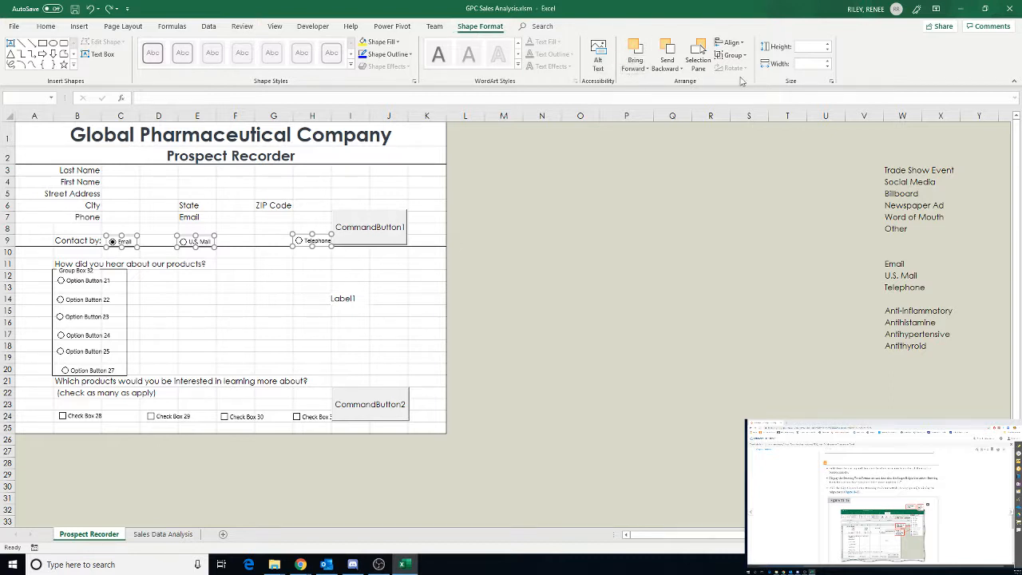
left_click(826, 49)
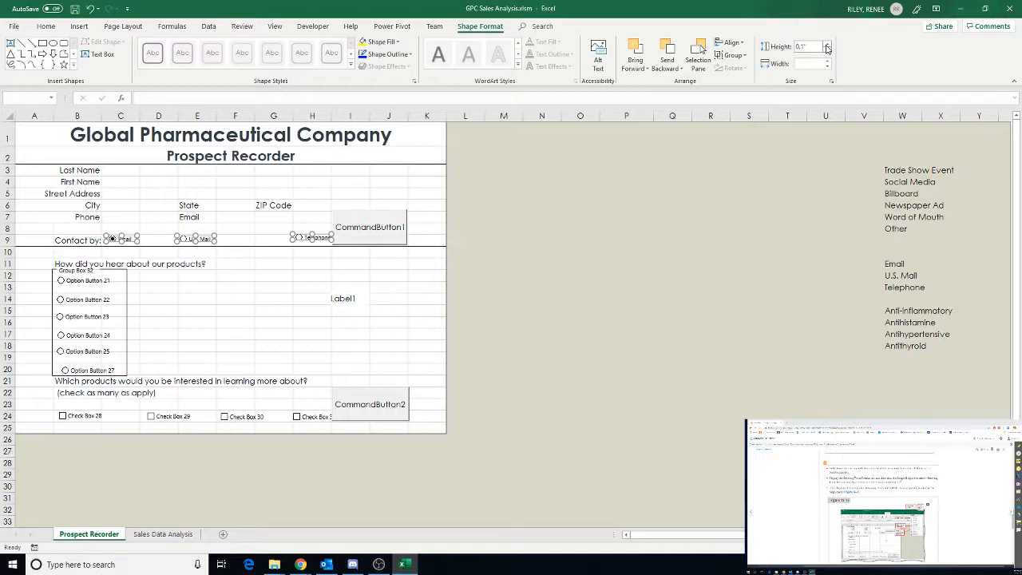
left_click(827, 44)
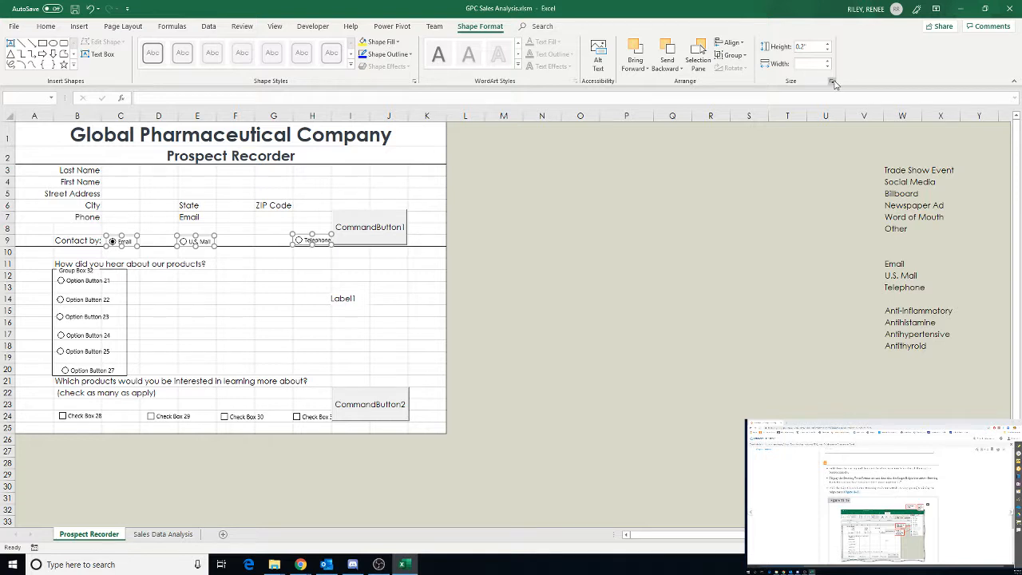
Align the three contact option buttons by their bottoms and distribute them horizontally
left_click(733, 43)
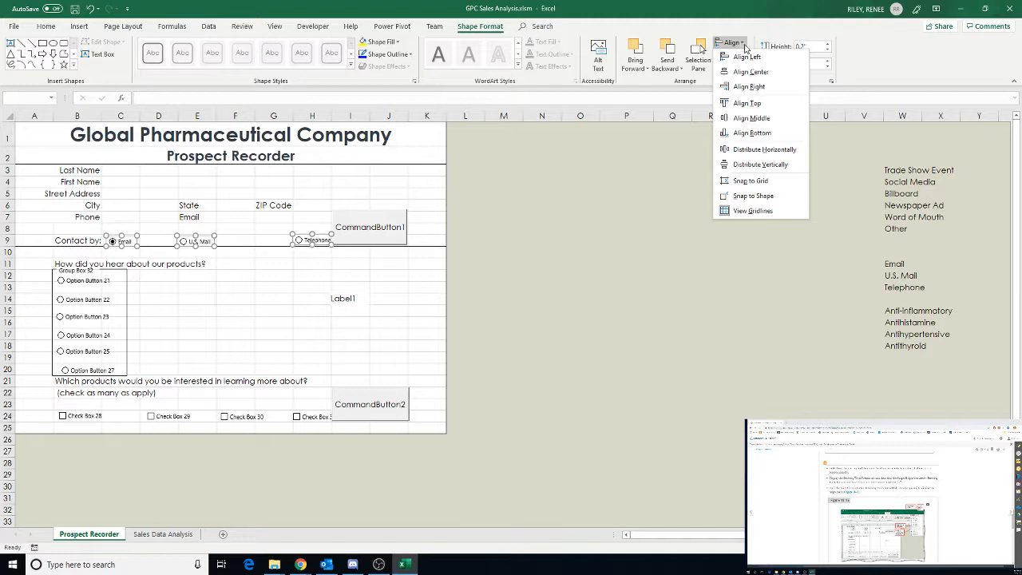
left_click(753, 133)
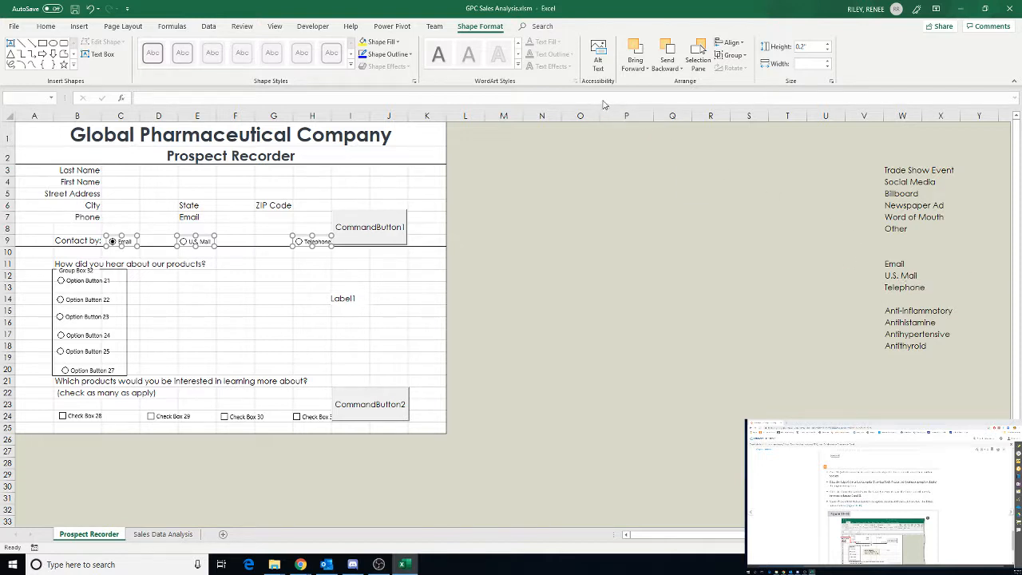
left_click(742, 44)
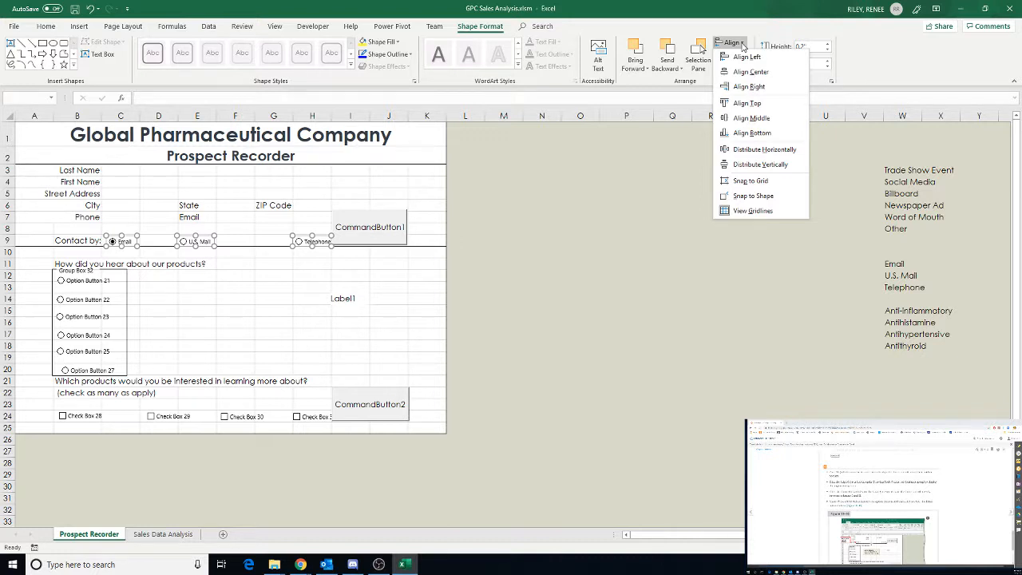
left_click(772, 152)
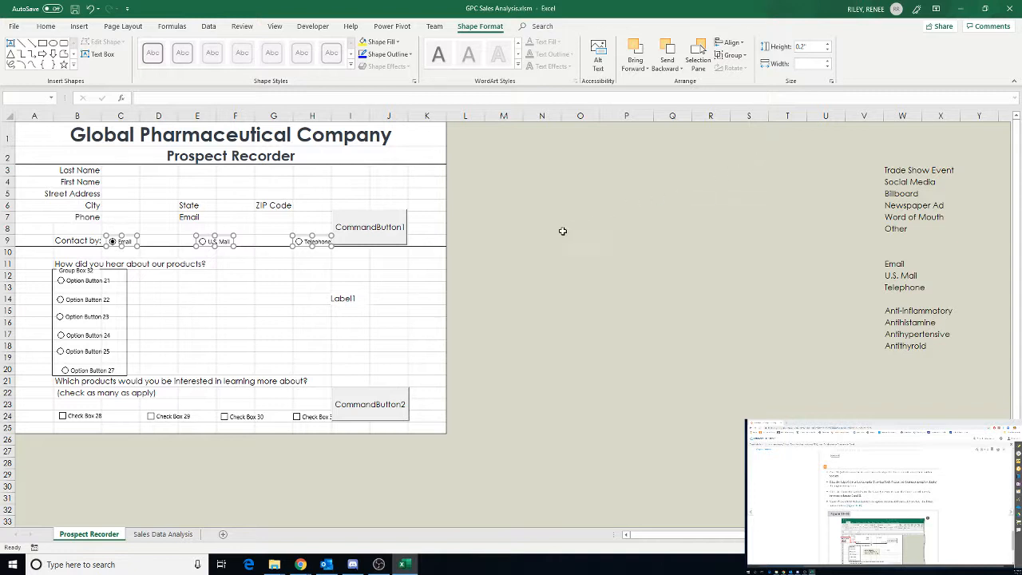
left_click(236, 268)
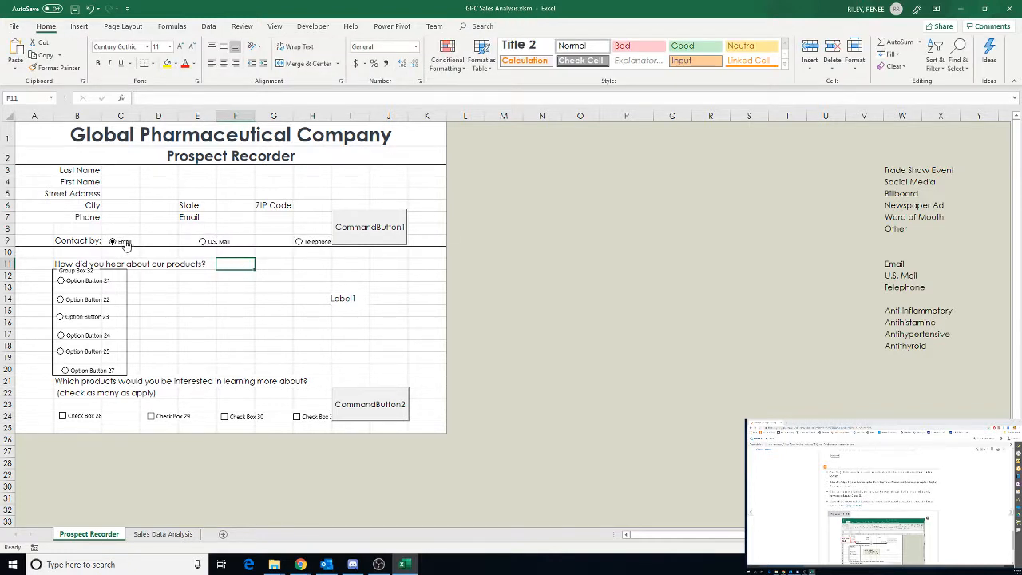
right_click(122, 244)
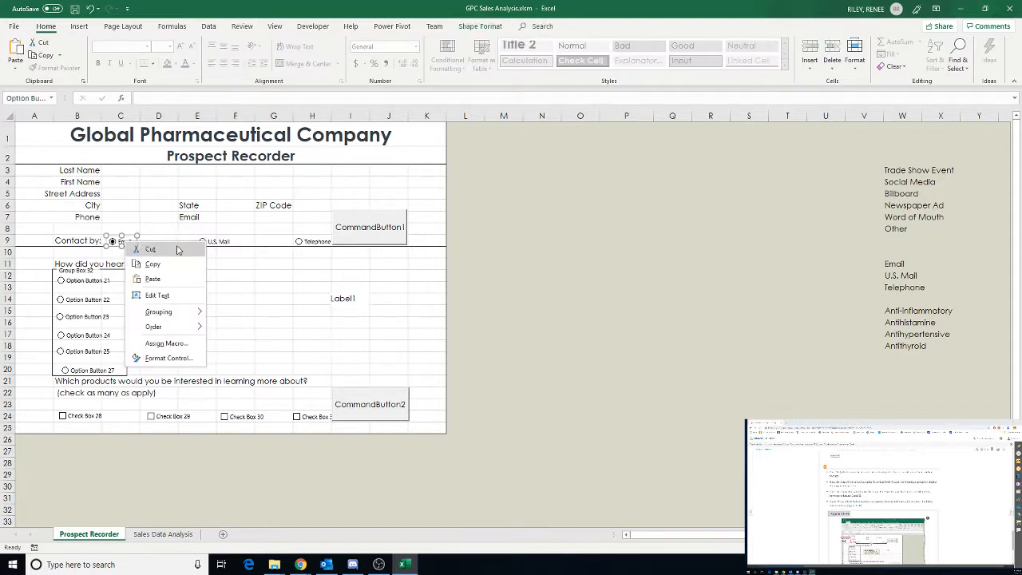
key("Escape")
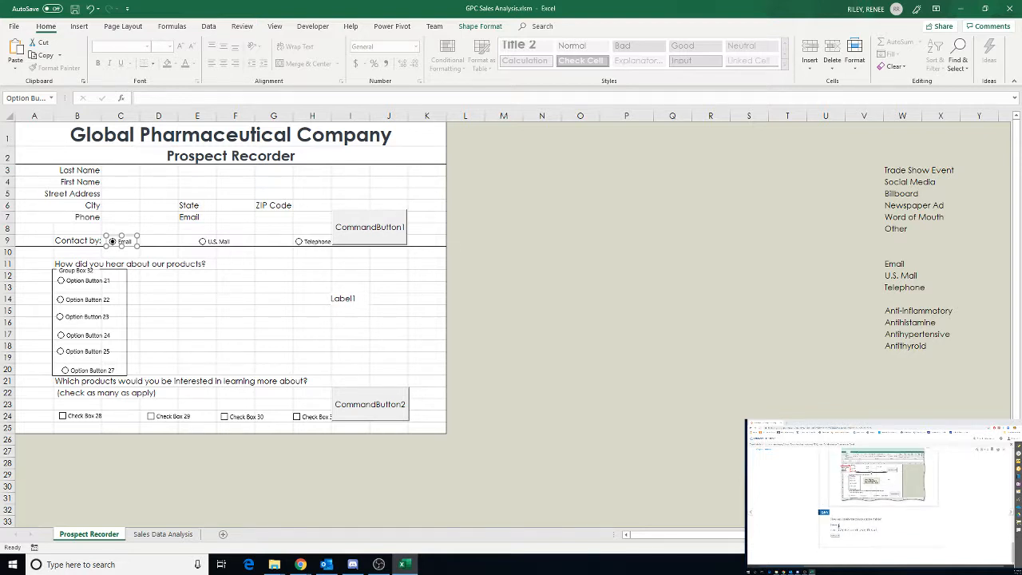
left_click(838, 525)
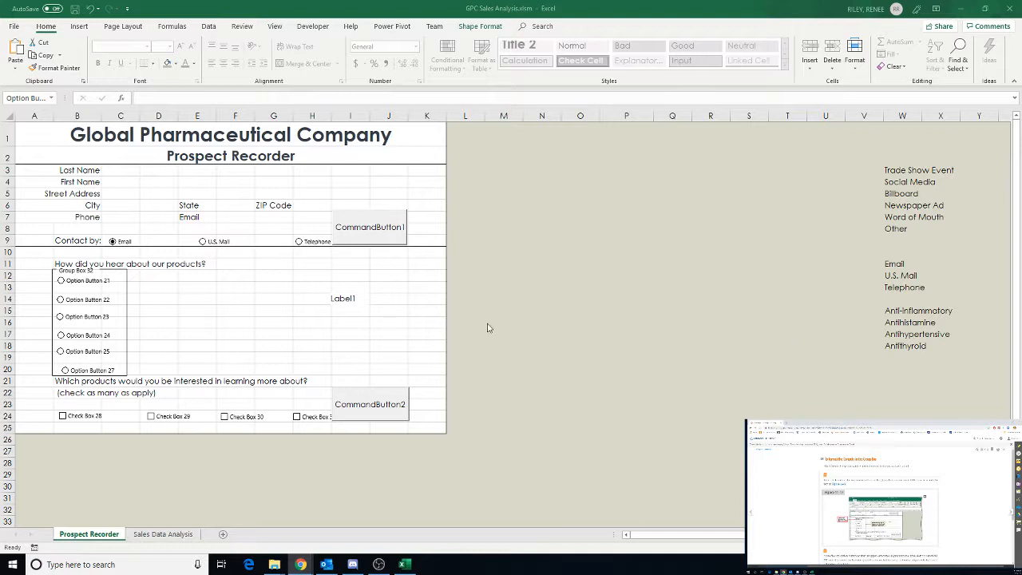
left_click(84, 285)
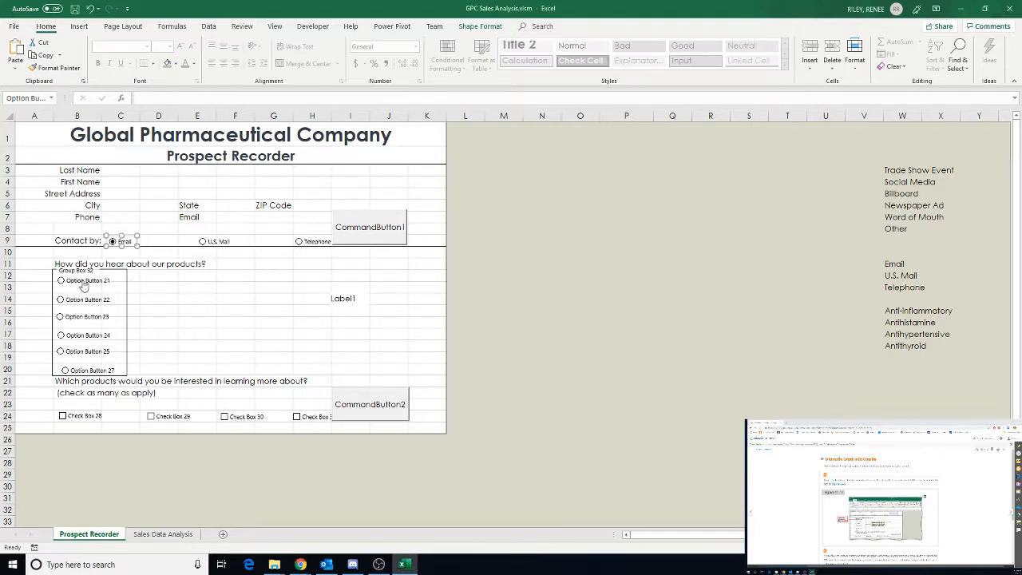
right_click(84, 286)
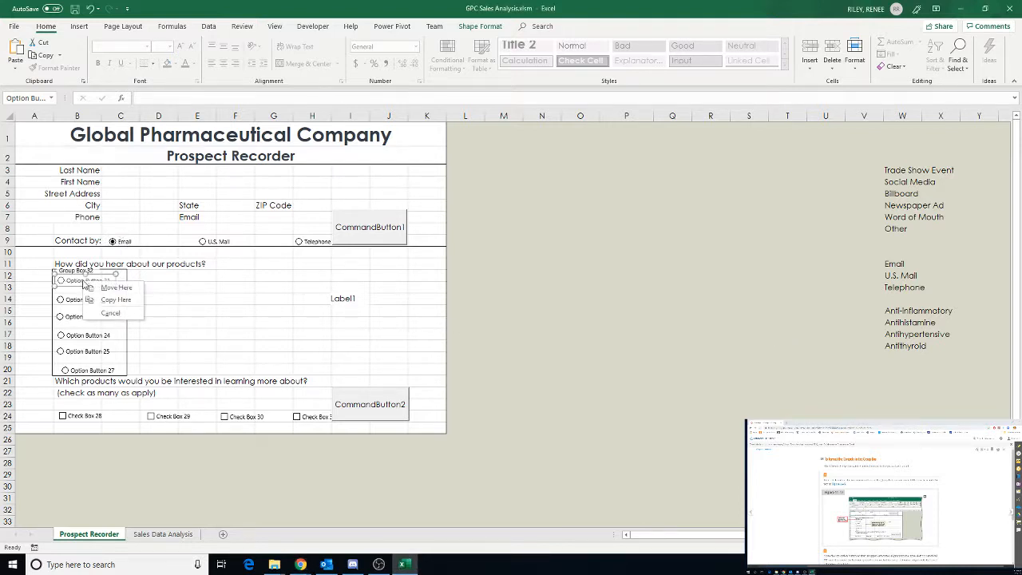
left_click(85, 282)
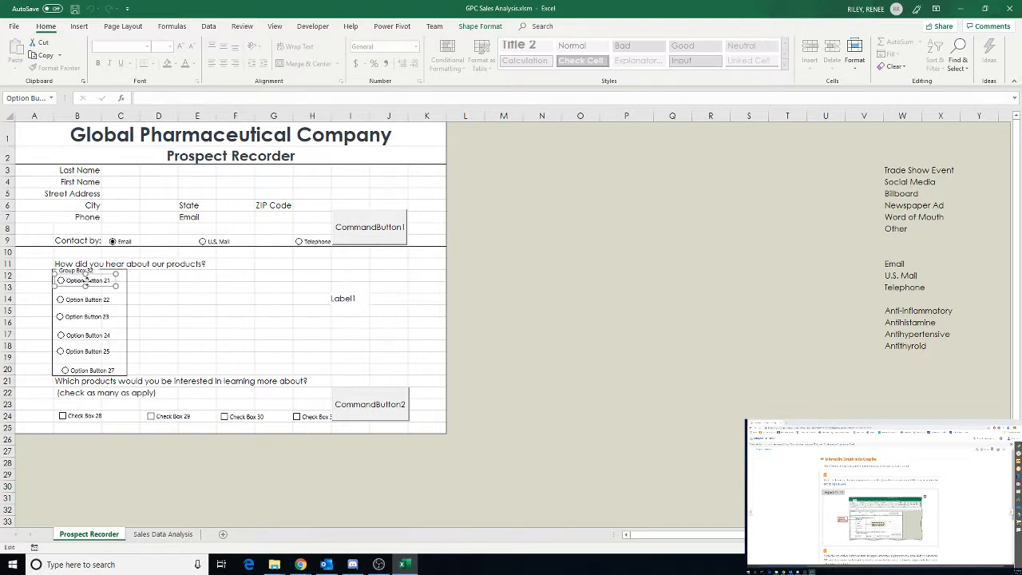
right_click(85, 277)
key("Escape")
Change the first product-source option button's caption to Trade Show Event
mouse_move(107, 280)
left_mouse_down()
mouse_move(69, 282)
mouse_move(114, 280)
left_mouse_up()
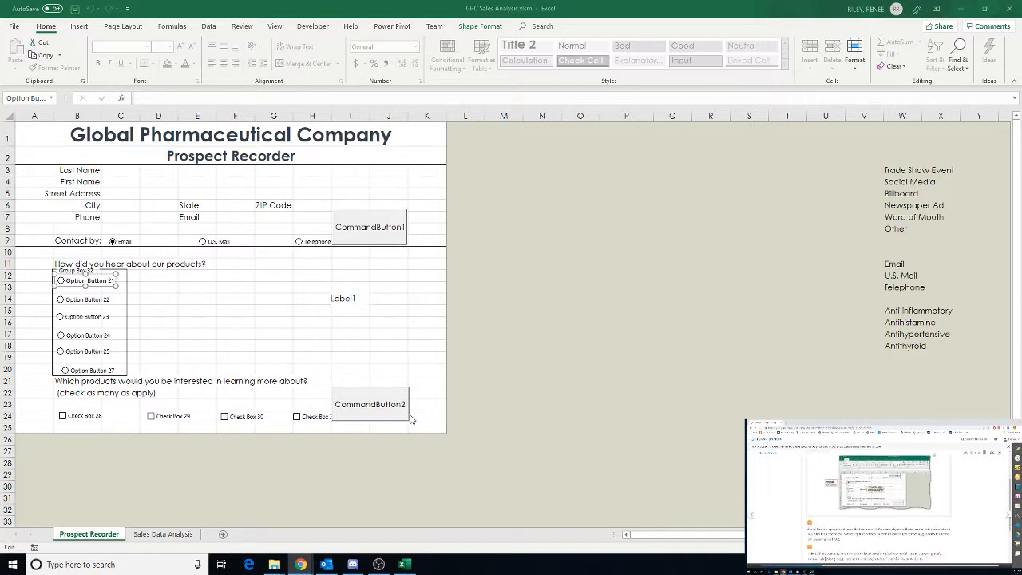
left_click(86, 280)
left_click(87, 281)
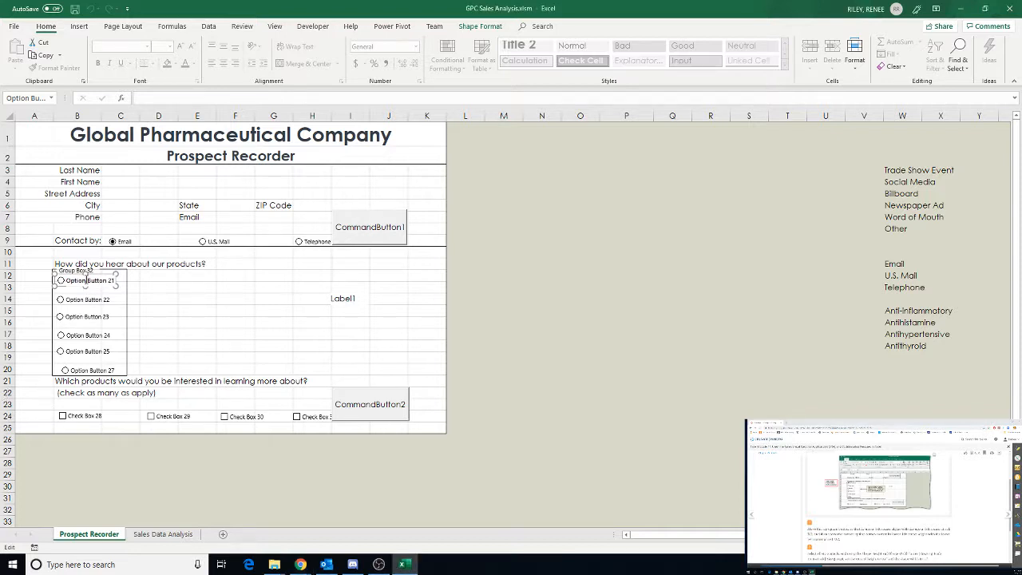
left_click(67, 281)
left_click_drag(67, 281, 118, 284)
type("Trade Show Event")
Select the caption text of the second product-source option button for editing
left_click(91, 299)
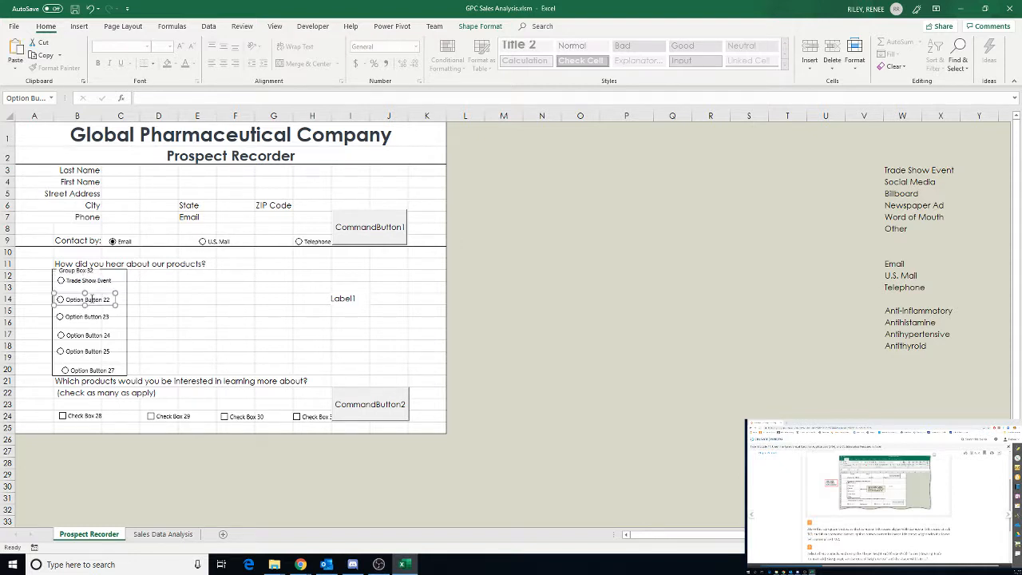
mouse_move(113, 299)
left_mouse_down()
mouse_move(67, 297)
mouse_move(117, 300)
left_mouse_up()
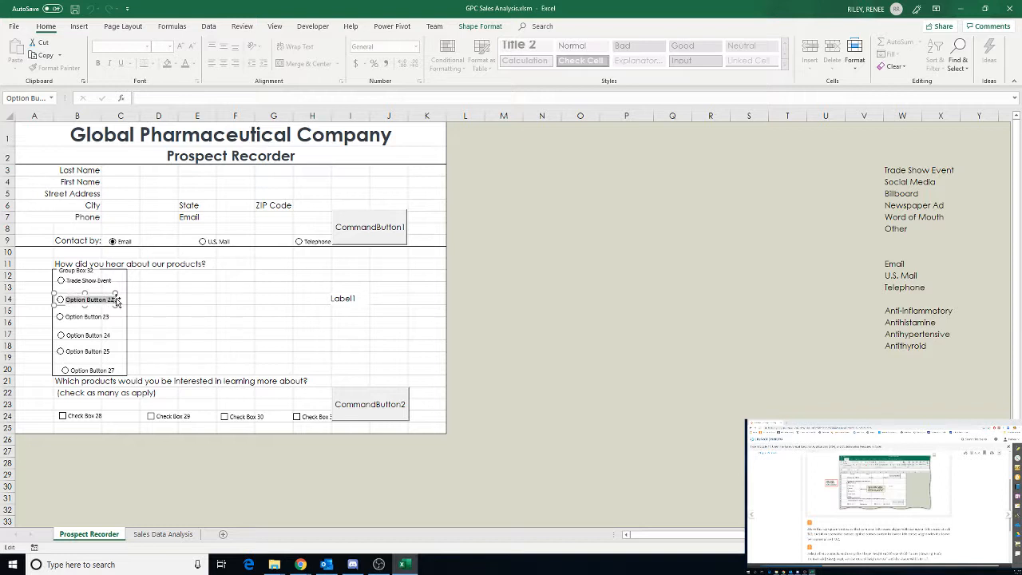
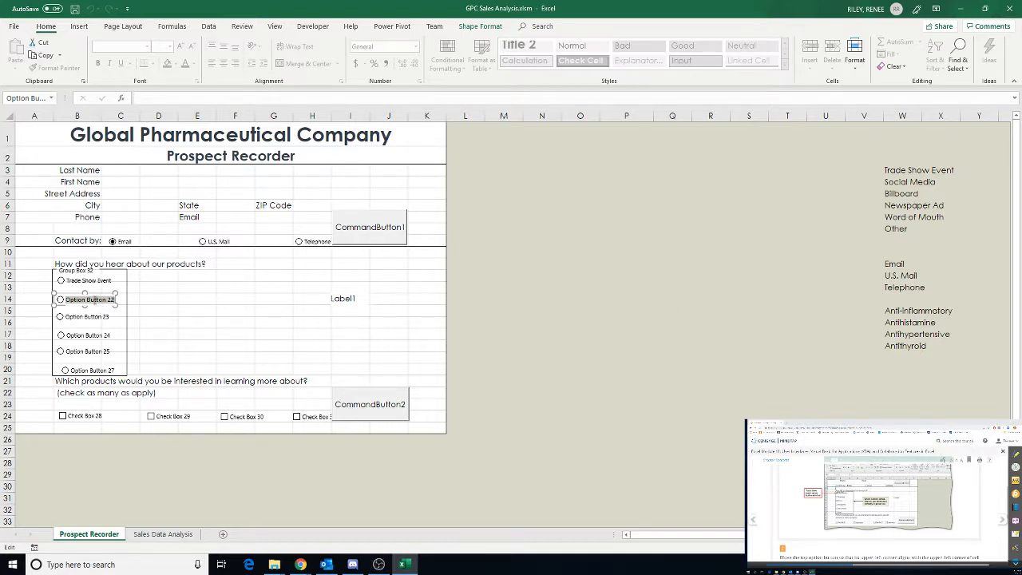
Change the second product-source option button's caption to Social Media
left_click(91, 301)
left_click_drag(64, 300, 122, 300)
type("Social Media")
Change the third product-source option button's caption to Billboard
left_click(85, 319)
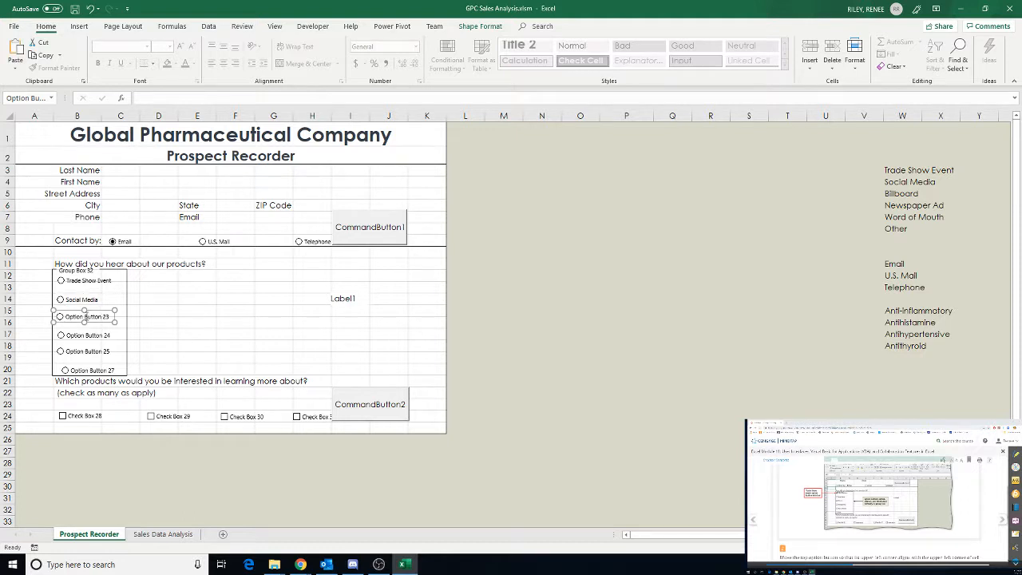
left_click(67, 317)
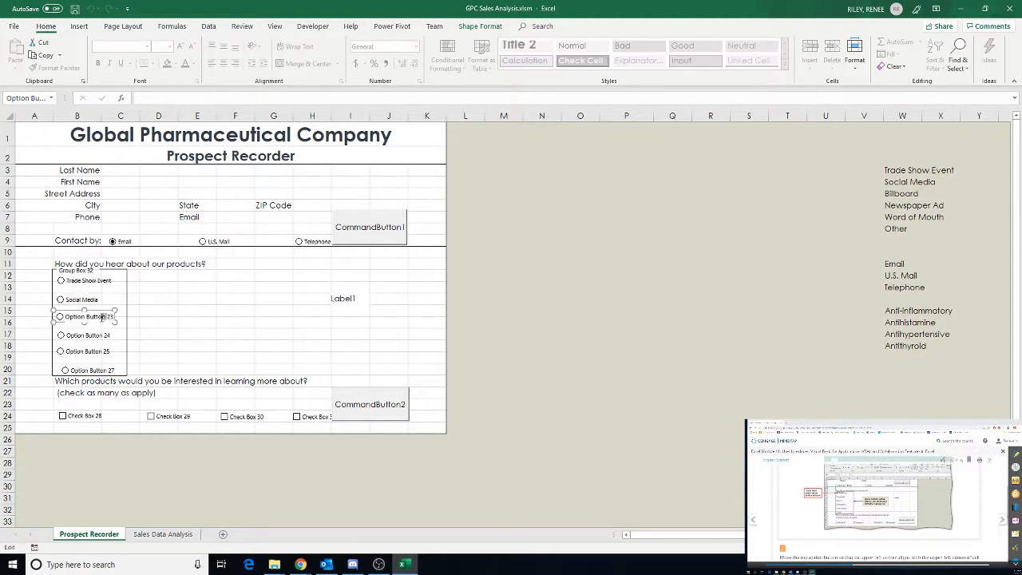
left_click_drag(102, 317, 65, 322)
type("Billboard")
key("Delete")
key("Delete")
Change the fourth product-source option button's caption to Newspaper Ad
left_click(84, 336, "ctrl")
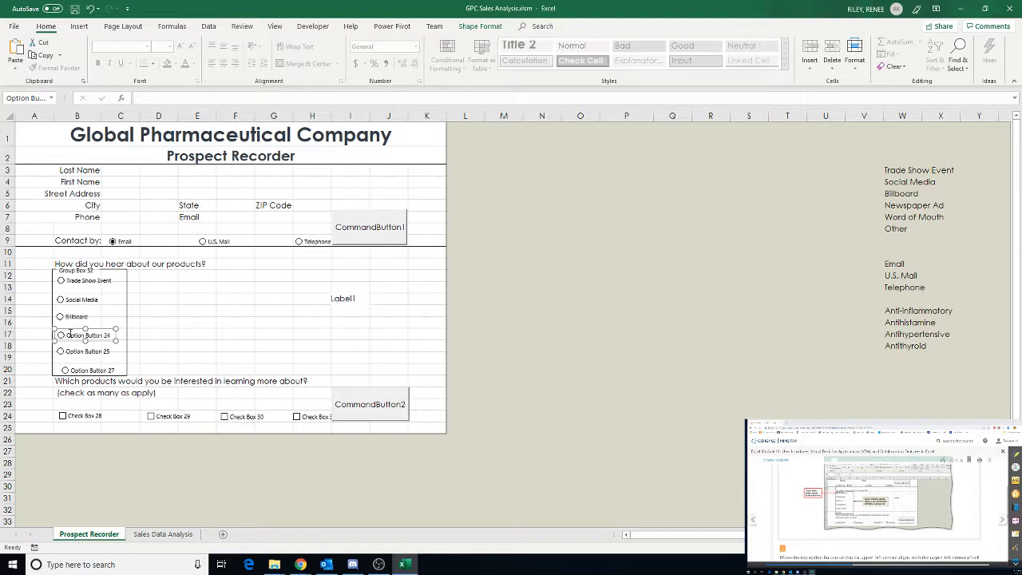
left_click(70, 335)
left_click_drag(71, 336, 120, 335)
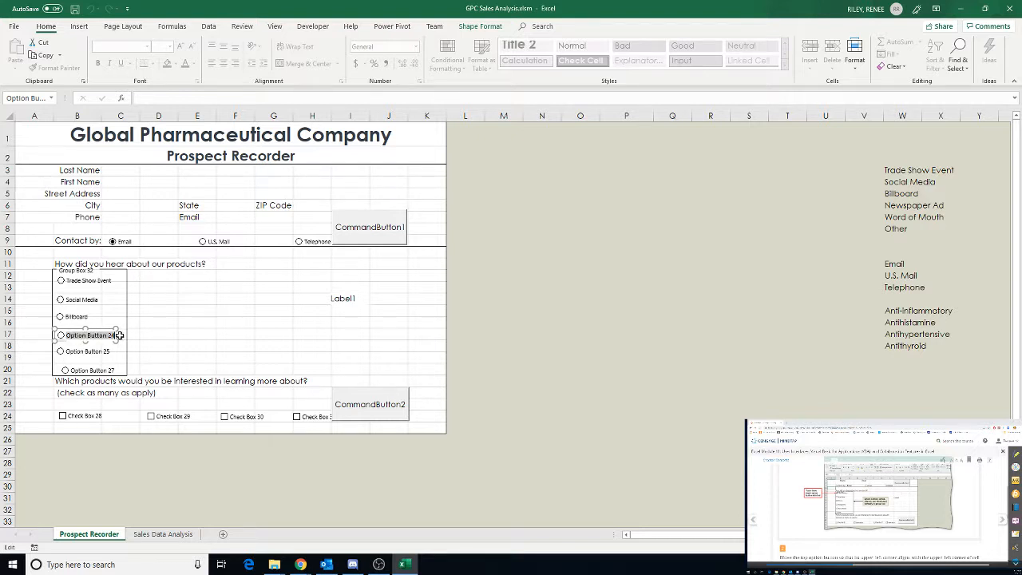
type("Newspaper Ad")
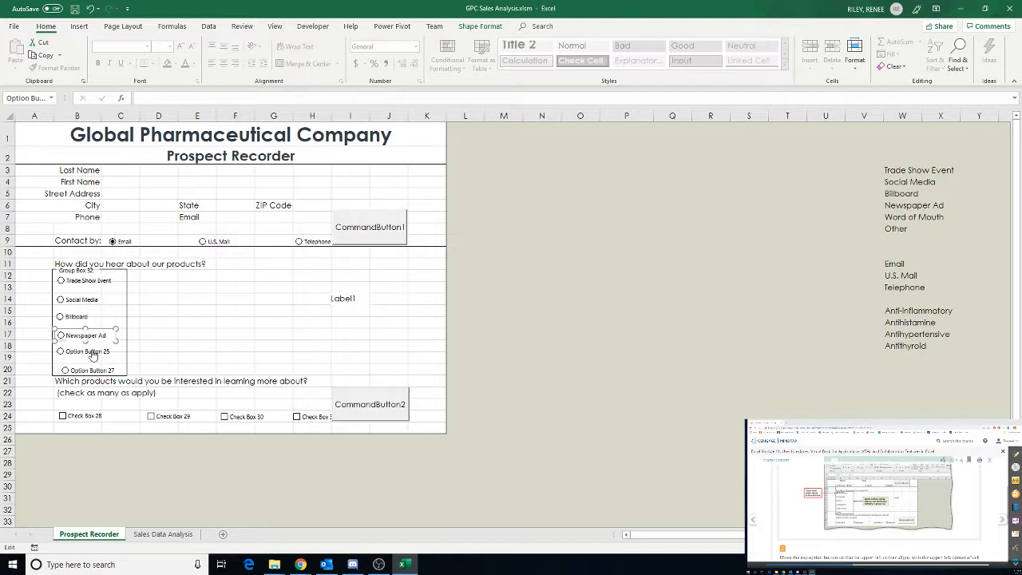
Change the fifth product-source option button's caption to Word of Mouth
left_click(87, 351)
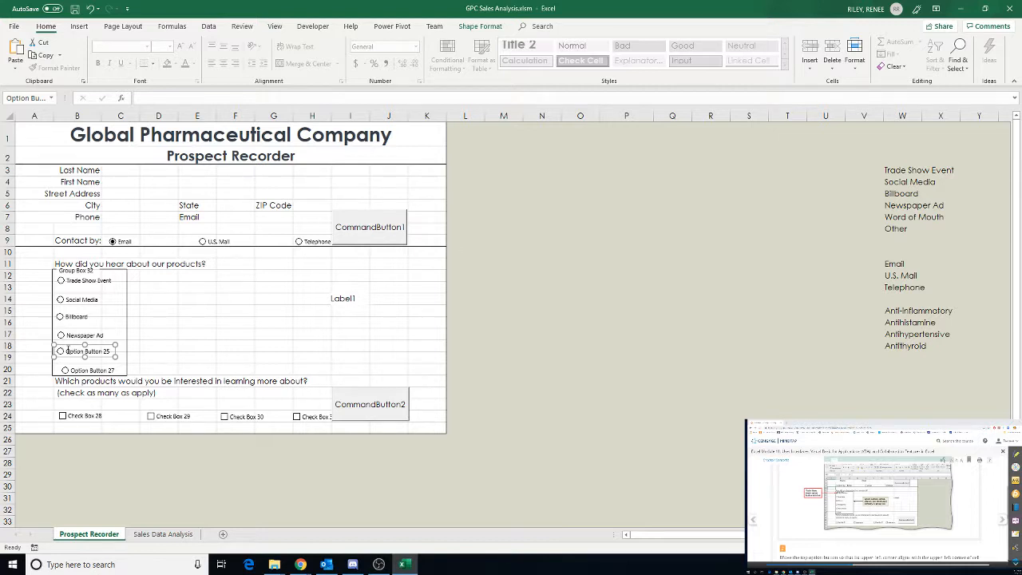
left_click(69, 351)
left_click_drag(106, 352, 63, 353)
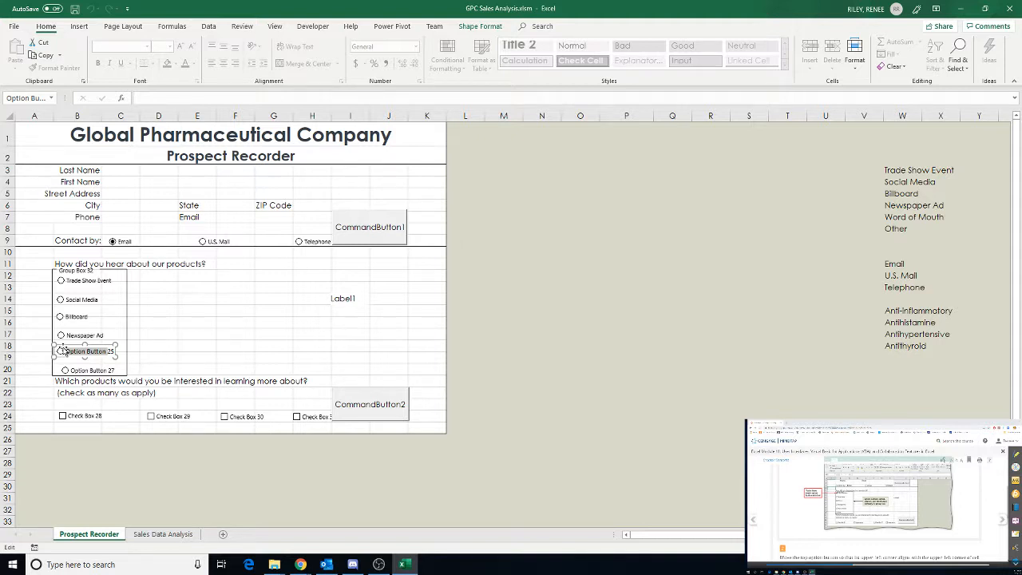
type("Word of Mouth")
key("Delete")
key("Delete")
Change the last product-source option button's caption to Other
left_click(82, 372)
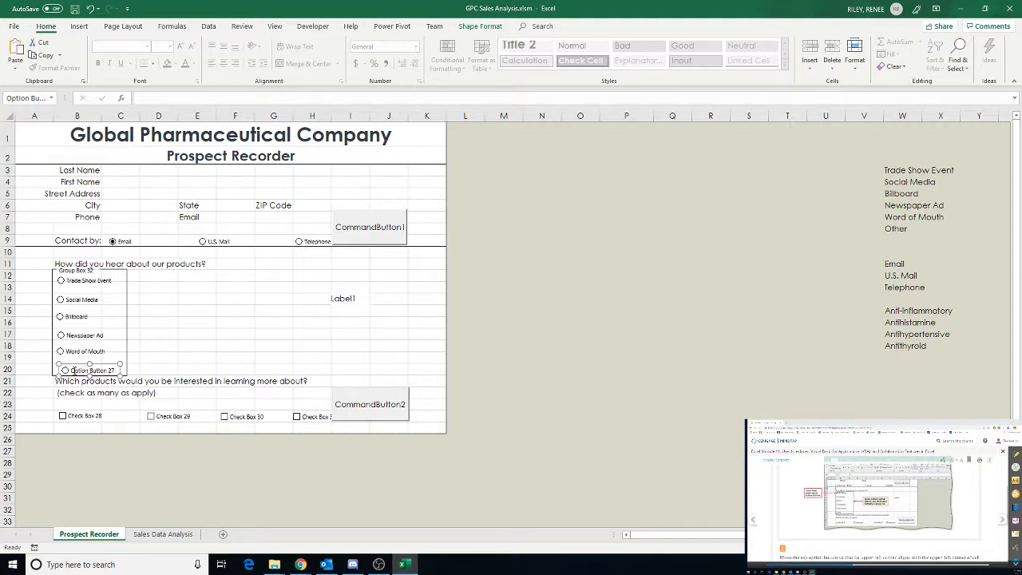
left_click(73, 371)
left_click_drag(114, 371, 73, 370)
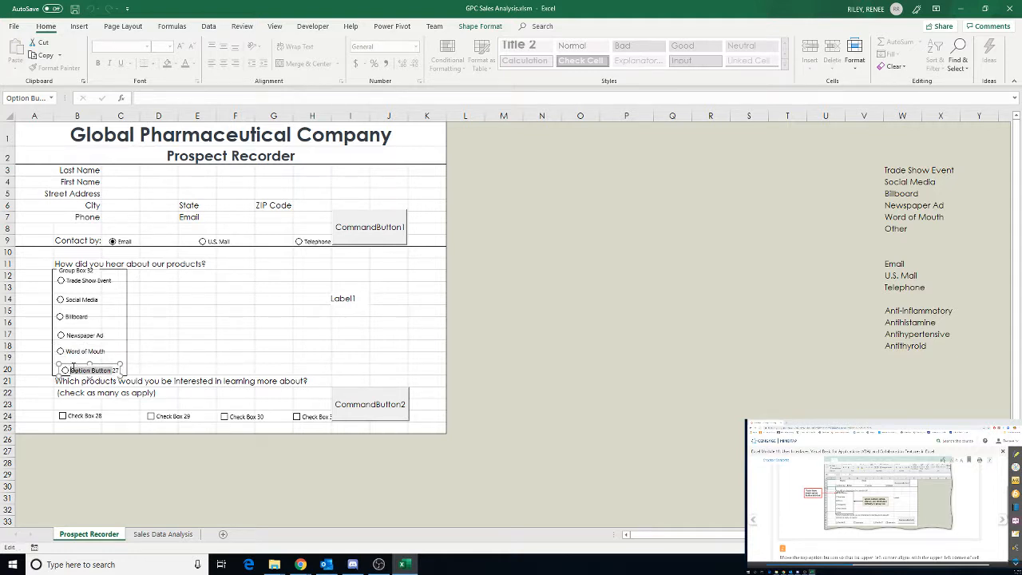
type("Other")
left_click(163, 346)
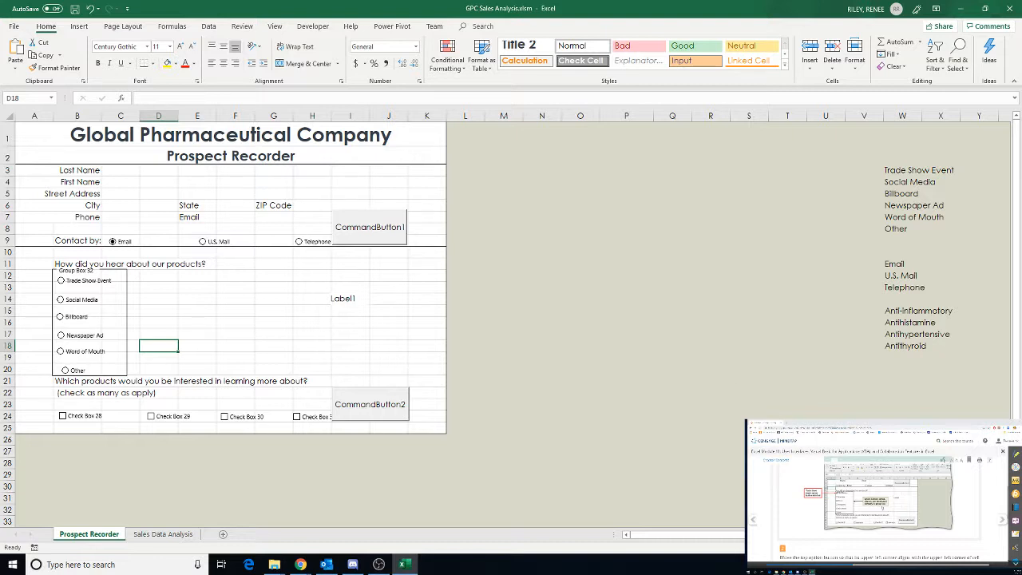
Move the Trade Show Event option button so its upper-left corner aligns with the upper-left corner of cell B12
scroll(883, 508, "down", 3)
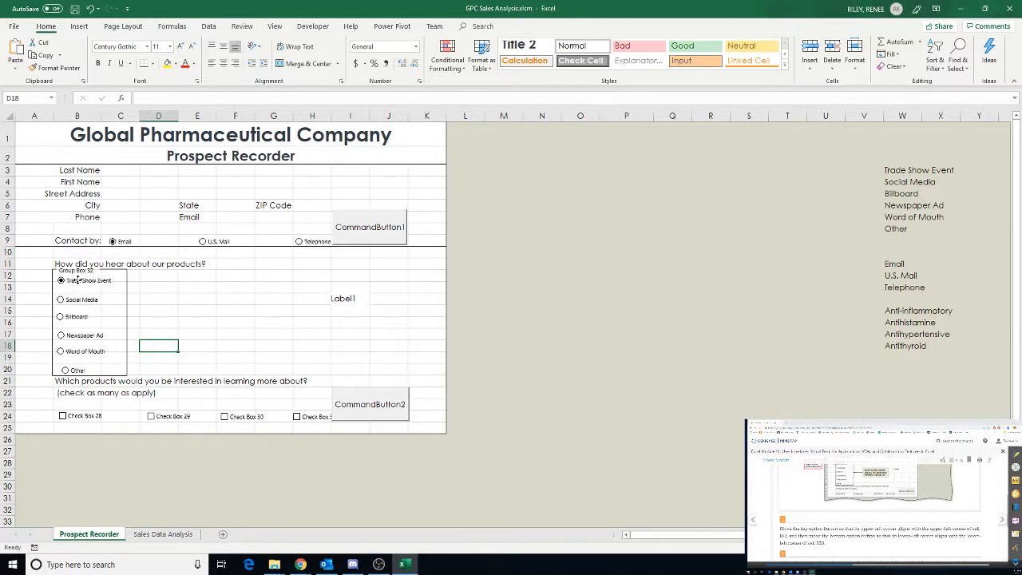
right_click(78, 281)
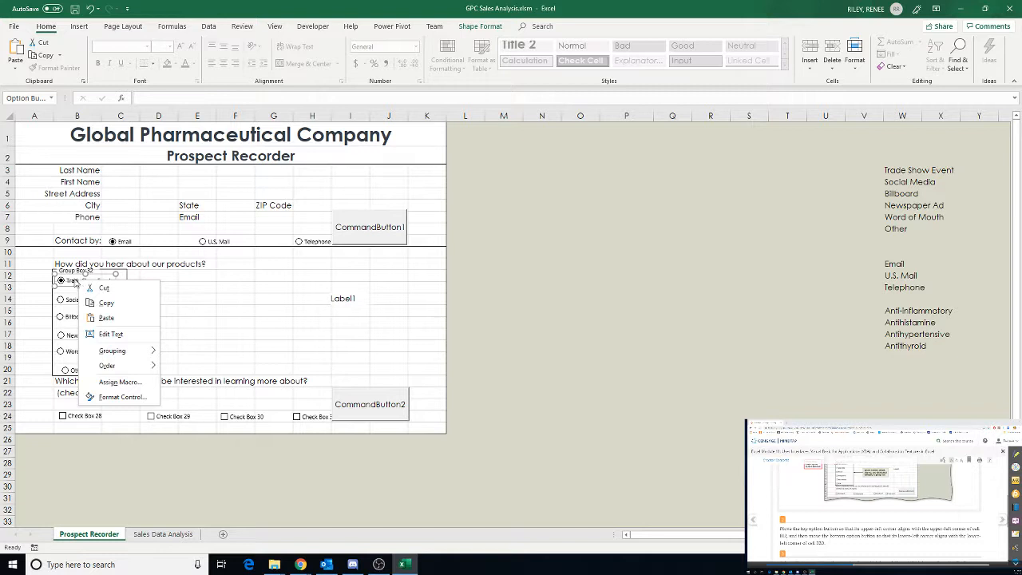
left_click(62, 280)
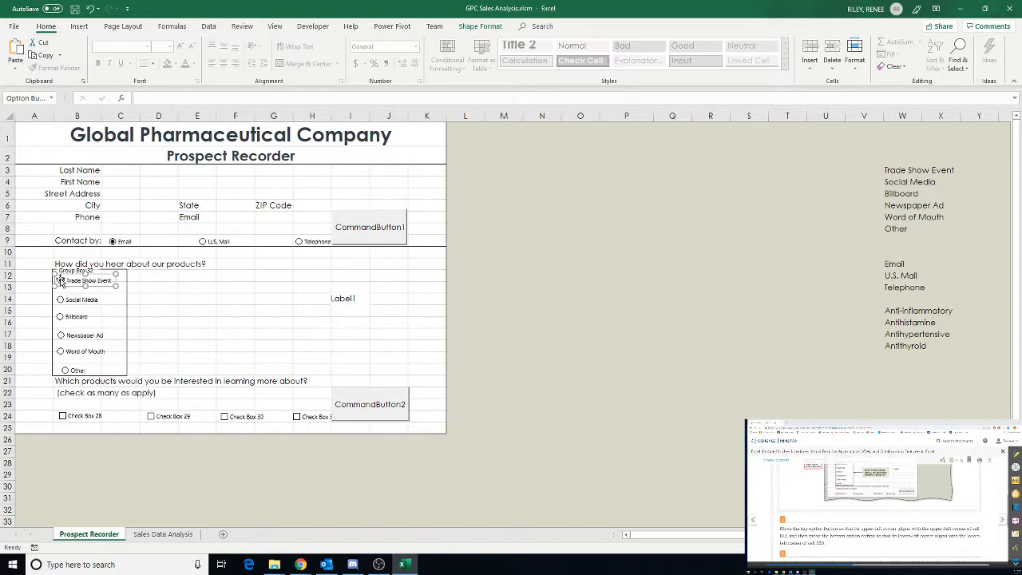
left_click_drag(57, 277, 58, 275)
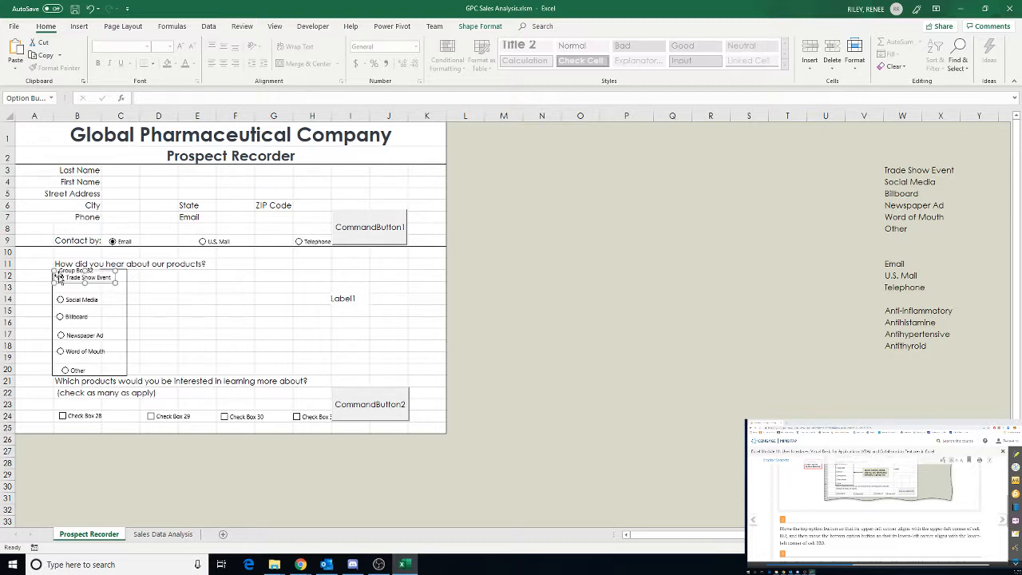
Move the Other option button so its lower-left corner aligns with the lower-left corner of cell B20
left_click(65, 372)
right_click(80, 371)
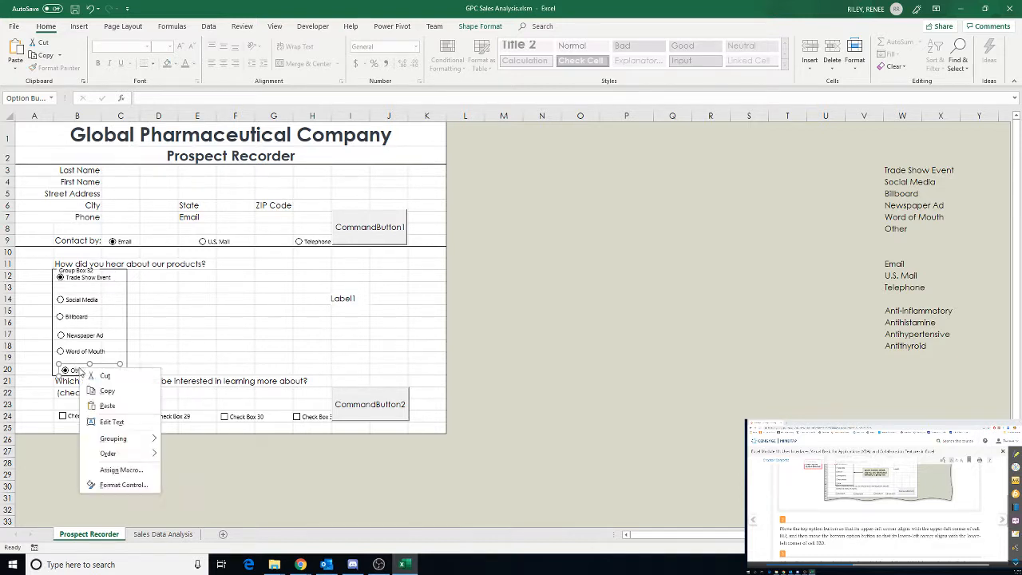
key("Escape")
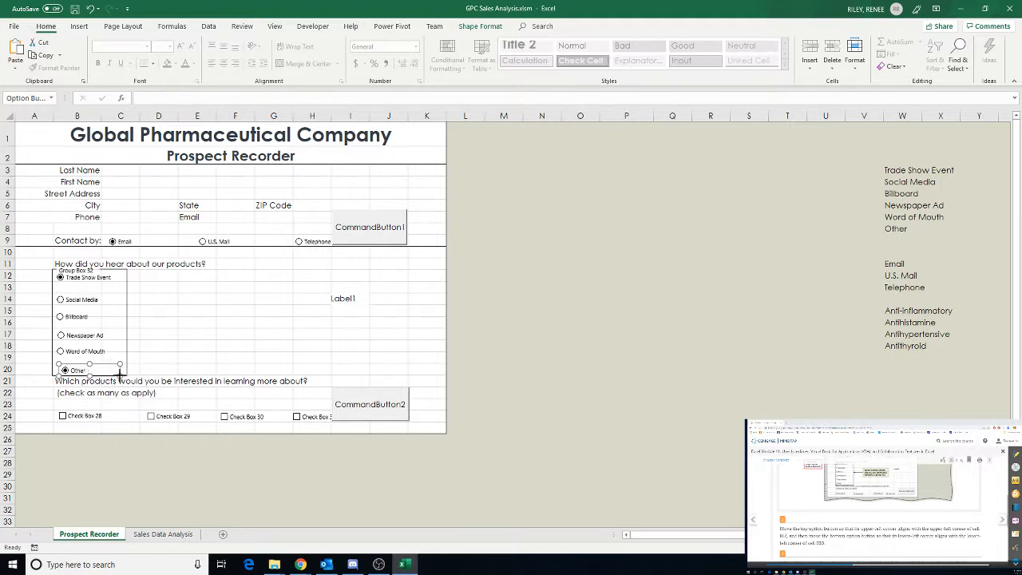
left_click_drag(120, 372, 52, 362)
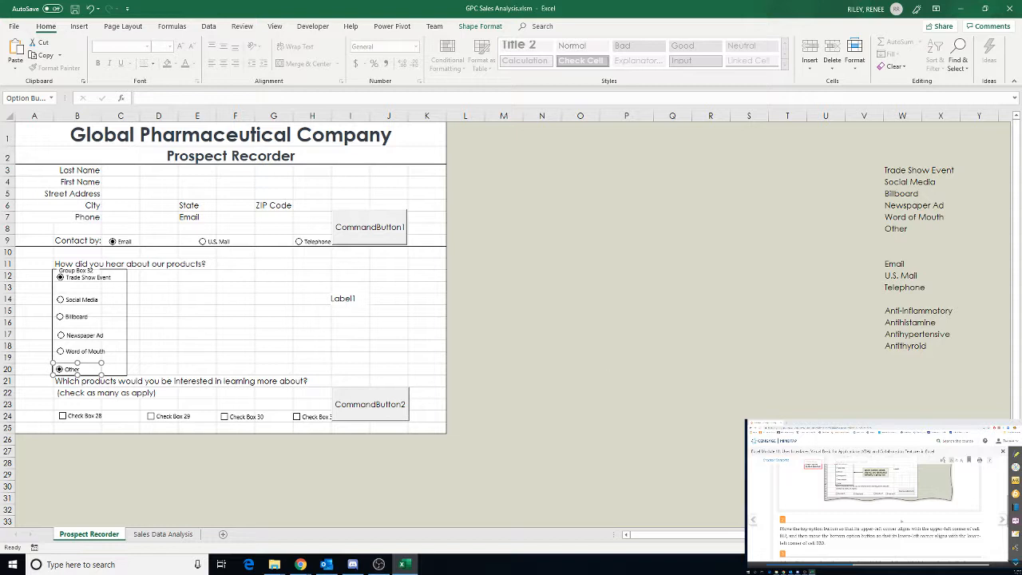
Select all six product-source option buttons and set their height to 0.2" and width to 1.1"
scroll(902, 521, "down", 3)
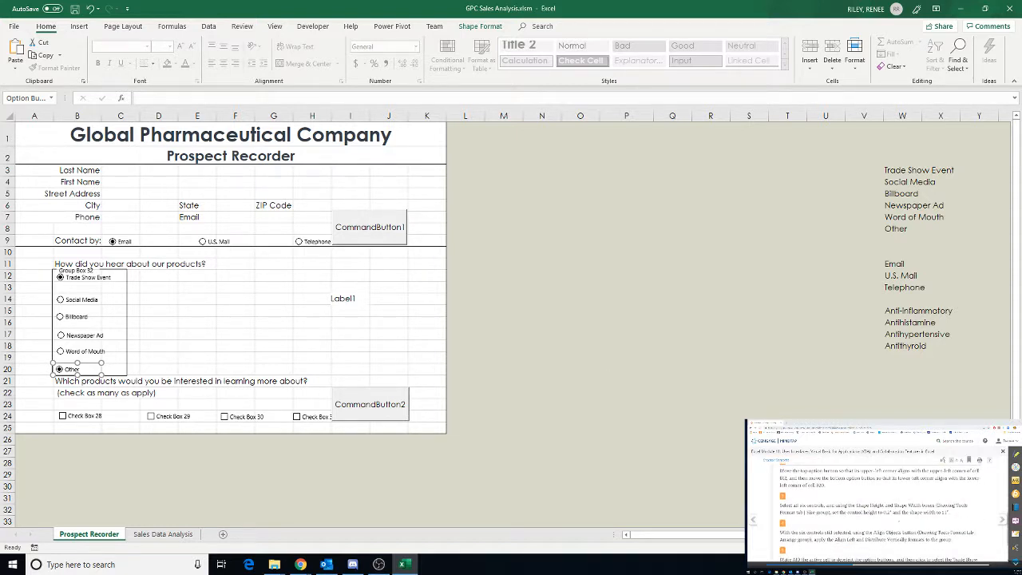
scroll(899, 522, "down", 1)
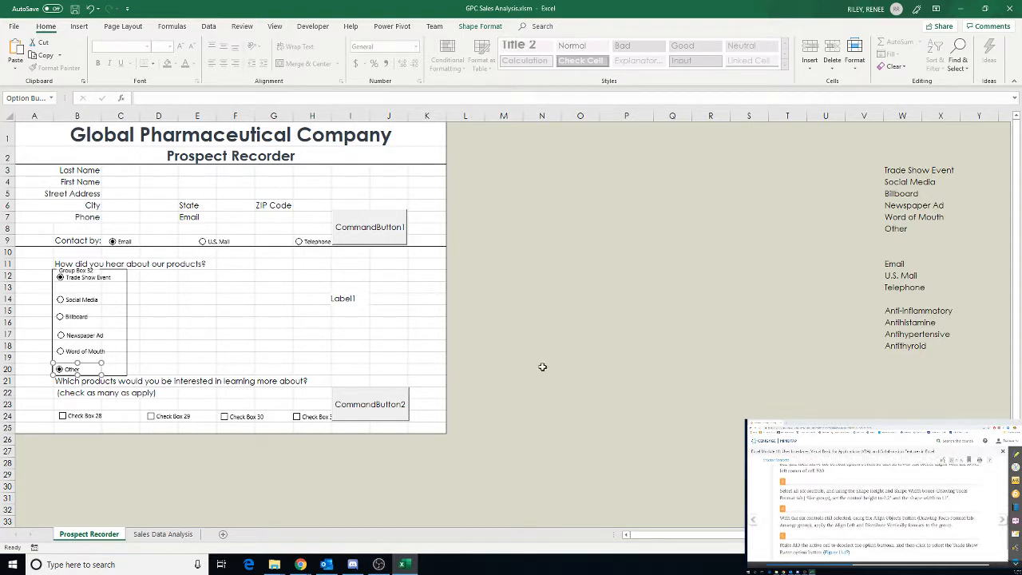
left_click(88, 353, "ctrl")
left_click(92, 335, "ctrl")
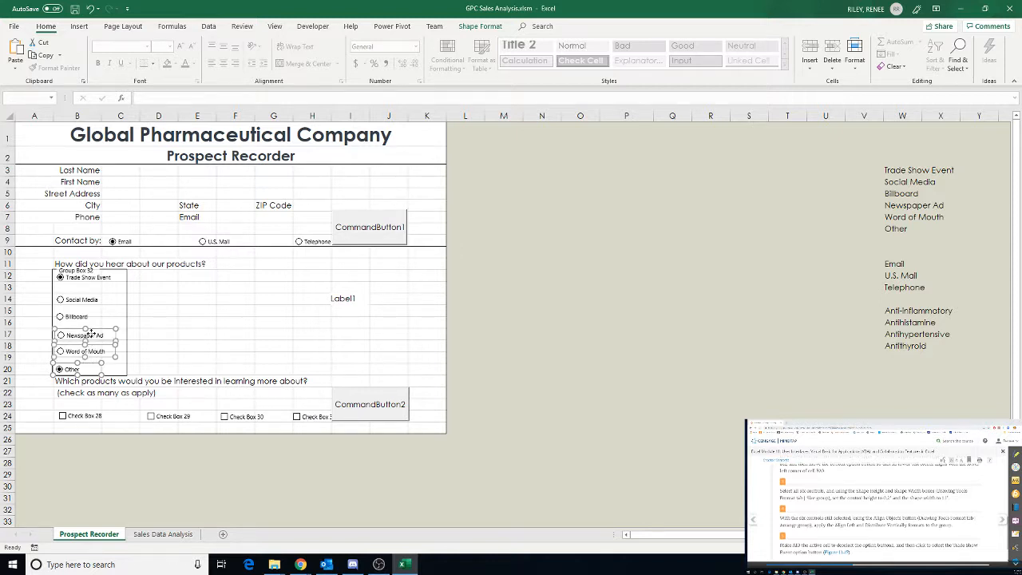
left_click(79, 317, "ctrl")
left_click(80, 299, "ctrl")
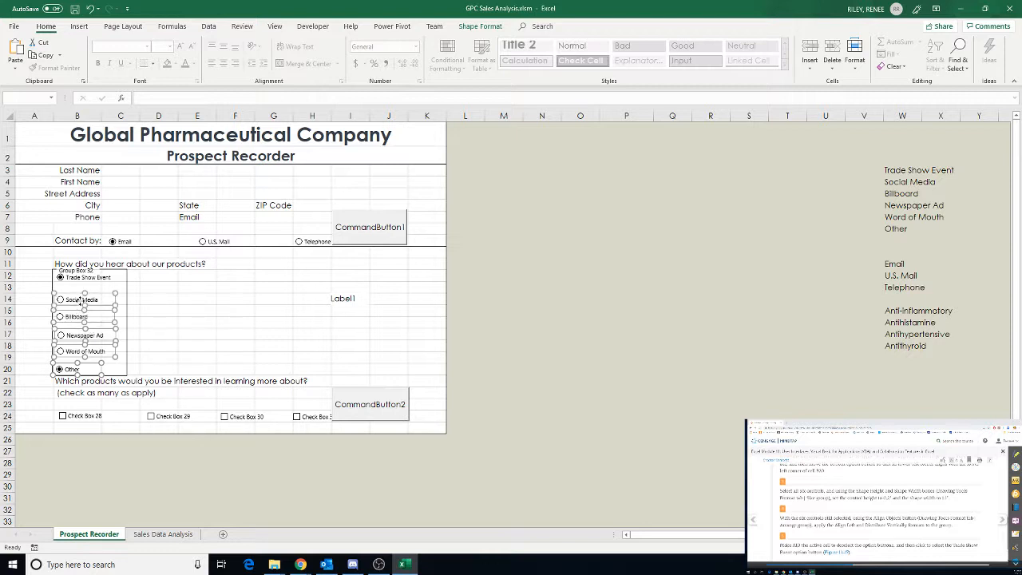
left_click(80, 276, "ctrl")
left_click(477, 26)
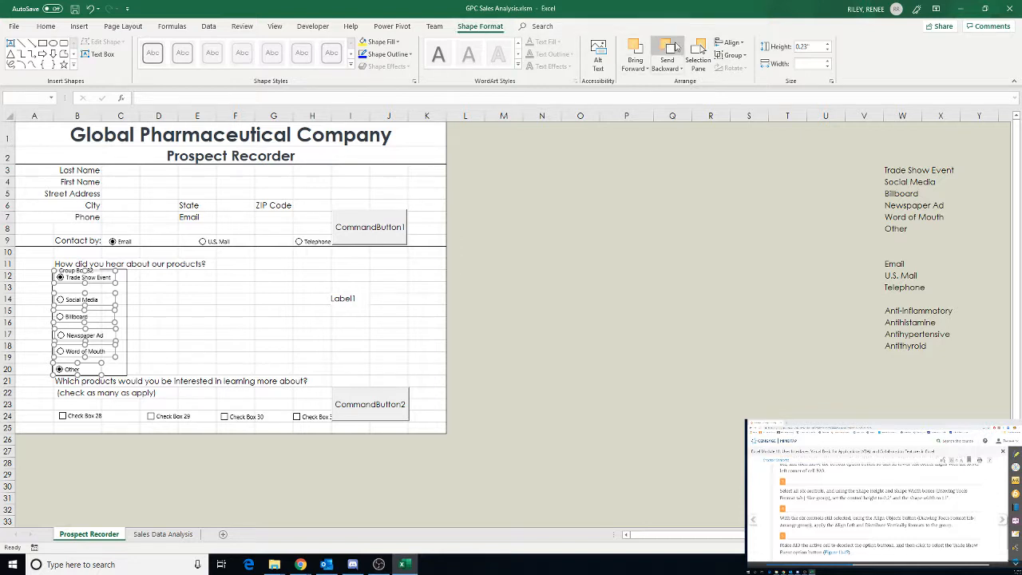
left_click(828, 51)
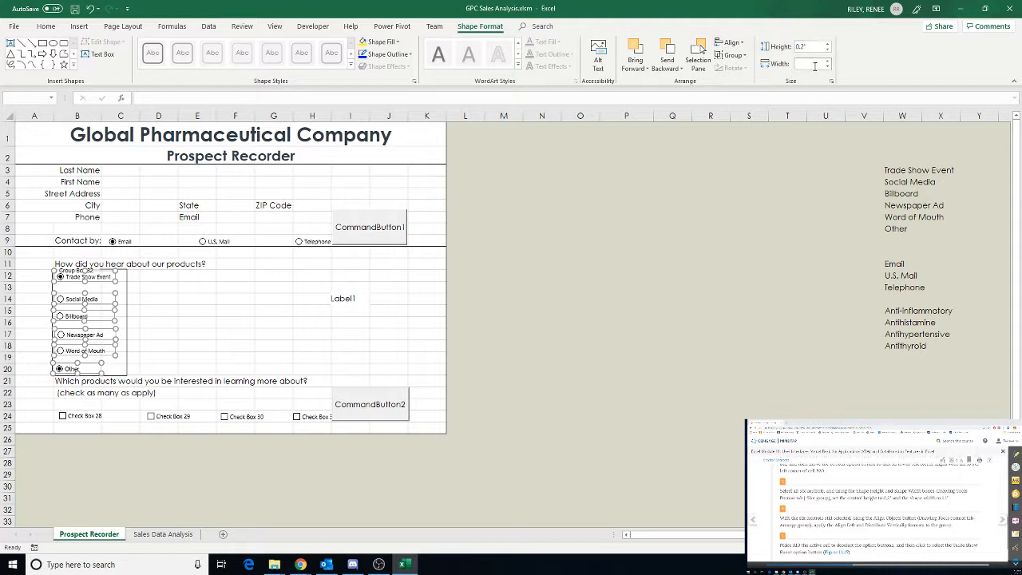
left_click(829, 66)
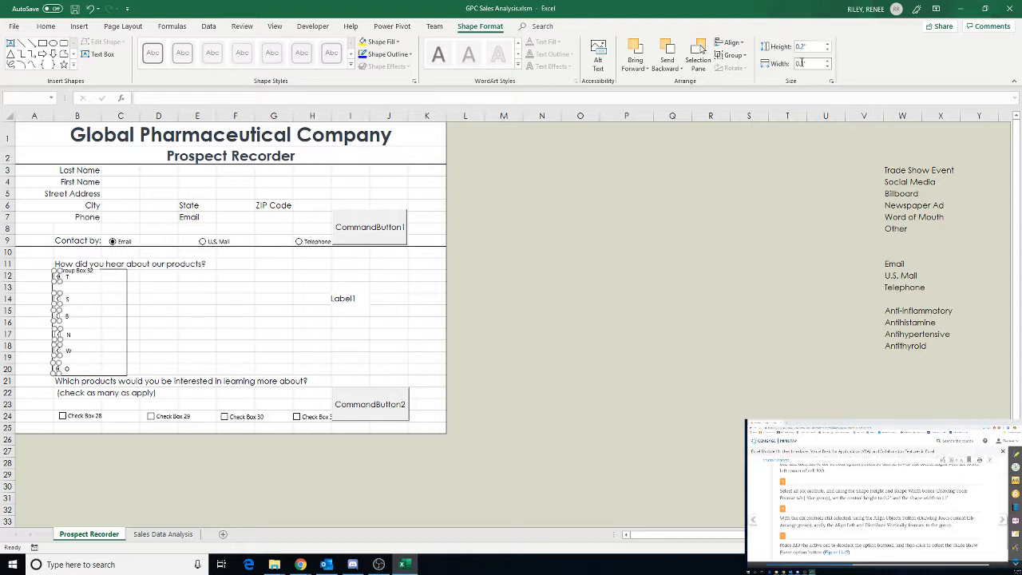
double_click(799, 63)
left_click_drag(796, 64, 798, 63)
left_click(787, 182)
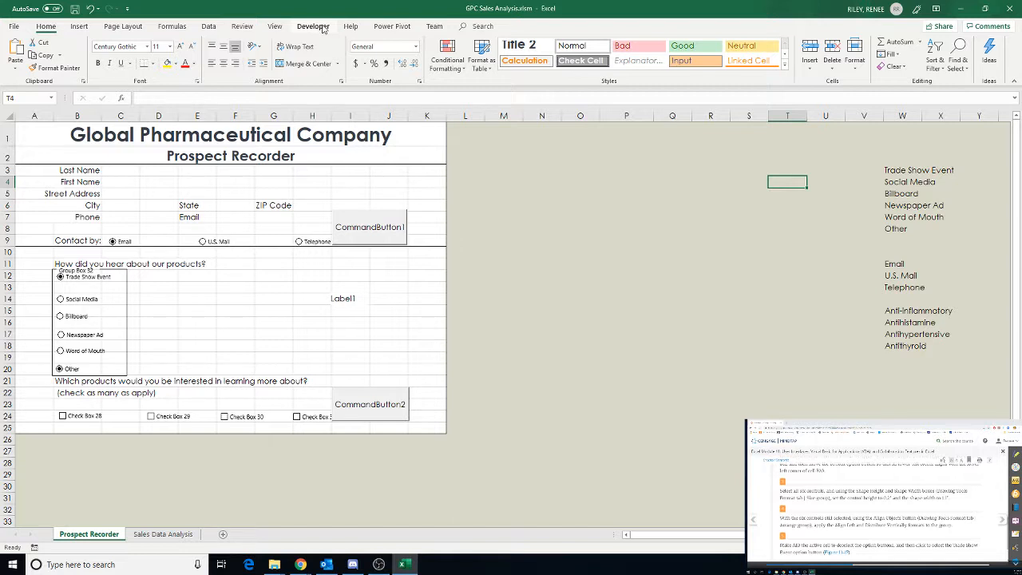
Select the six product-source option buttons, align them on their left edges and distribute them vertically
left_click(588, 367)
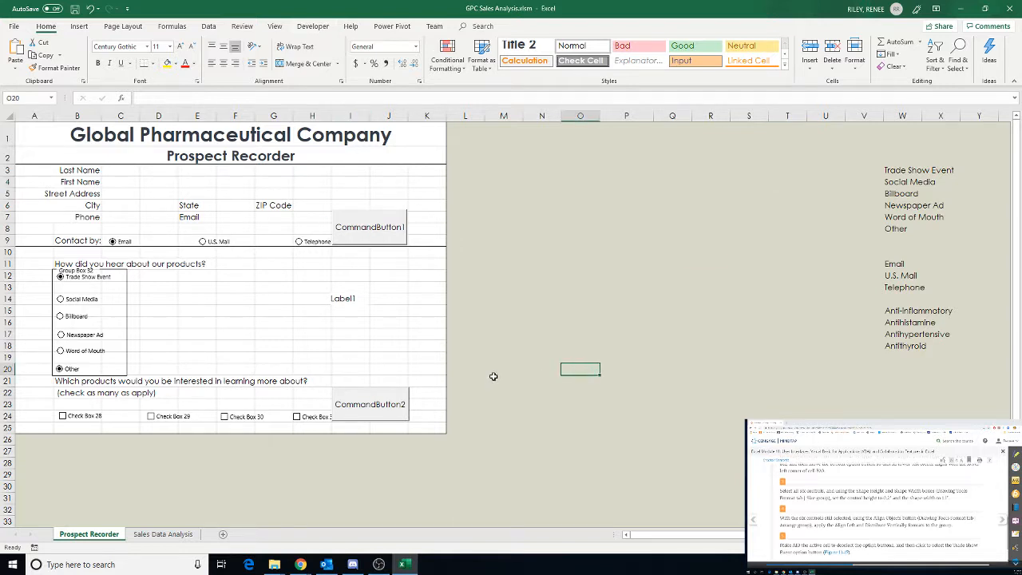
right_click(72, 369)
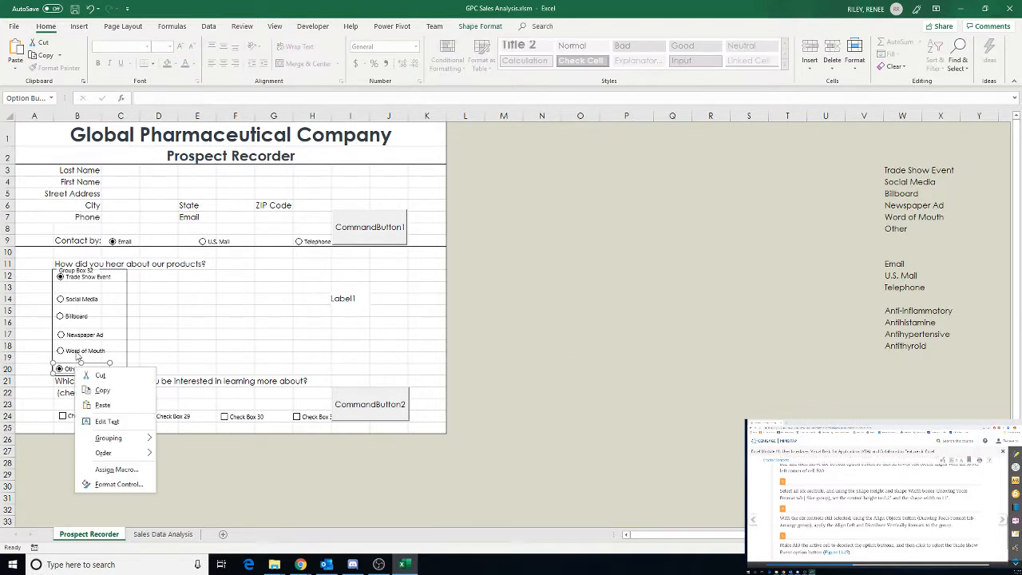
key("Escape")
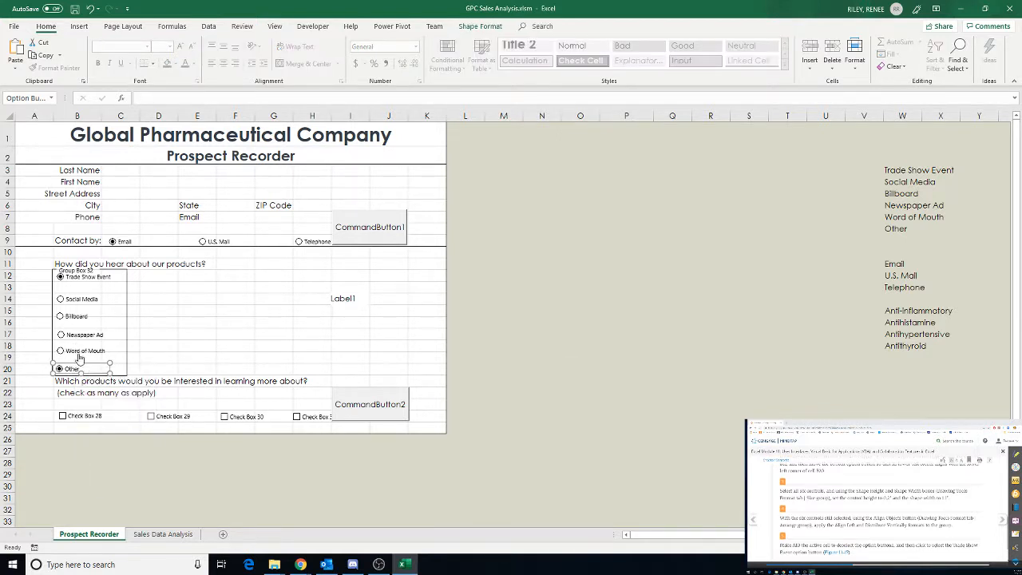
left_click(80, 353, "ctrl")
left_click(81, 336, "ctrl")
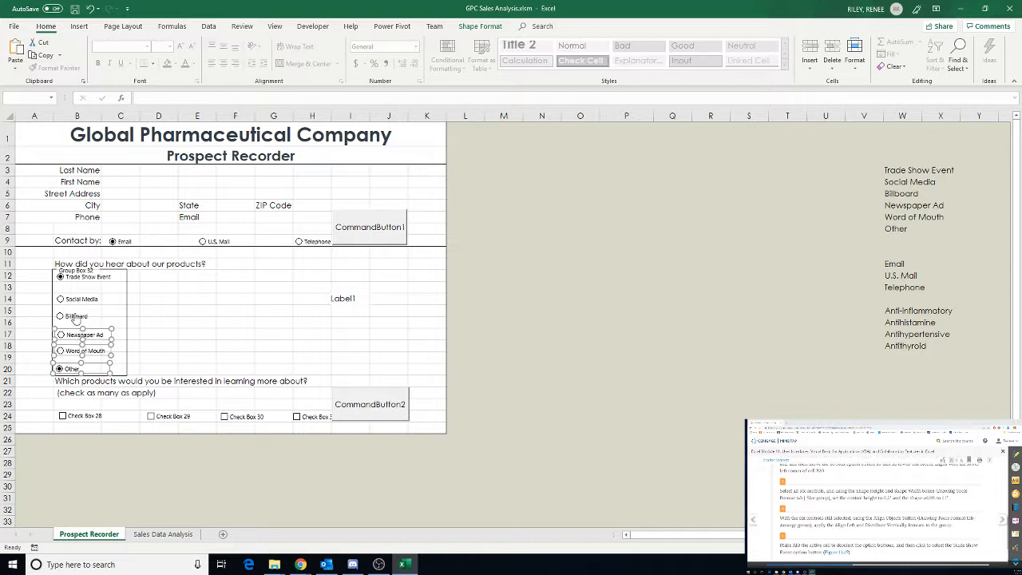
left_click(76, 317, "ctrl")
left_click(76, 301, "ctrl")
left_click(77, 276, "ctrl")
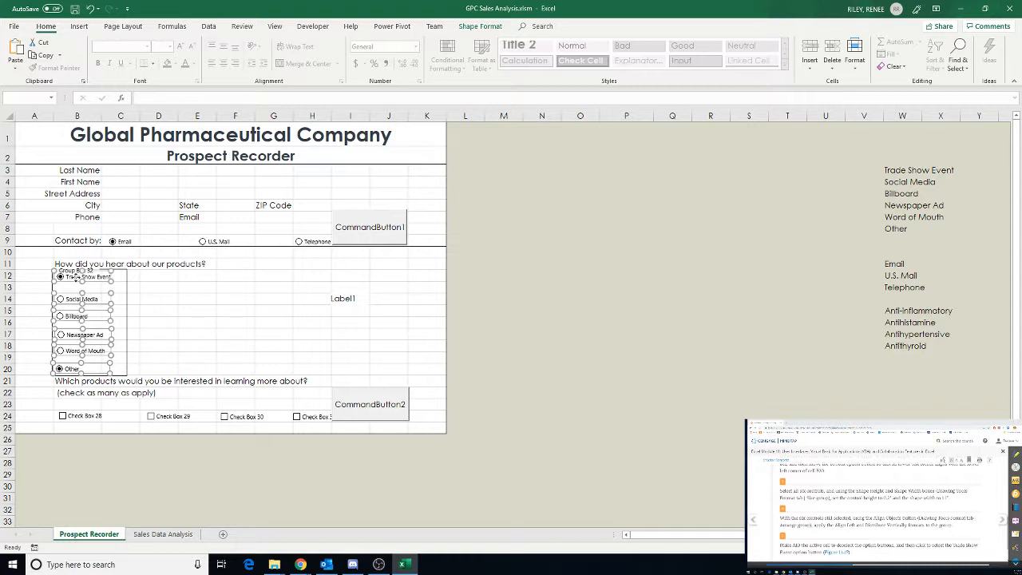
left_click(483, 29)
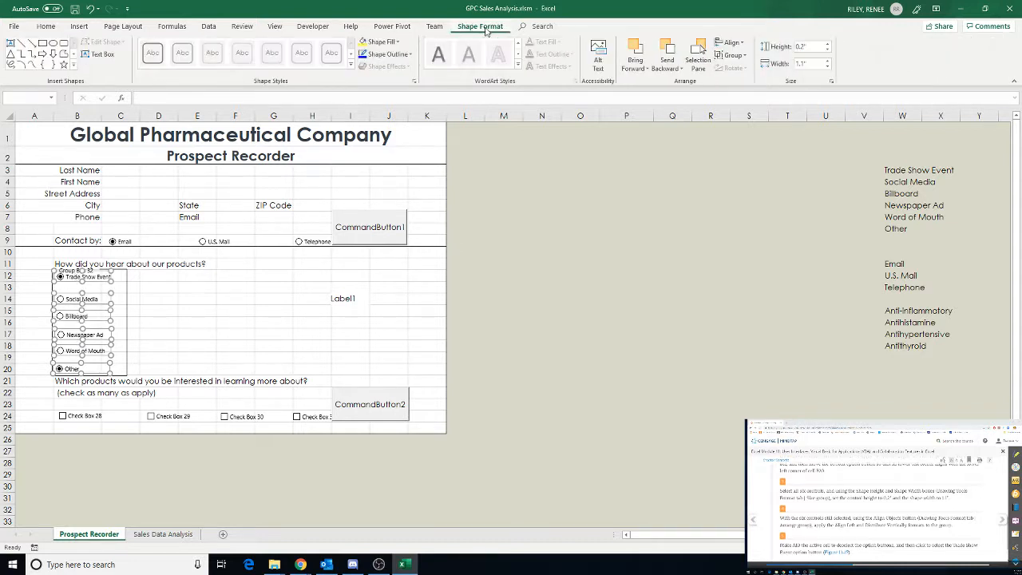
left_click(742, 45)
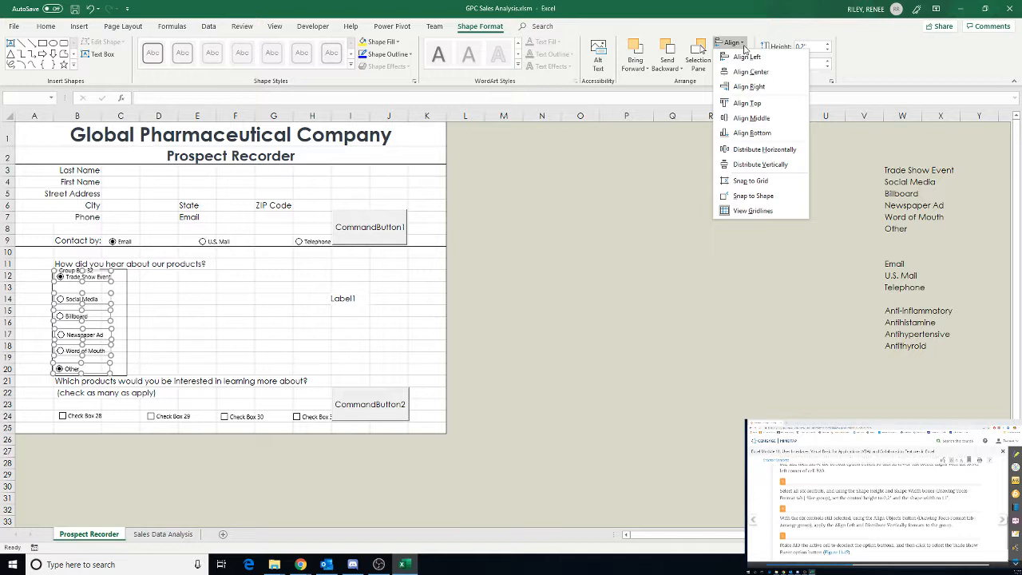
left_click(746, 56)
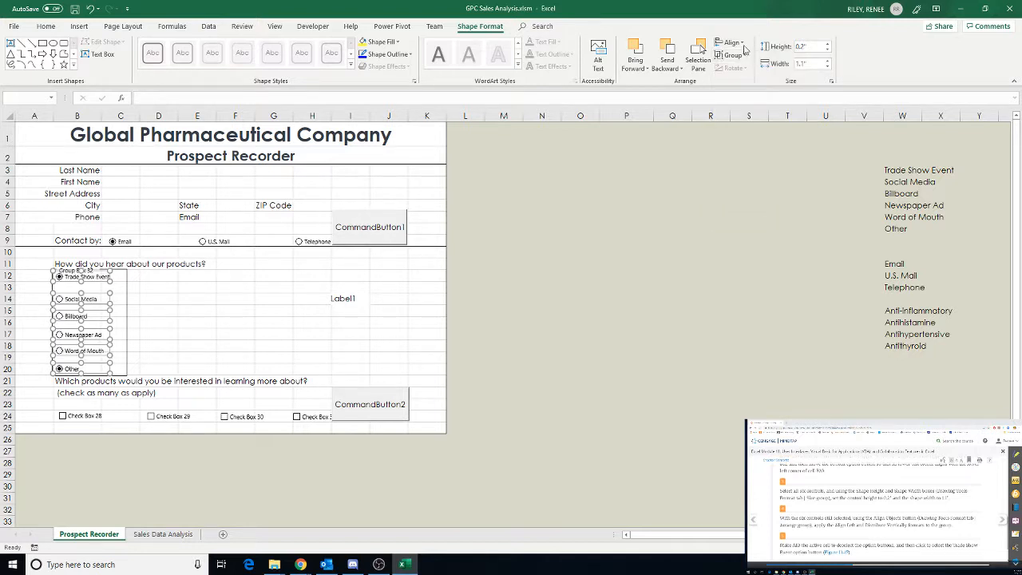
left_click(743, 43)
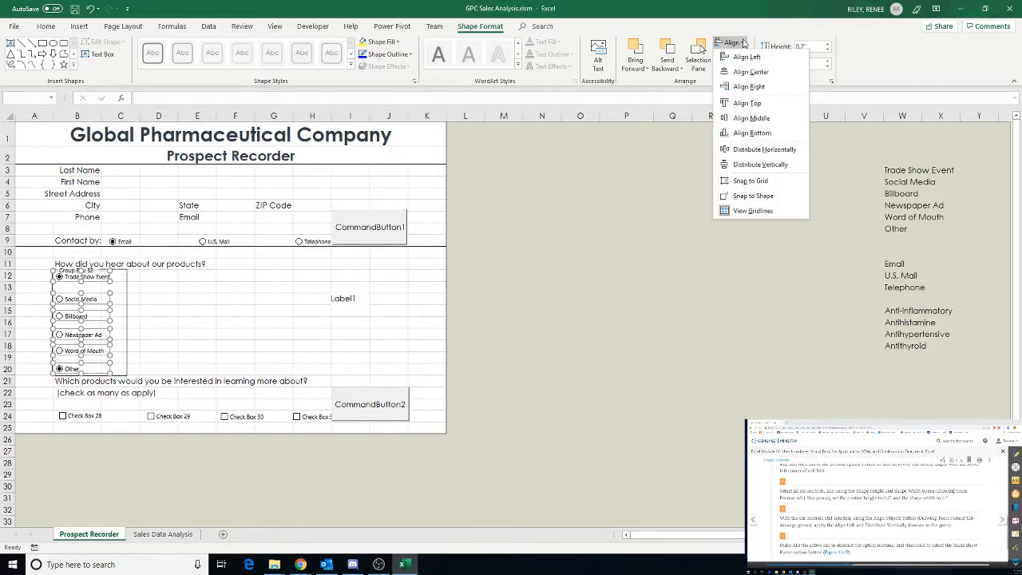
left_click(758, 163)
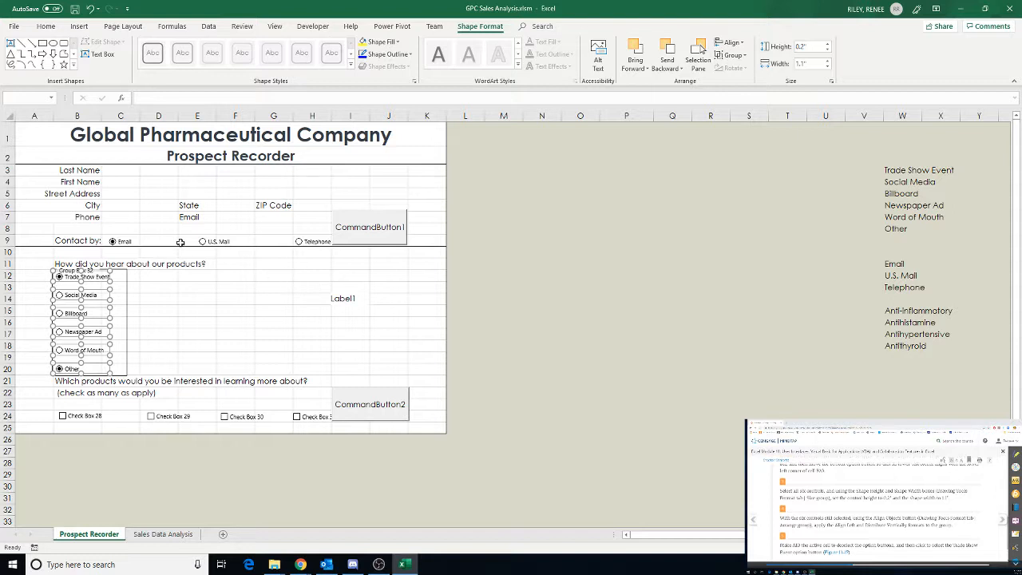
left_click(33, 253)
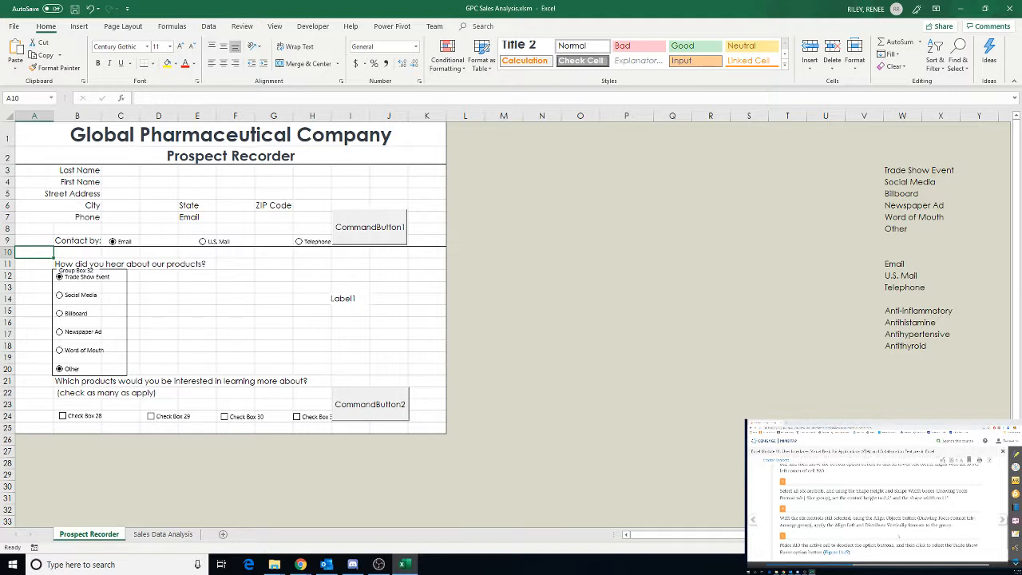
scroll(898, 536, "down", 2)
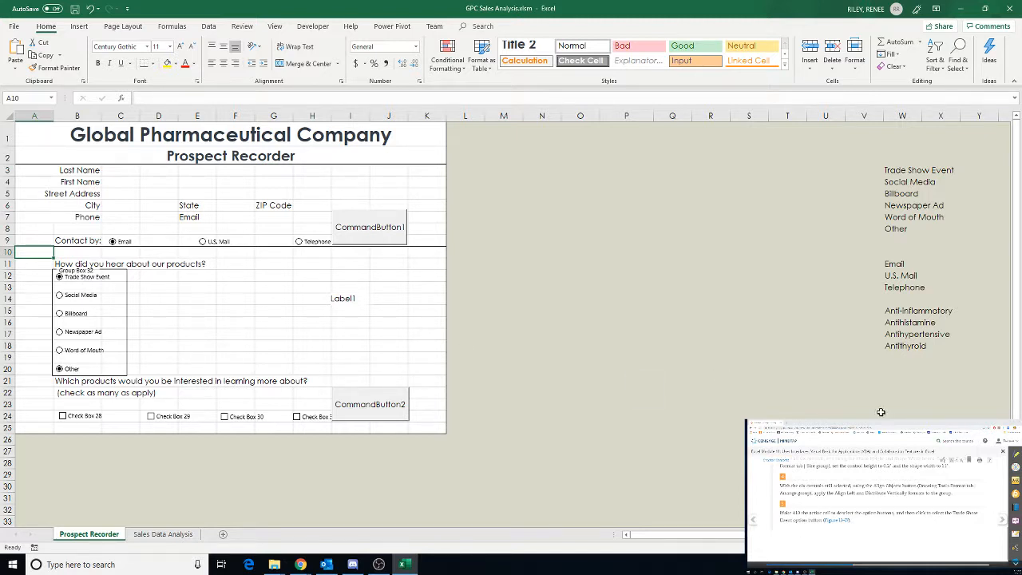
left_click(171, 362)
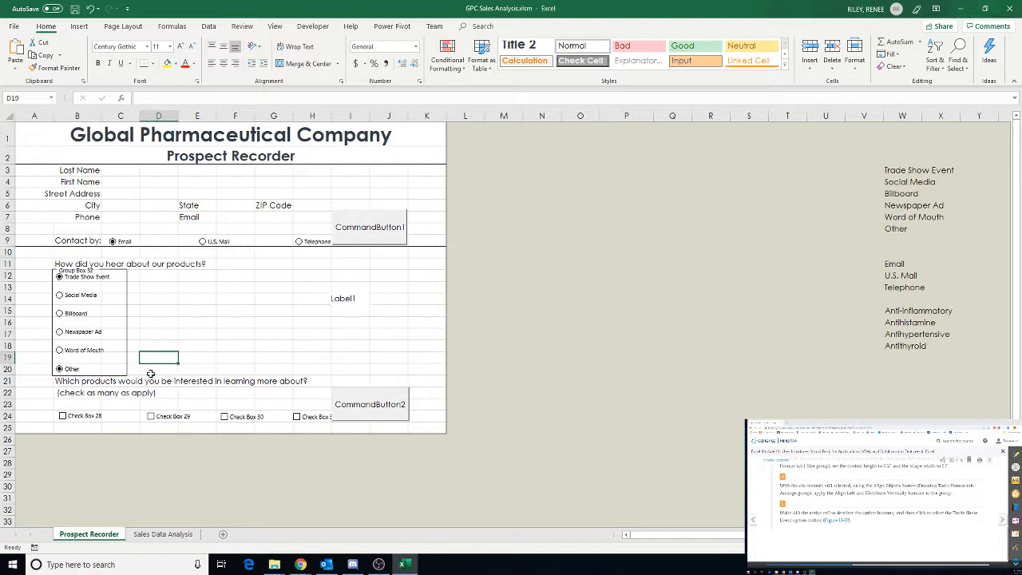
right_click(68, 371)
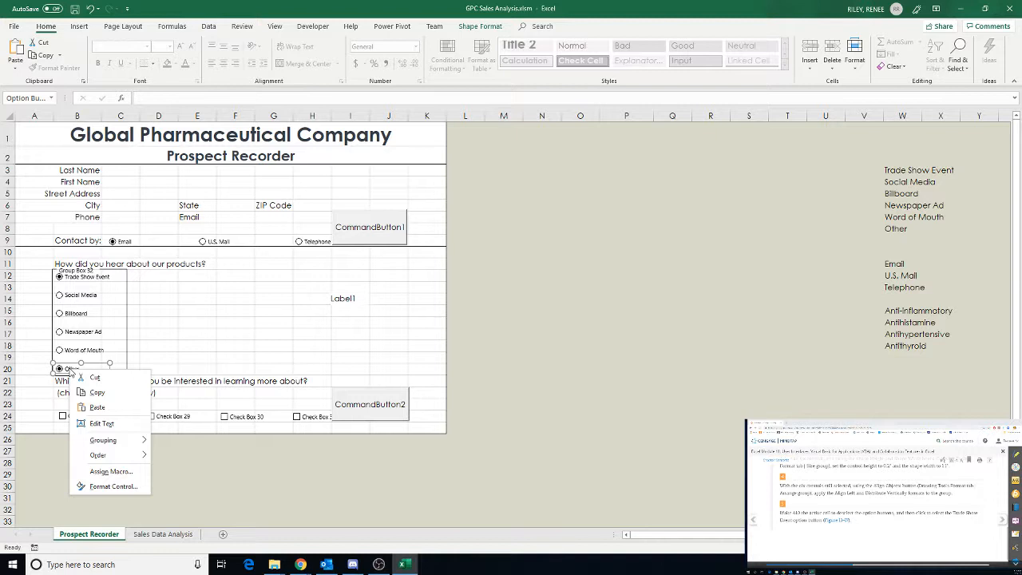
key("Escape")
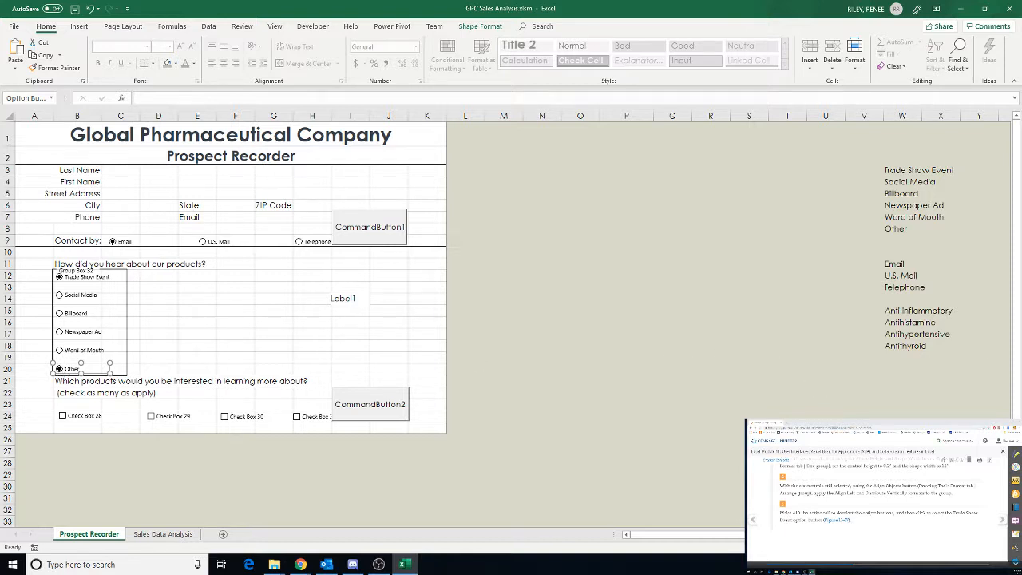
left_click(1002, 520)
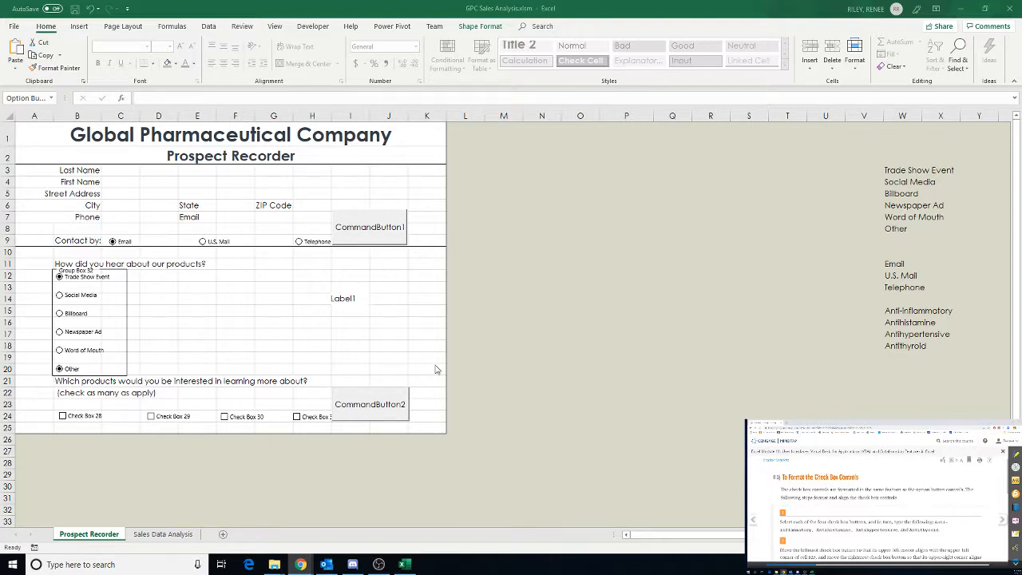
Caption the first product check box Anti-Inflammatory
scroll(437, 370, "down", 3)
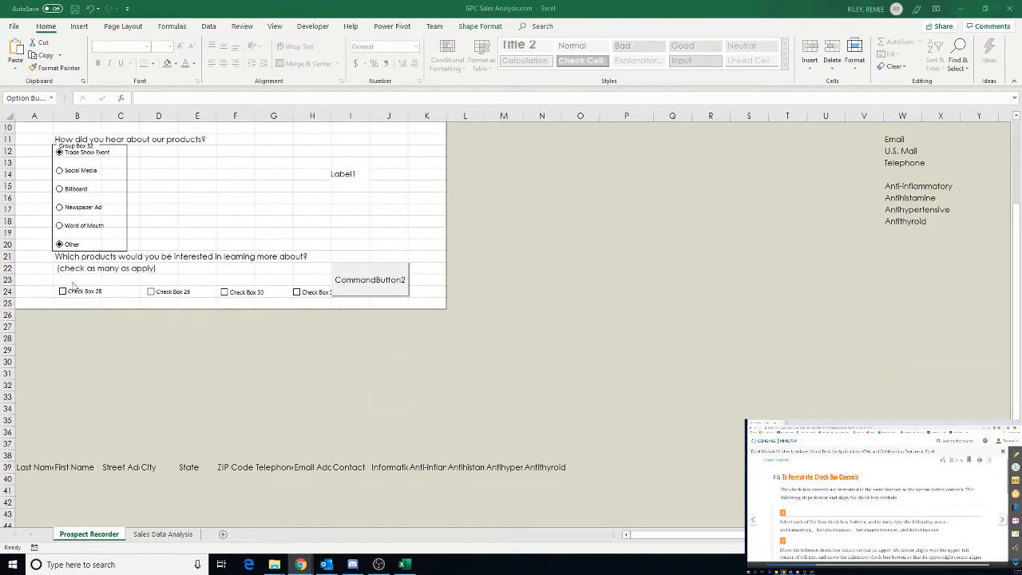
left_click(83, 294)
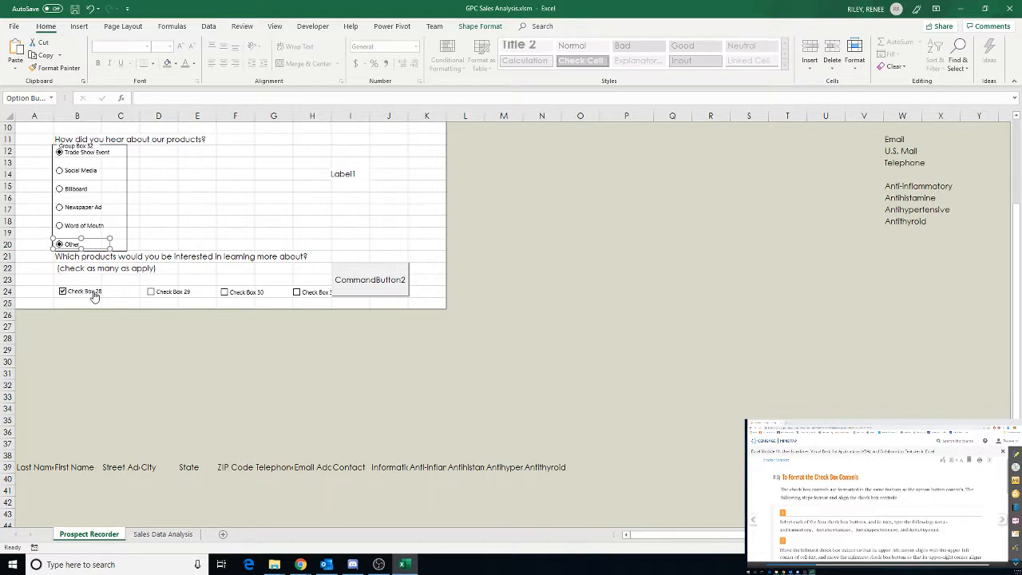
left_click(88, 294)
right_click(87, 294)
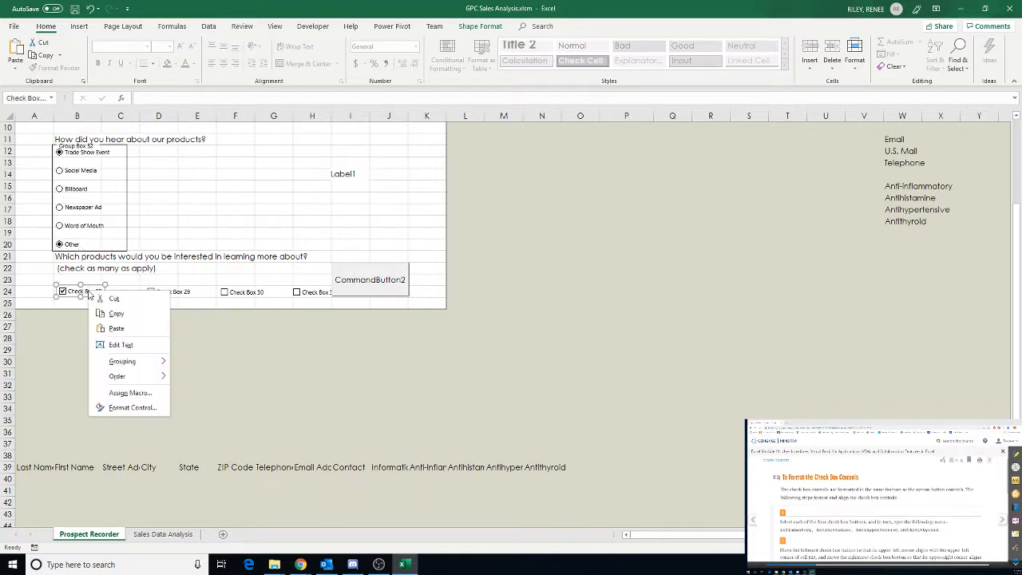
left_click(112, 344)
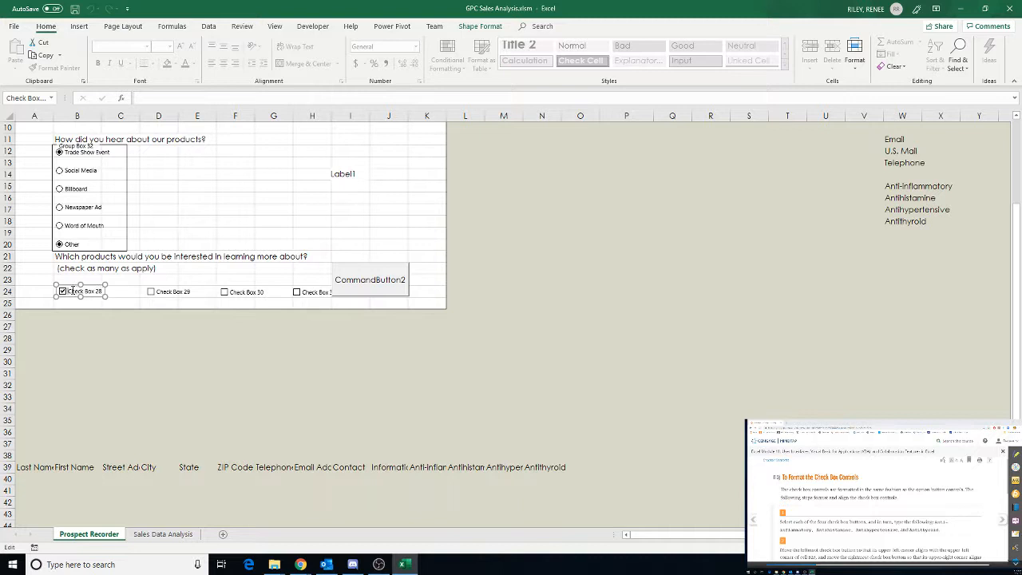
left_click_drag(68, 293, 105, 293)
type("Anti-Inflammatory")
Caption the second product check box Antihistamine, removing the leftover digit from the caption
left_click(170, 291, "ctrl")
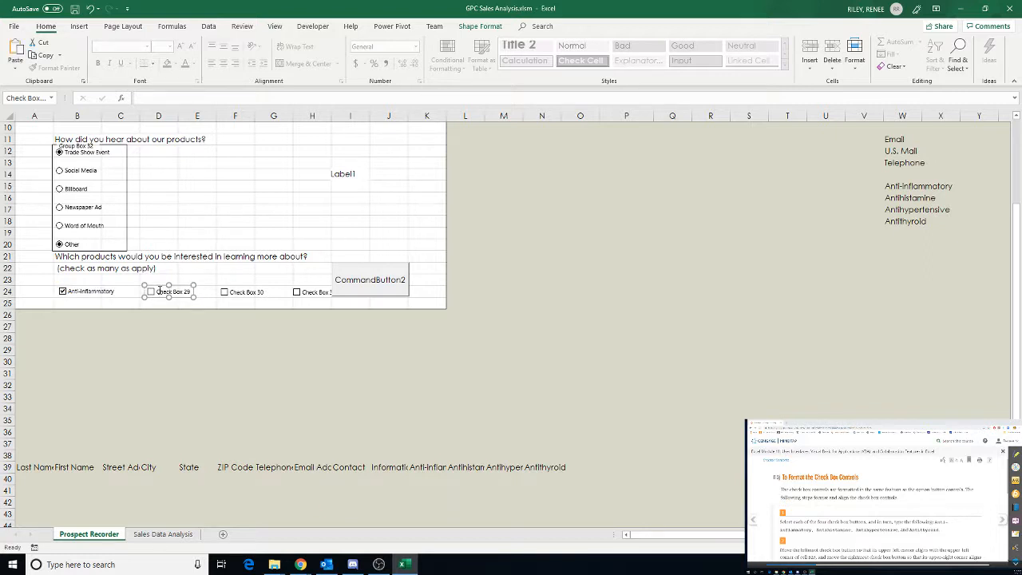
left_click(159, 290)
left_click_drag(192, 291, 154, 296)
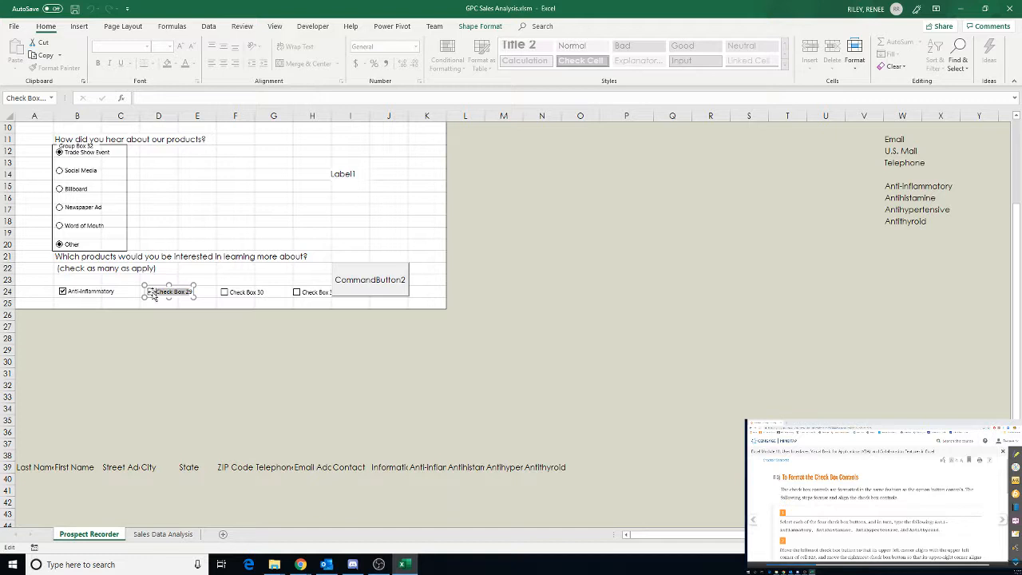
type("Antihistamine")
left_click(252, 294, "ctrl")
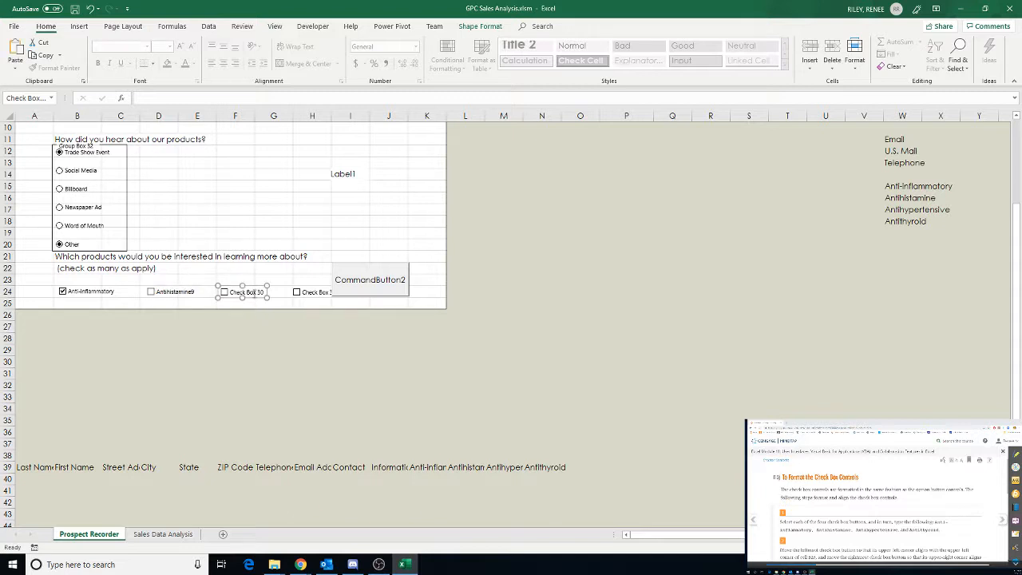
left_click(192, 294)
right_click(186, 292)
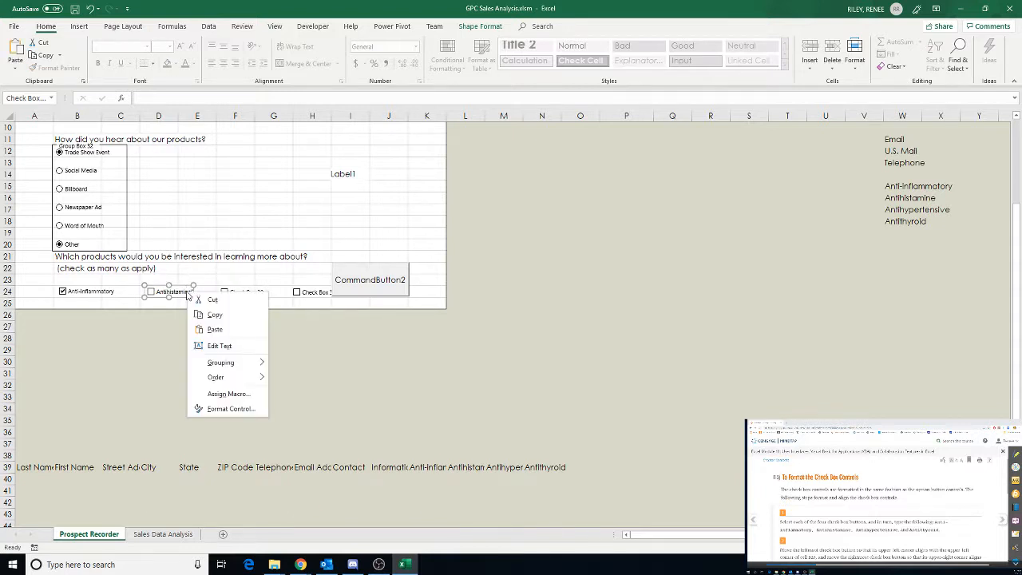
left_click(209, 345)
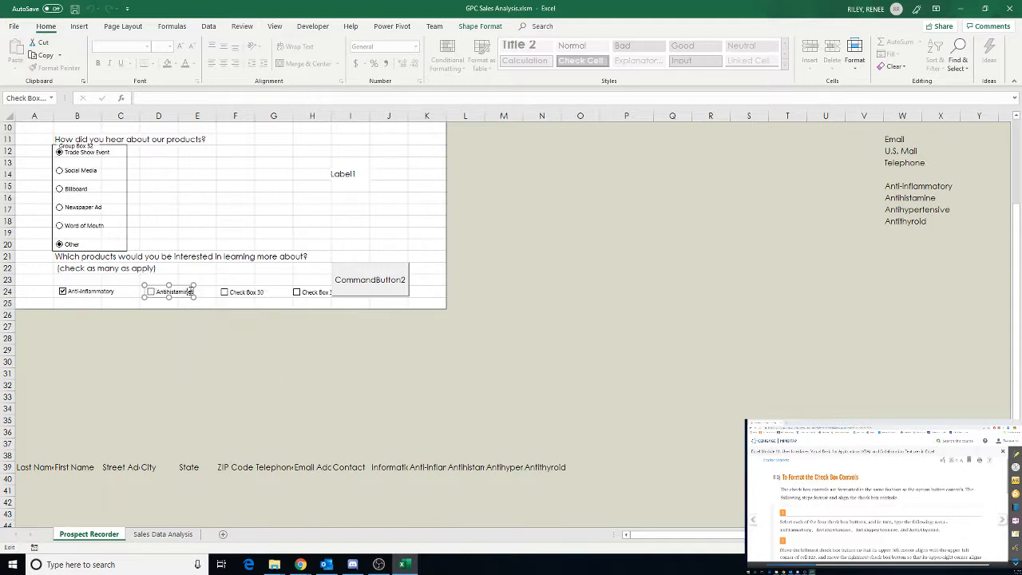
key("Right")
key("Delete")
Caption the third product check box Antihypertensive
left_click(252, 293)
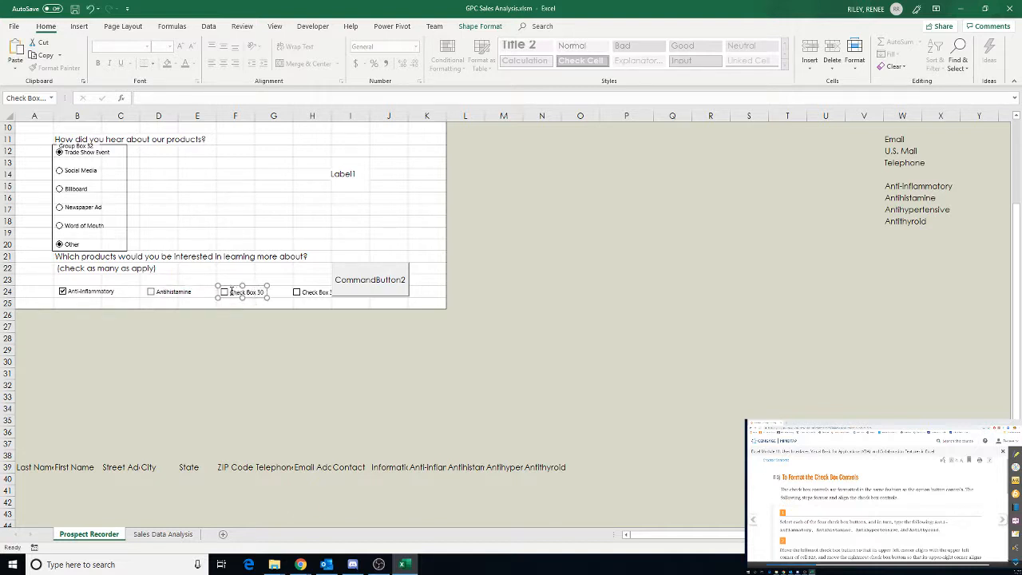
left_click(232, 293)
left_click_drag(265, 292, 226, 295)
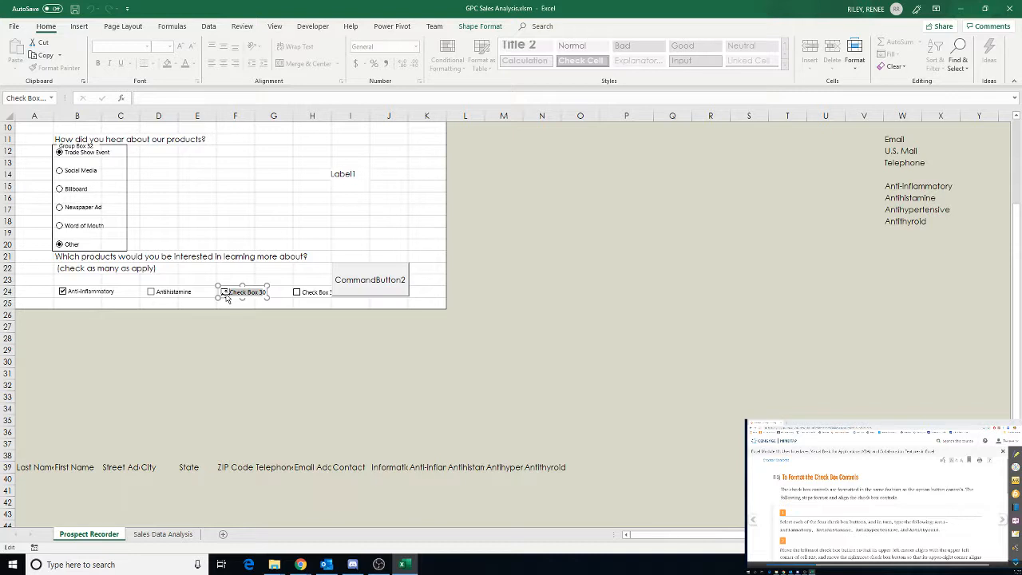
type("Antihyp")
type("ertensive")
key("Delete")
Caption the fourth product check box Antithyroid
left_click(320, 294, "ctrl")
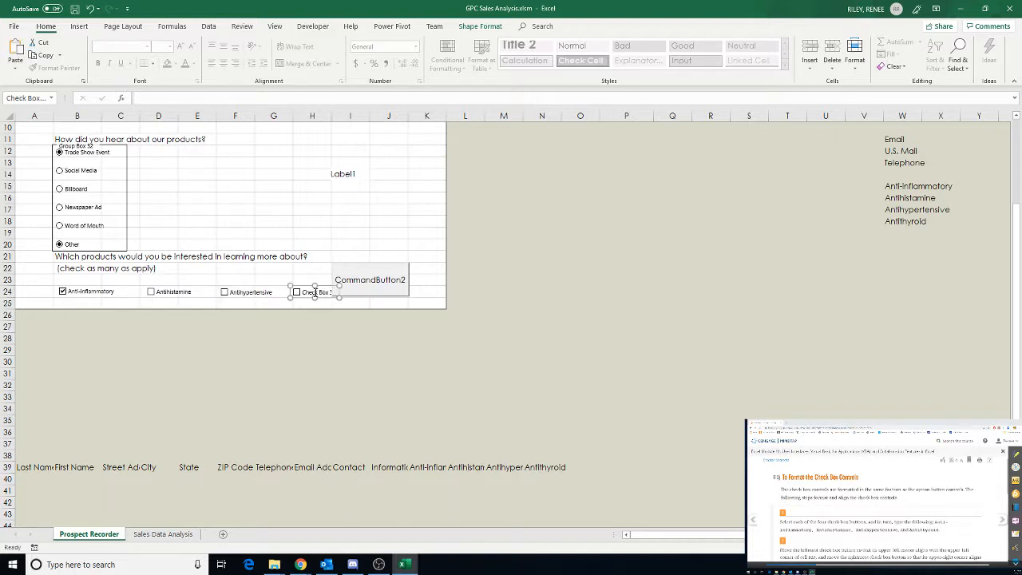
left_click(307, 293)
key("BackSpace")
key("BackSpace")
key("BackSpace")
key("BackSpace")
key("BackSpace")
key("BackSpace")
key("BackSpace")
key("BackSpace")
key("BackSpace")
key("BackSpace")
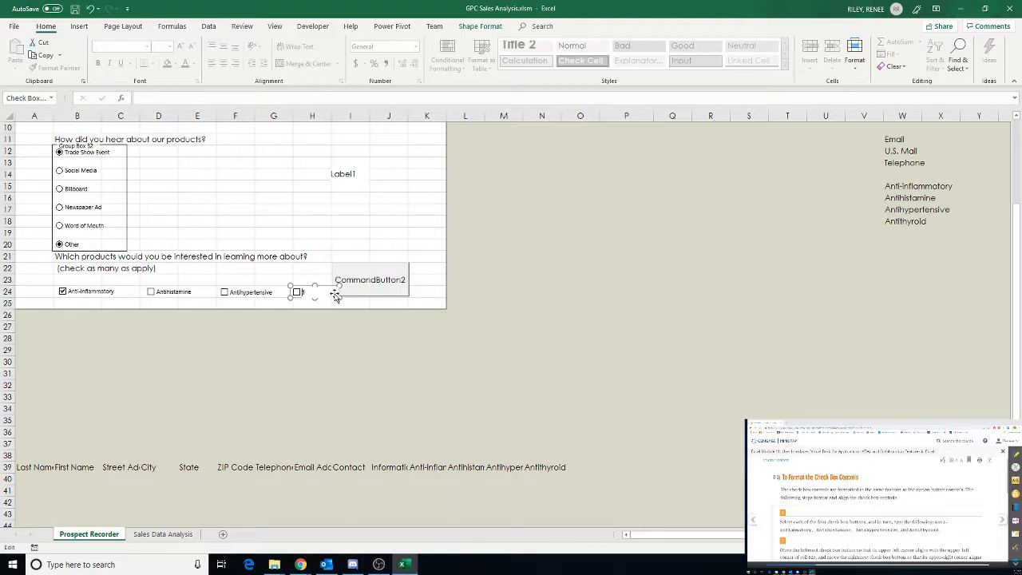
type("Antithyroid")
left_click(356, 243)
scroll(841, 519, "down", 5)
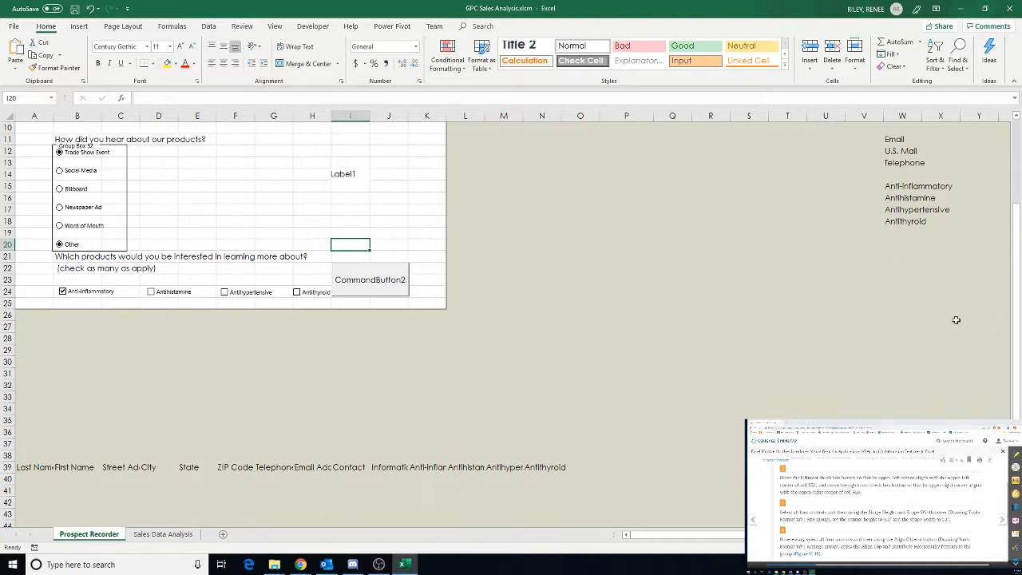
Move the Anti-Inflammatory check box so its upper-left corner aligns with the upper-left corner of cell B24
left_click(88, 295)
right_click(84, 295)
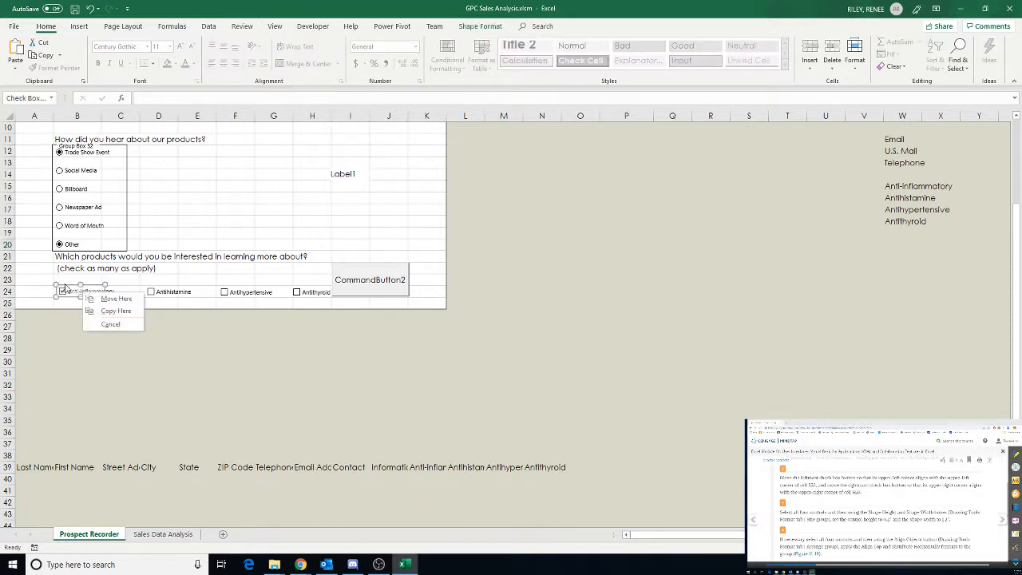
left_click(72, 339)
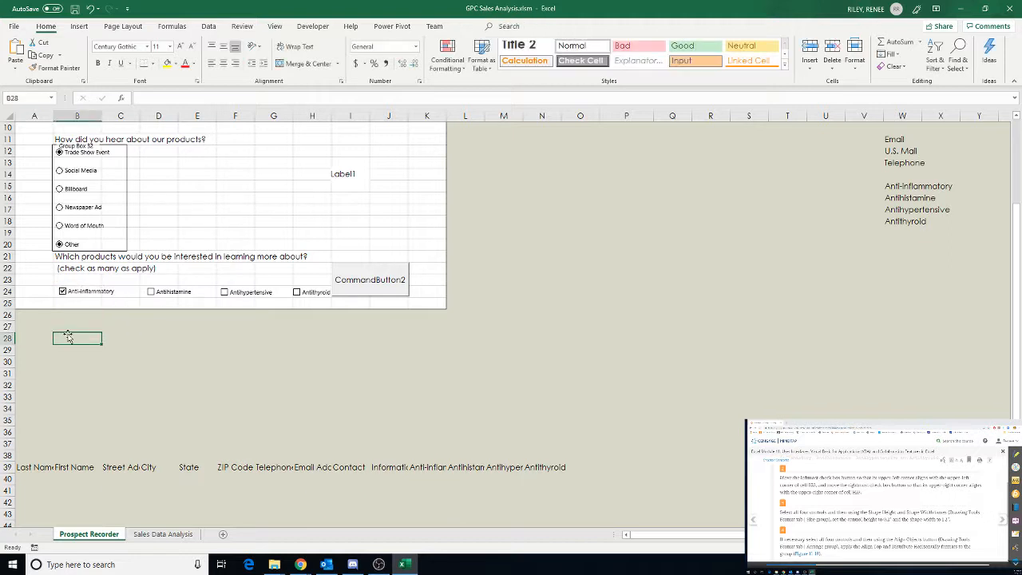
right_click(79, 292)
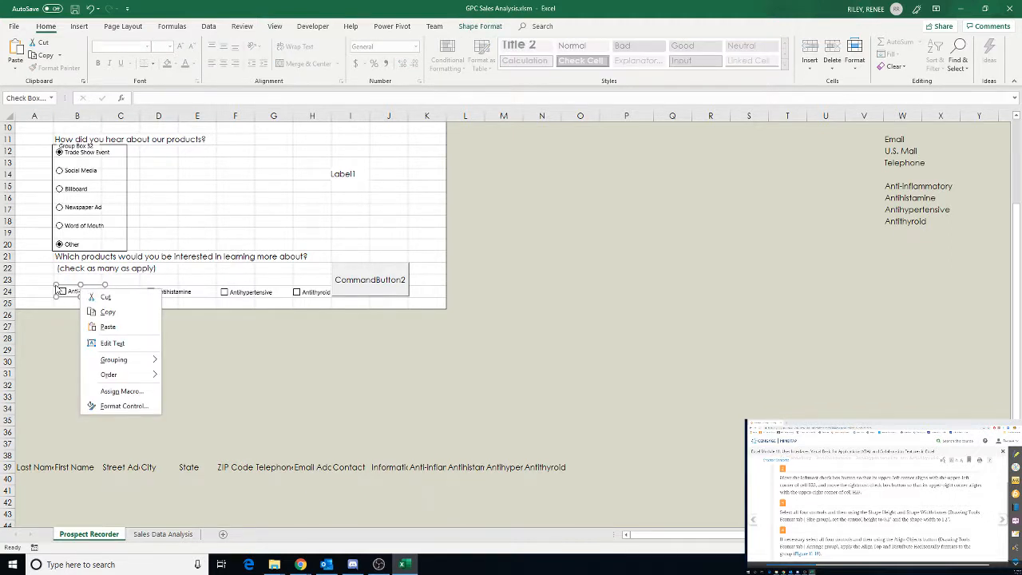
left_click(56, 285)
left_click_drag(56, 285, 53, 285)
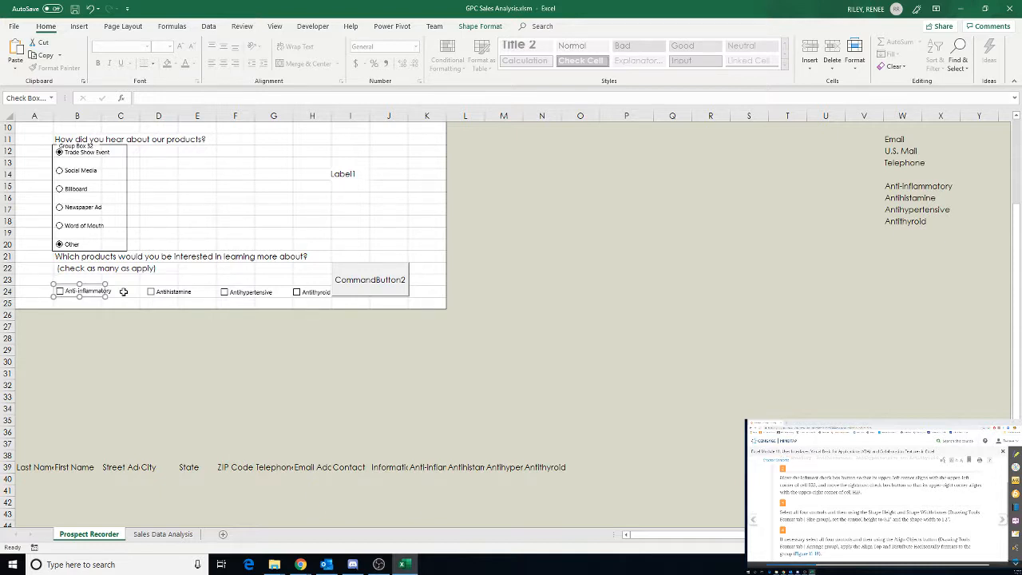
left_click(322, 295)
right_click(322, 295)
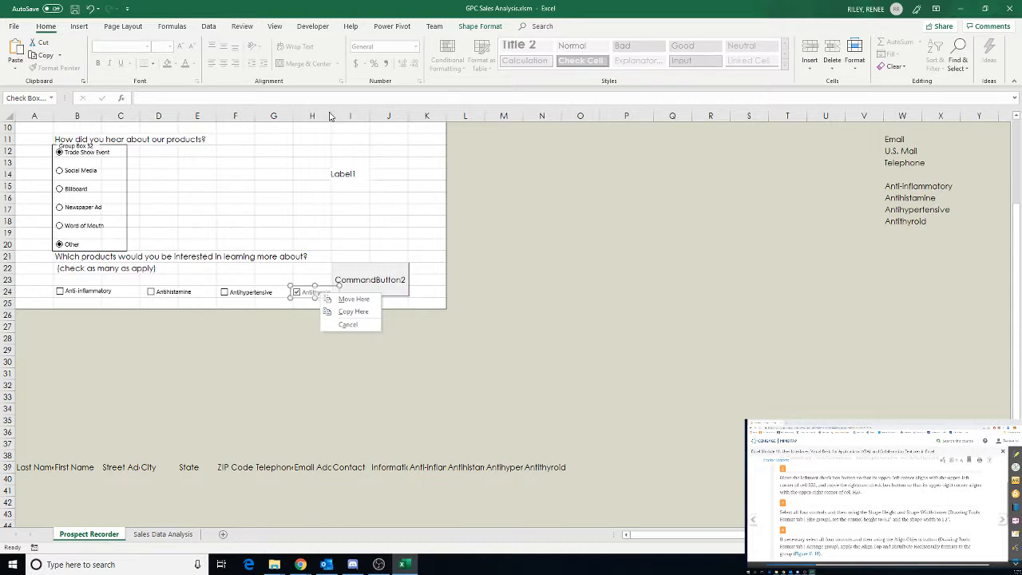
key("Escape")
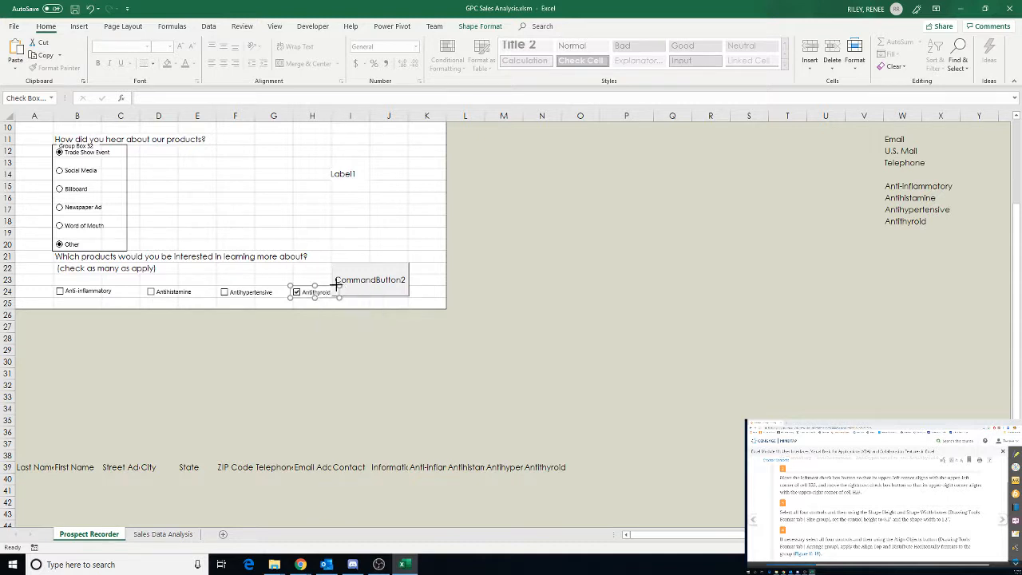
key("Delete")
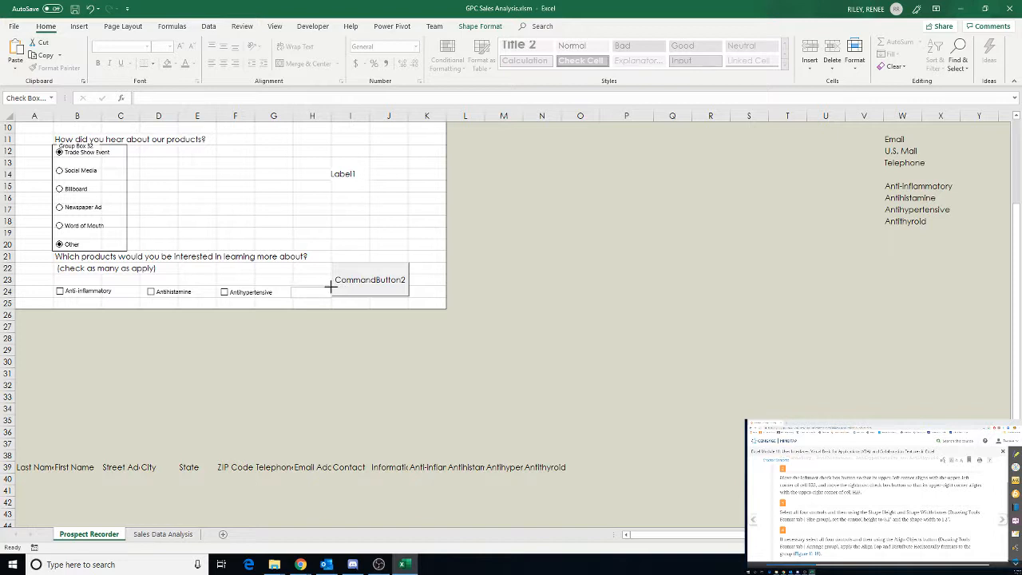
key("ctrl+z")
Select all four product check boxes and set their height to 0.2" and width to 1.2"
left_click(249, 292, "ctrl")
left_click(172, 292, "ctrl")
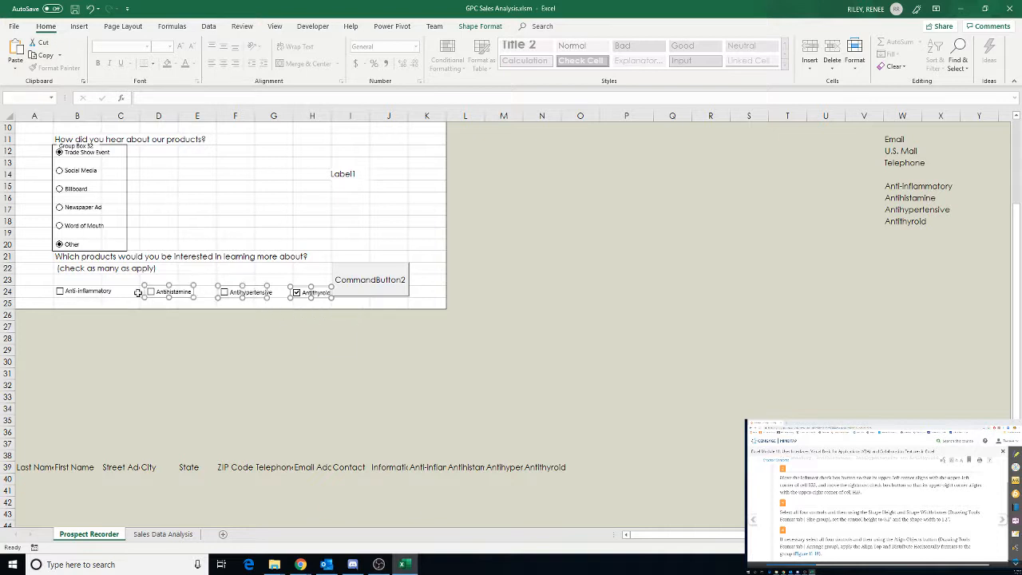
left_click(96, 292, "ctrl")
left_click(480, 27)
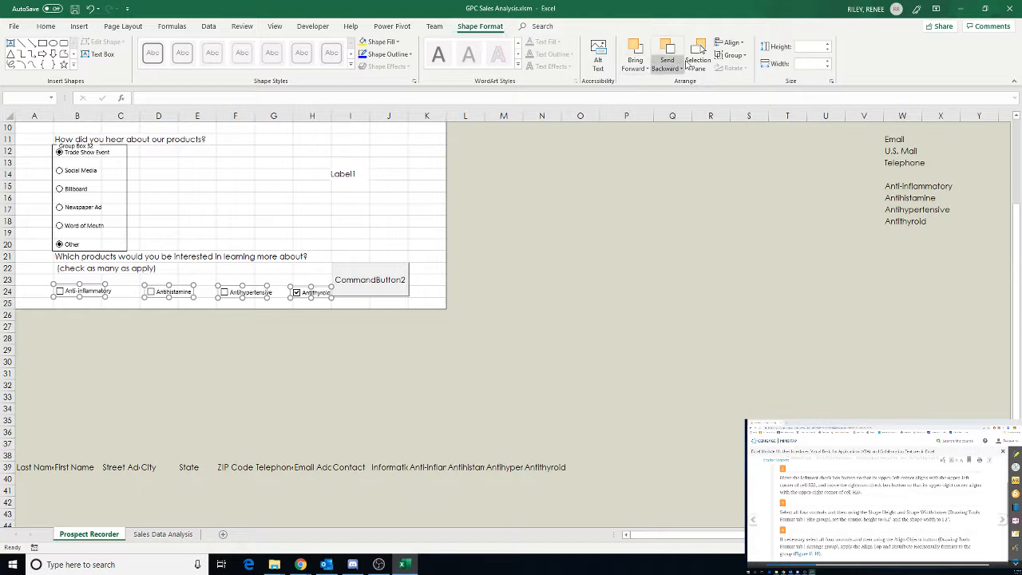
left_click(827, 48)
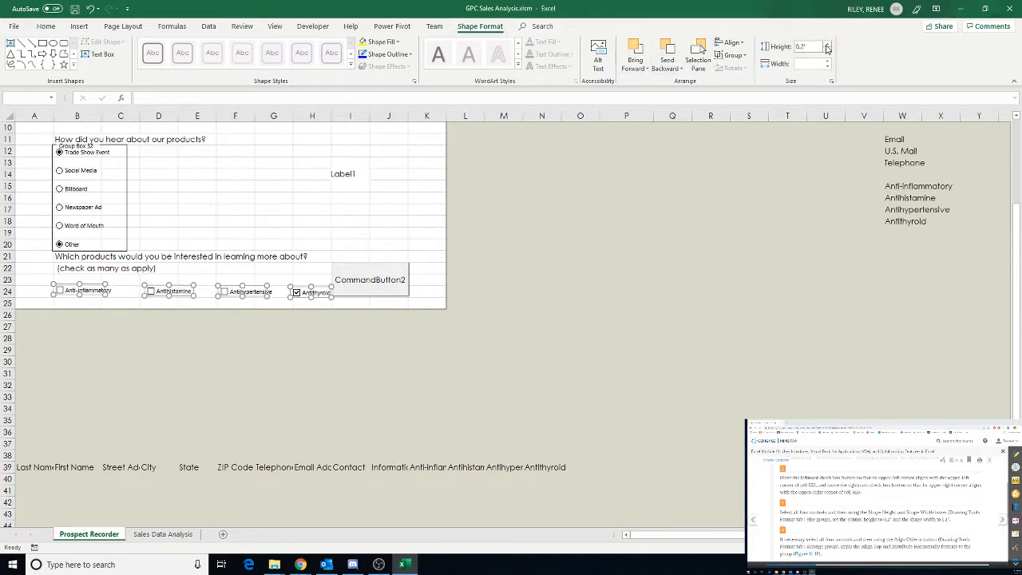
left_click(800, 64)
type("1.2")
left_click(625, 171)
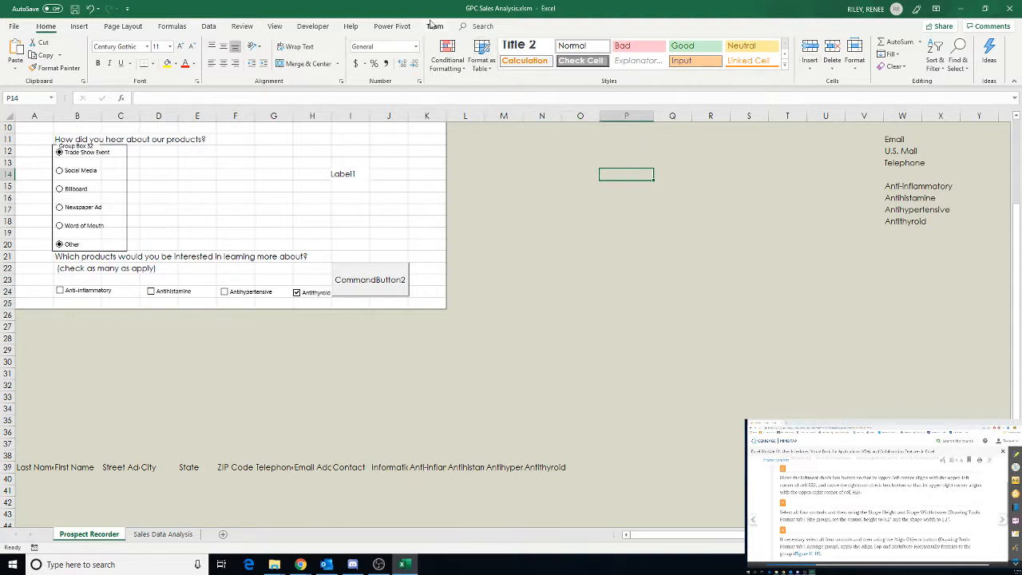
Select the four product check boxes, align their tops and distribute them horizontally
left_click(311, 293)
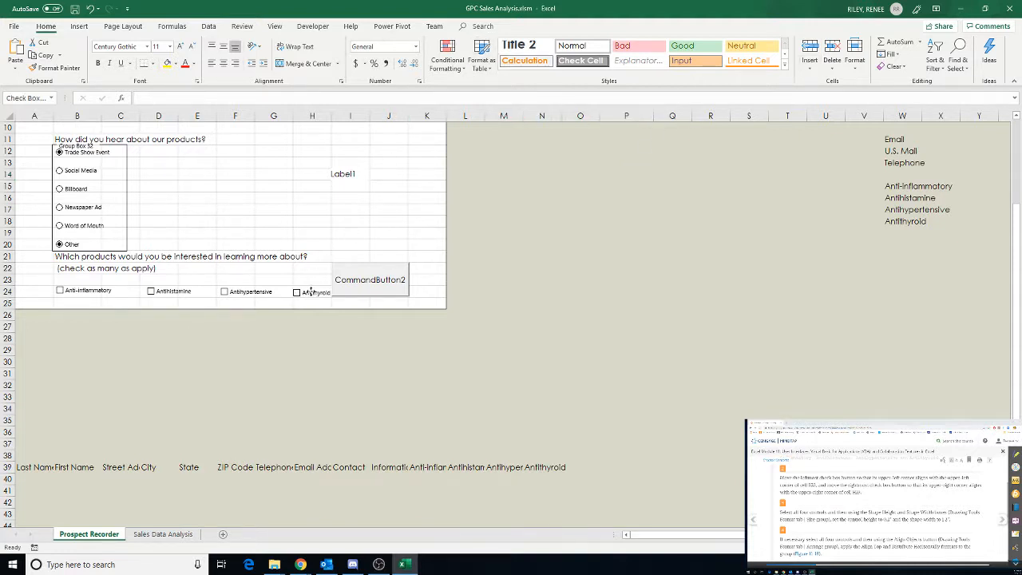
right_click(311, 292)
left_click(270, 296)
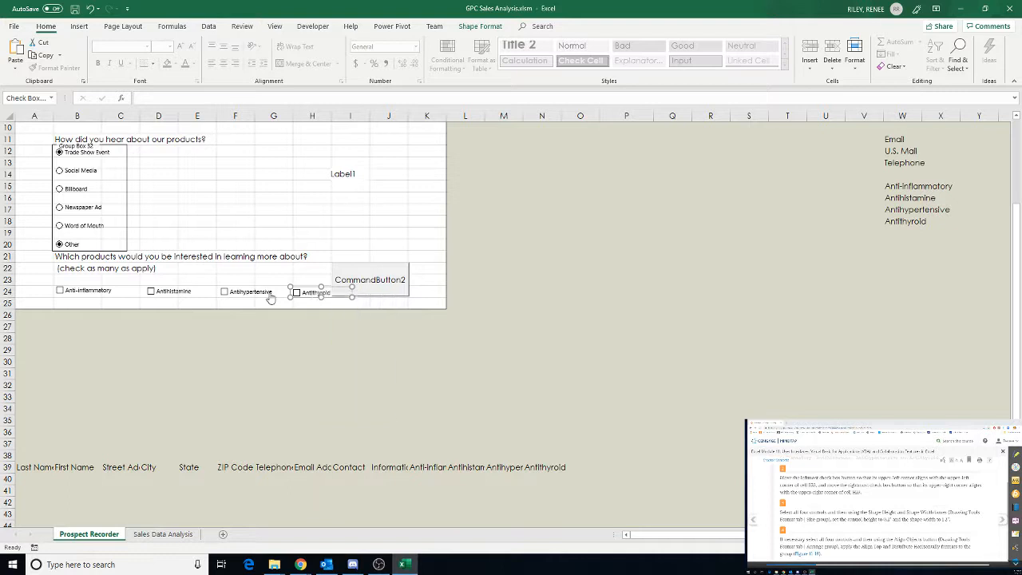
left_click(265, 297, "ctrl")
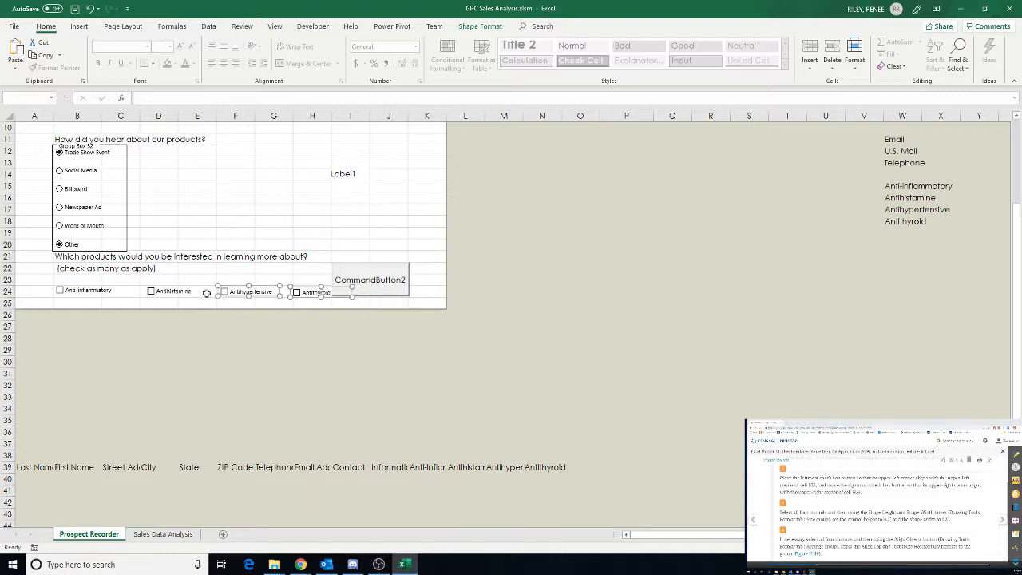
left_click(100, 293)
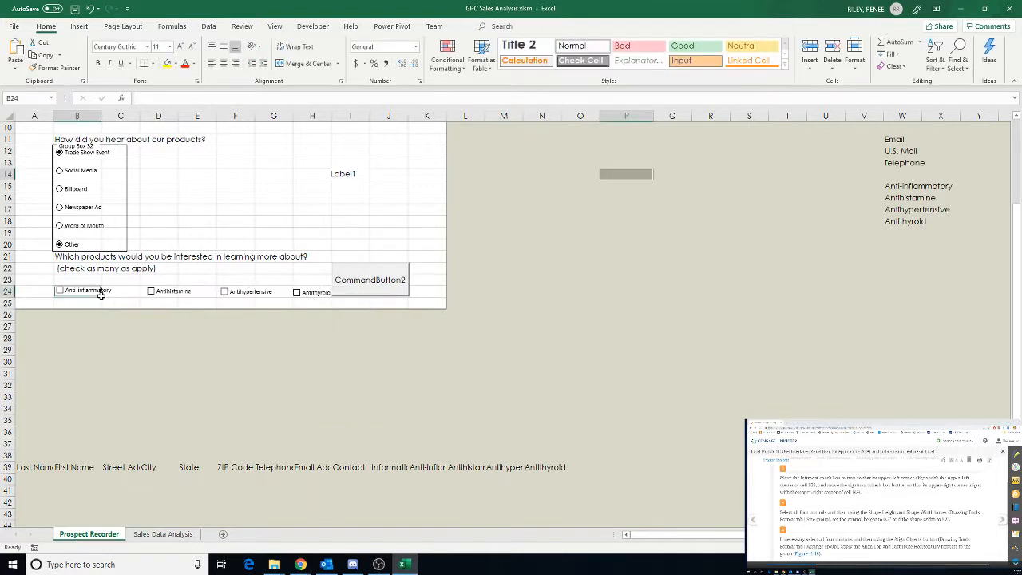
left_click(133, 352)
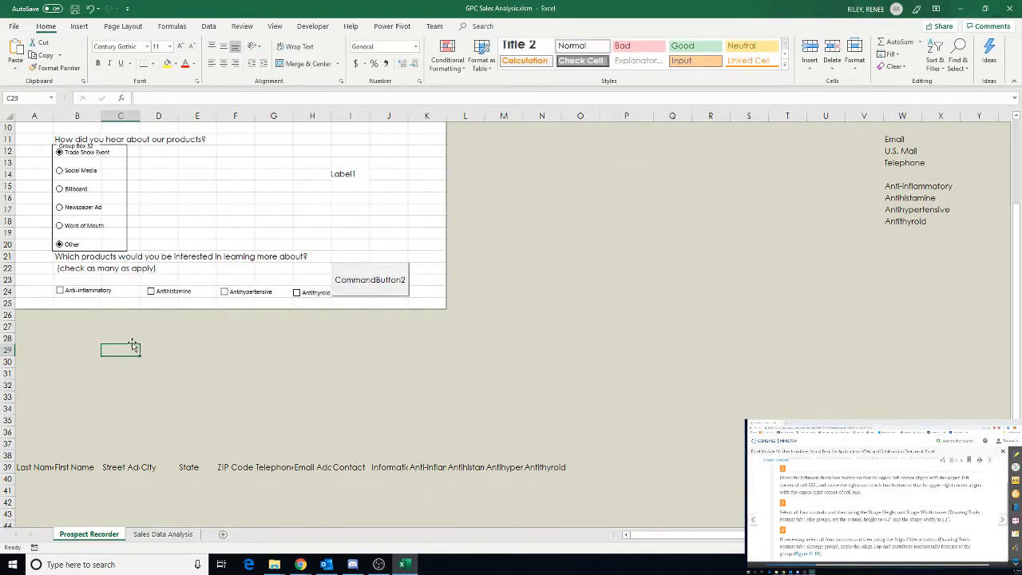
right_click(104, 294)
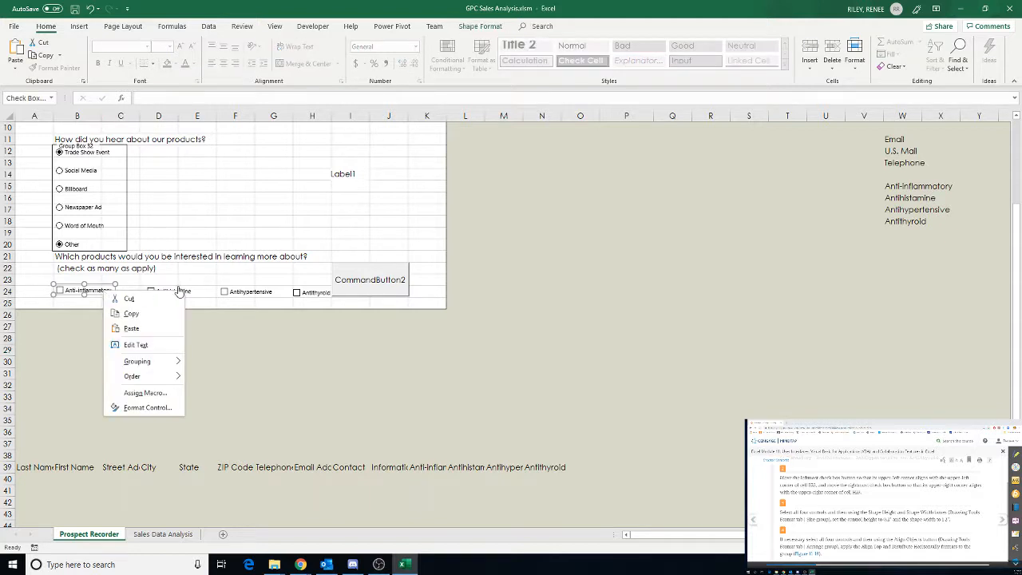
left_click(300, 293, "ctrl")
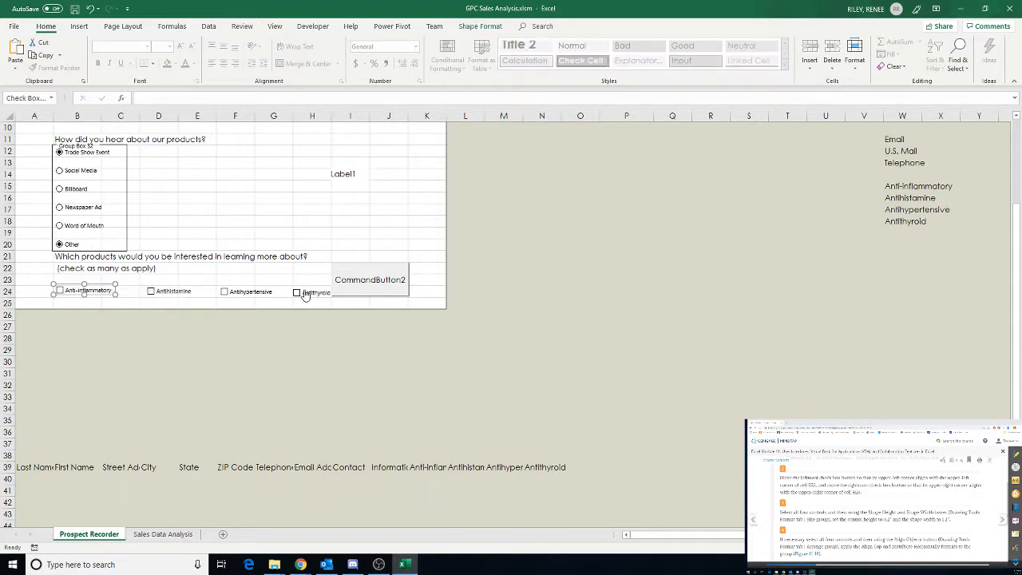
left_click(305, 293, "ctrl")
left_click(252, 294, "ctrl")
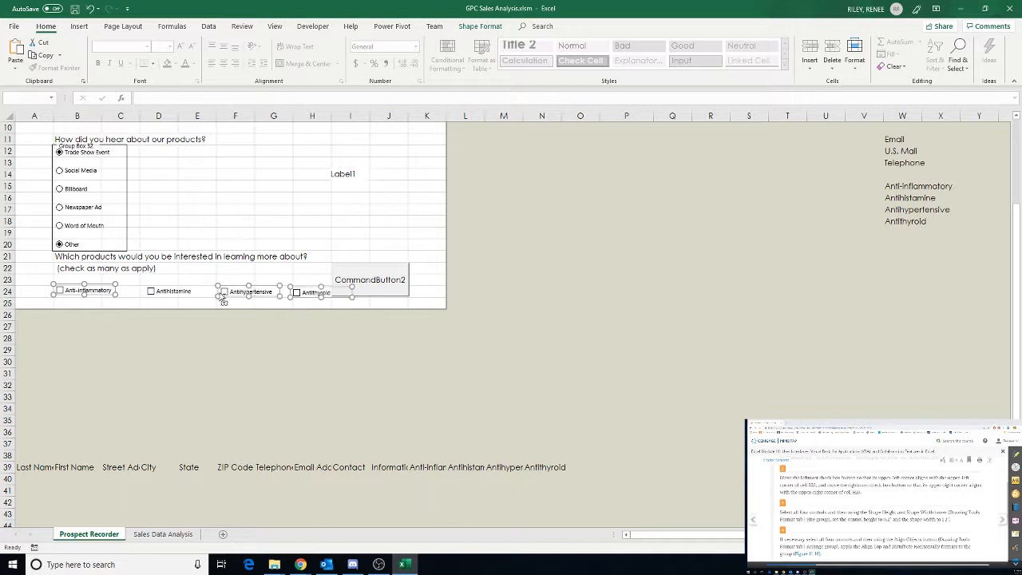
left_click(172, 292, "ctrl")
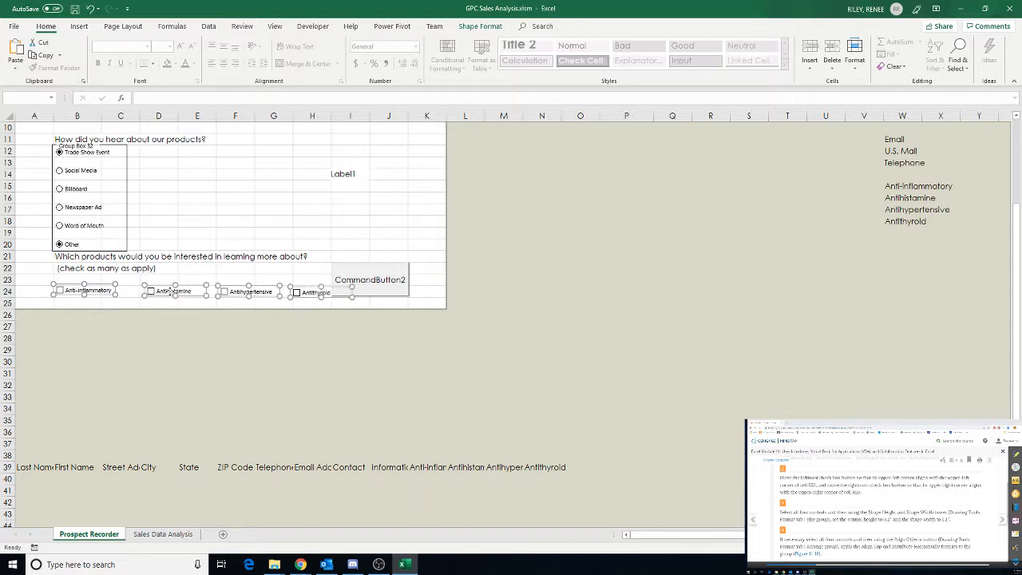
left_click(483, 26)
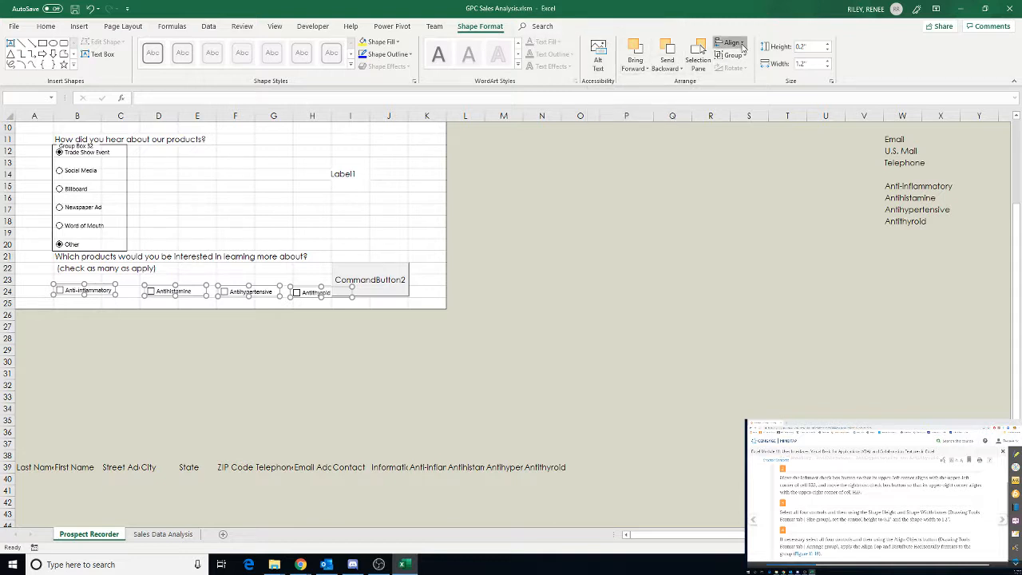
left_click(742, 47)
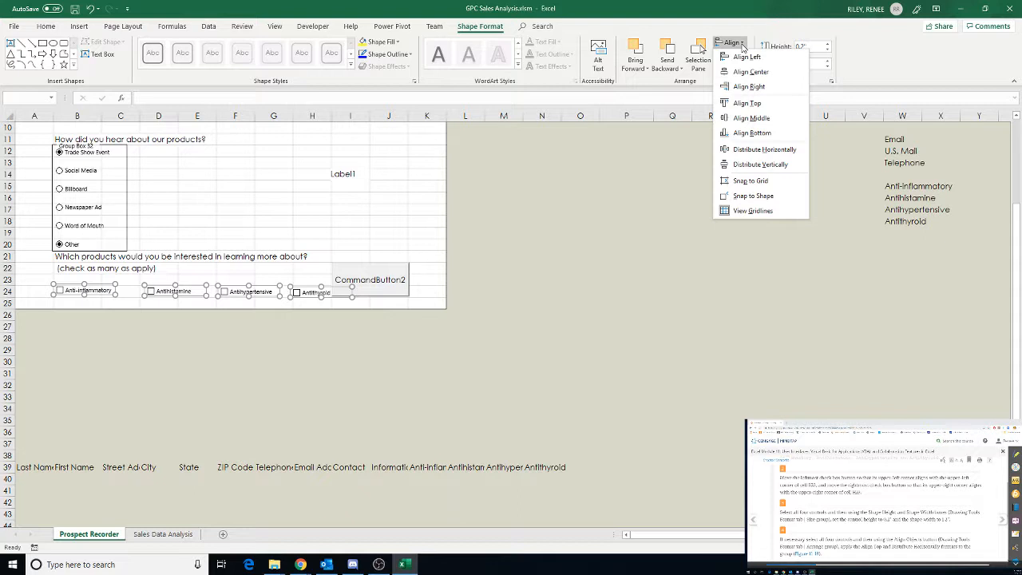
left_click(748, 104)
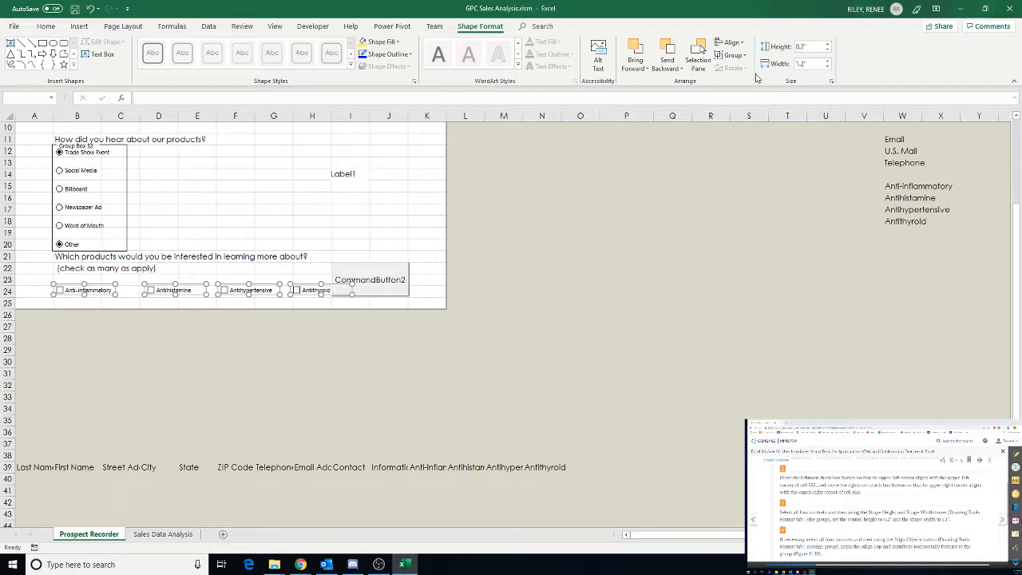
left_click(740, 44)
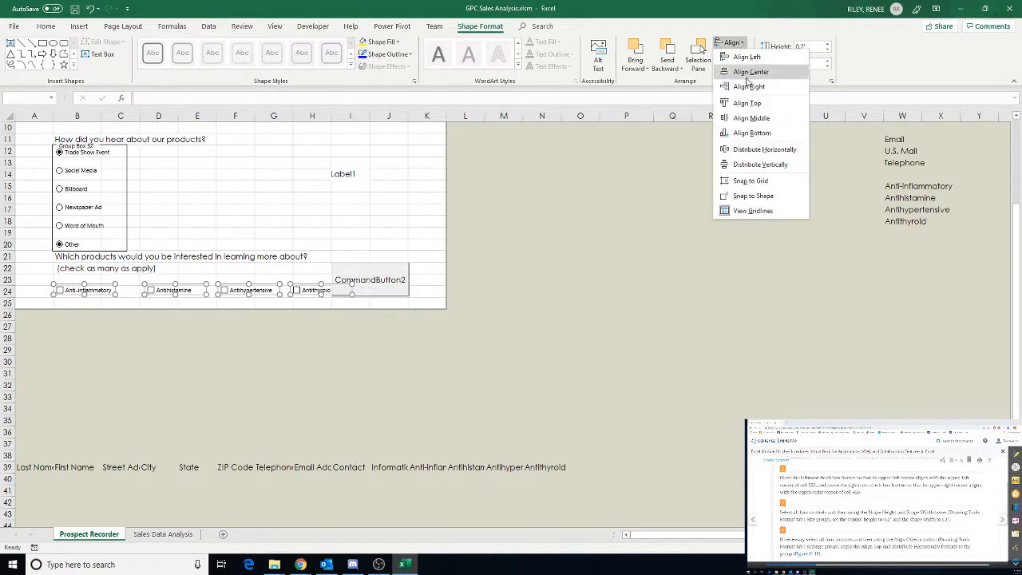
left_click(763, 151)
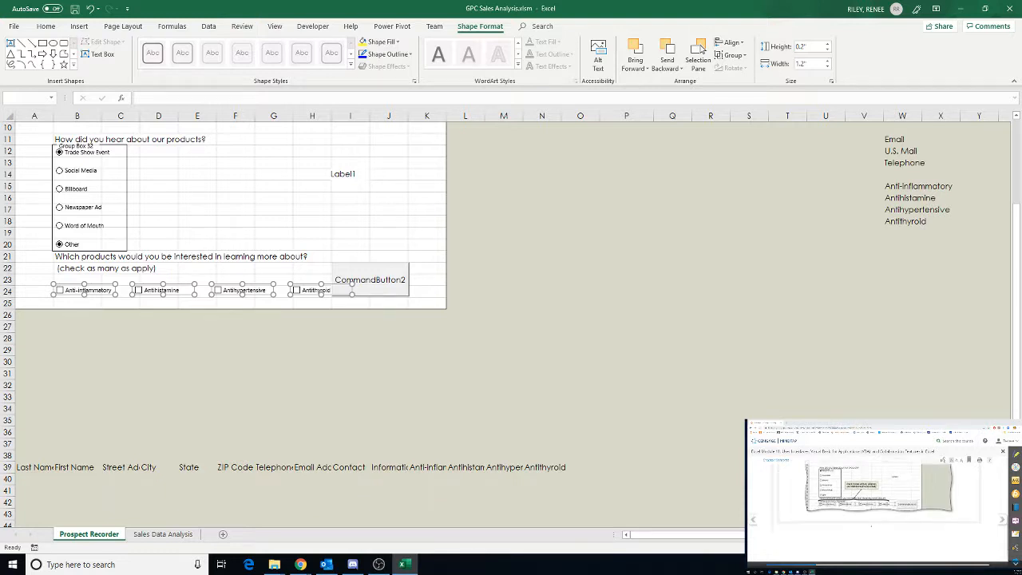
Save the workbook
left_click(1004, 520)
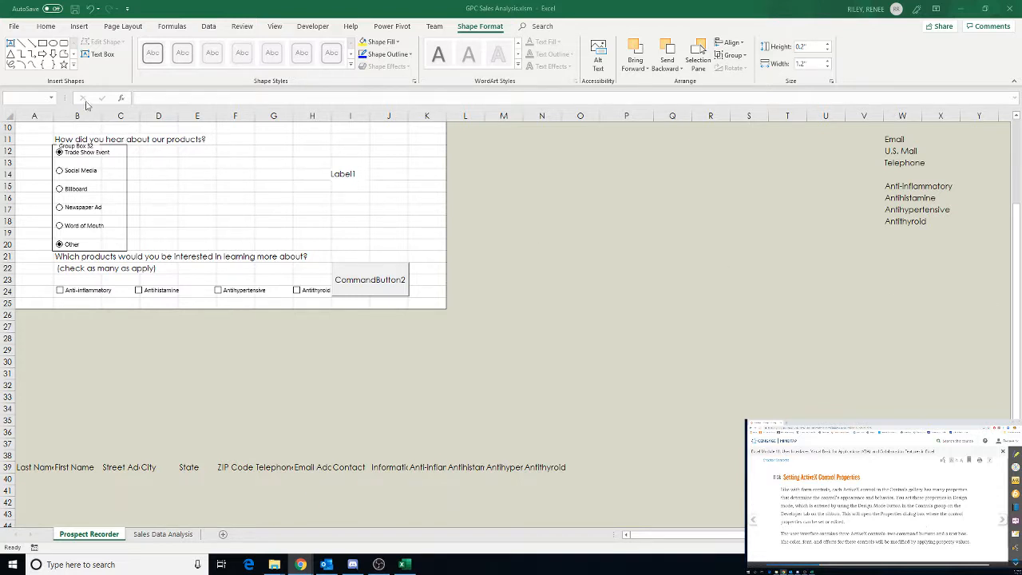
left_click(72, 11)
left_click(72, 10)
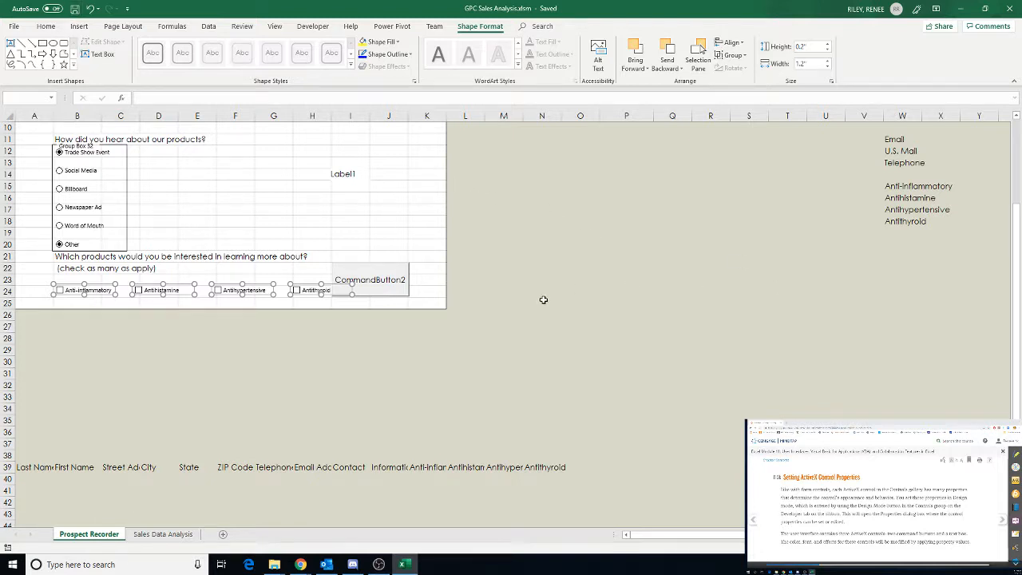
Delete the Other option button in the group box
right_click(71, 242)
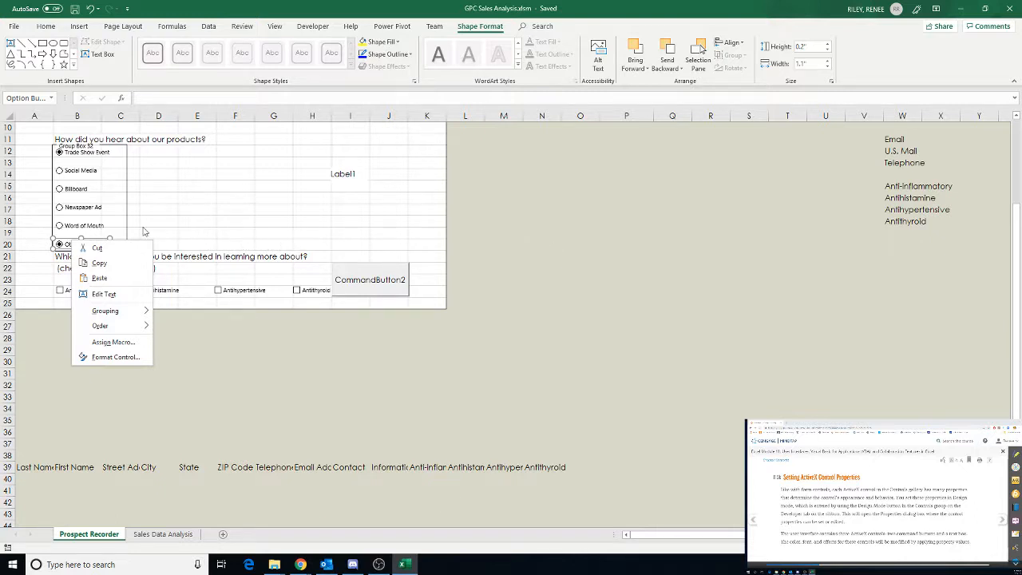
left_click(97, 228)
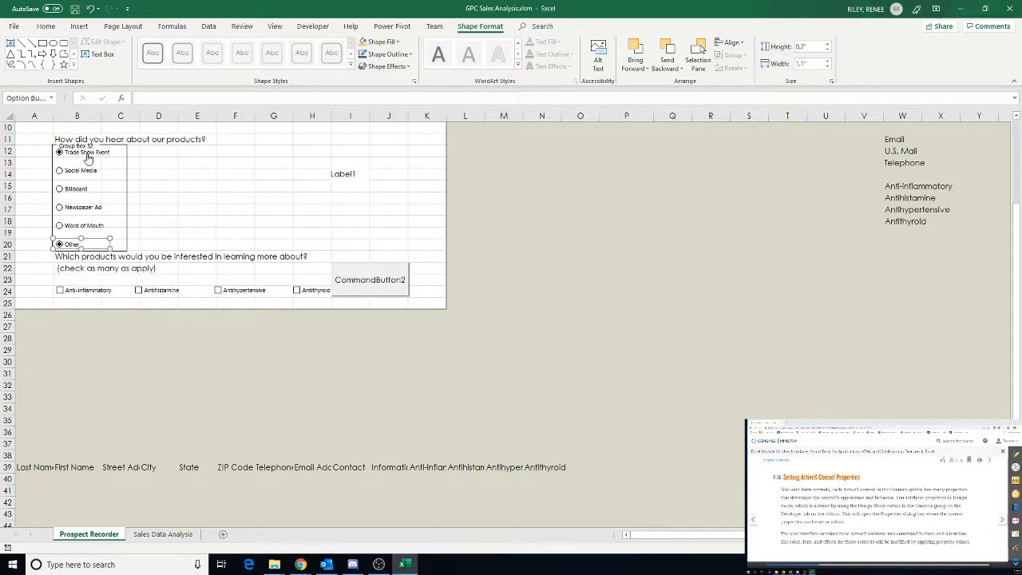
left_click(59, 245)
key("Delete")
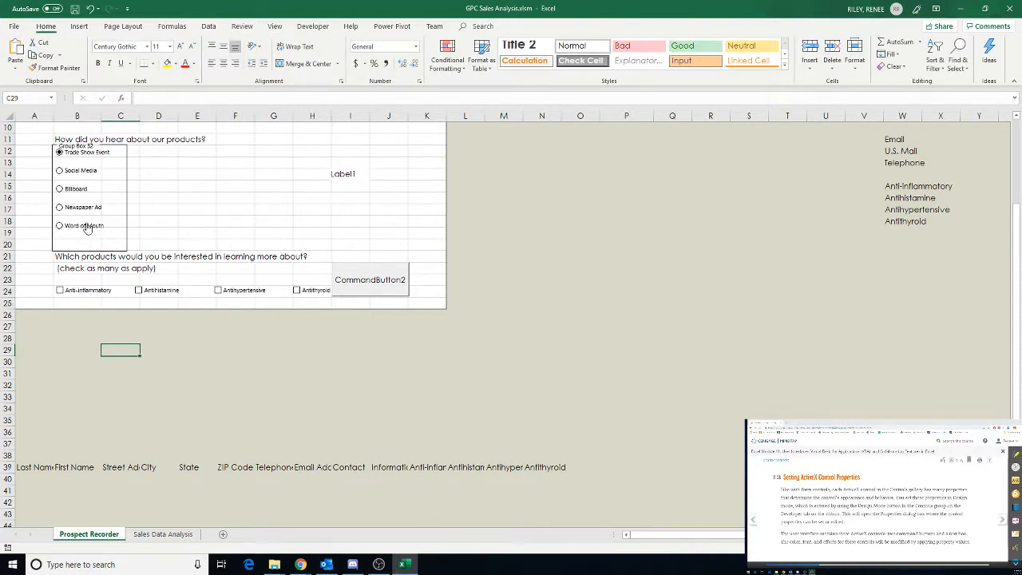
Copy the Word of Mouth option button and paste the copy below it in row 20 of the group box
left_click(86, 227)
right_click(86, 228)
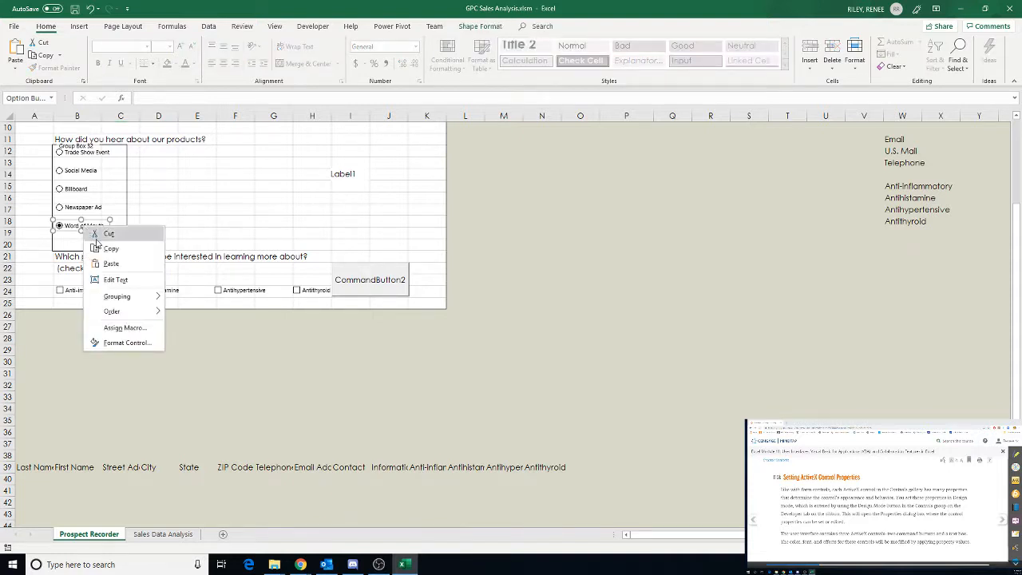
left_click(101, 248)
right_click(64, 241)
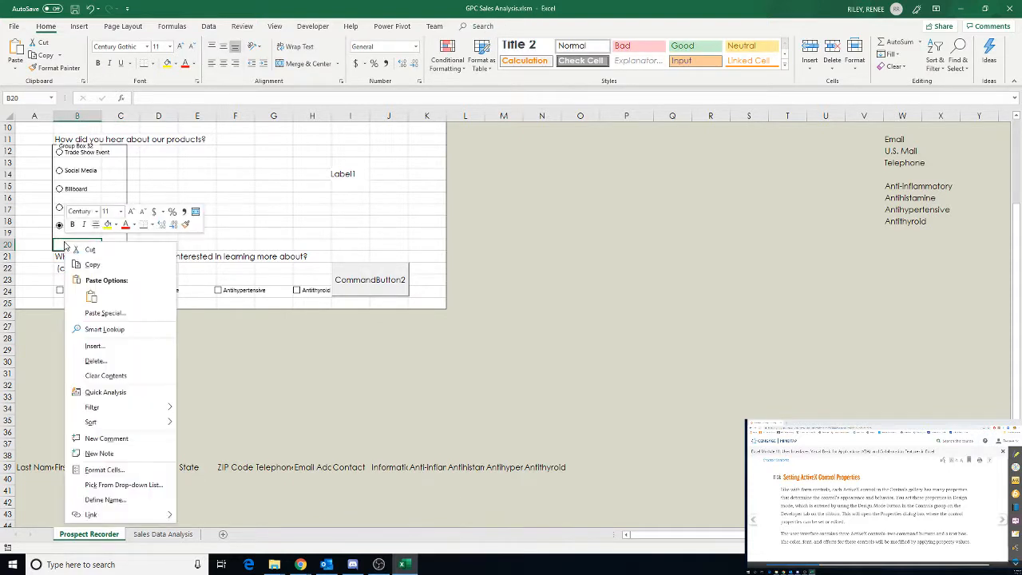
left_click(92, 297)
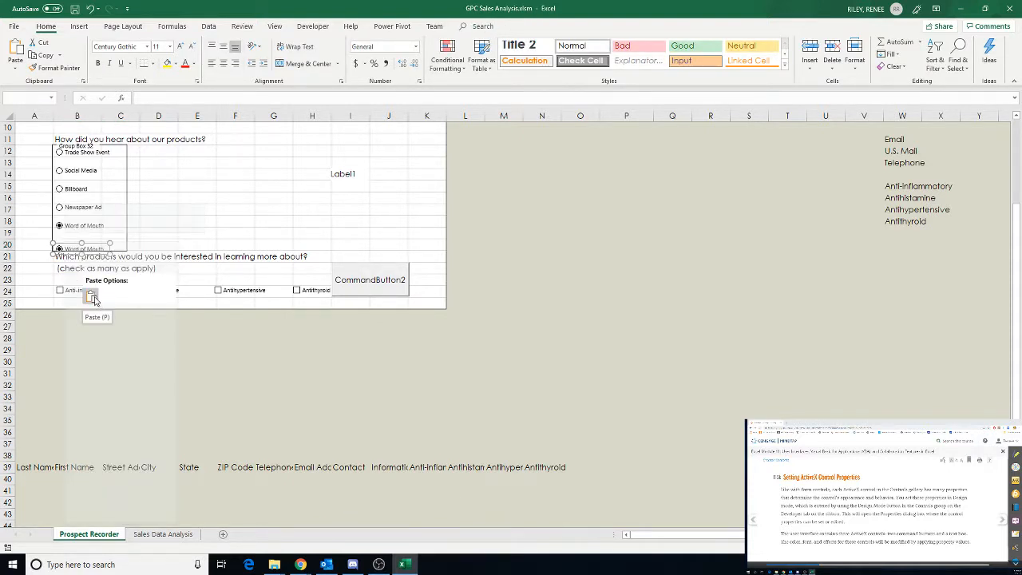
left_click(93, 297)
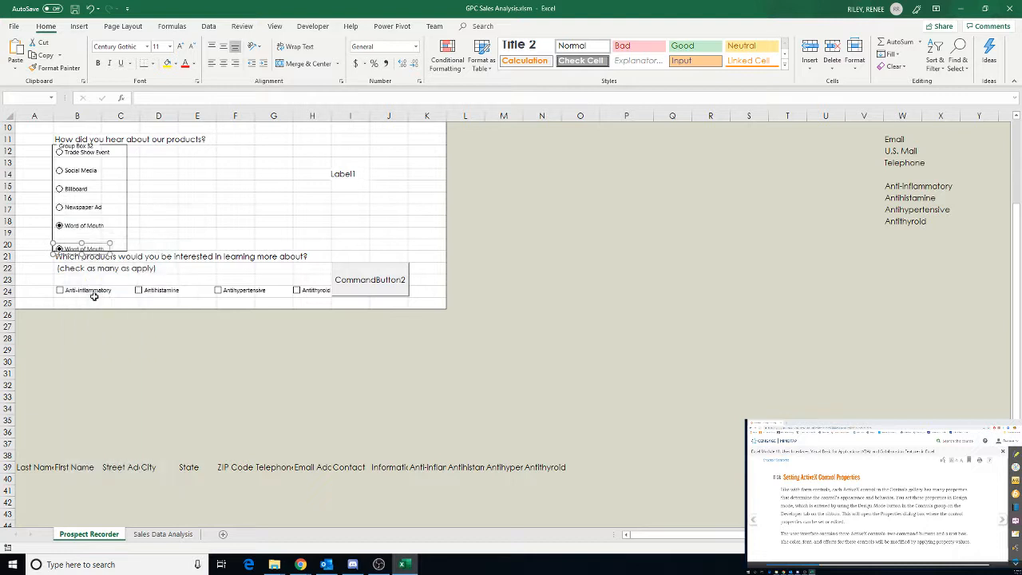
left_click_drag(70, 246, 58, 239)
Caption the pasted option button Other
left_click(68, 241)
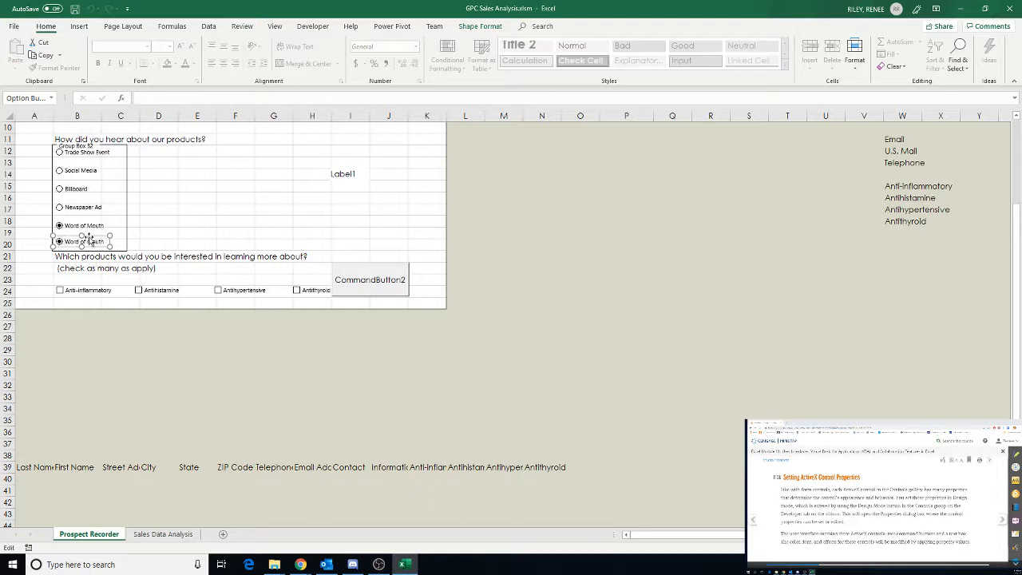
left_click_drag(106, 242, 70, 238)
type("Other")
left_click(174, 207)
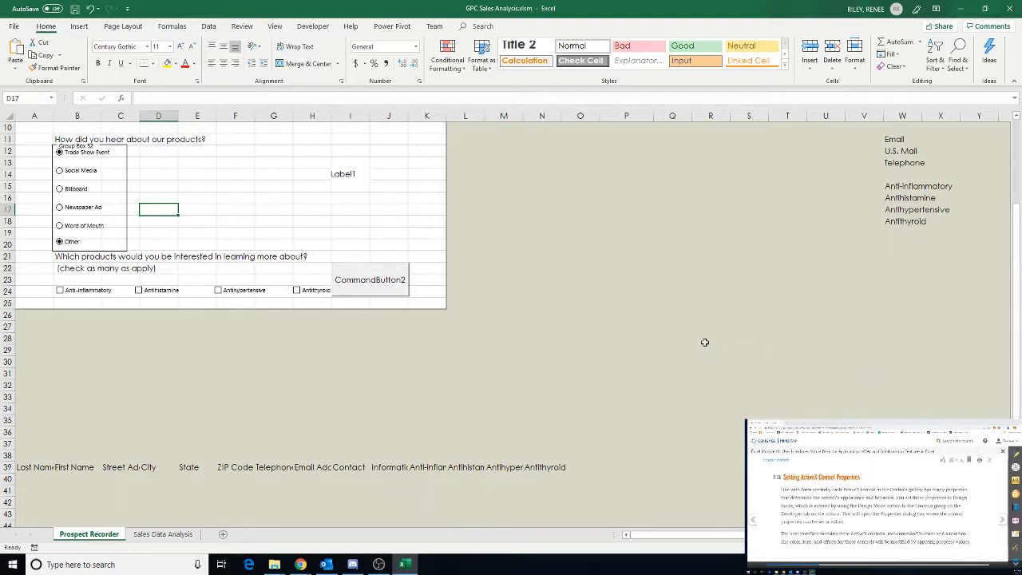
Open the Properties window of the upper command button, CommandButton1
scroll(527, 315, "up", 2)
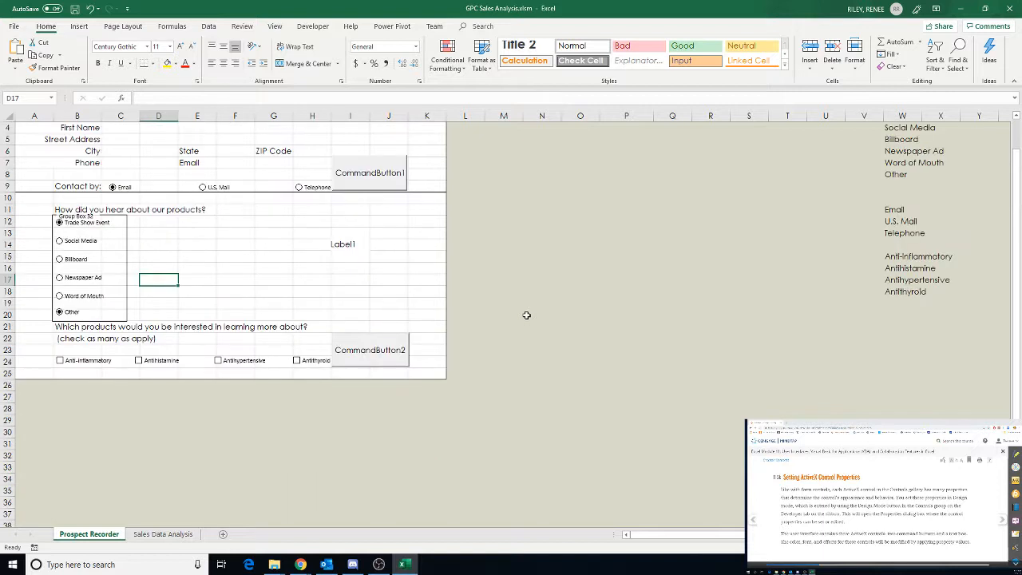
left_click(384, 175)
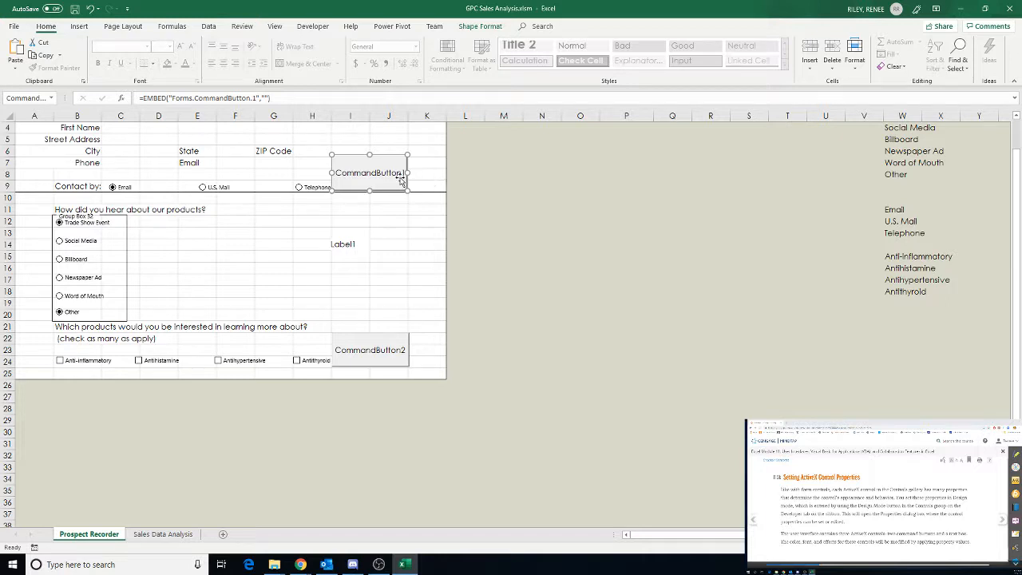
right_click(370, 175)
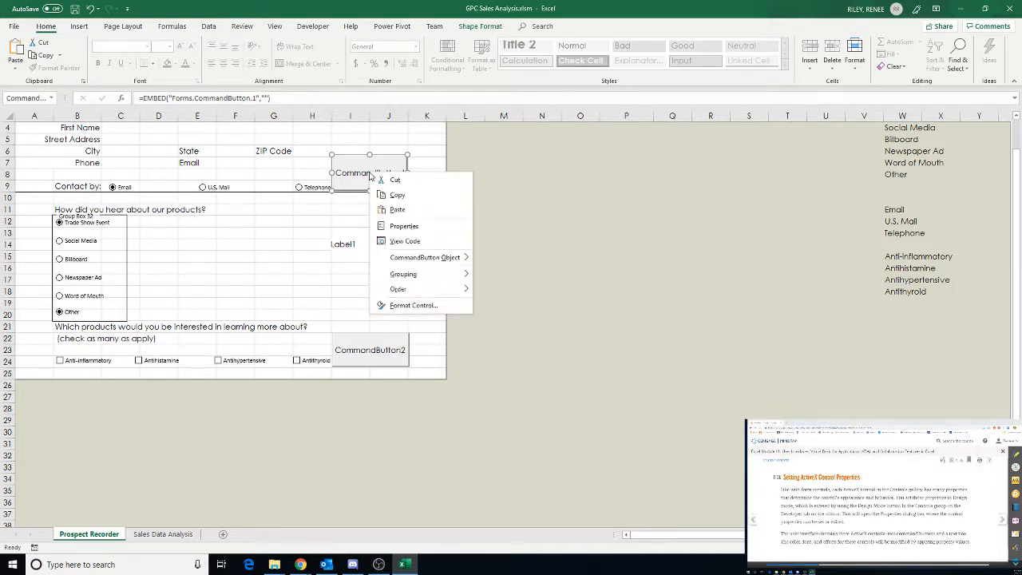
mouse_move(406, 258)
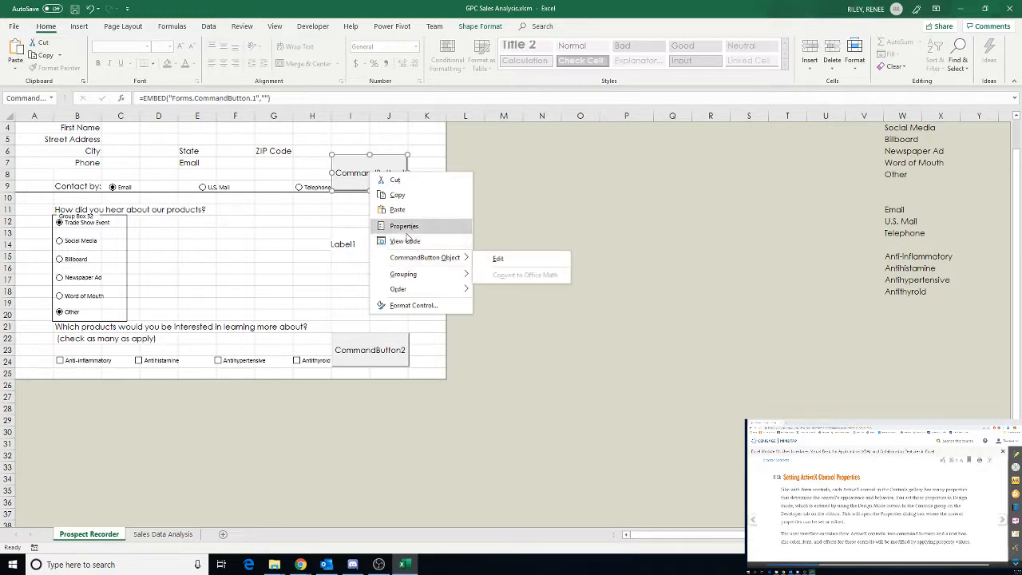
left_click(405, 228)
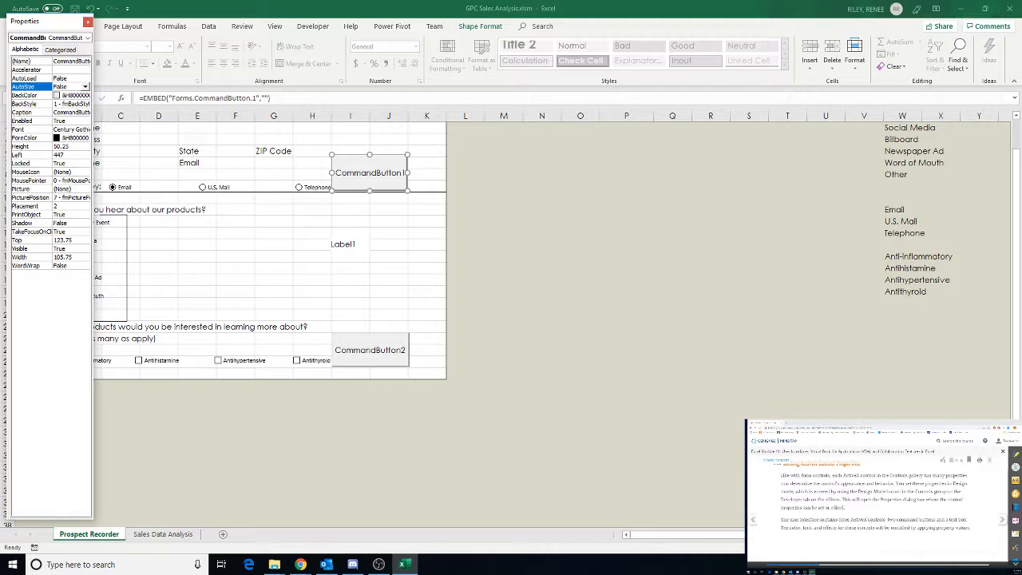
left_click(942, 525)
scroll(942, 524, "down", 6)
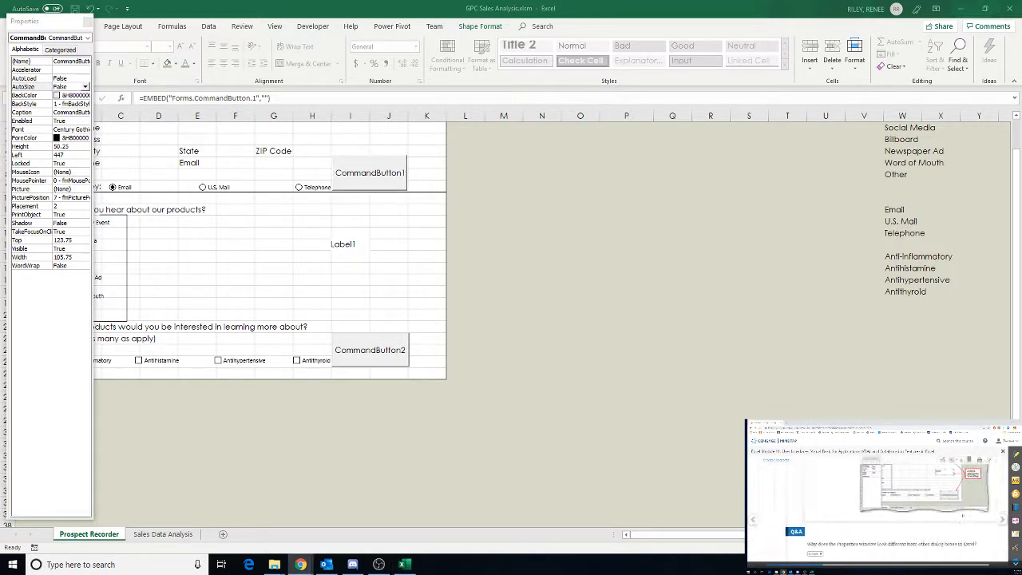
scroll(920, 531, "down", 2)
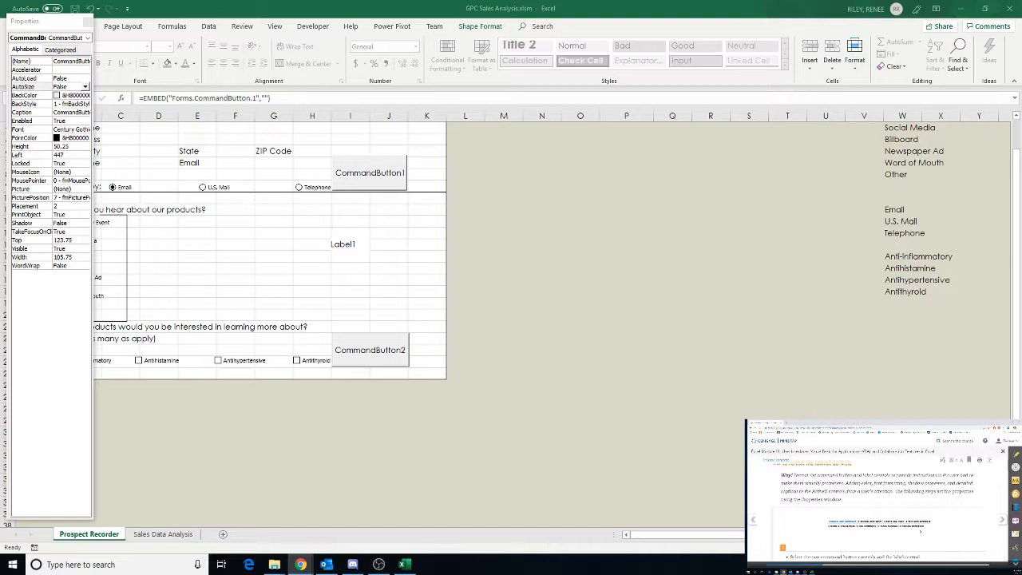
scroll(920, 531, "down", 5)
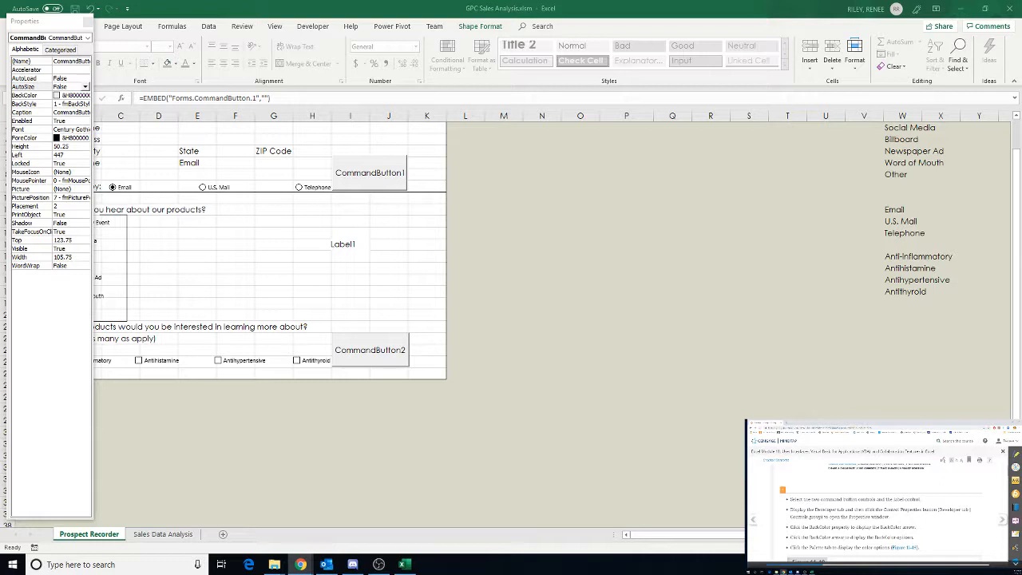
Select both command buttons and the Label1 control together and open the Properties window for them
left_click(88, 22)
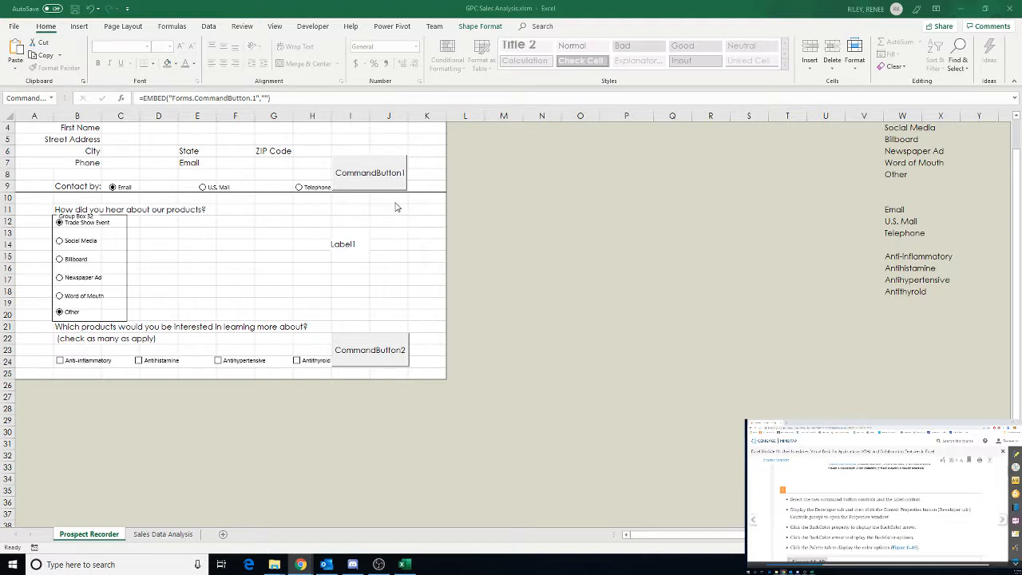
left_click(379, 170)
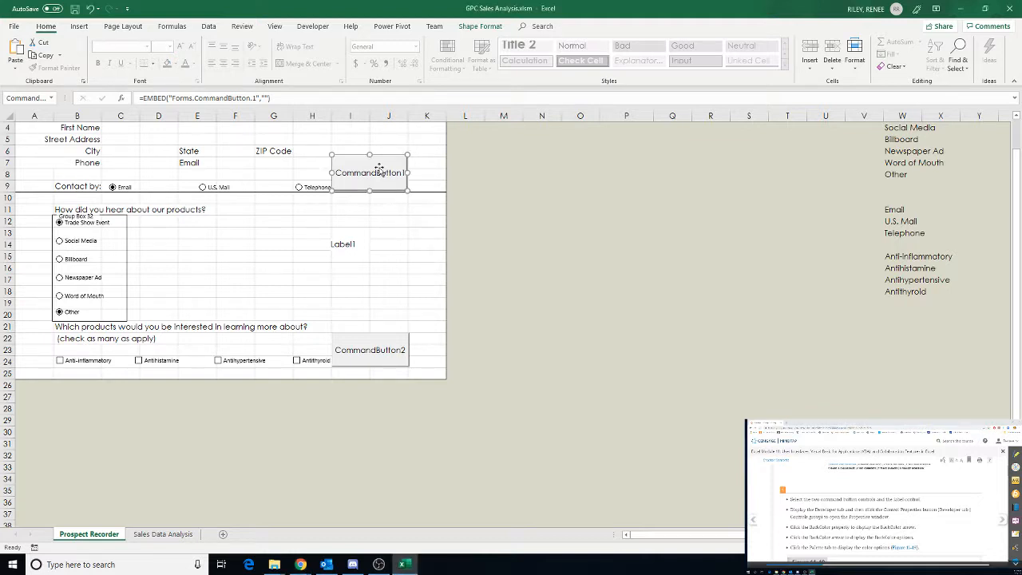
left_click(351, 243, "ctrl")
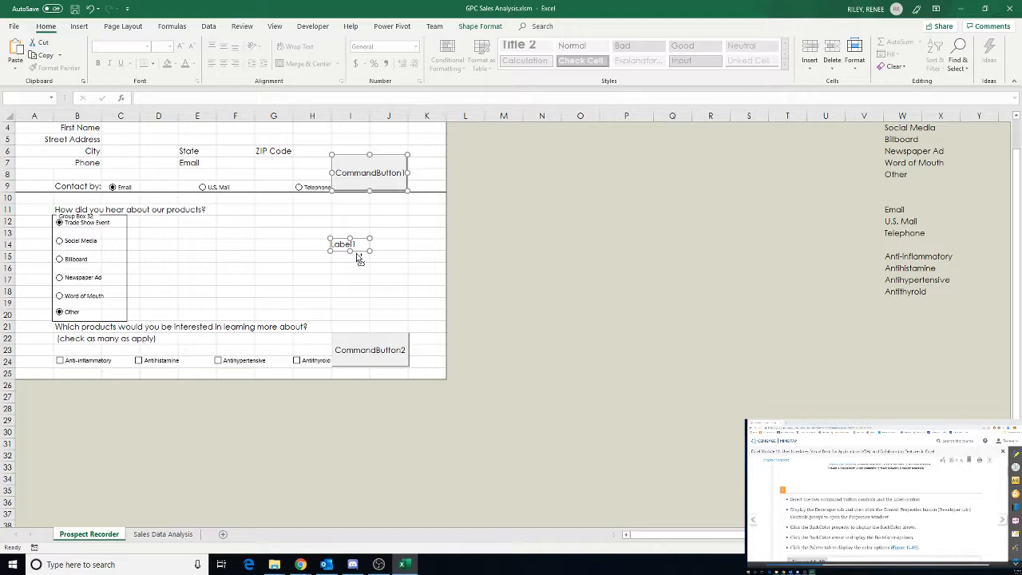
left_click(380, 345, "ctrl")
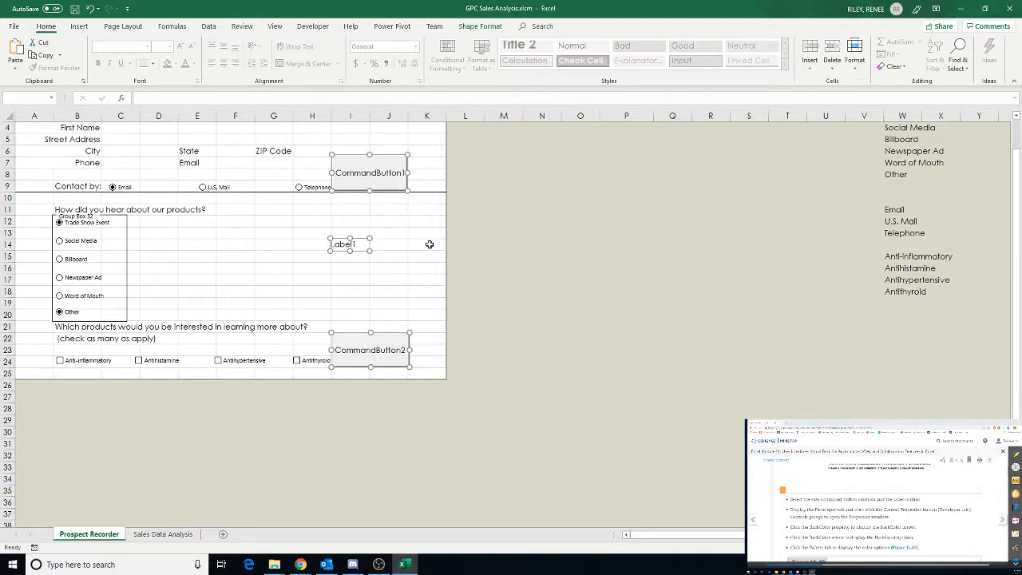
left_click(482, 26)
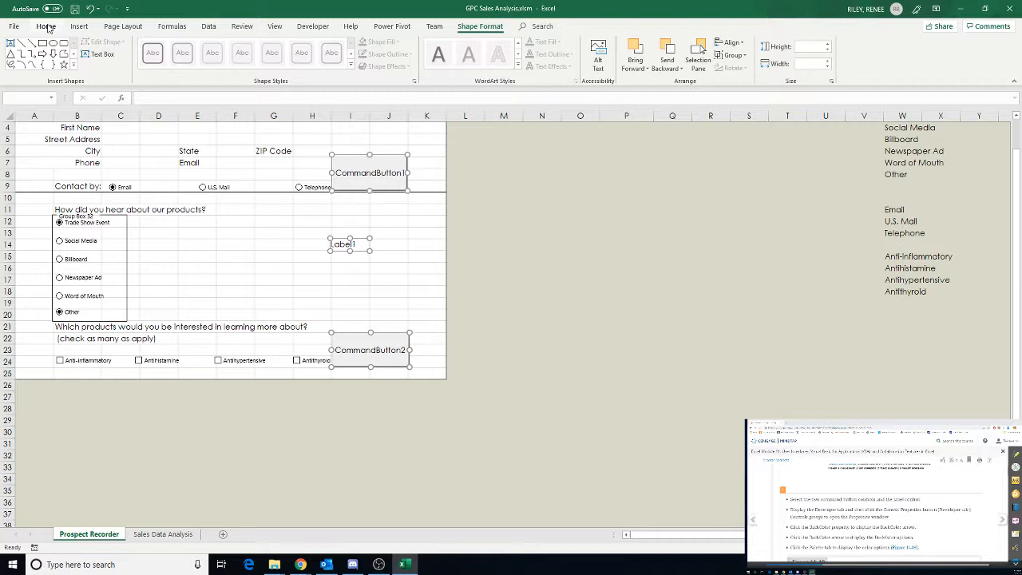
left_click(307, 27)
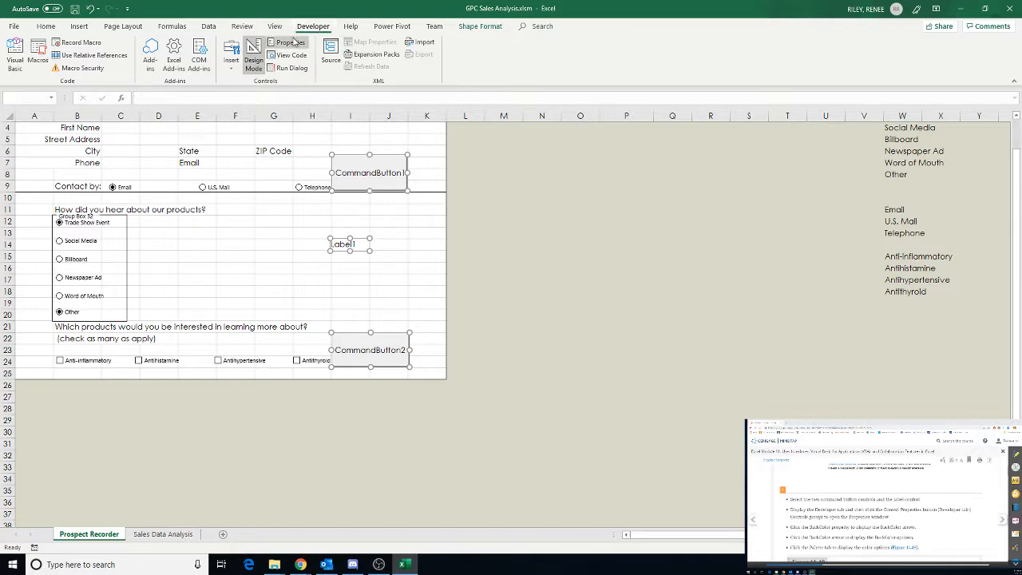
left_click(292, 43)
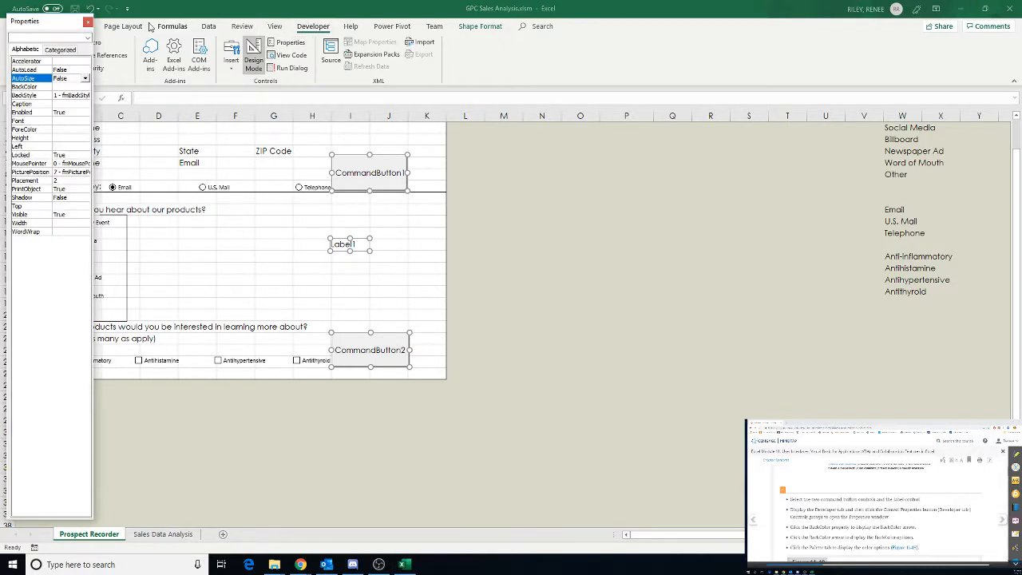
left_click_drag(42, 24, 802, 39)
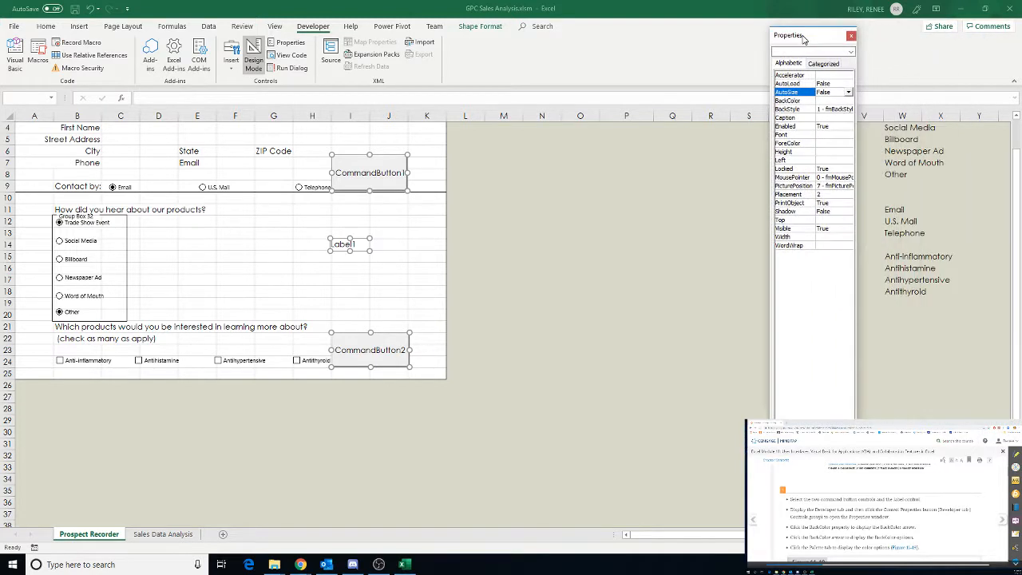
Set the BackColor of the selected controls to gray from the color palette
left_click(824, 102)
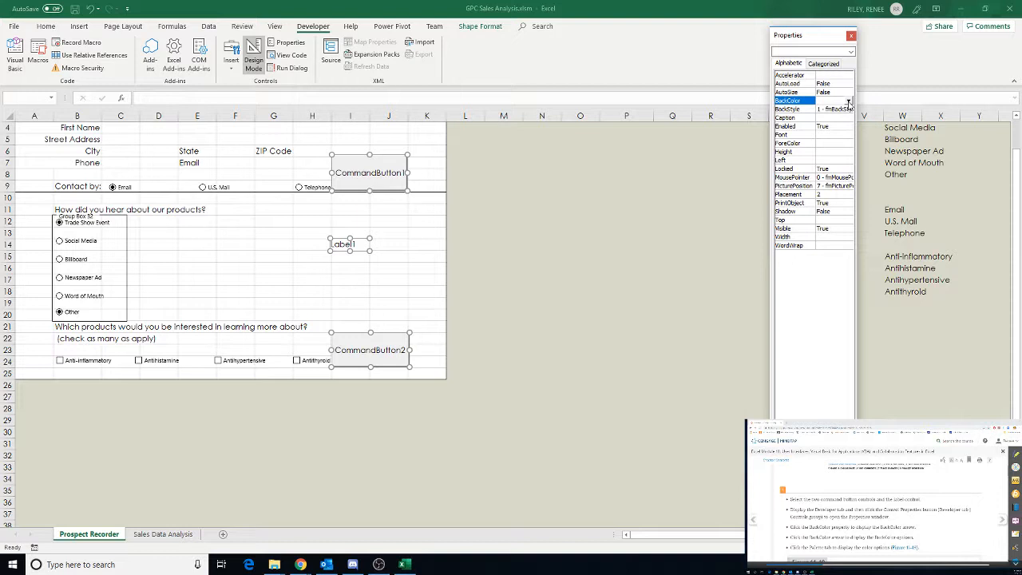
left_click(849, 102)
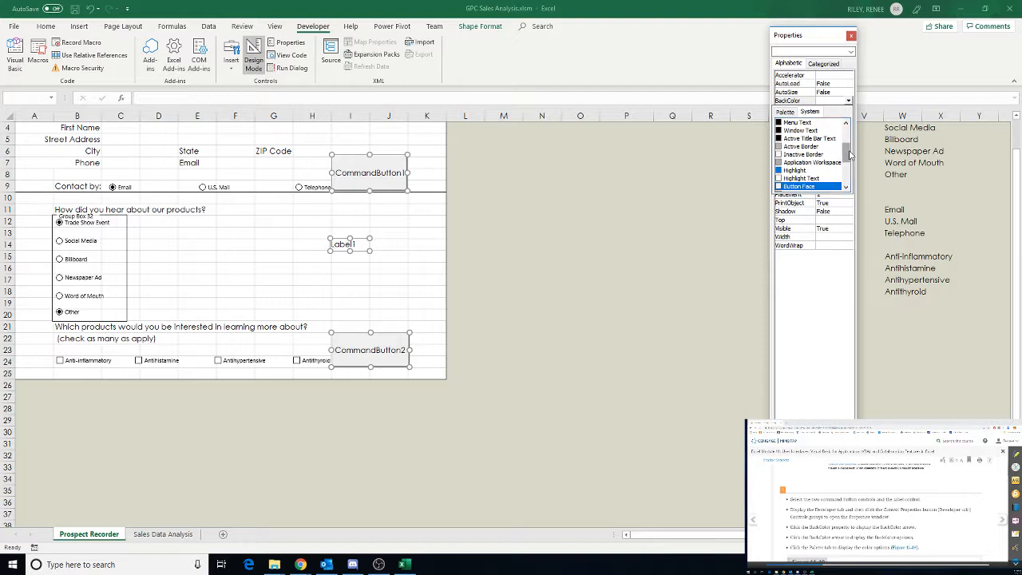
left_click_drag(849, 156, 847, 144)
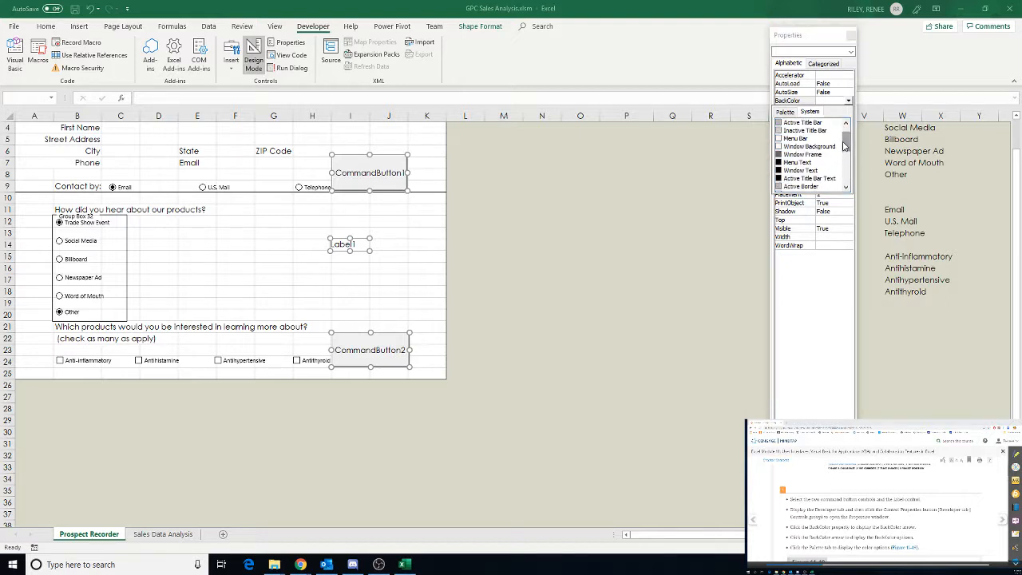
left_click(785, 113)
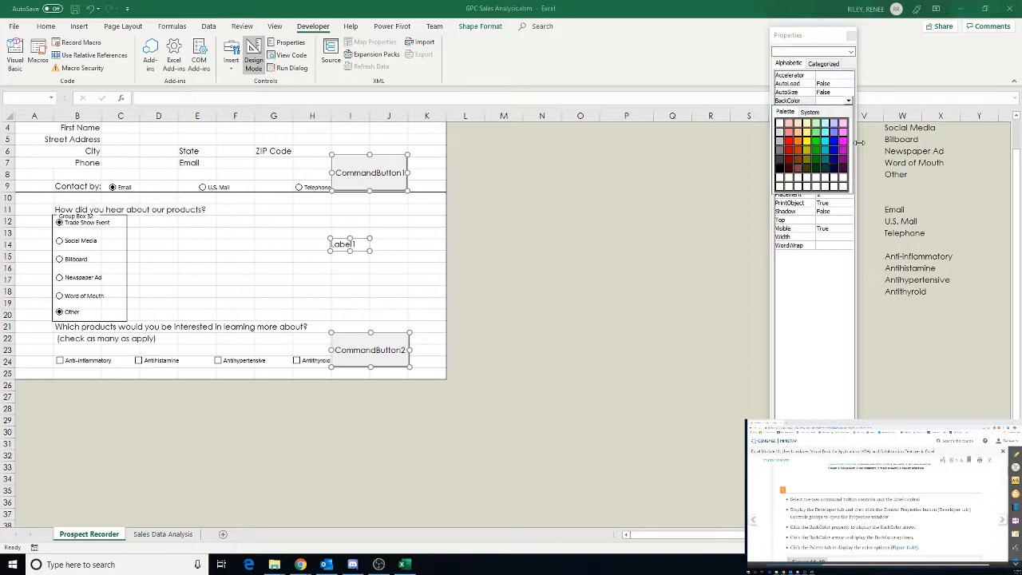
scroll(879, 511, "down", 3)
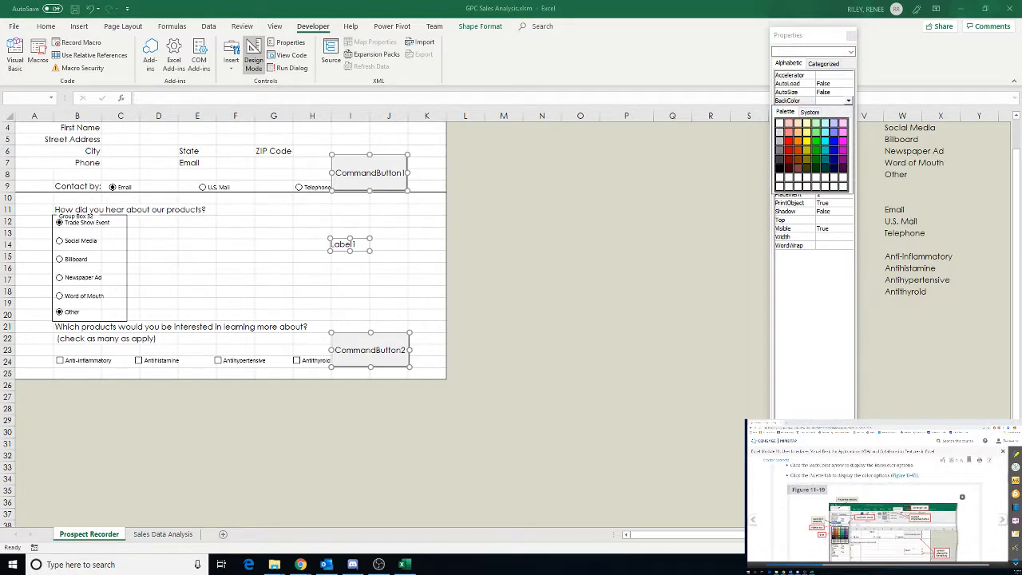
scroll(878, 511, "down", 1)
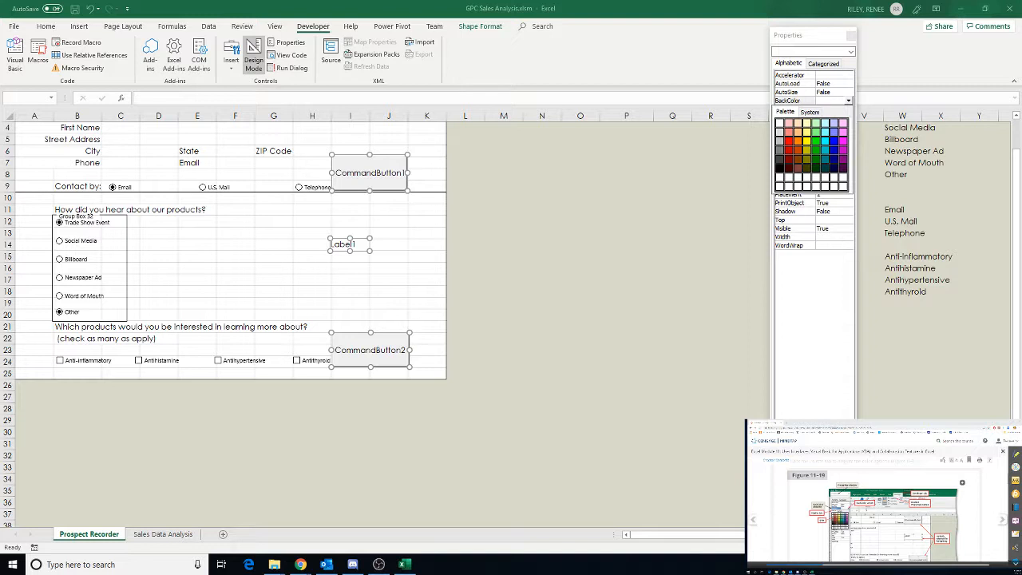
scroll(878, 511, "down", 2)
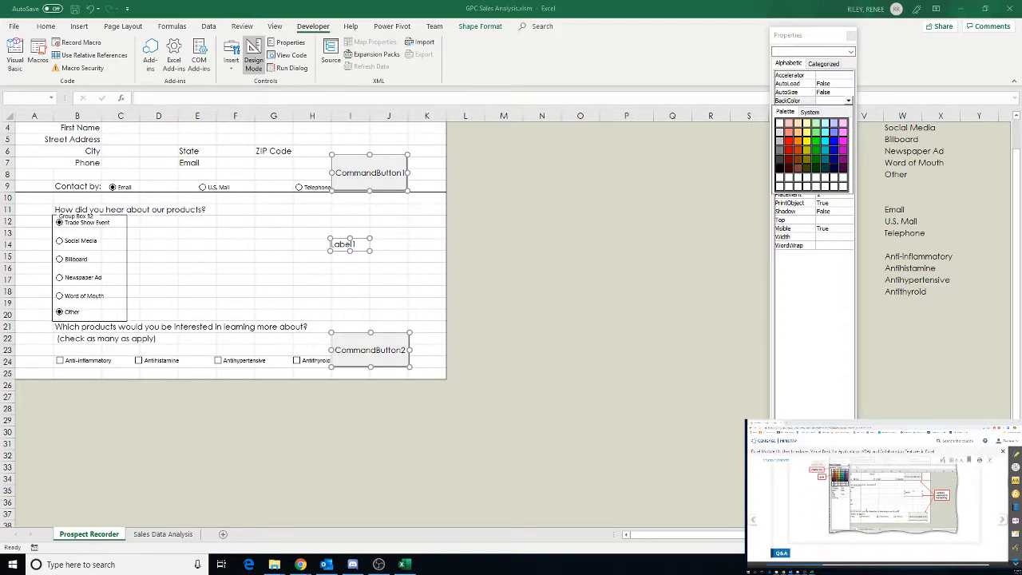
scroll(860, 513, "down", 3)
scroll(861, 515, "down", 3)
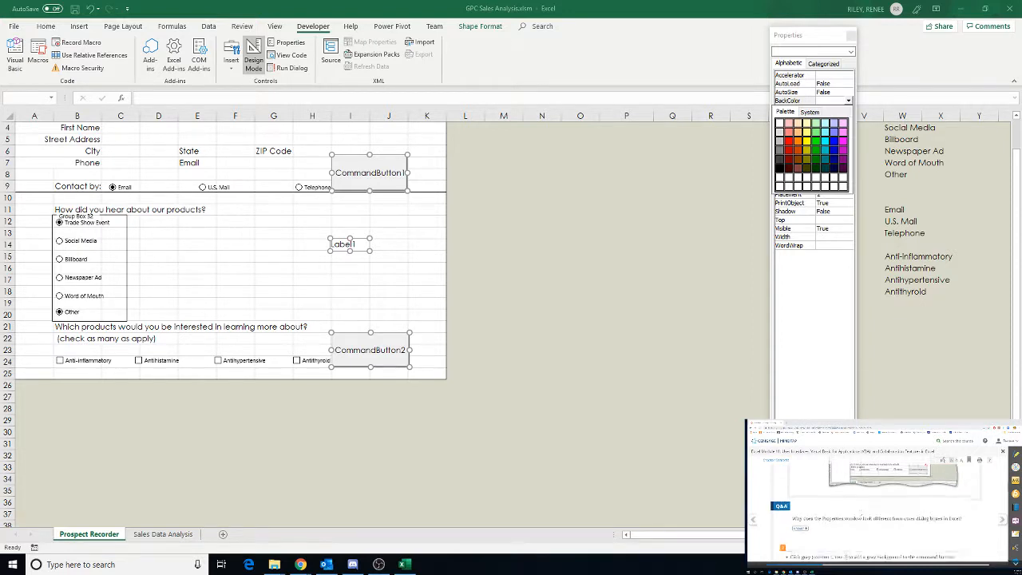
scroll(862, 516, "down", 2)
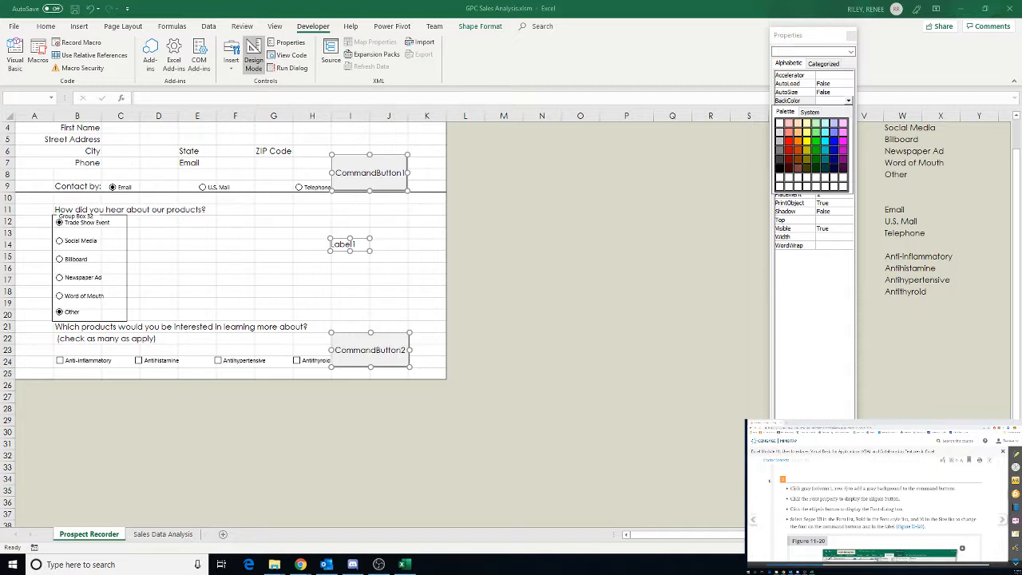
left_click(782, 144)
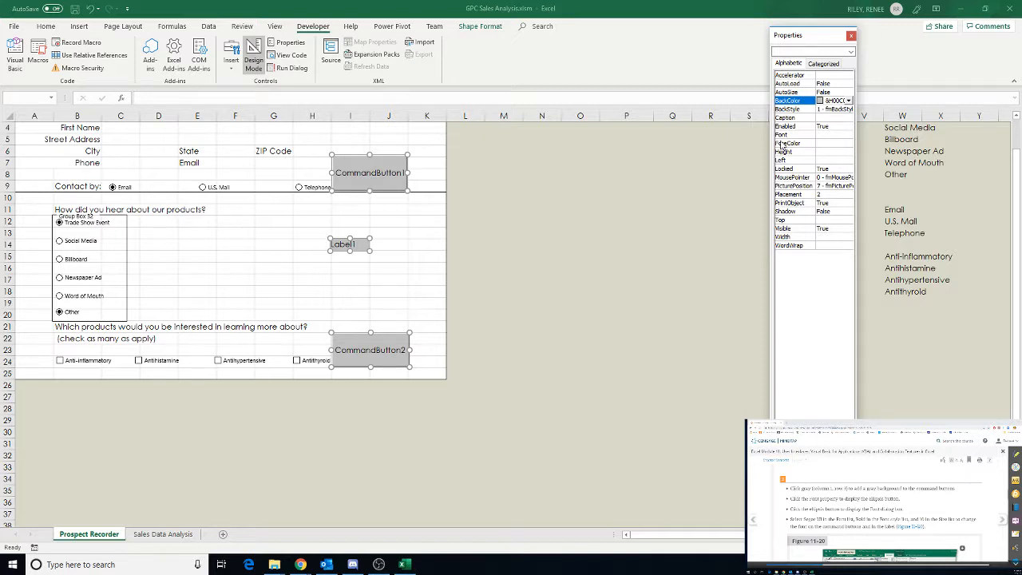
Set the selected controls' font to Segoe UI, size 10
left_click(791, 135)
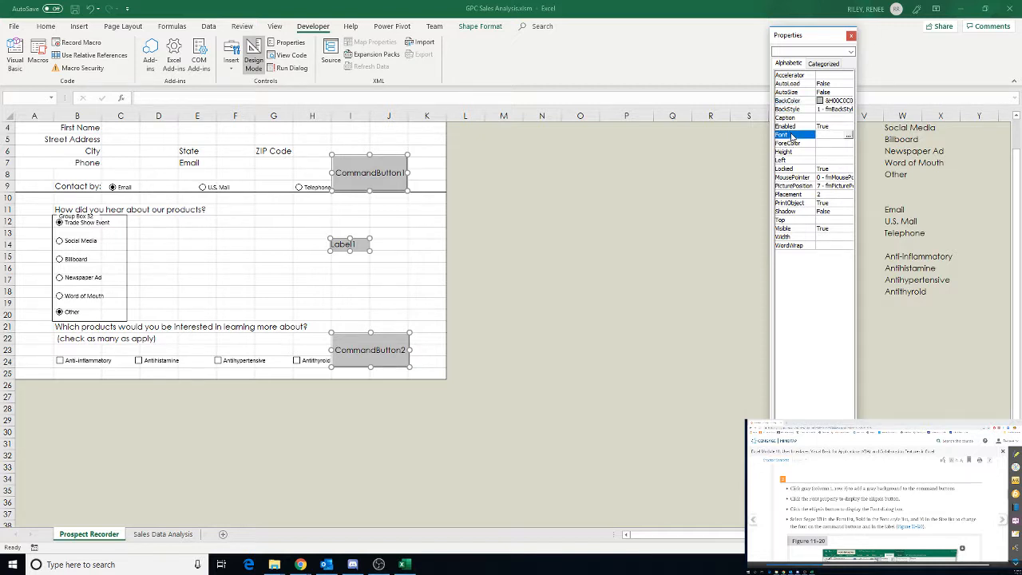
left_click(849, 138)
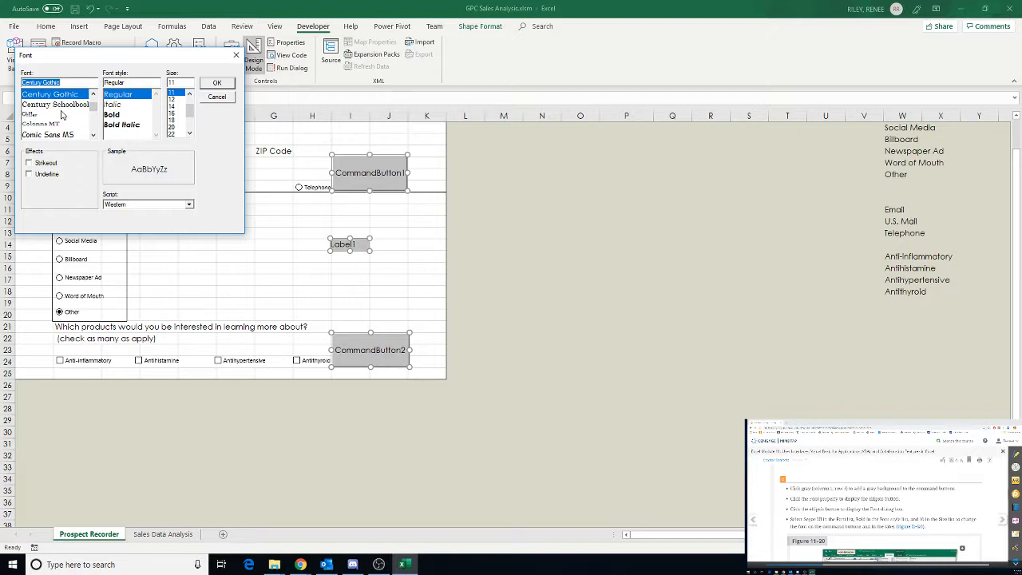
scroll(62, 116, "down", 5)
scroll(63, 116, "down", 15)
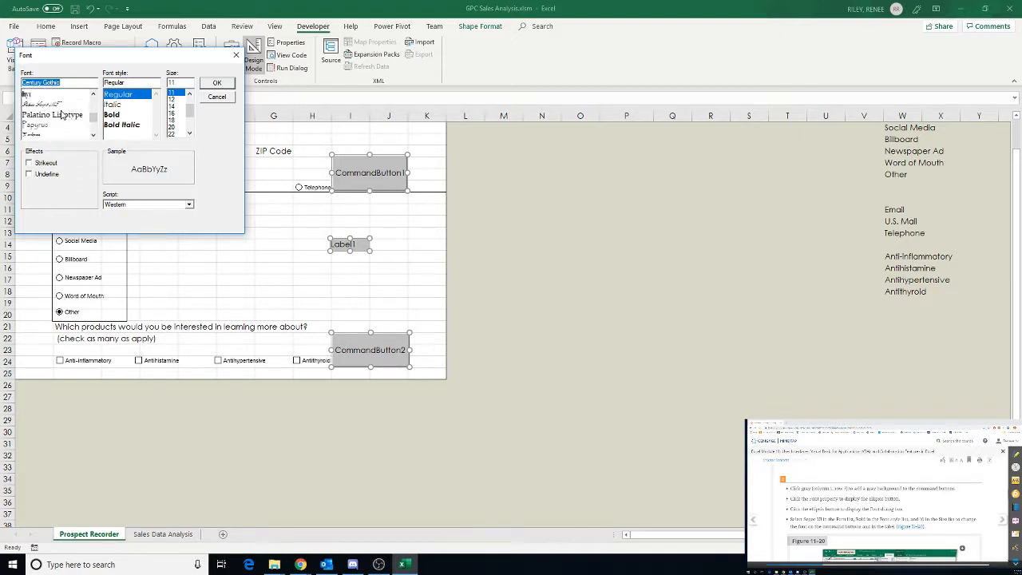
scroll(62, 114, "up", 1)
scroll(62, 115, "down", 3)
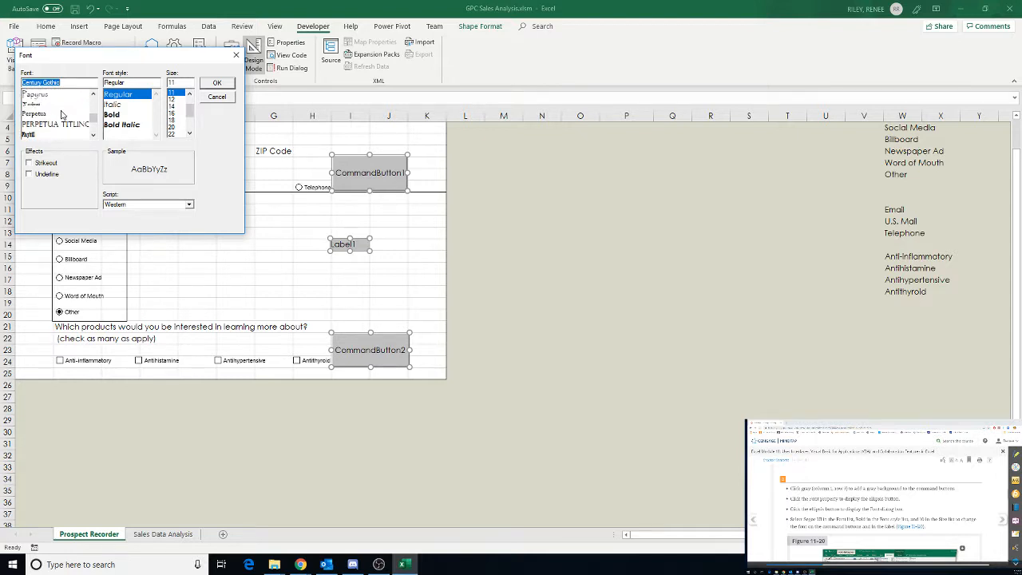
scroll(62, 115, "down", 2)
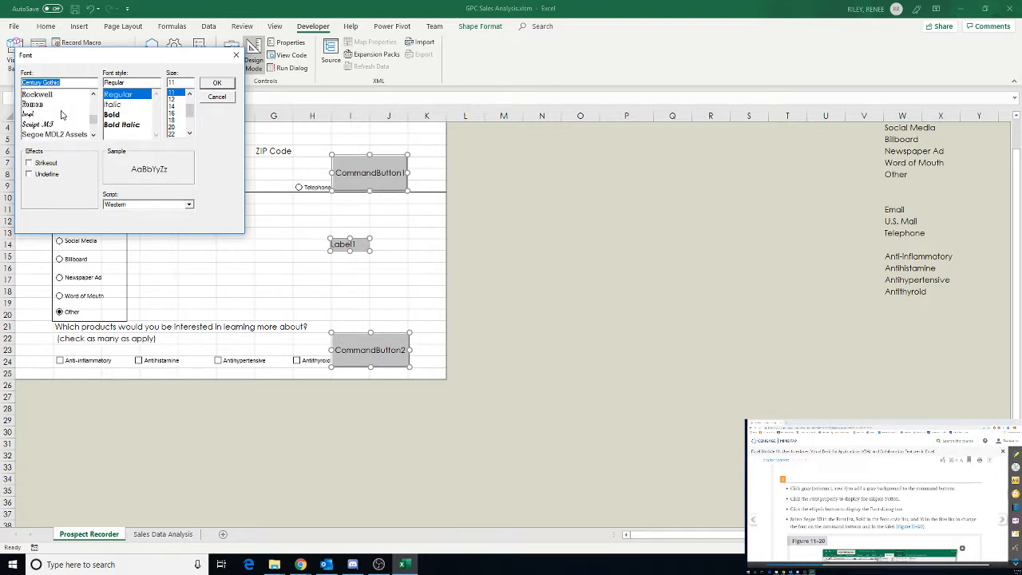
scroll(62, 115, "down", 1)
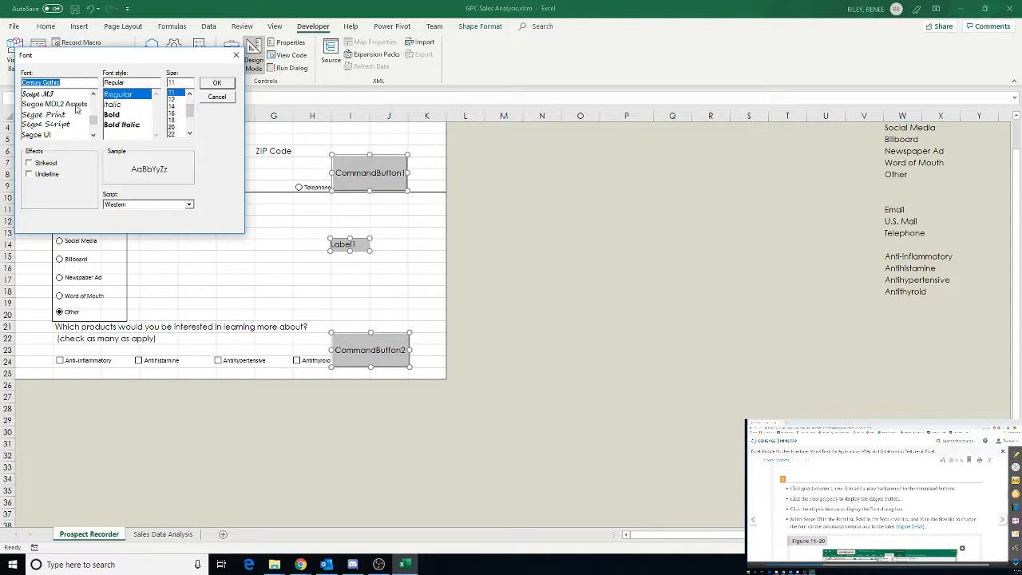
left_click(47, 135)
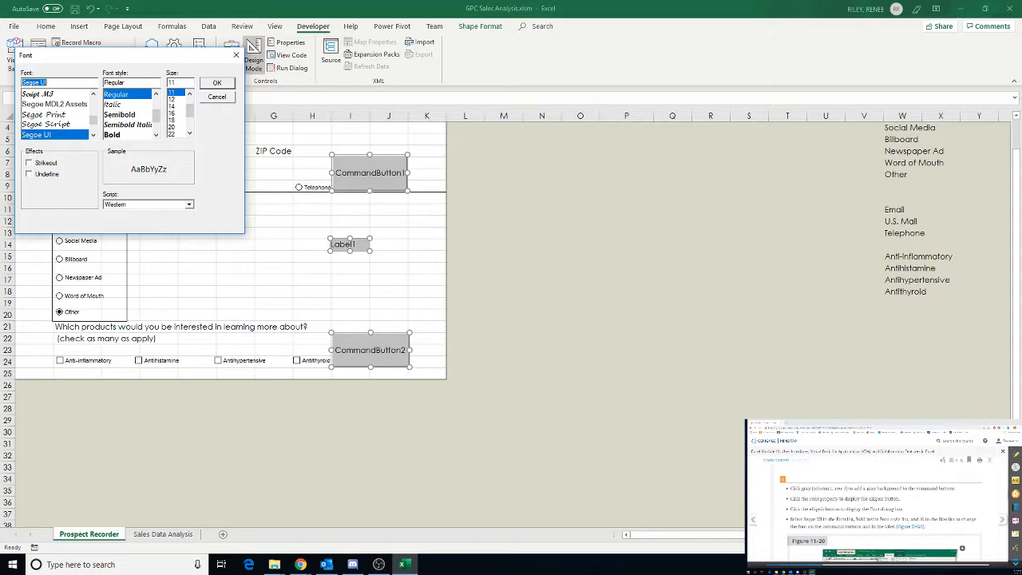
scroll(878, 511, "down", 2)
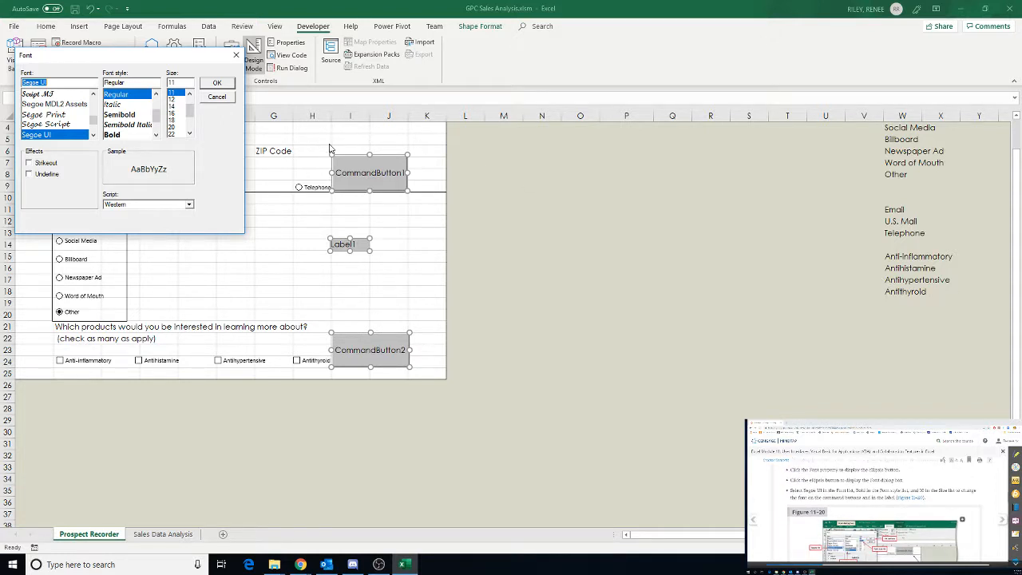
left_click(189, 94)
left_click(176, 93)
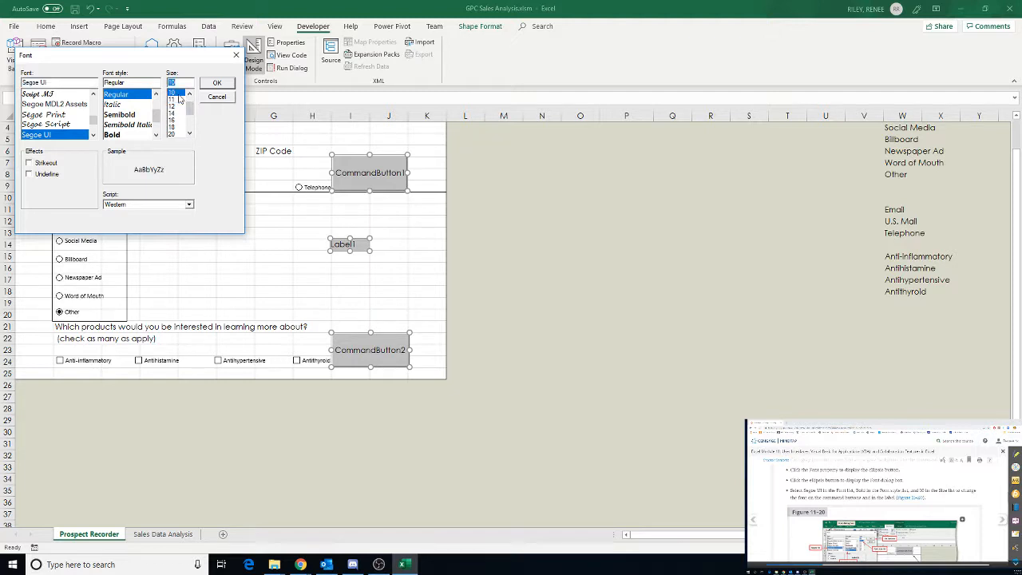
left_click(214, 86)
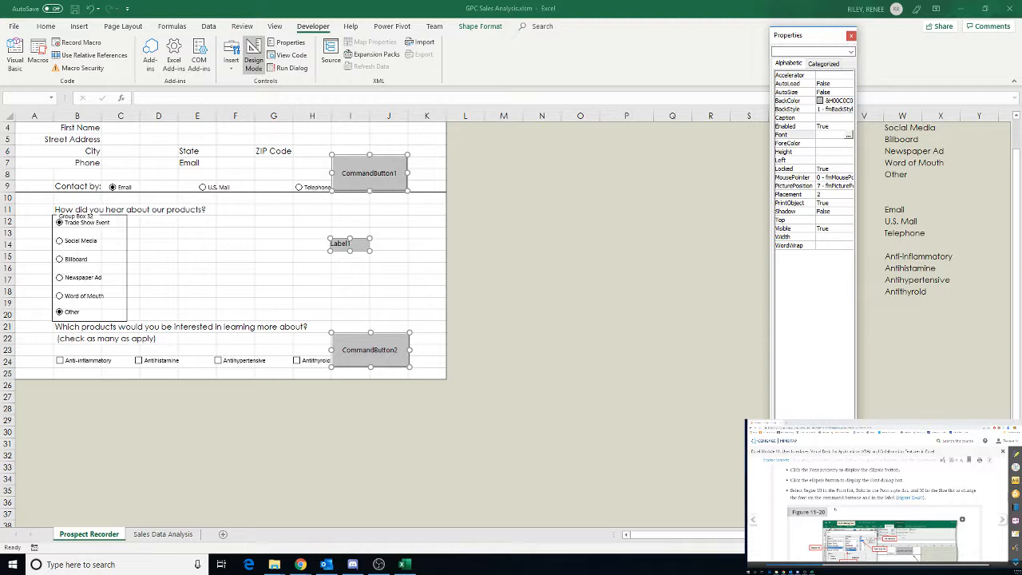
Set WordWrap and Shadow to True for the selected buttons and label
scroll(835, 510, "down", 3)
scroll(874, 510, "down", 5)
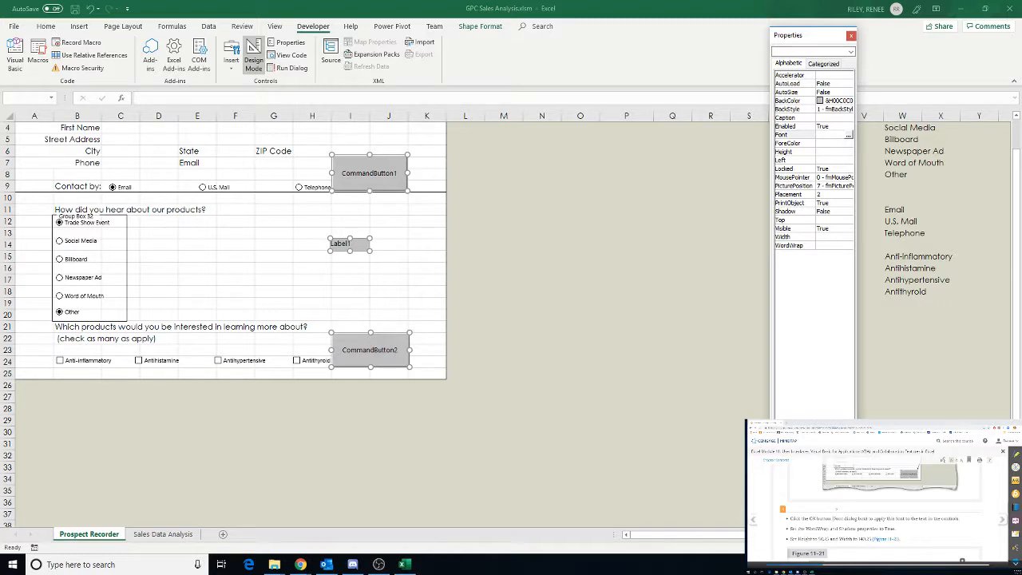
scroll(879, 511, "down", 2)
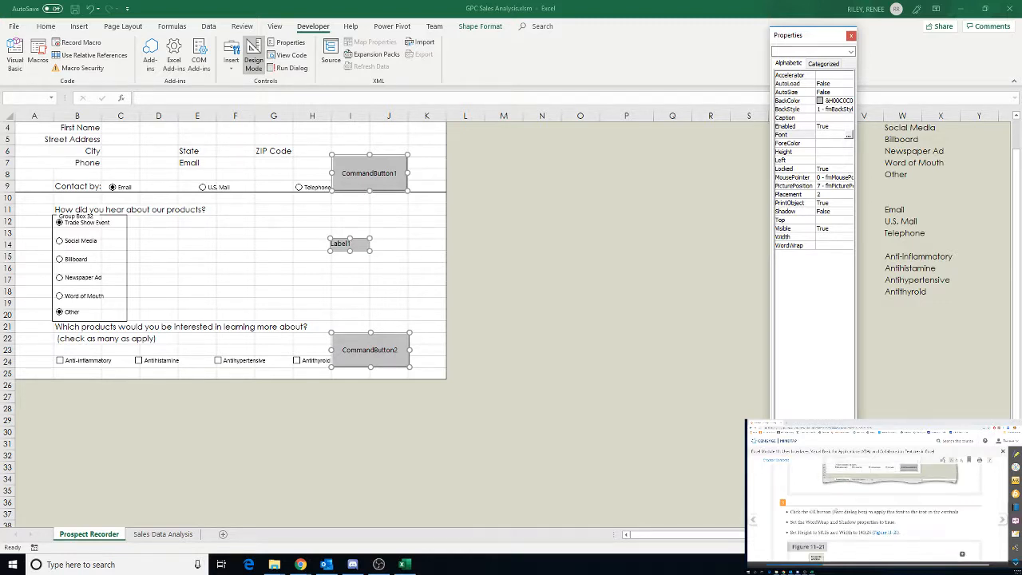
scroll(878, 511, "down", 2)
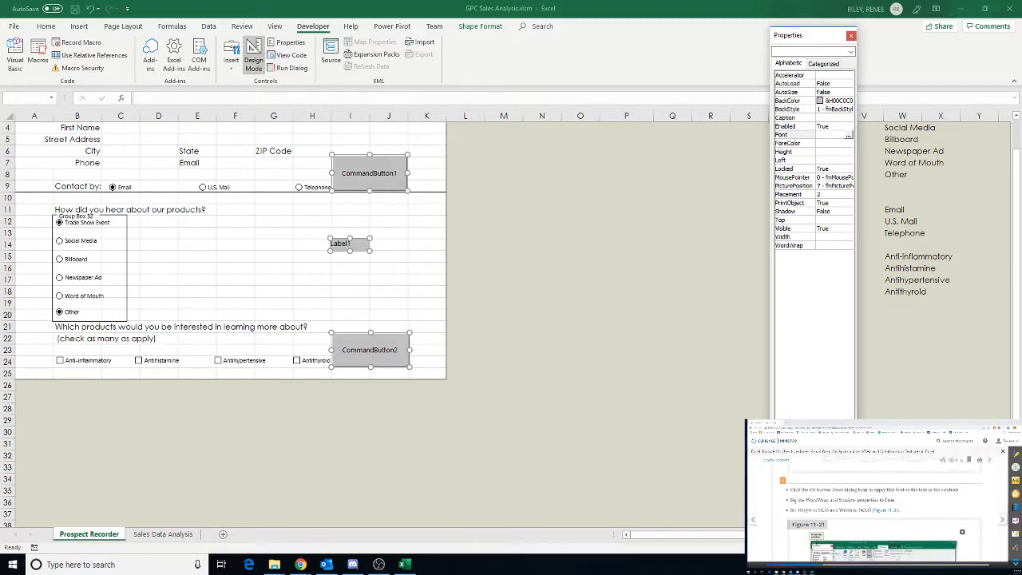
left_click(818, 245)
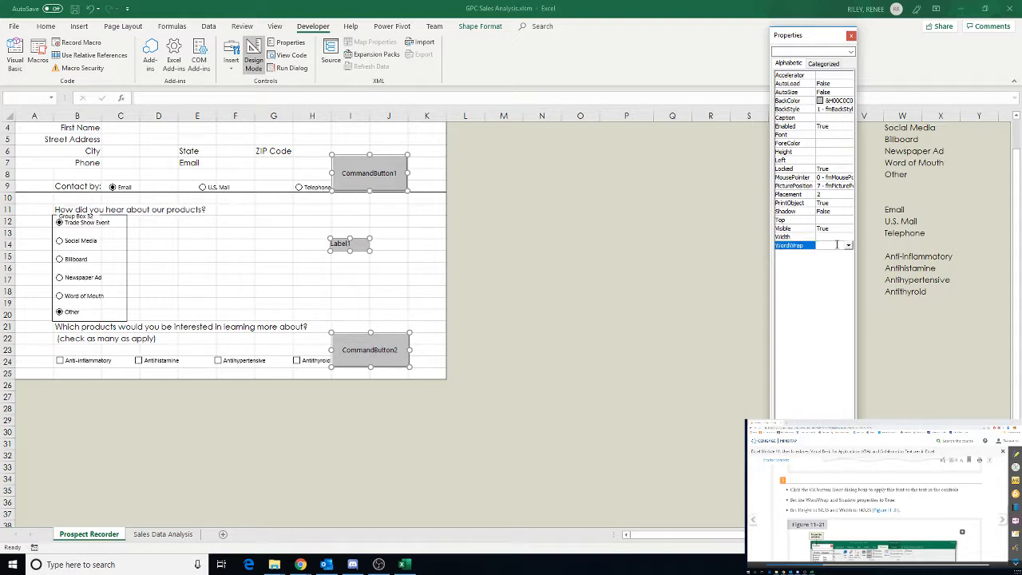
left_click(848, 245)
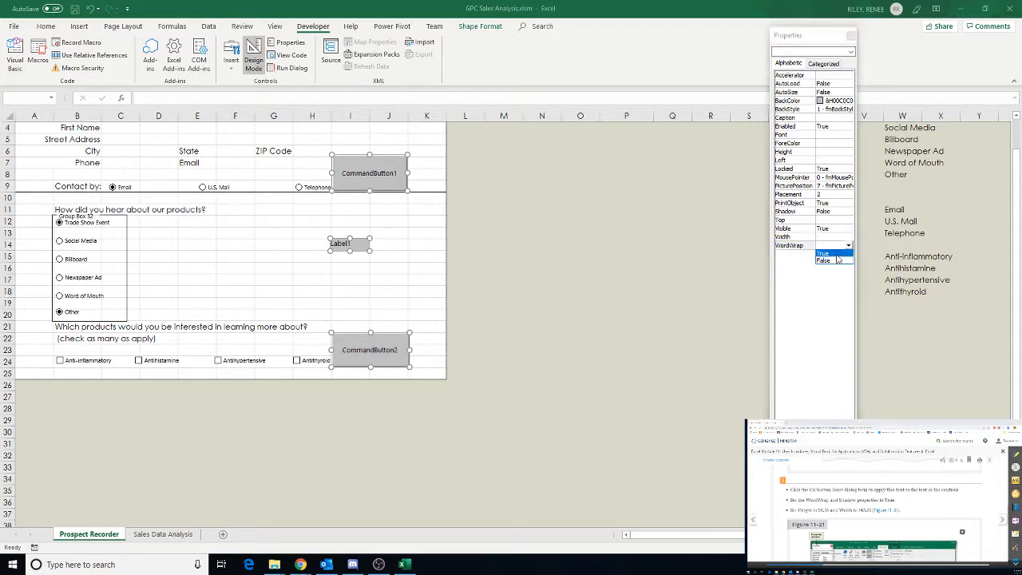
left_click(837, 256)
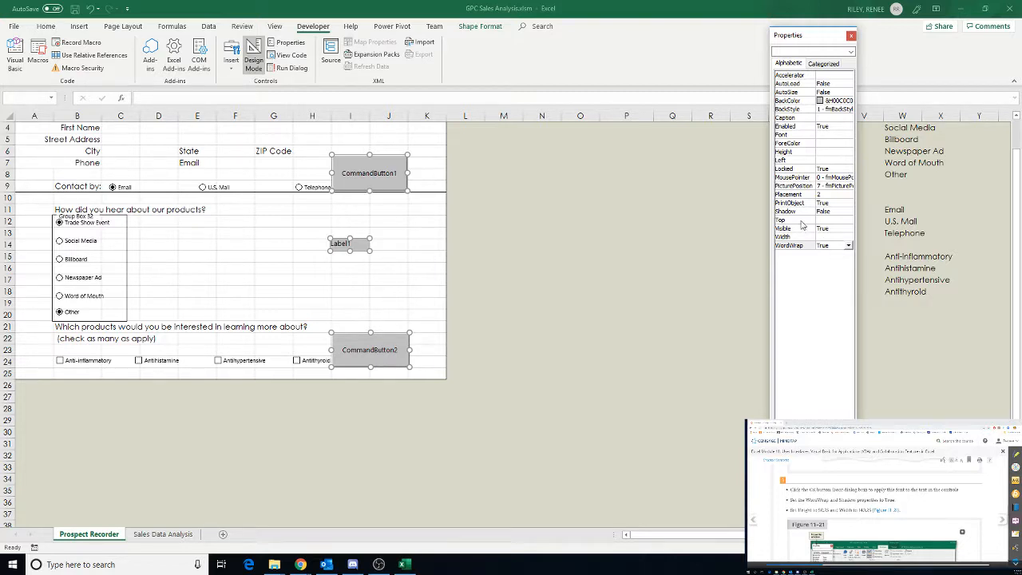
left_click(834, 212)
left_click(848, 211)
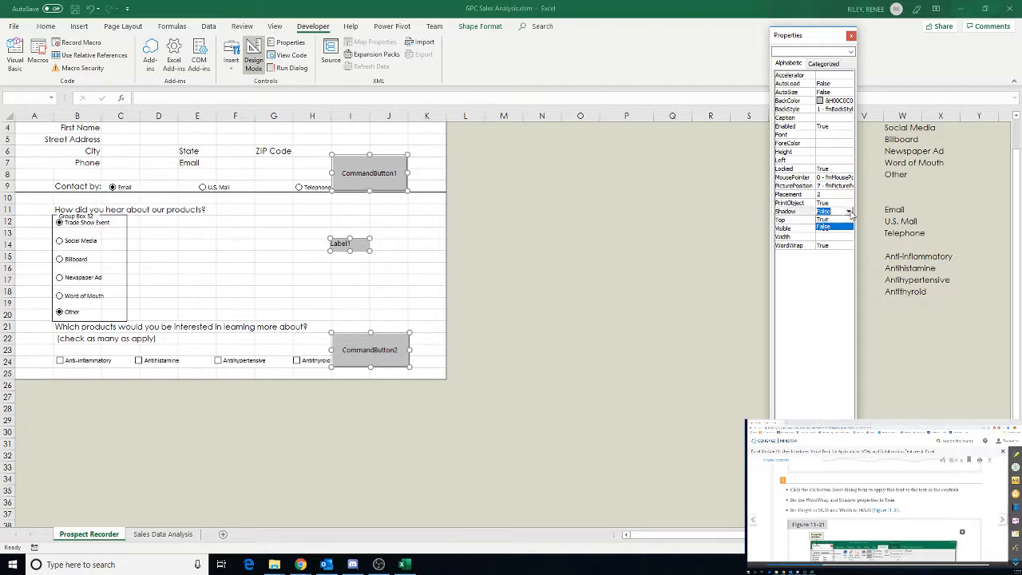
left_click(837, 224)
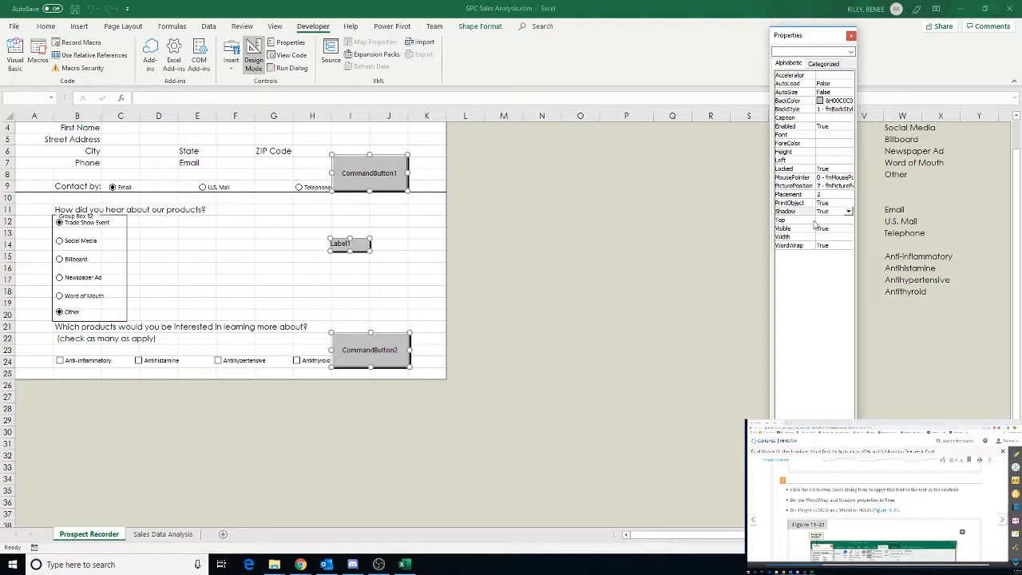
Set the selected controls' Height to 50.25 and Width to 140.25
left_click(839, 154)
type("50.25")
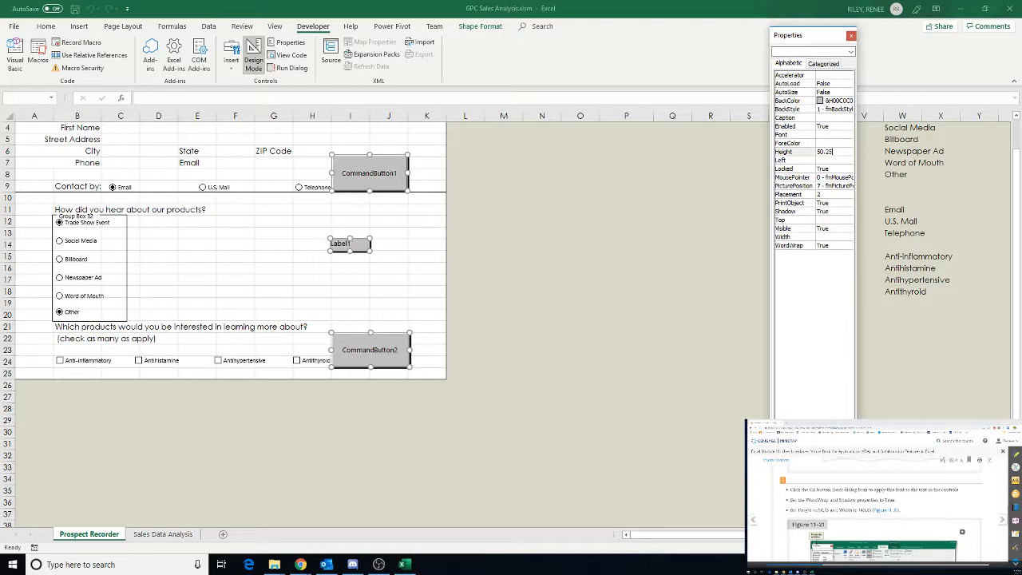
left_click(835, 160)
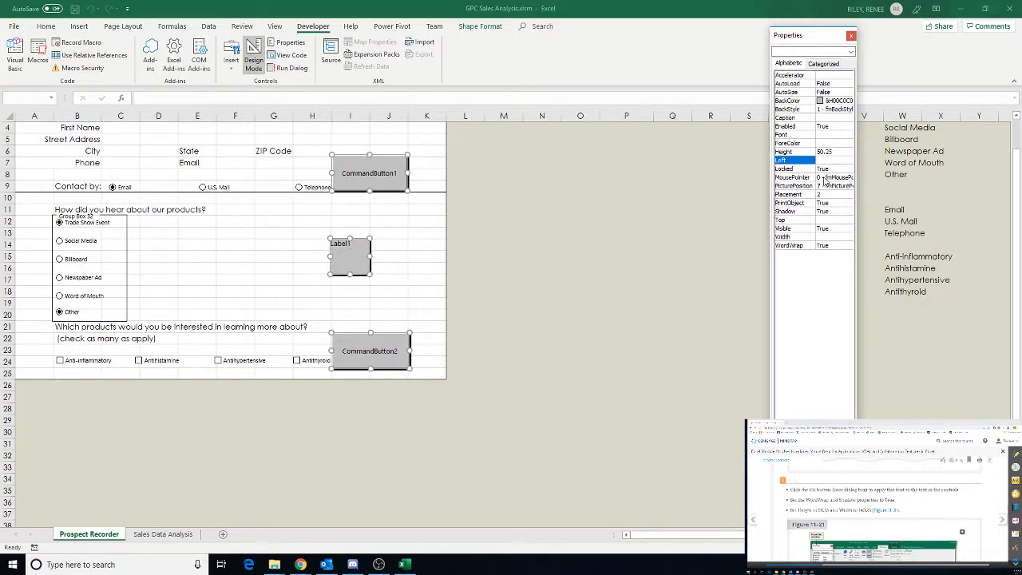
left_click(822, 237)
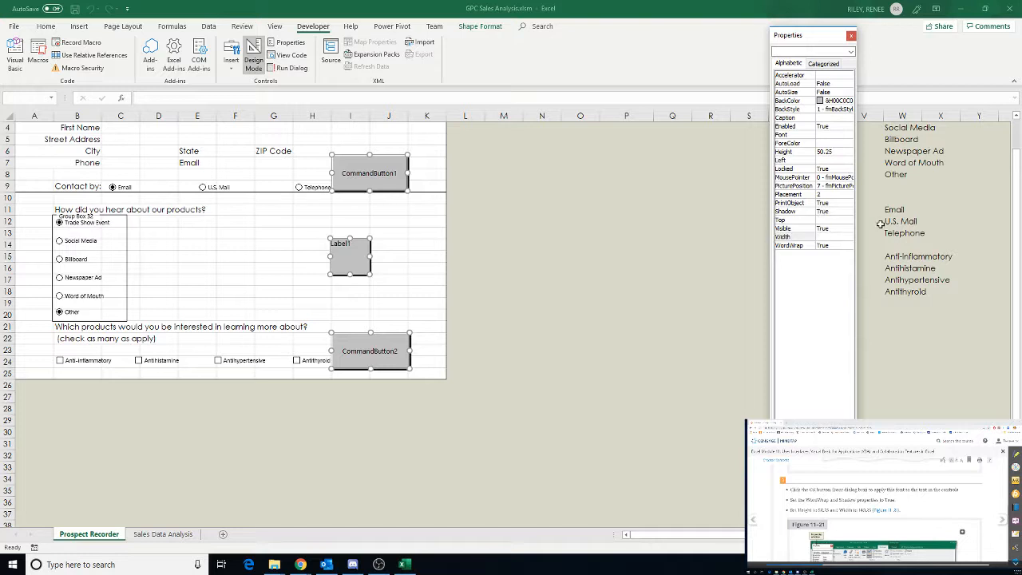
type("140.25")
key("Return")
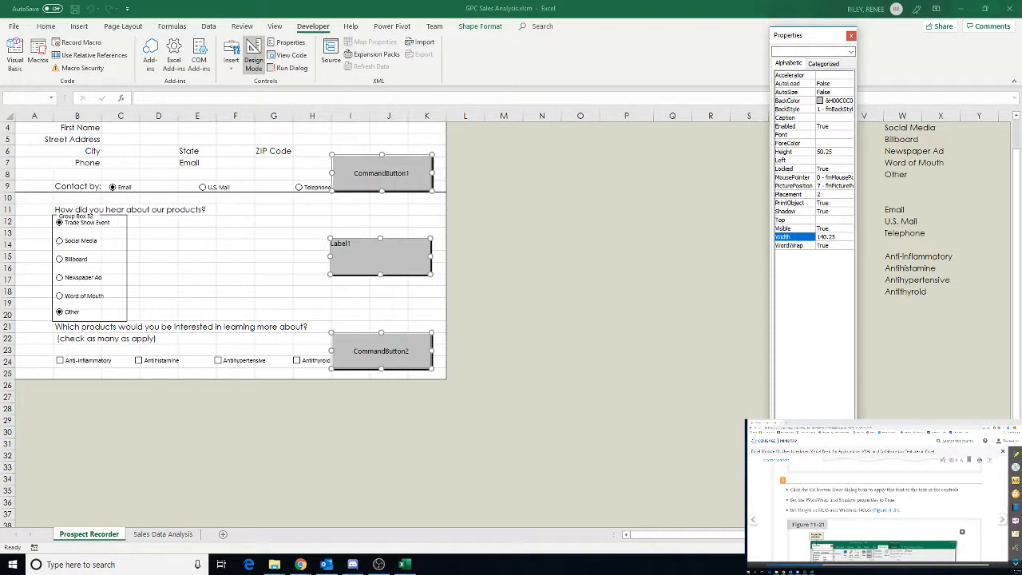
Set the upper command button's caption to "Step 1 - Click to Enter Contact Information"
scroll(884, 511, "up", 3)
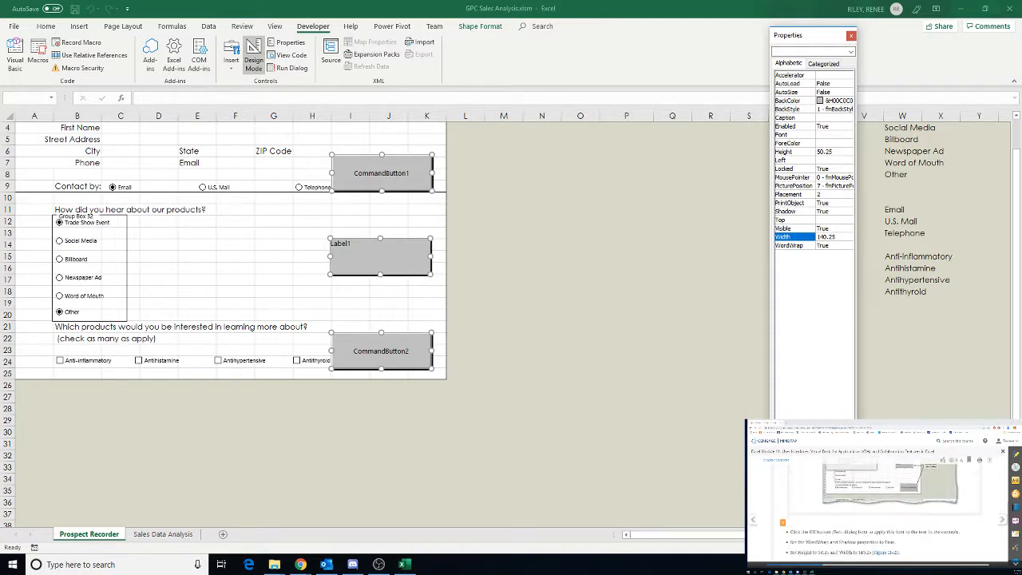
scroll(885, 511, "down", 6)
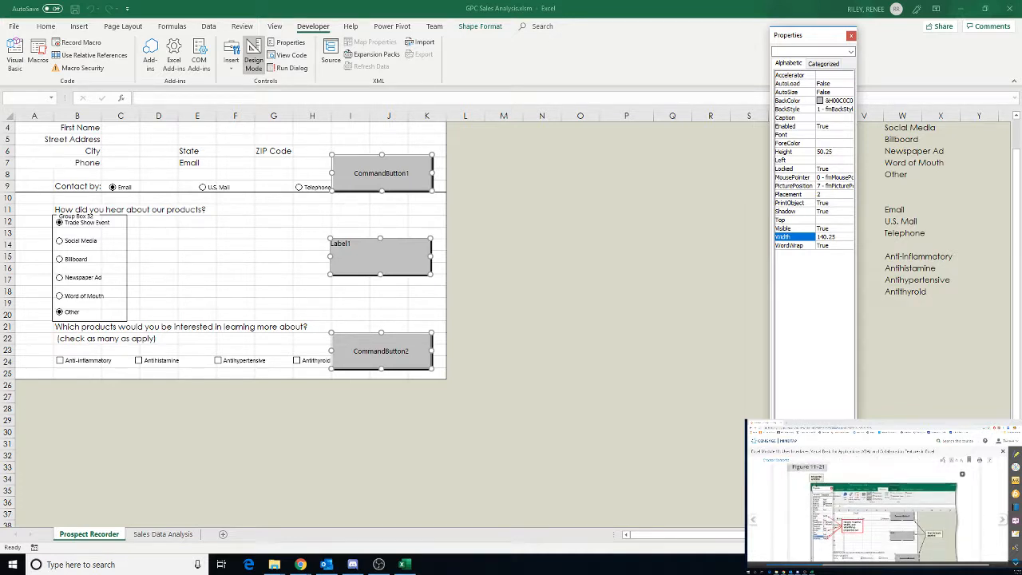
scroll(885, 511, "down", 3)
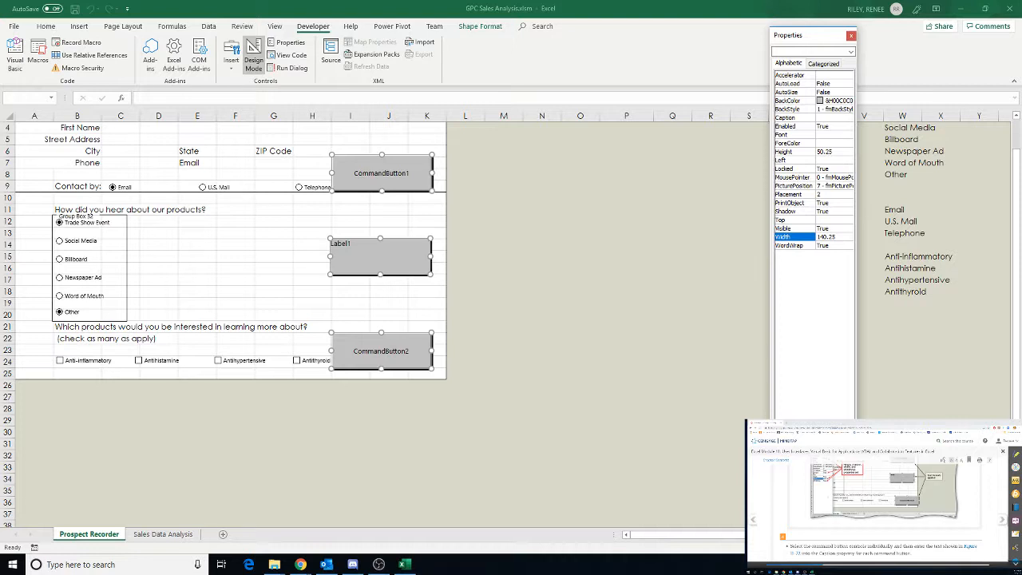
scroll(885, 511, "down", 5)
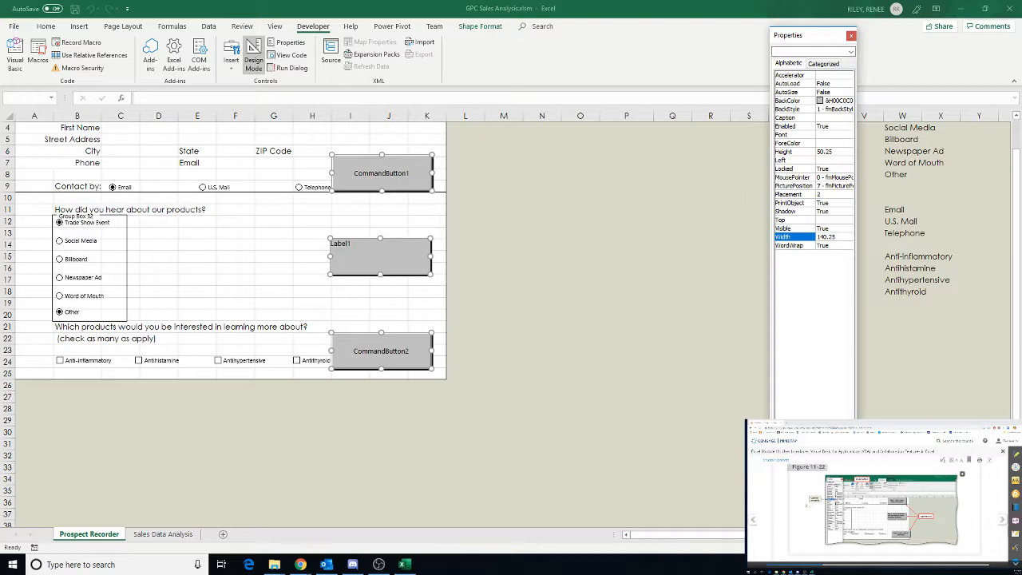
left_click(542, 312)
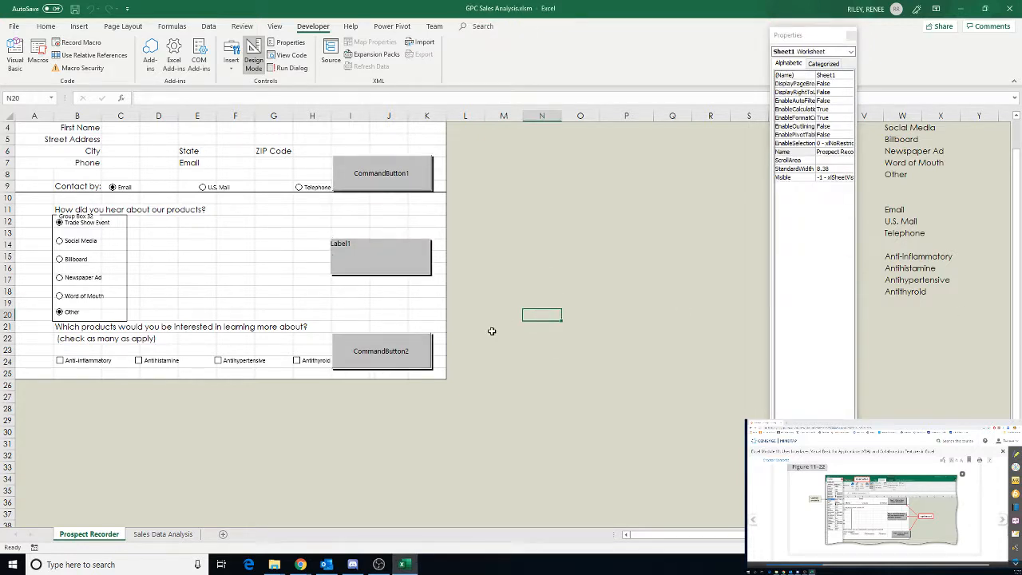
left_click(405, 183)
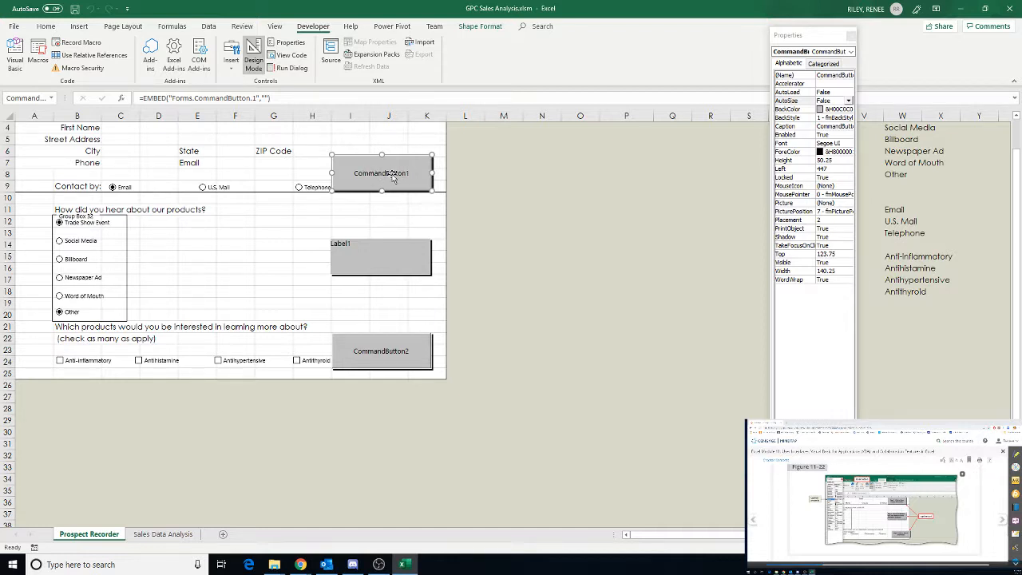
left_click(831, 126)
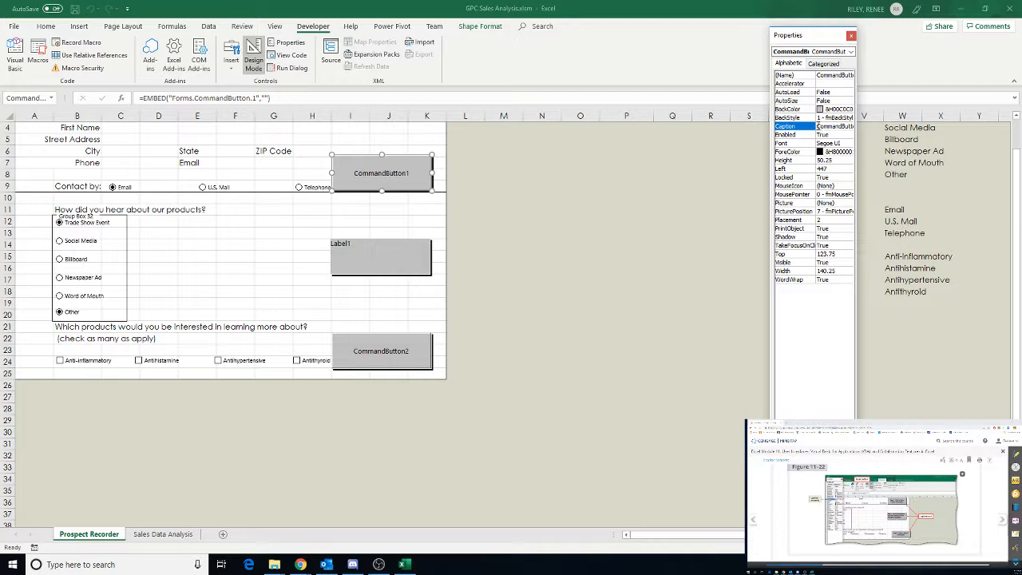
left_click_drag(817, 126, 859, 128)
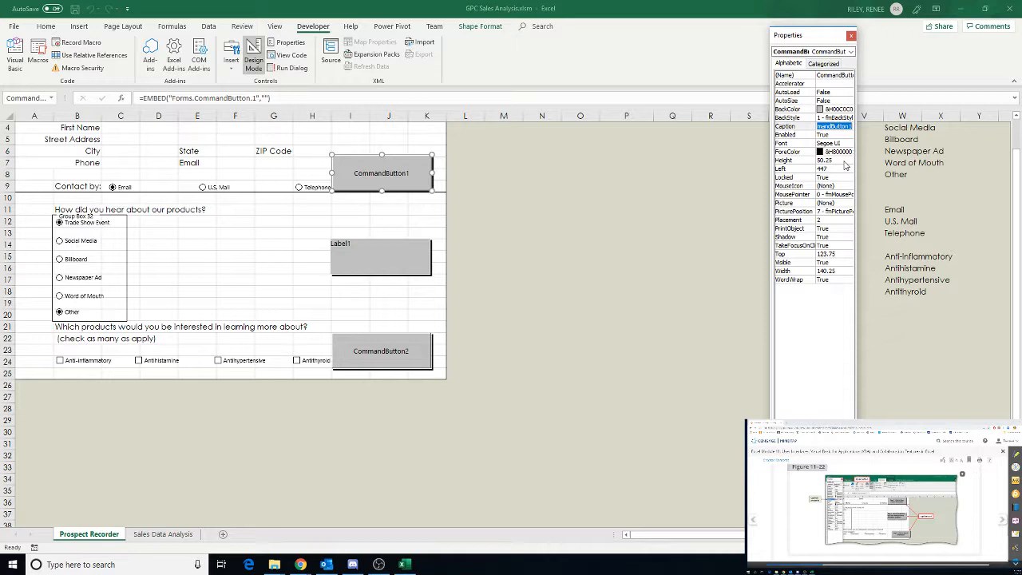
type("Step 1 - Click to Enter Conta")
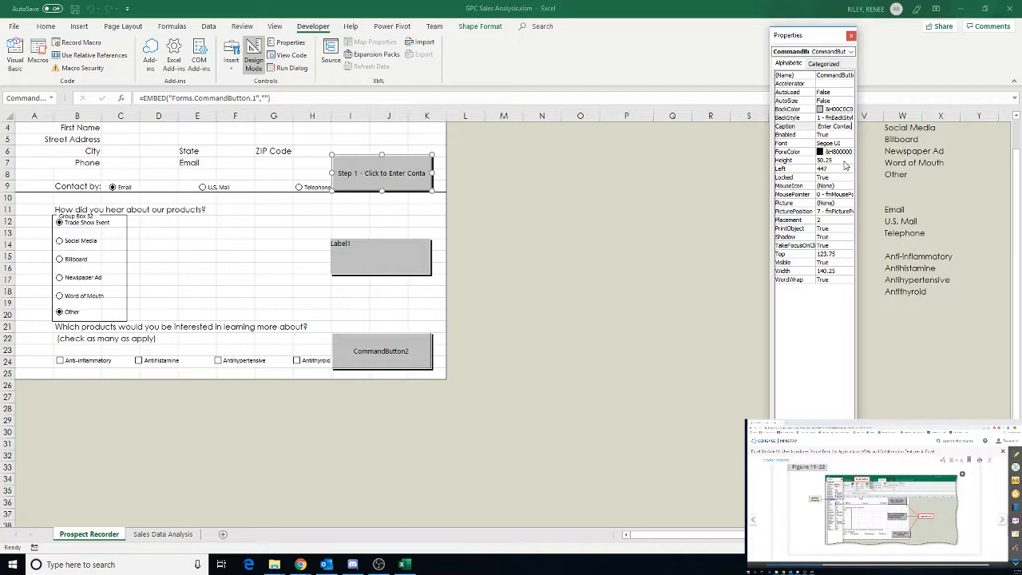
type("ct Information")
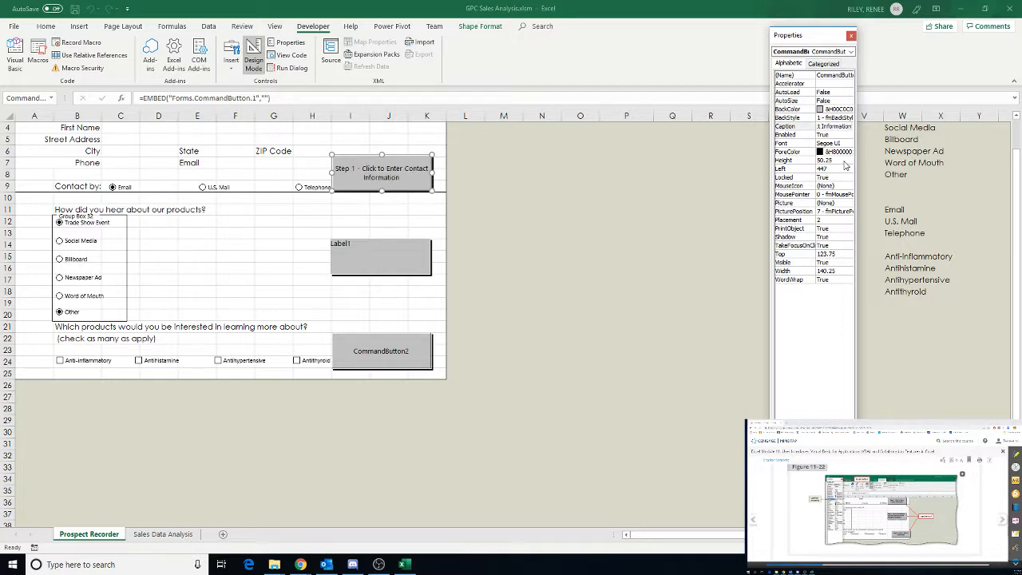
left_click(669, 331)
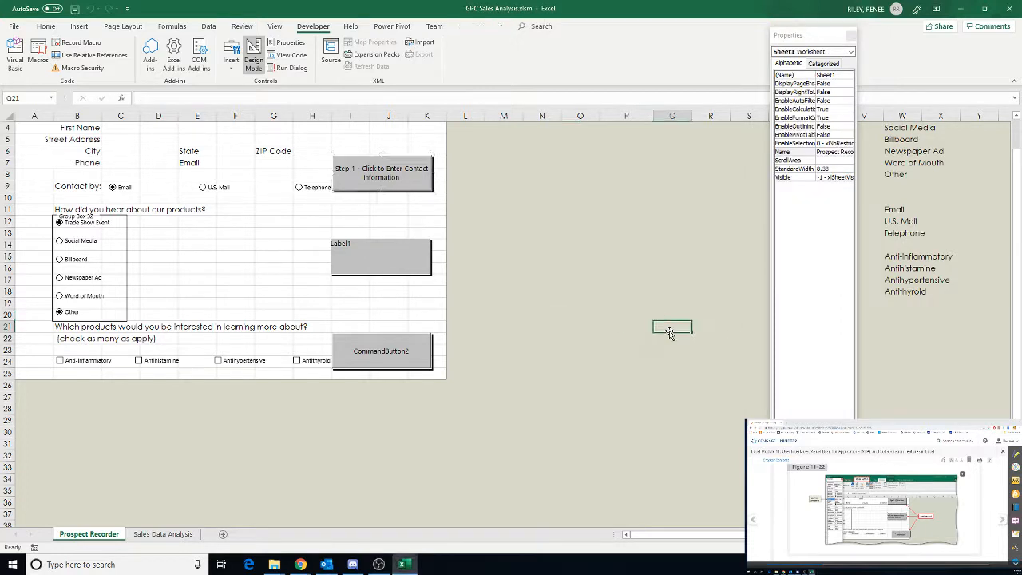
Set the label's caption to "Step 2 - Use Option Bullets and Check Boxes to Select Answers to Questions"
left_click(362, 257)
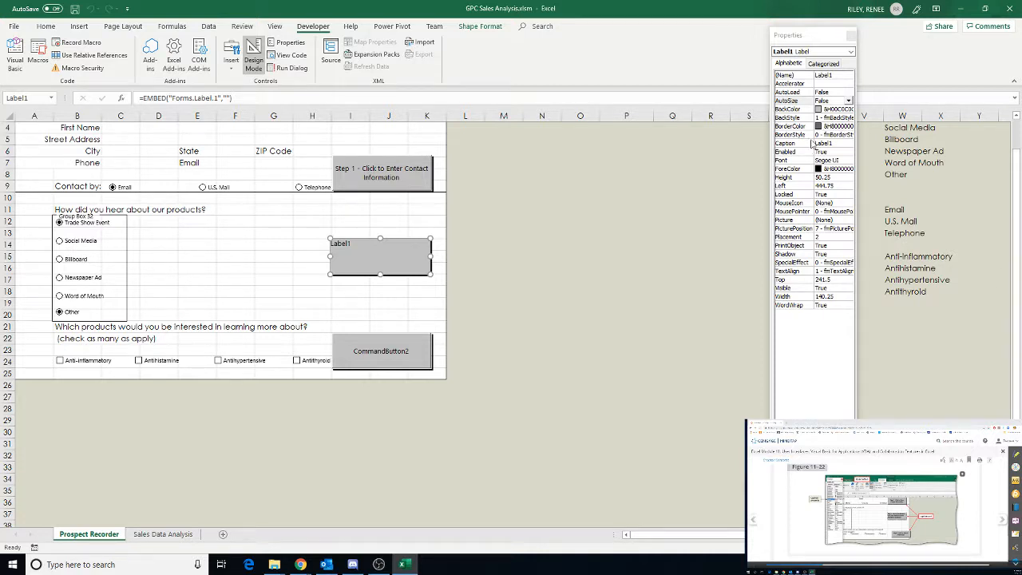
left_click(837, 146)
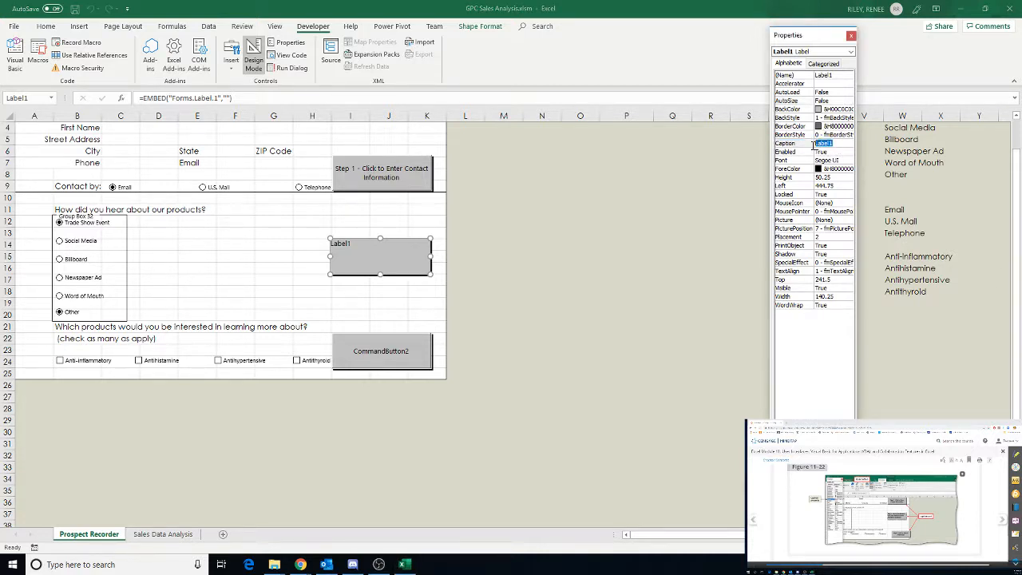
type("Step 2 - Use Option Butt")
type("ets and Check Boxes to Select Answers to Questions")
key("Return")
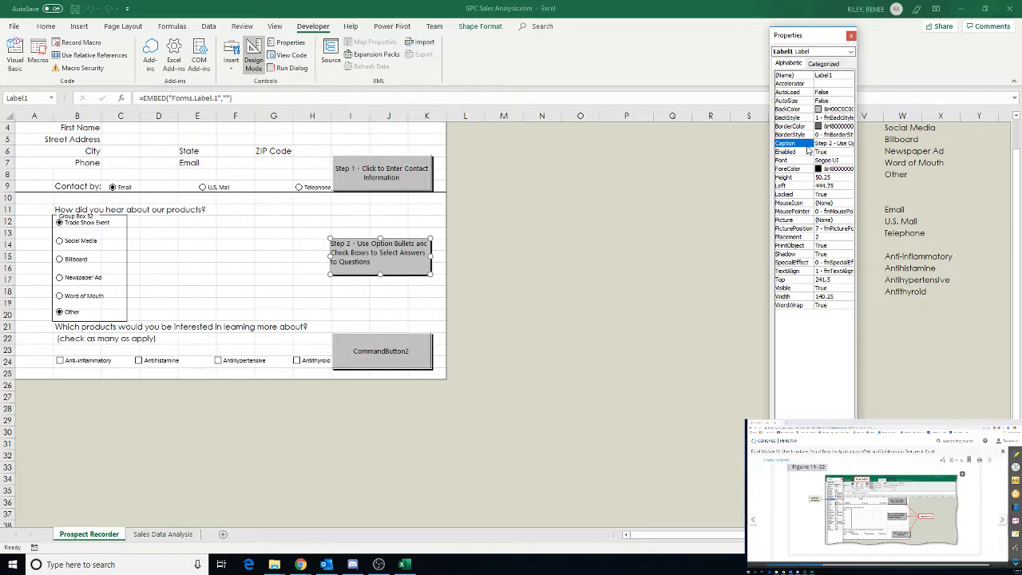
Set the lower command button's caption to "Step 3 - Click to Submit Information" and close the Properties window
left_click(380, 356)
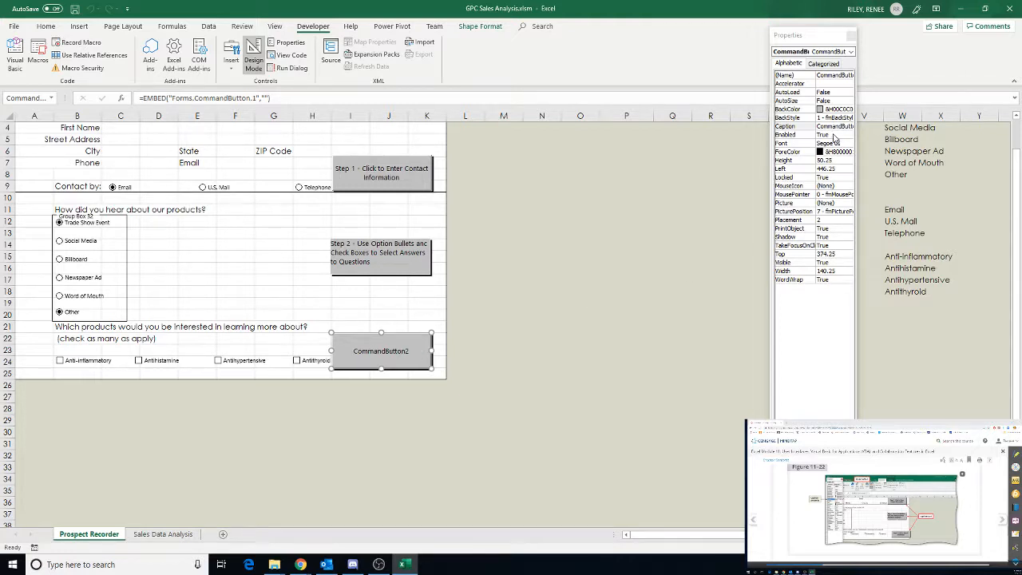
double_click(838, 127)
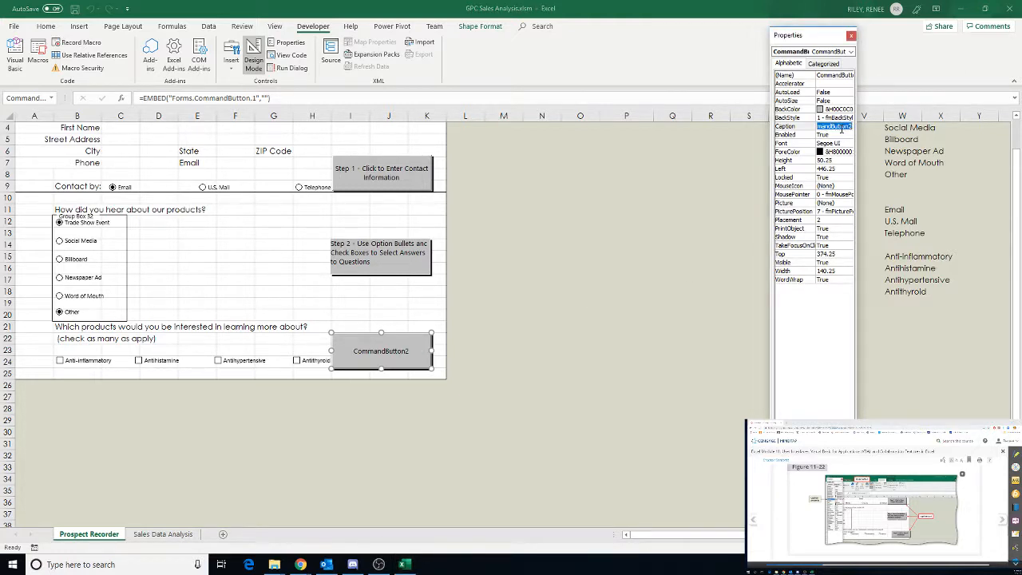
type("Step 3 - Click to Submit I")
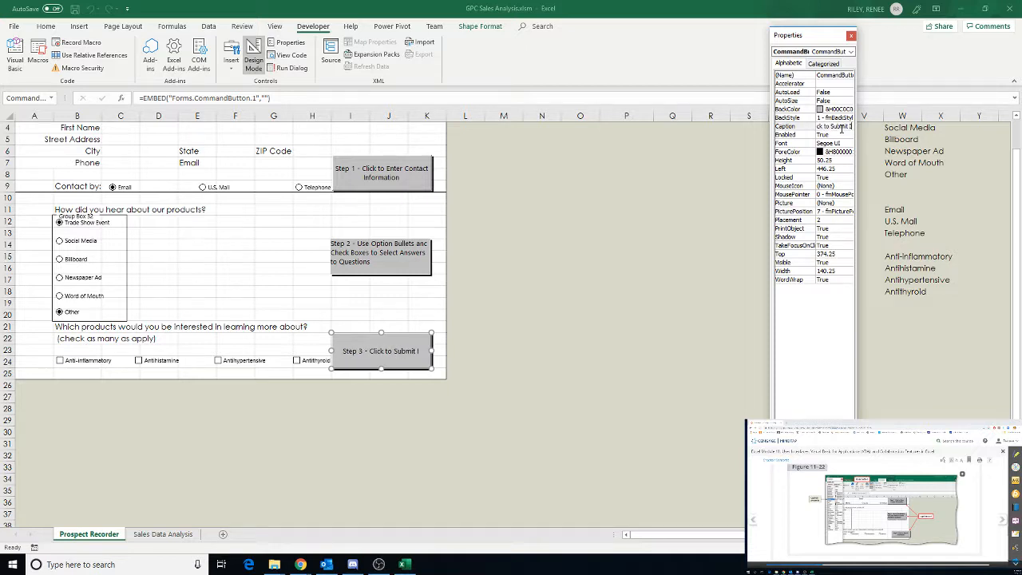
type("nformation")
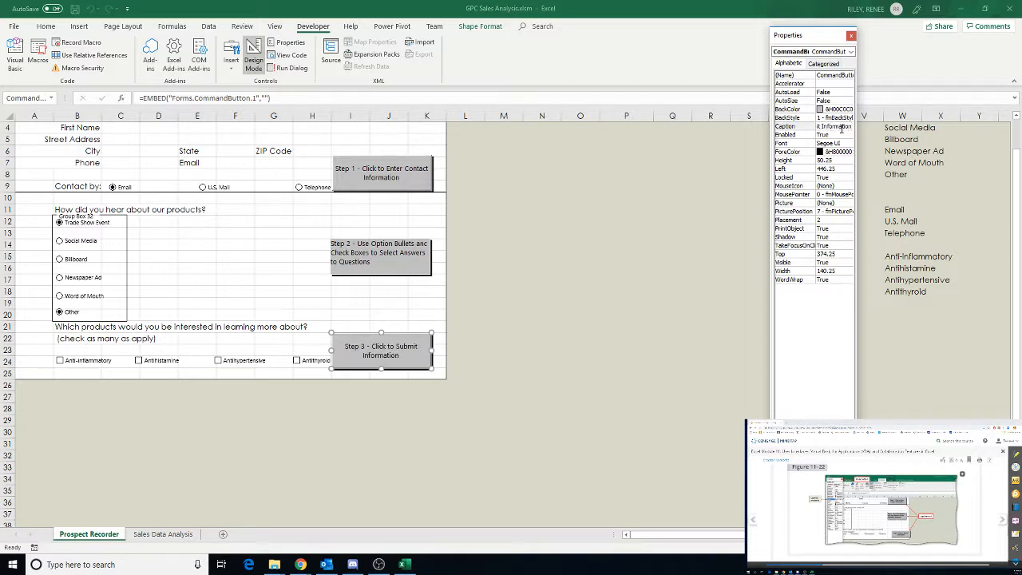
key("Return")
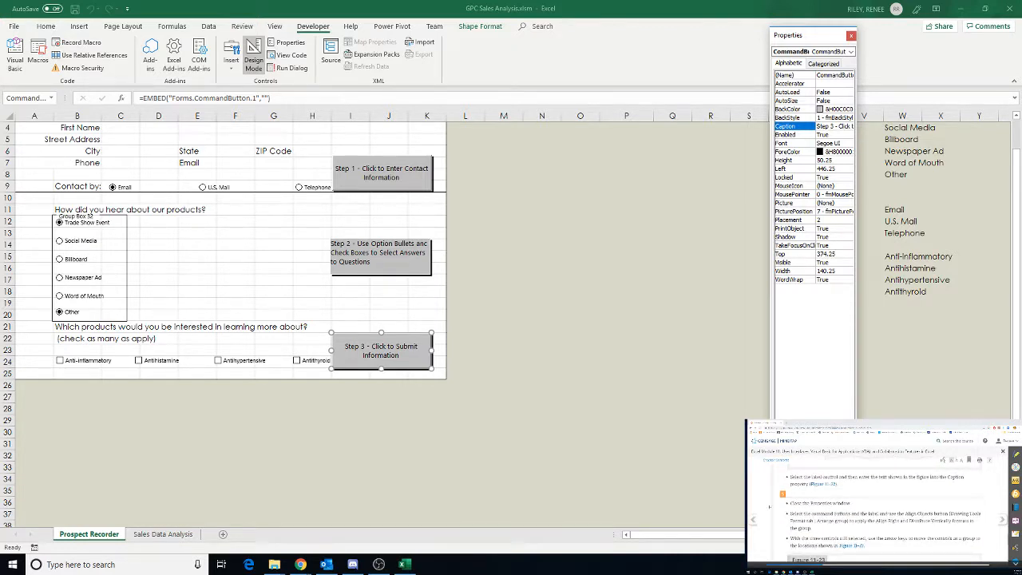
left_click(851, 36)
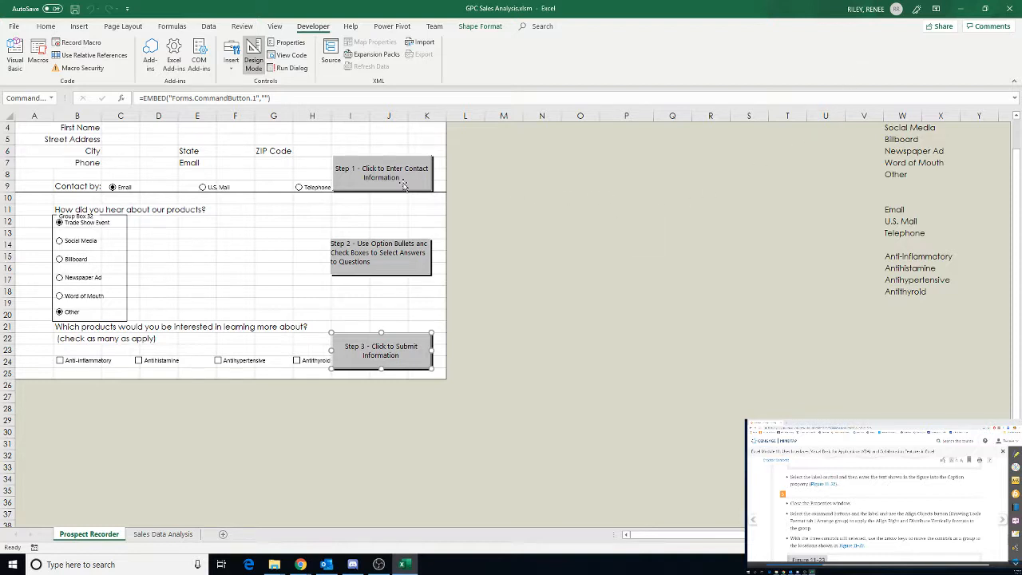
Select the three form controls, then align them on their right edges and distribute them vertically
left_click(374, 257, "ctrl")
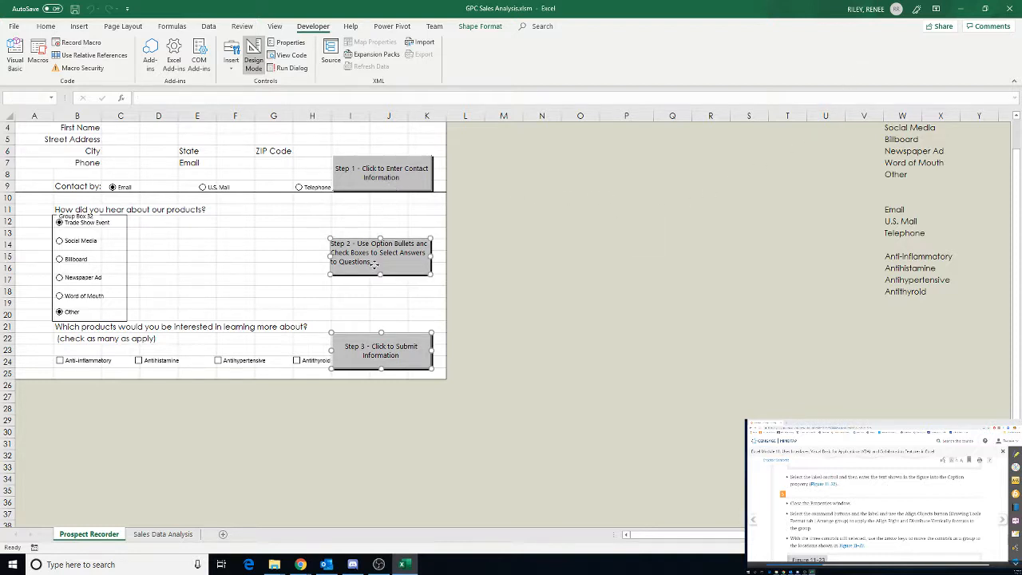
left_click(381, 176, "ctrl")
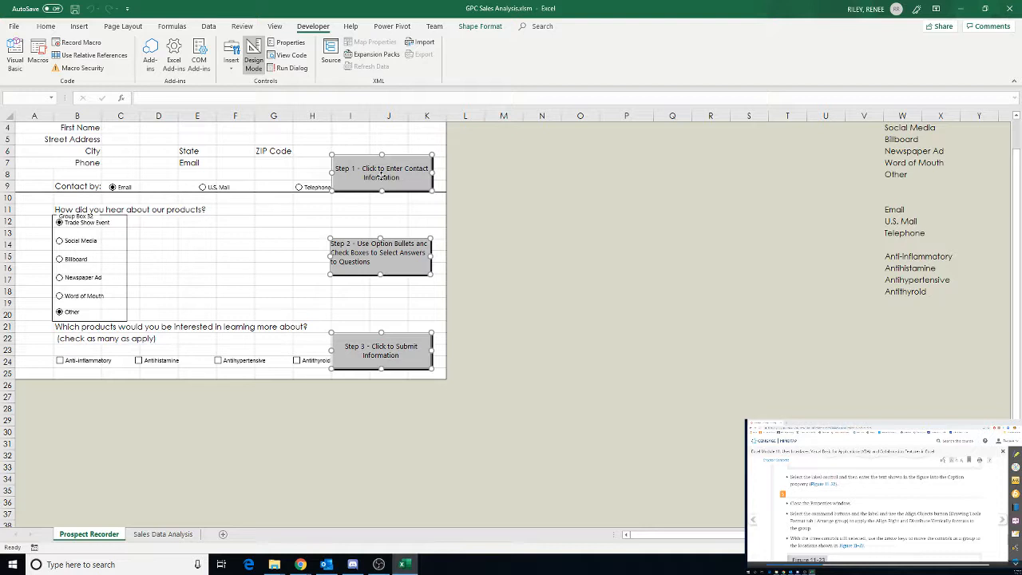
left_click(480, 27)
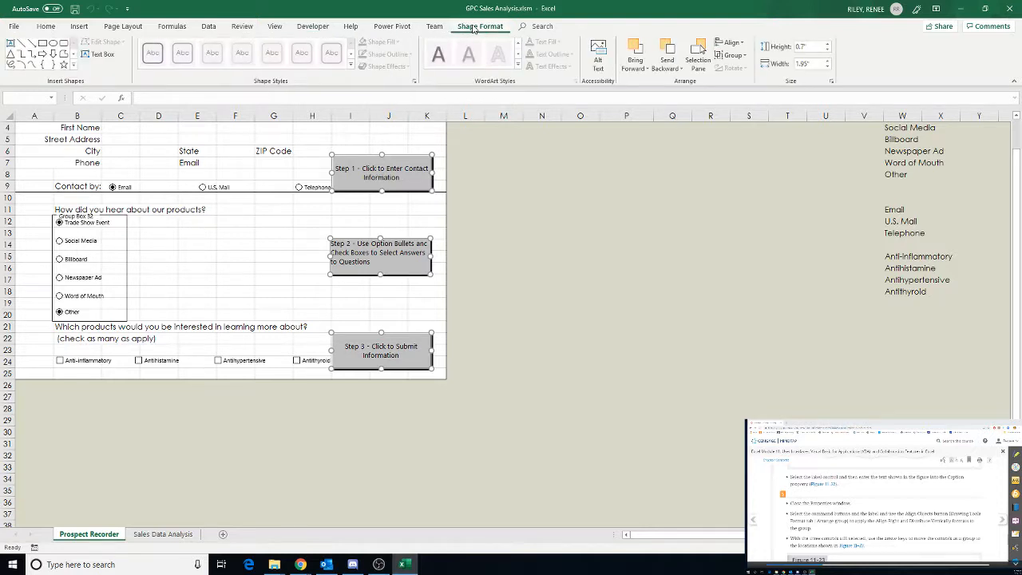
left_click(743, 44)
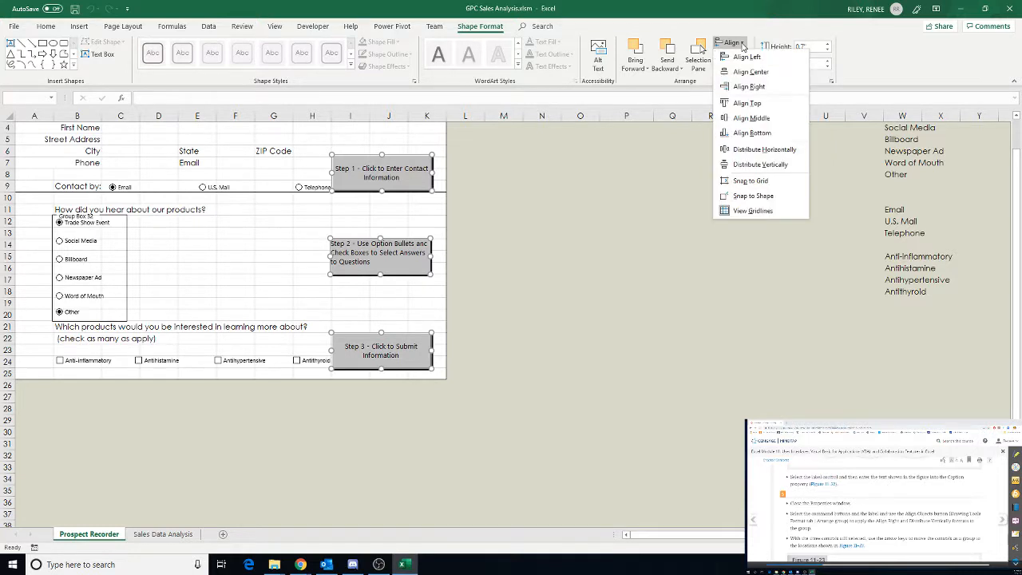
left_click(744, 86)
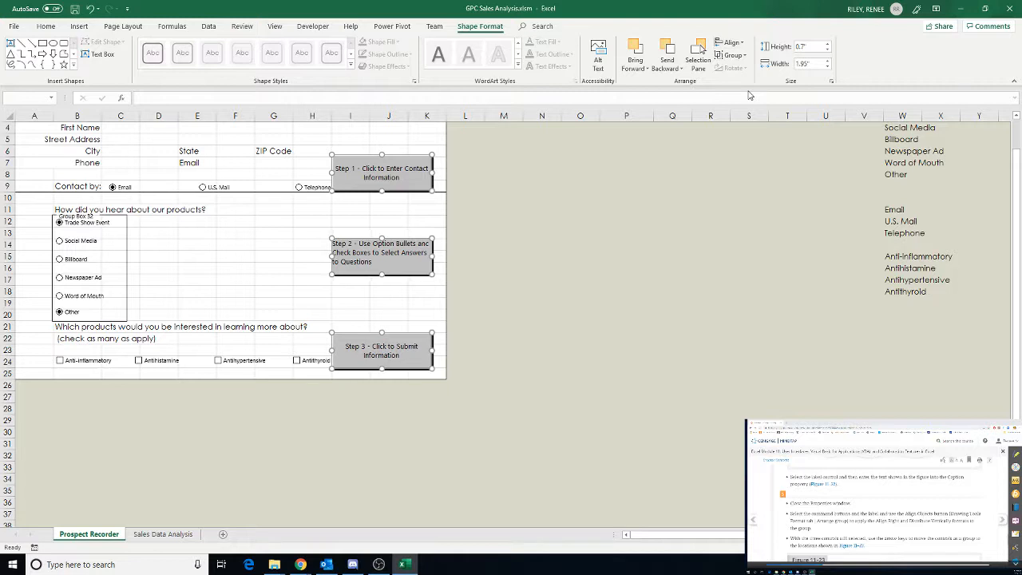
left_click(743, 43)
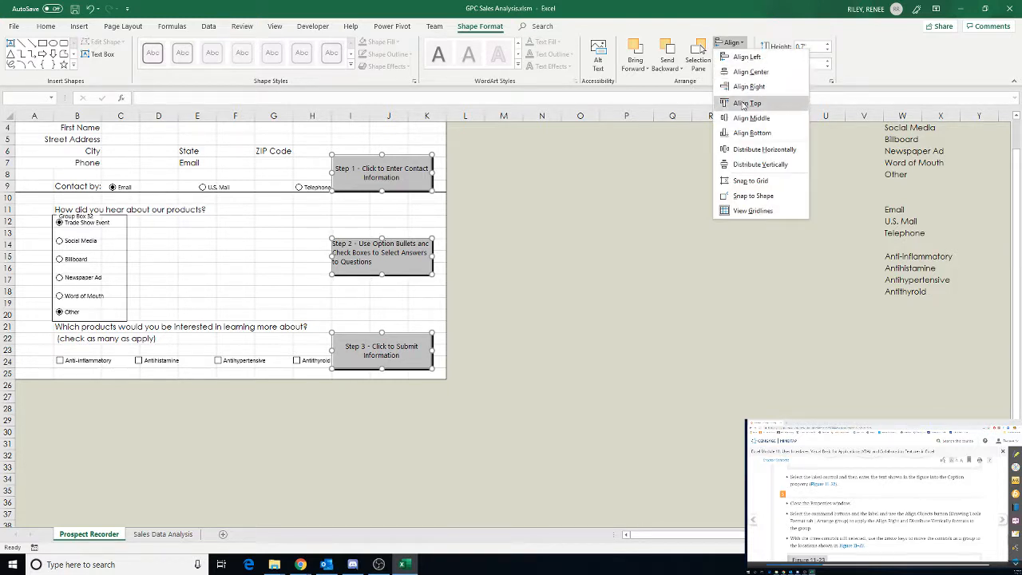
left_click(741, 164)
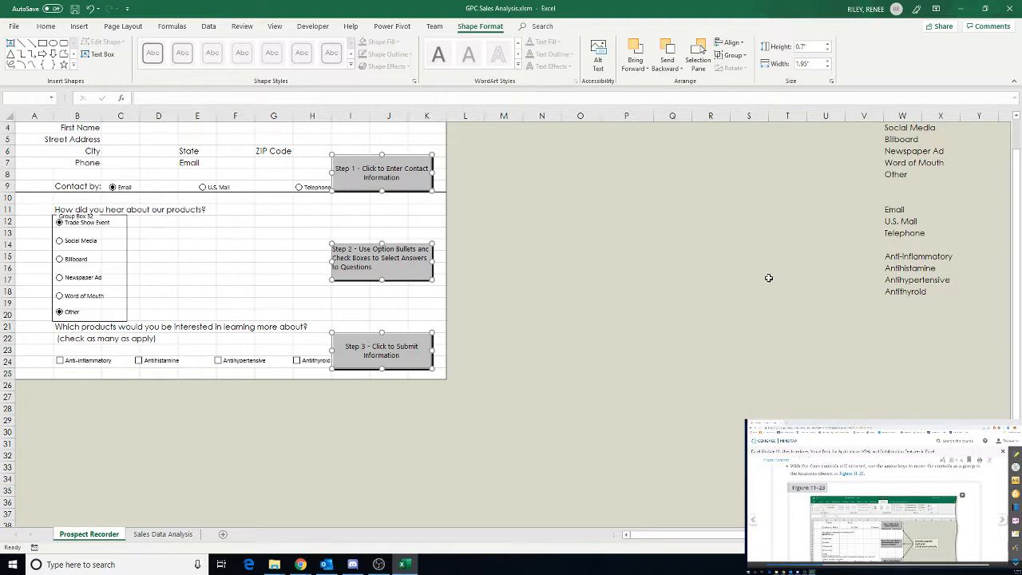
Nudge the three selected controls as a group slightly to the right and up
key("Right")
key("Right")
key("Right")
key("Right")
key("Right")
key("Right")
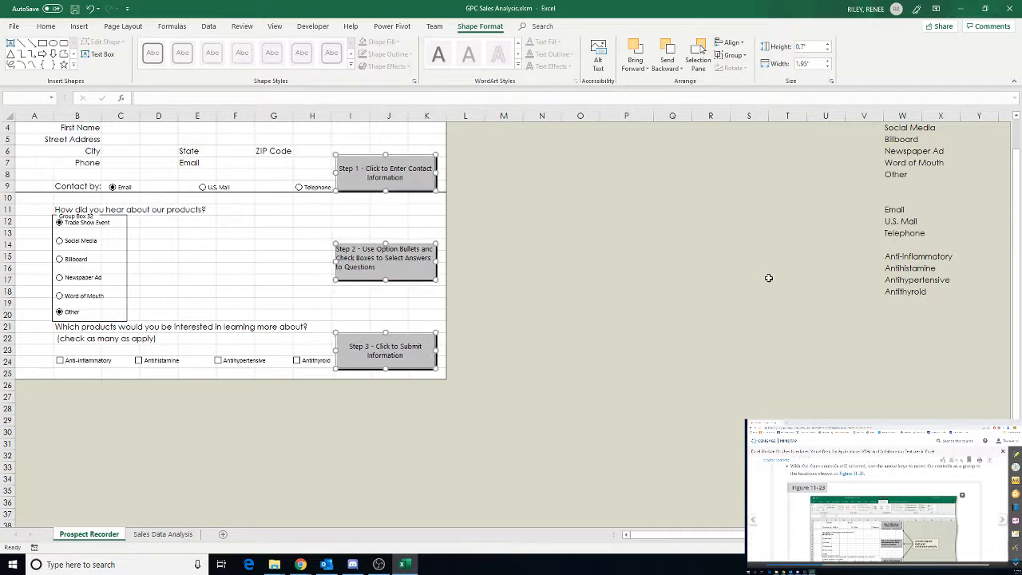
key("Right")
key("Right")
key("Right")
key("Up")
key("Up")
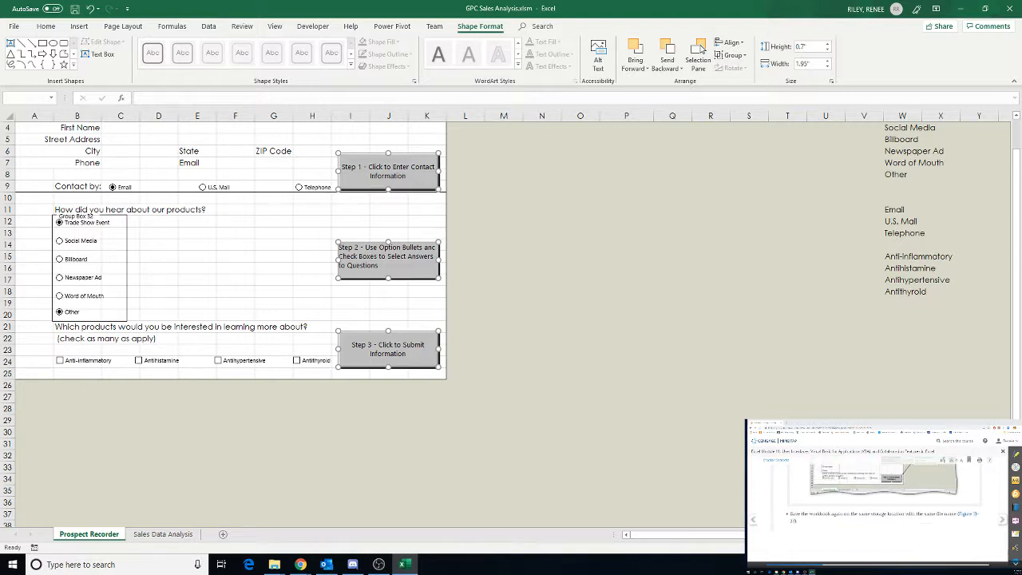
Save the workbook
left_click(72, 8)
left_click(806, 571)
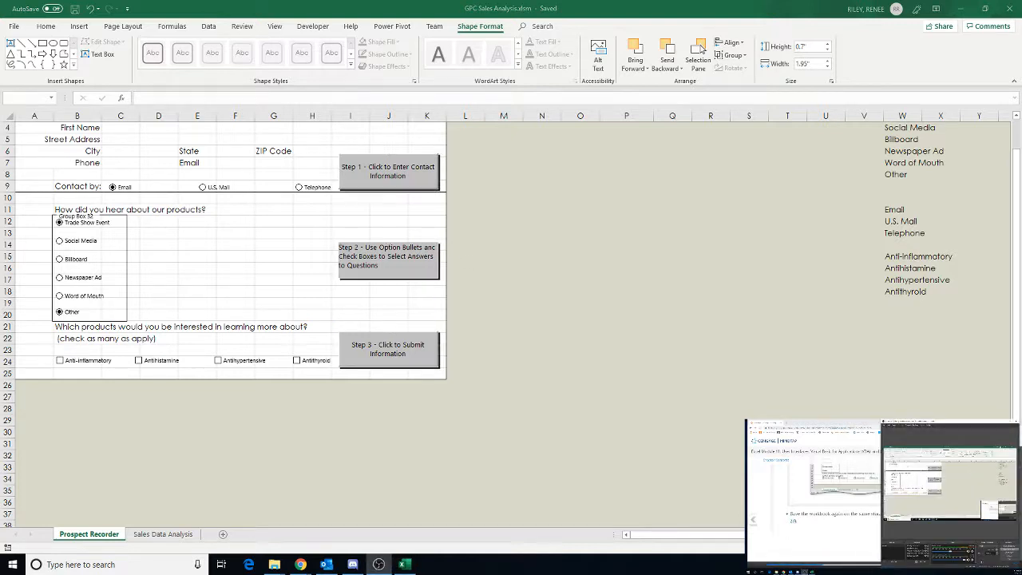